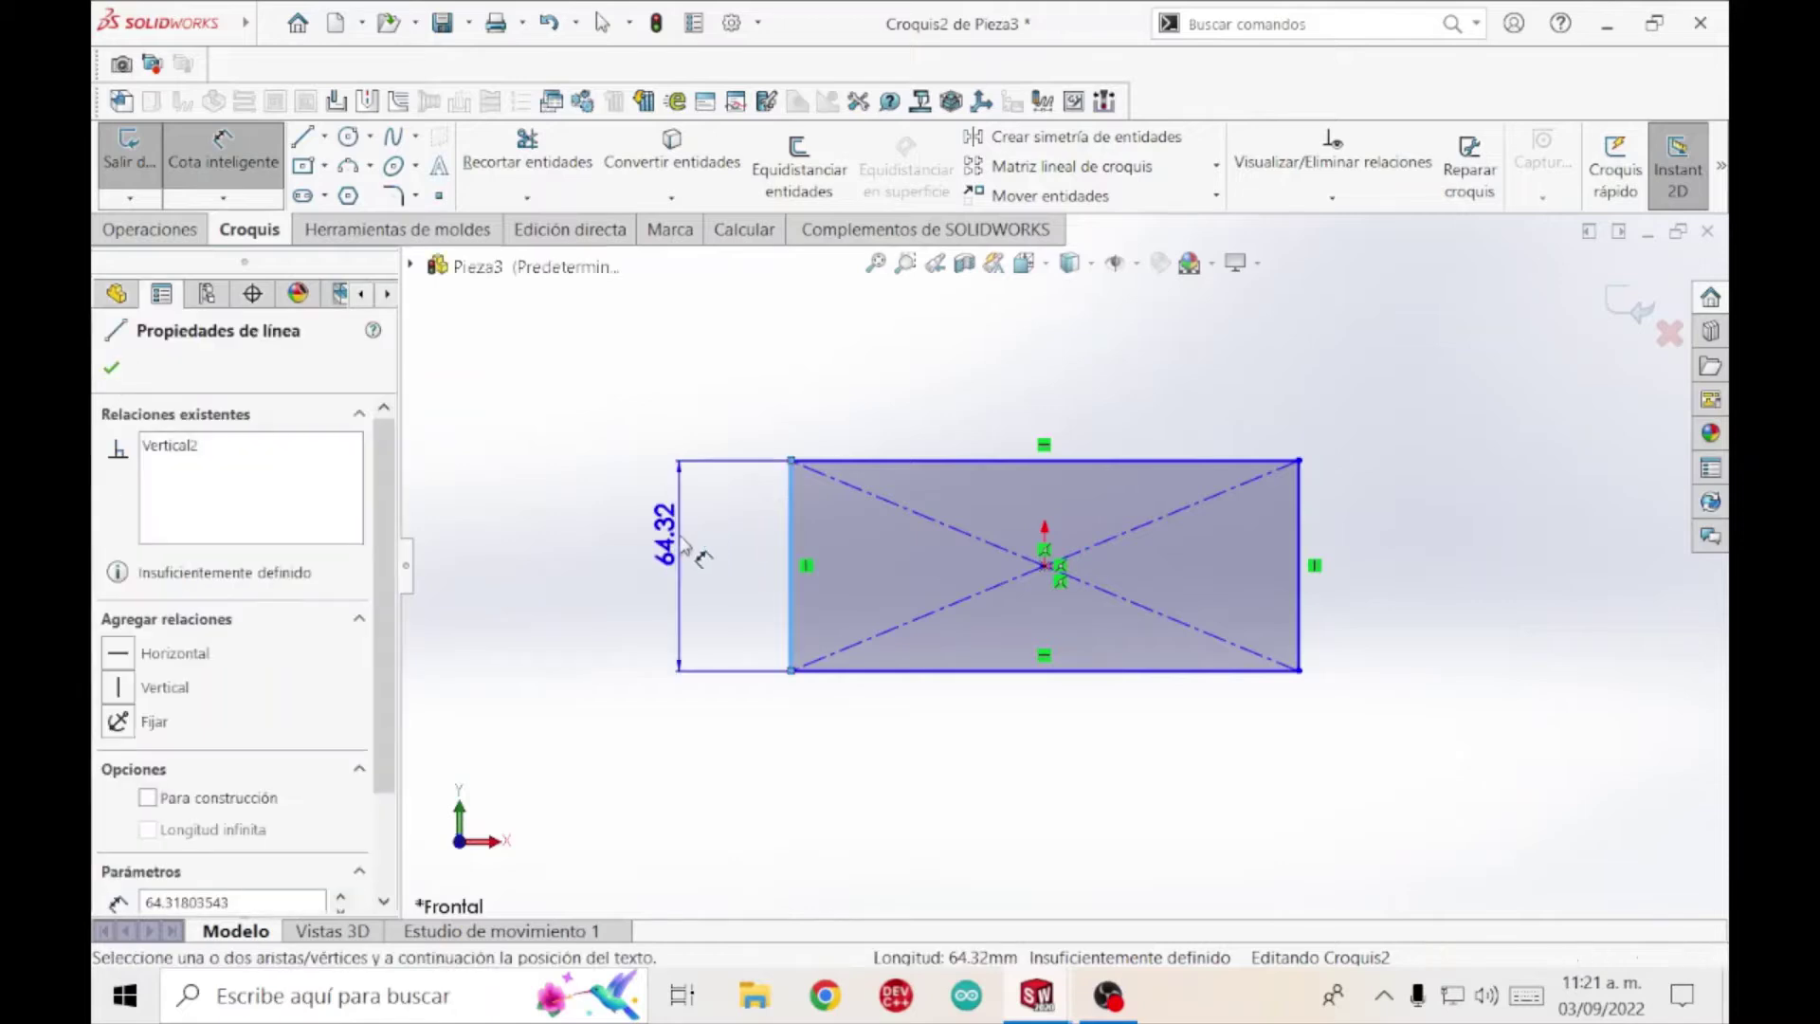
# Dimension the center rectangle with a height of 40 mm and a width of 60 mm.
pyautogui.click(679, 536)
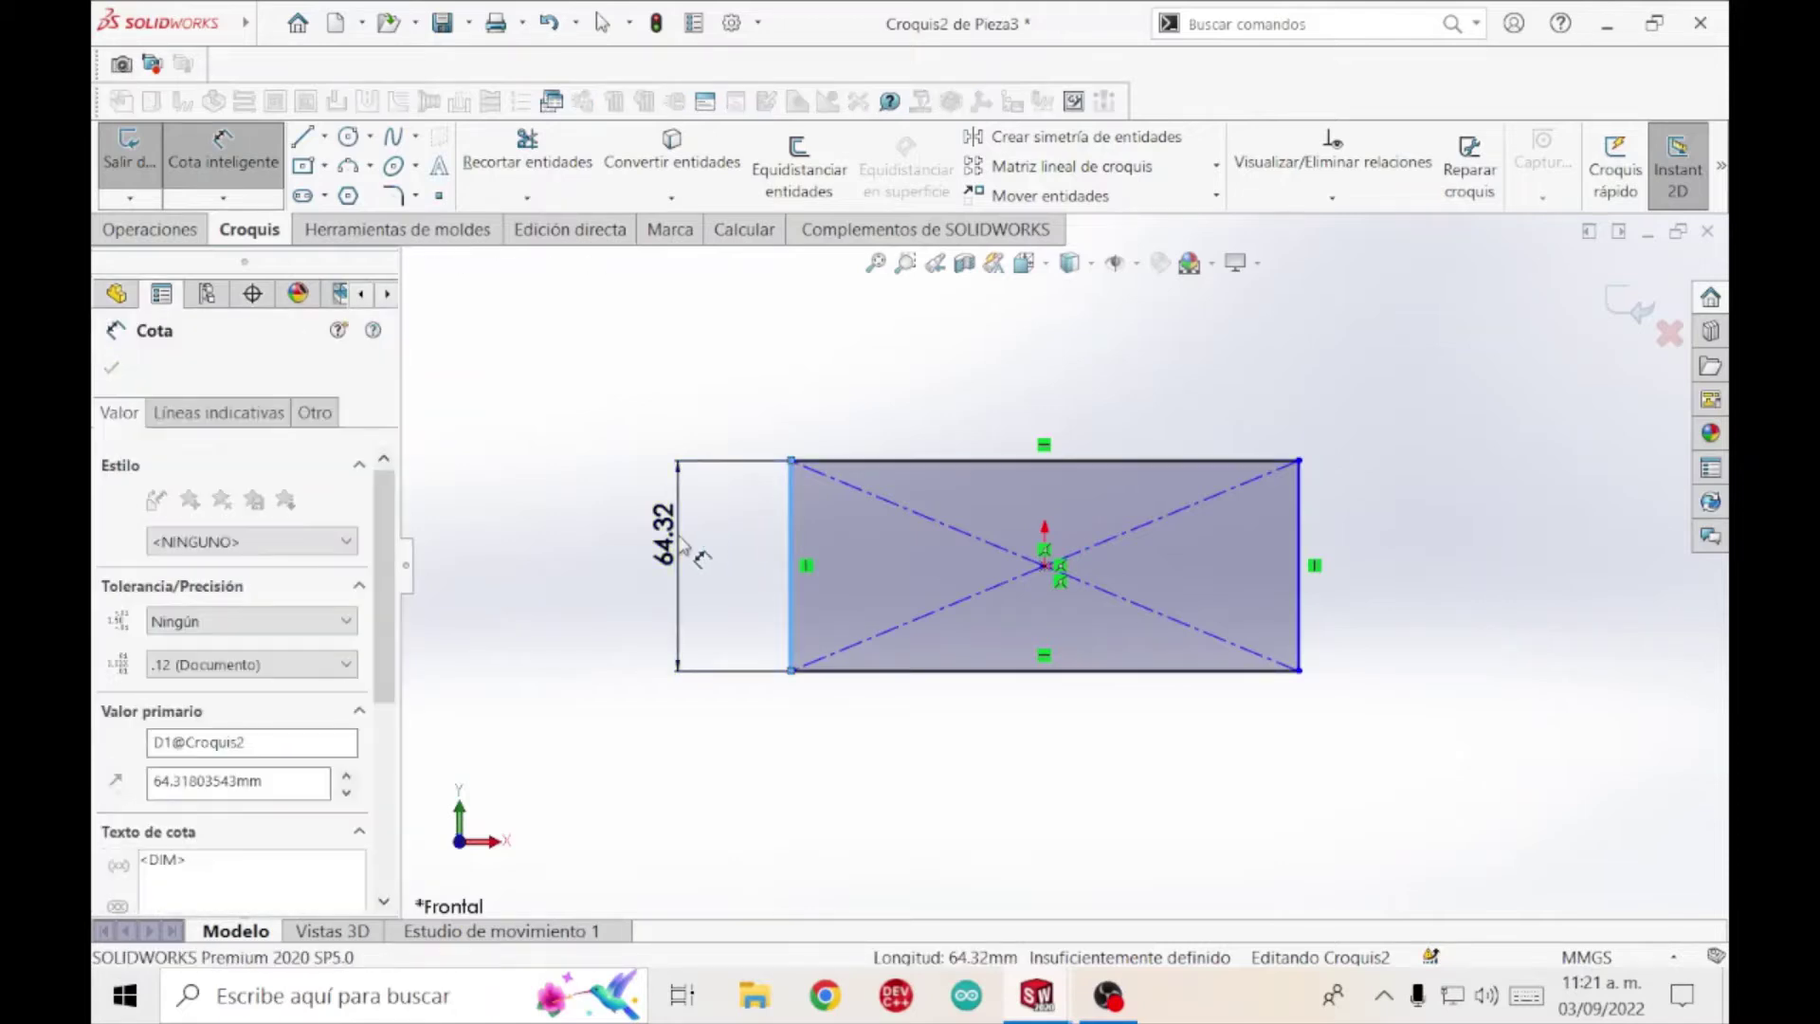
pyautogui.write('40')
pyautogui.press('Return')
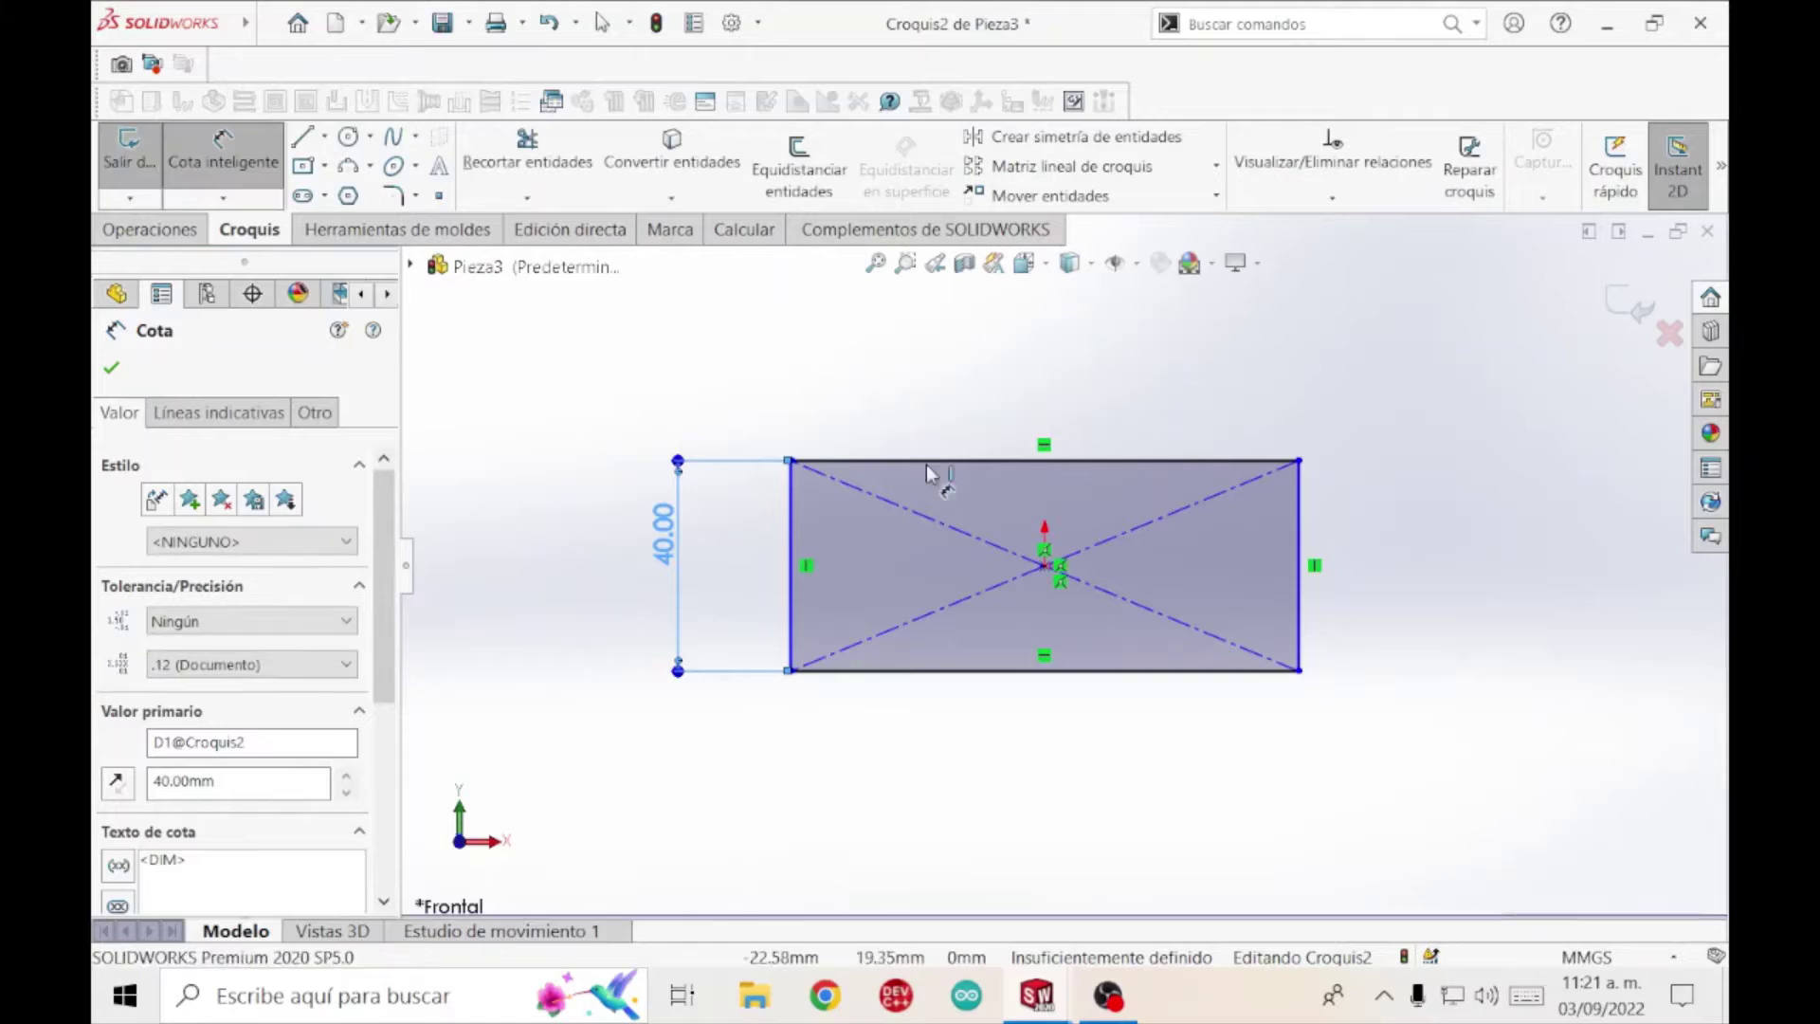
pyautogui.click(926, 461)
pyautogui.click(938, 389)
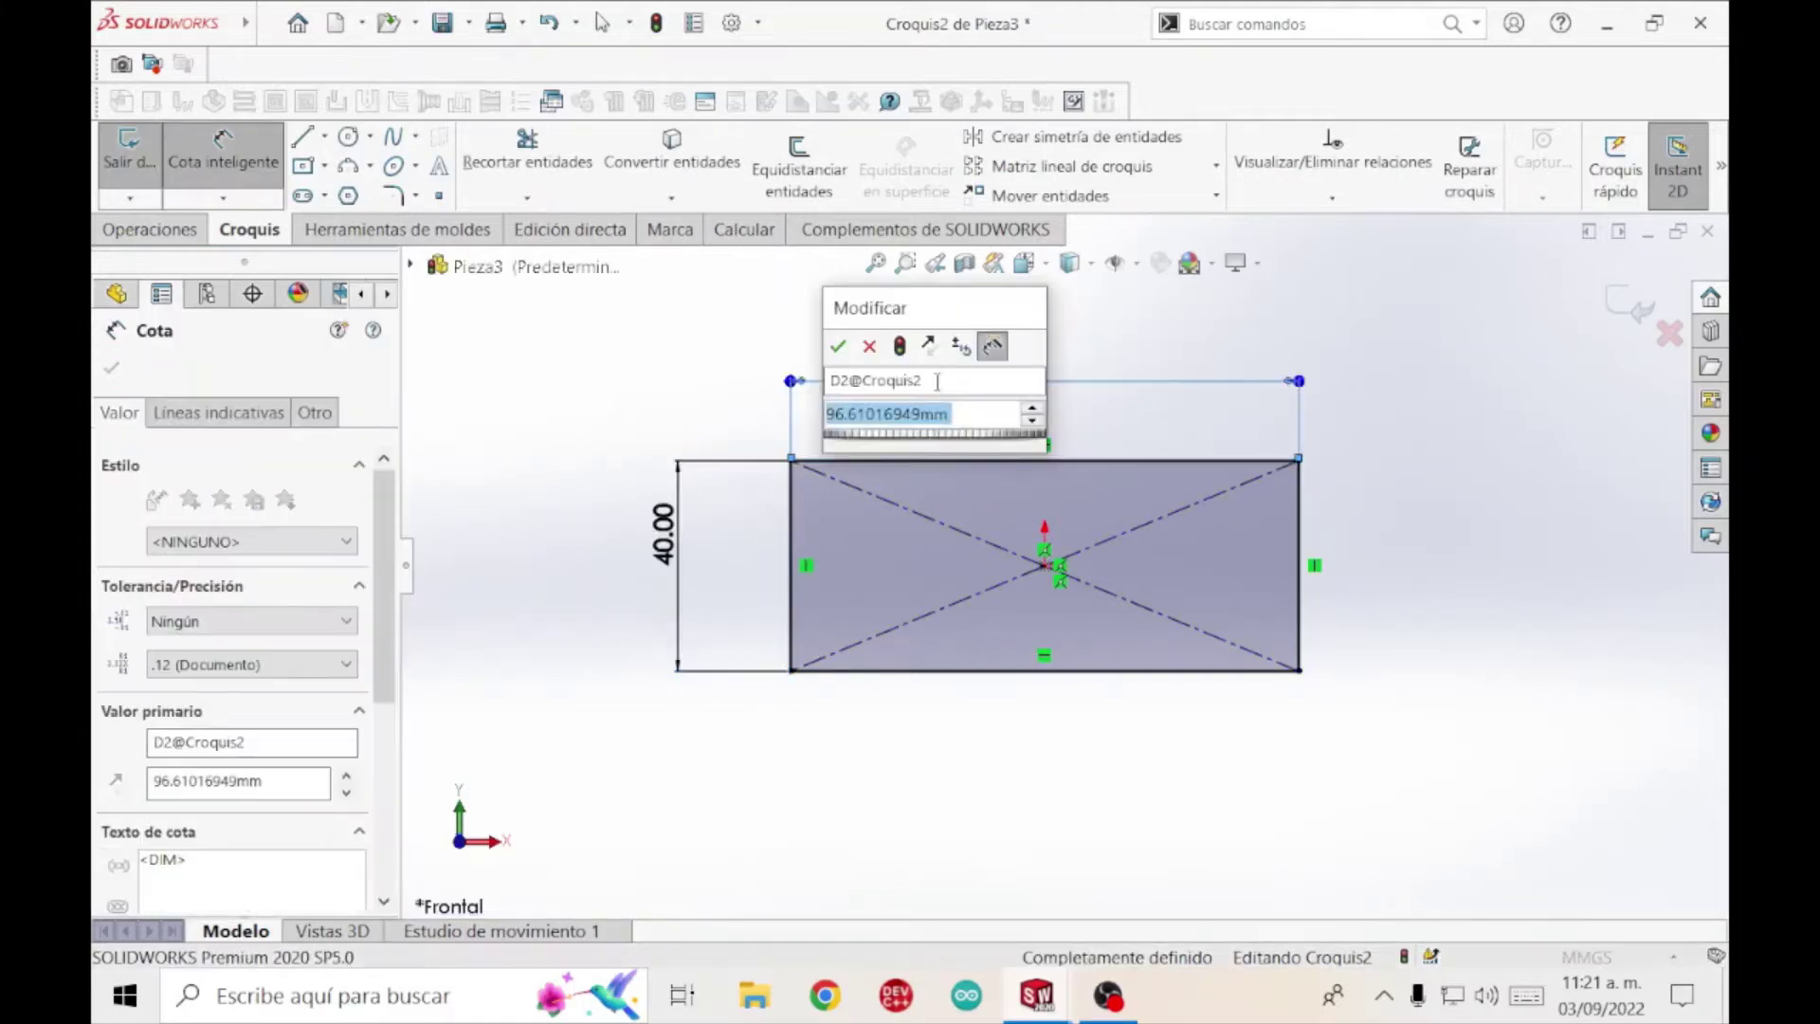
pyautogui.write('60')
pyautogui.press('Return')
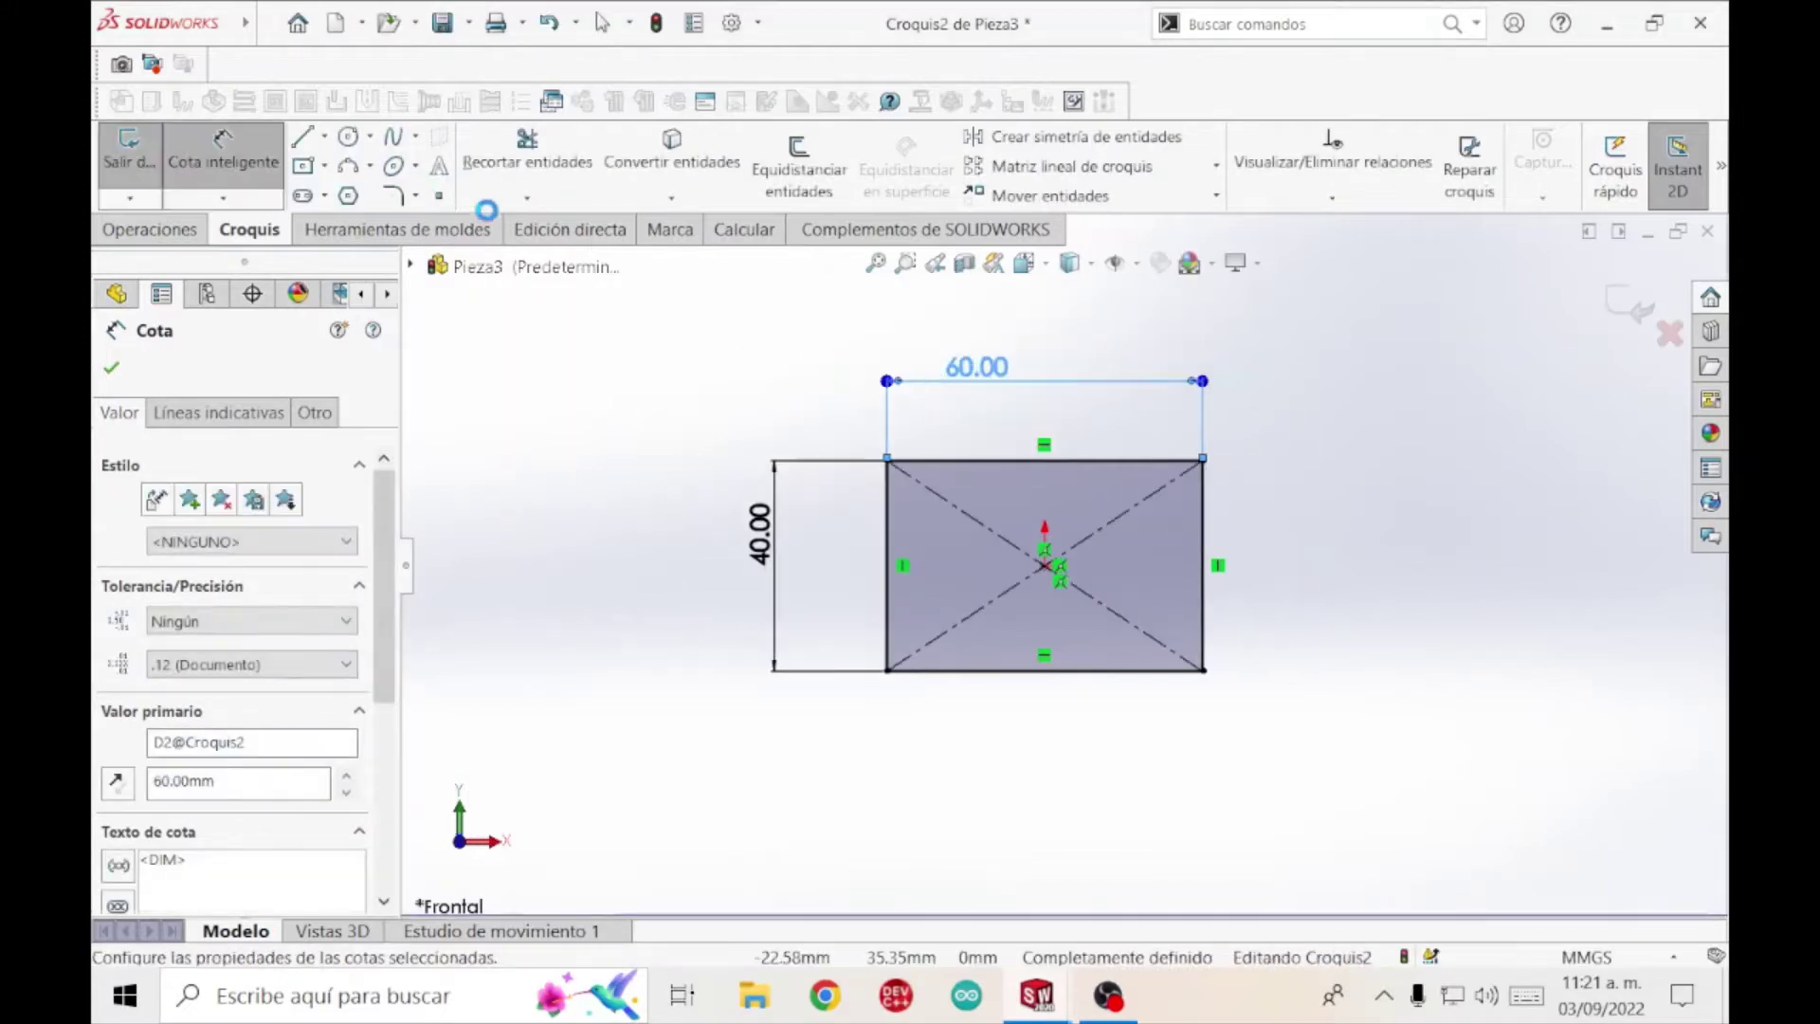
# Round all four corners of the rectangle with 10 mm sketch fillets.
pyautogui.click(393, 197)
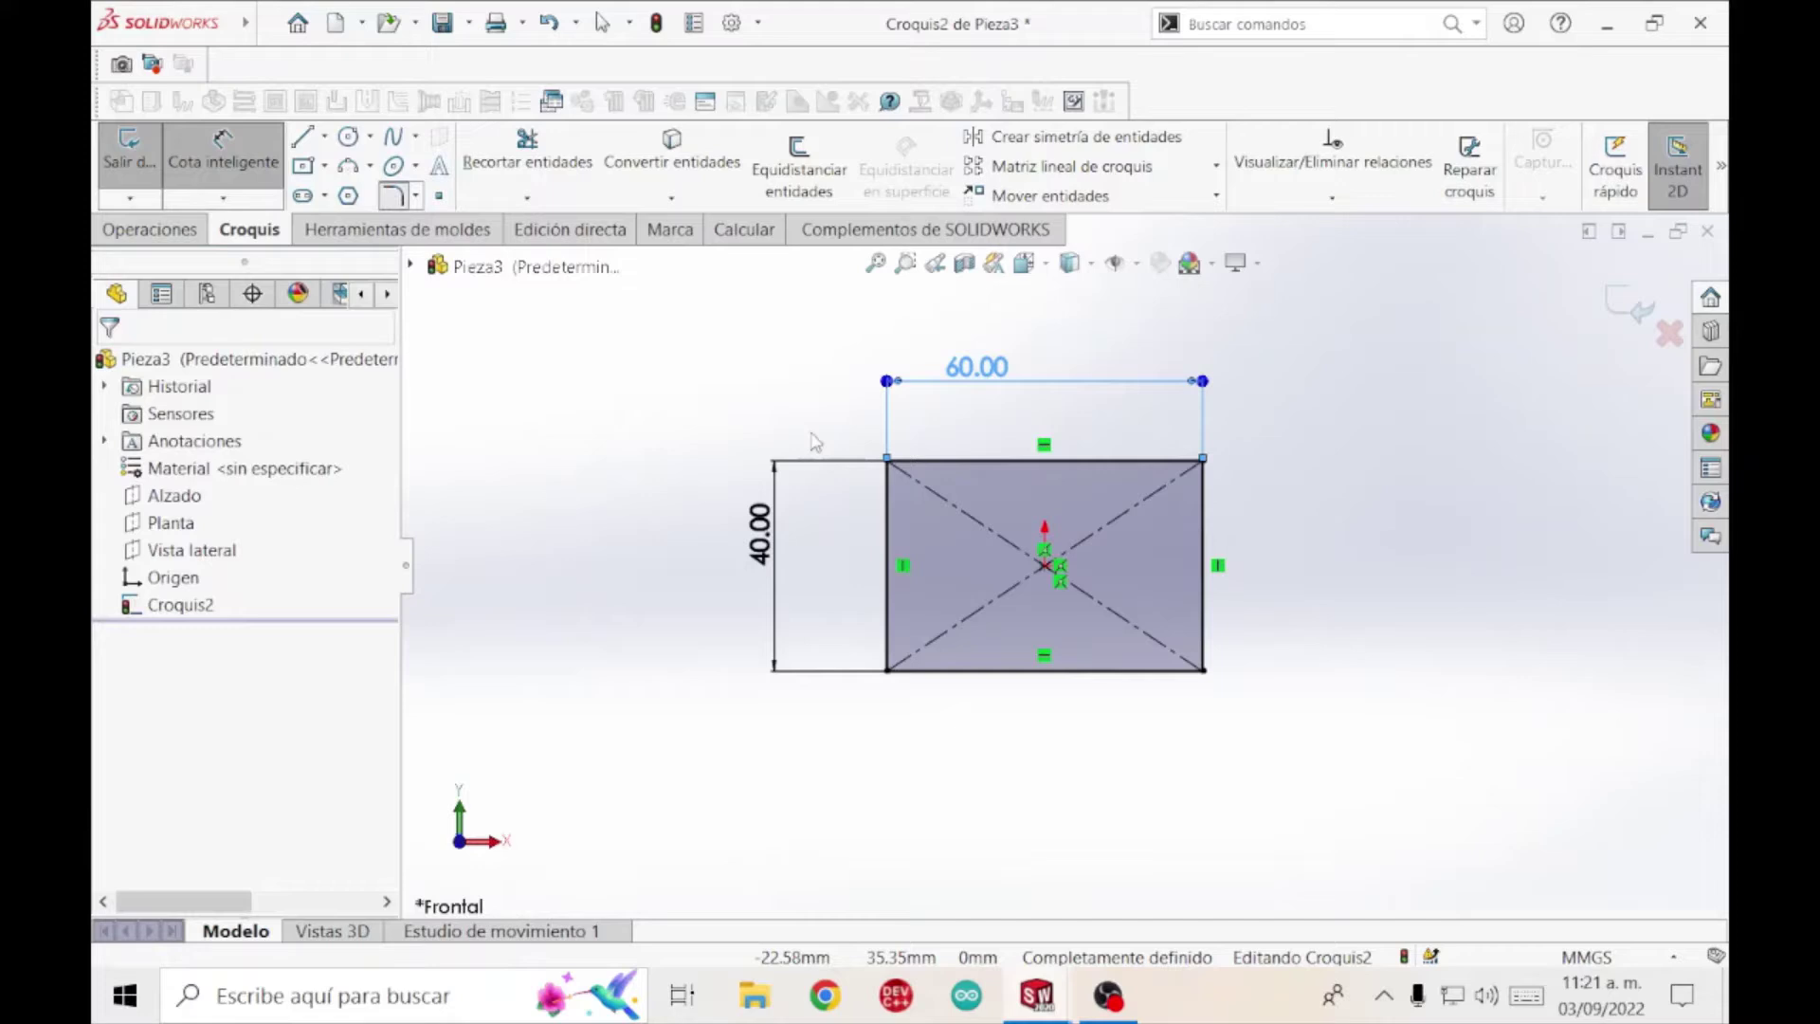
pyautogui.click(938, 464)
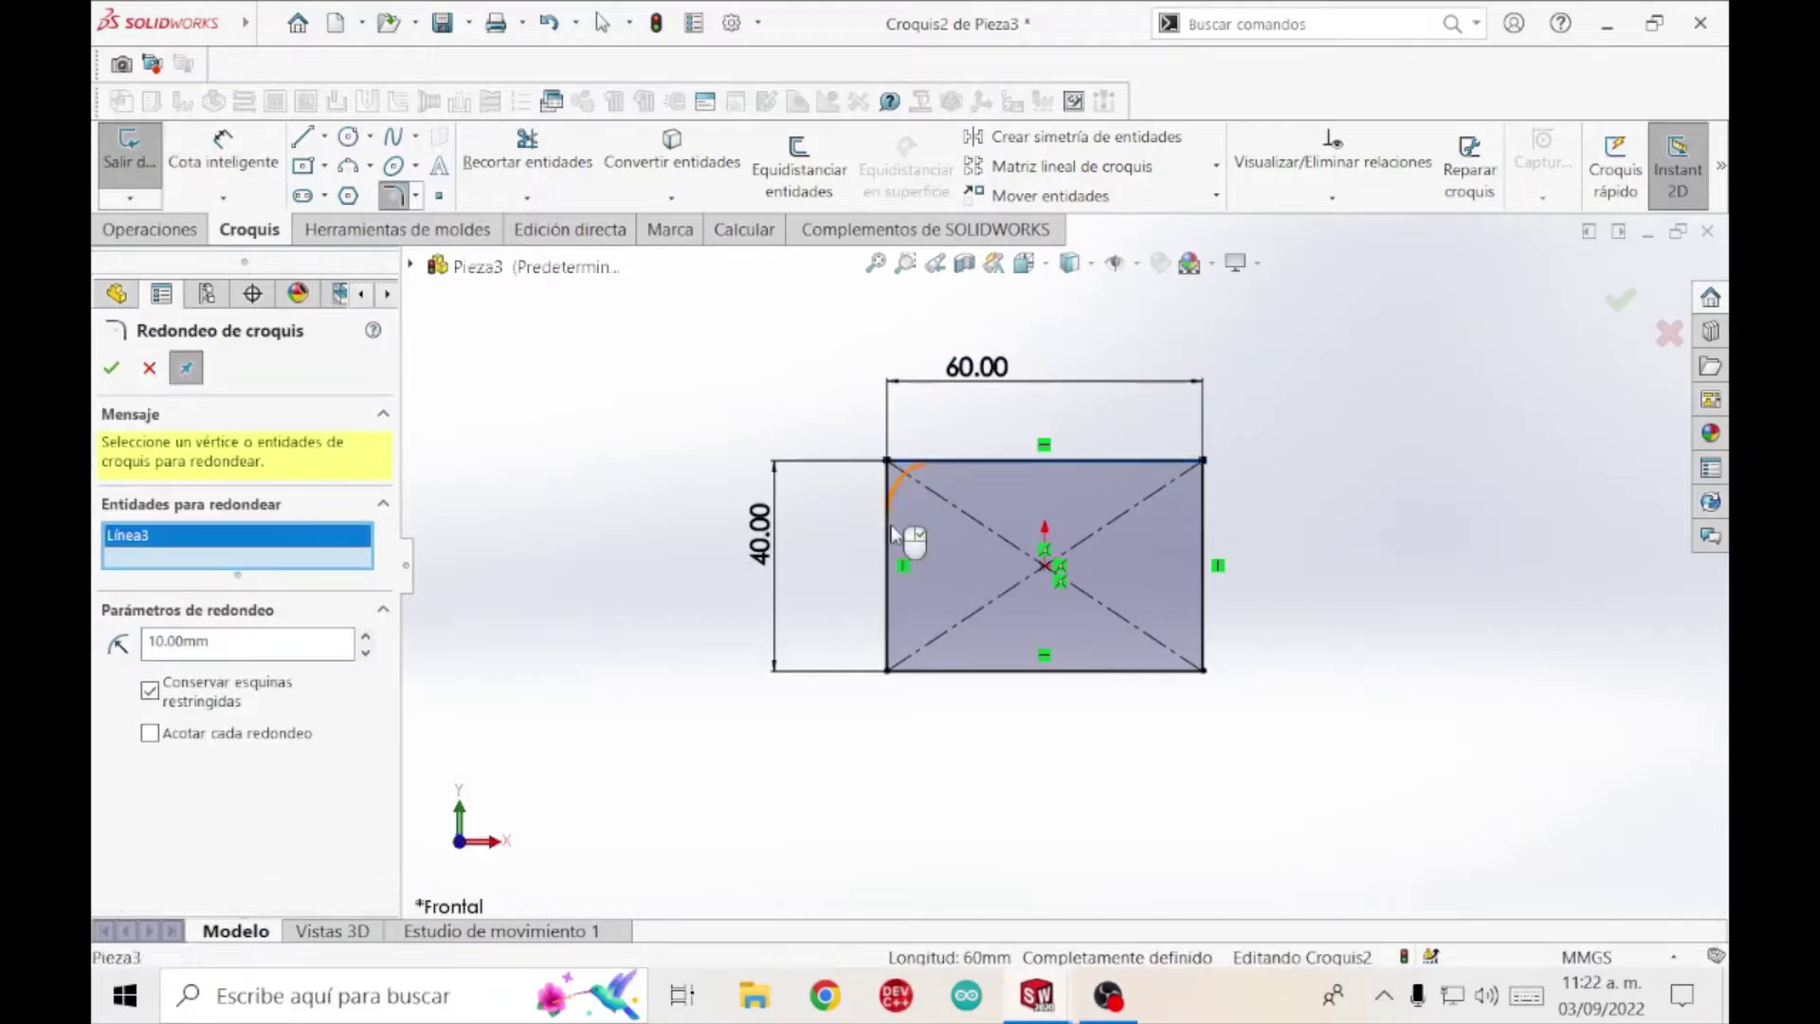
pyautogui.click(889, 559)
pyautogui.click(946, 671)
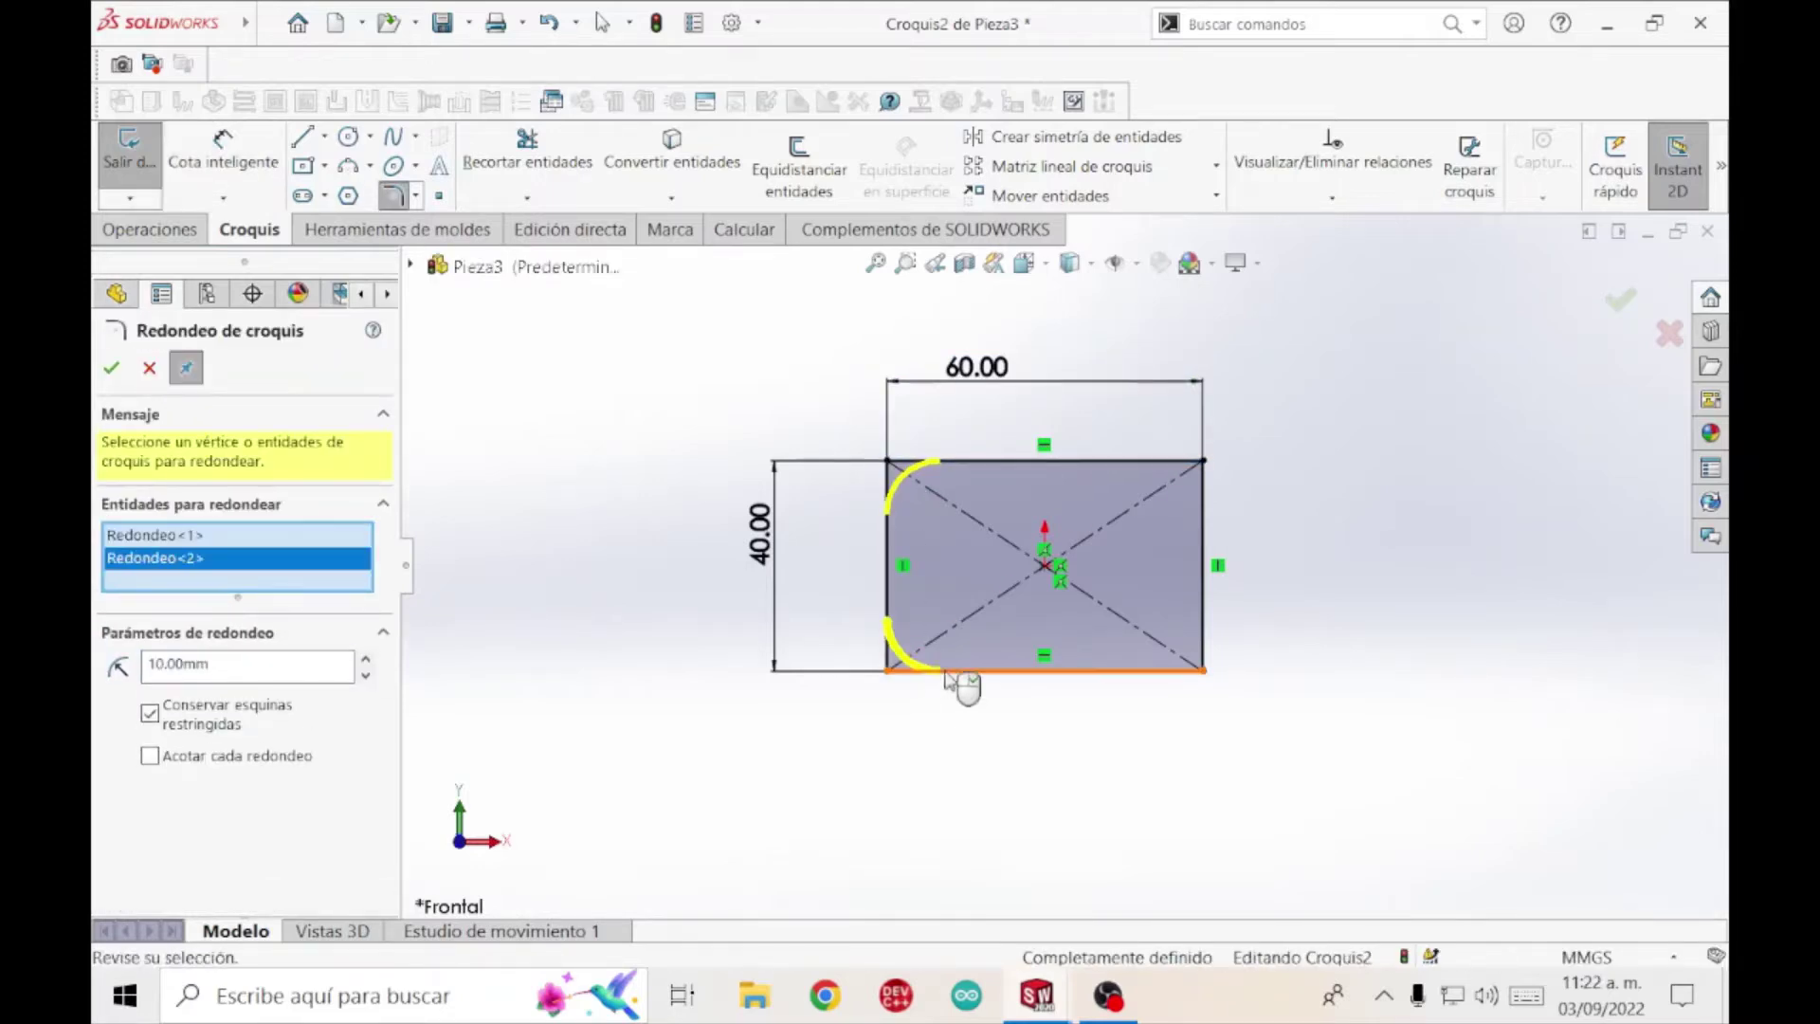
pyautogui.click(1203, 645)
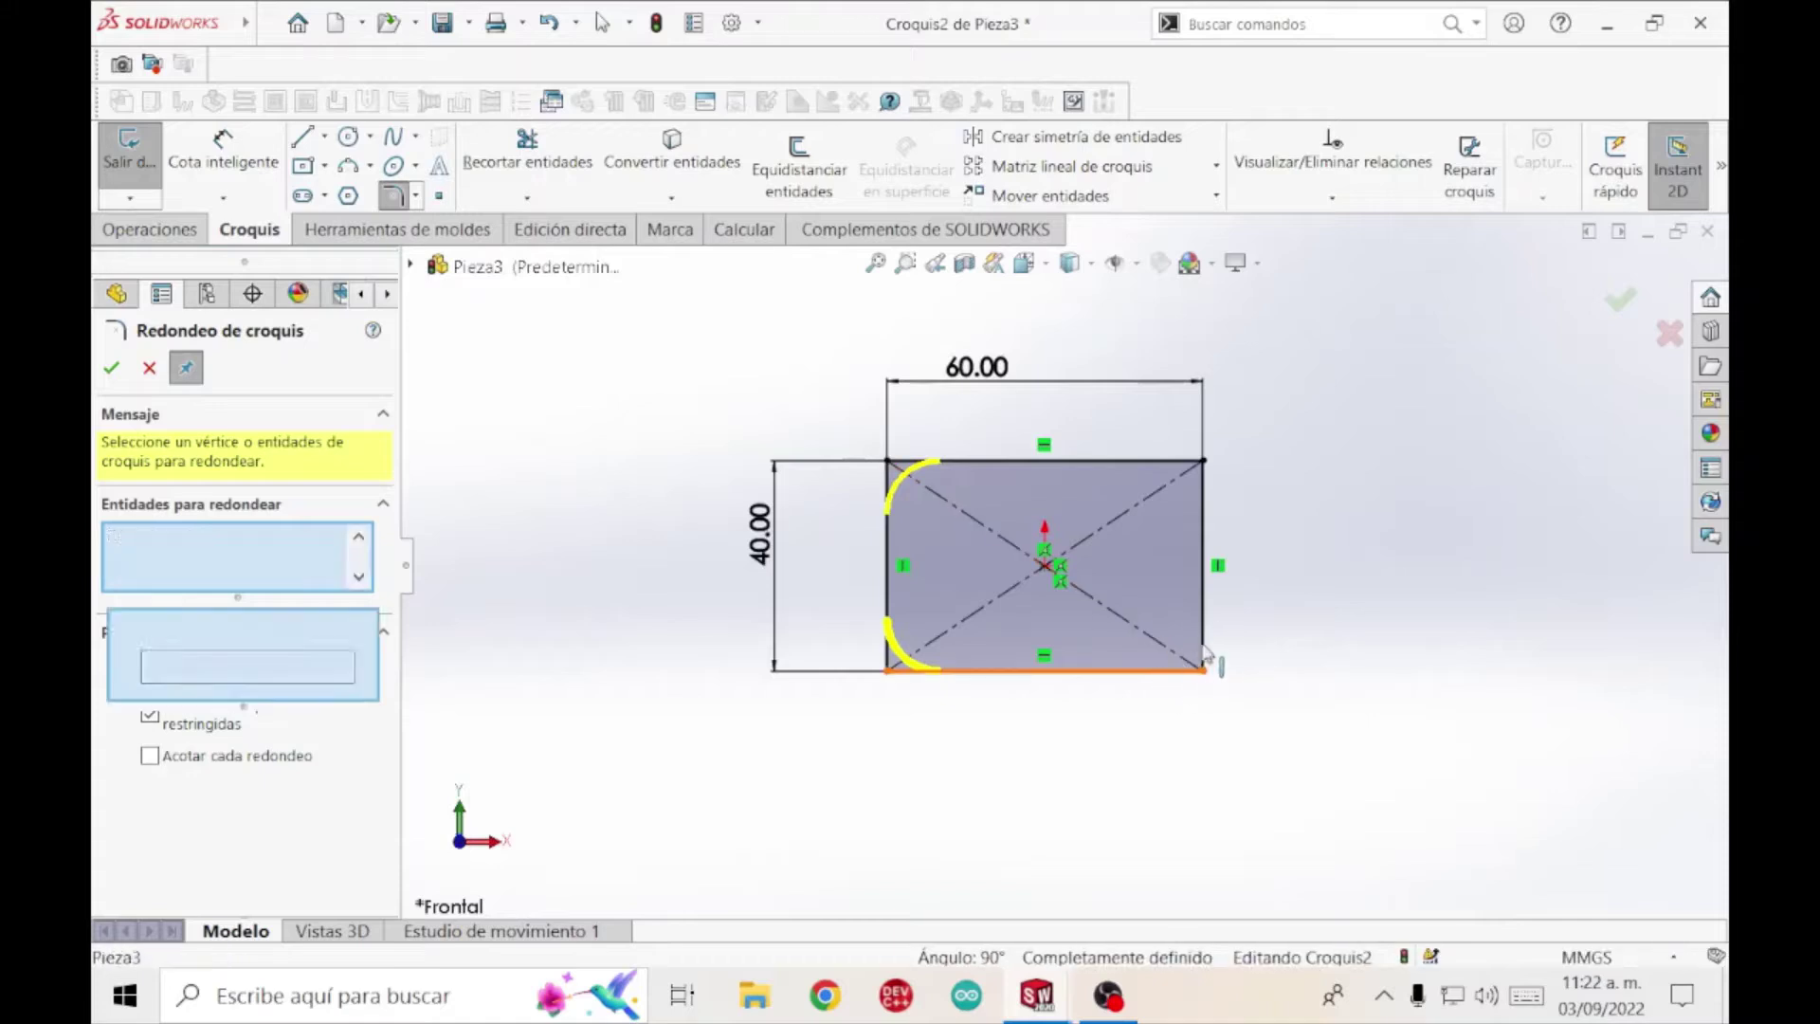
pyautogui.click(1204, 531)
pyautogui.click(1155, 465)
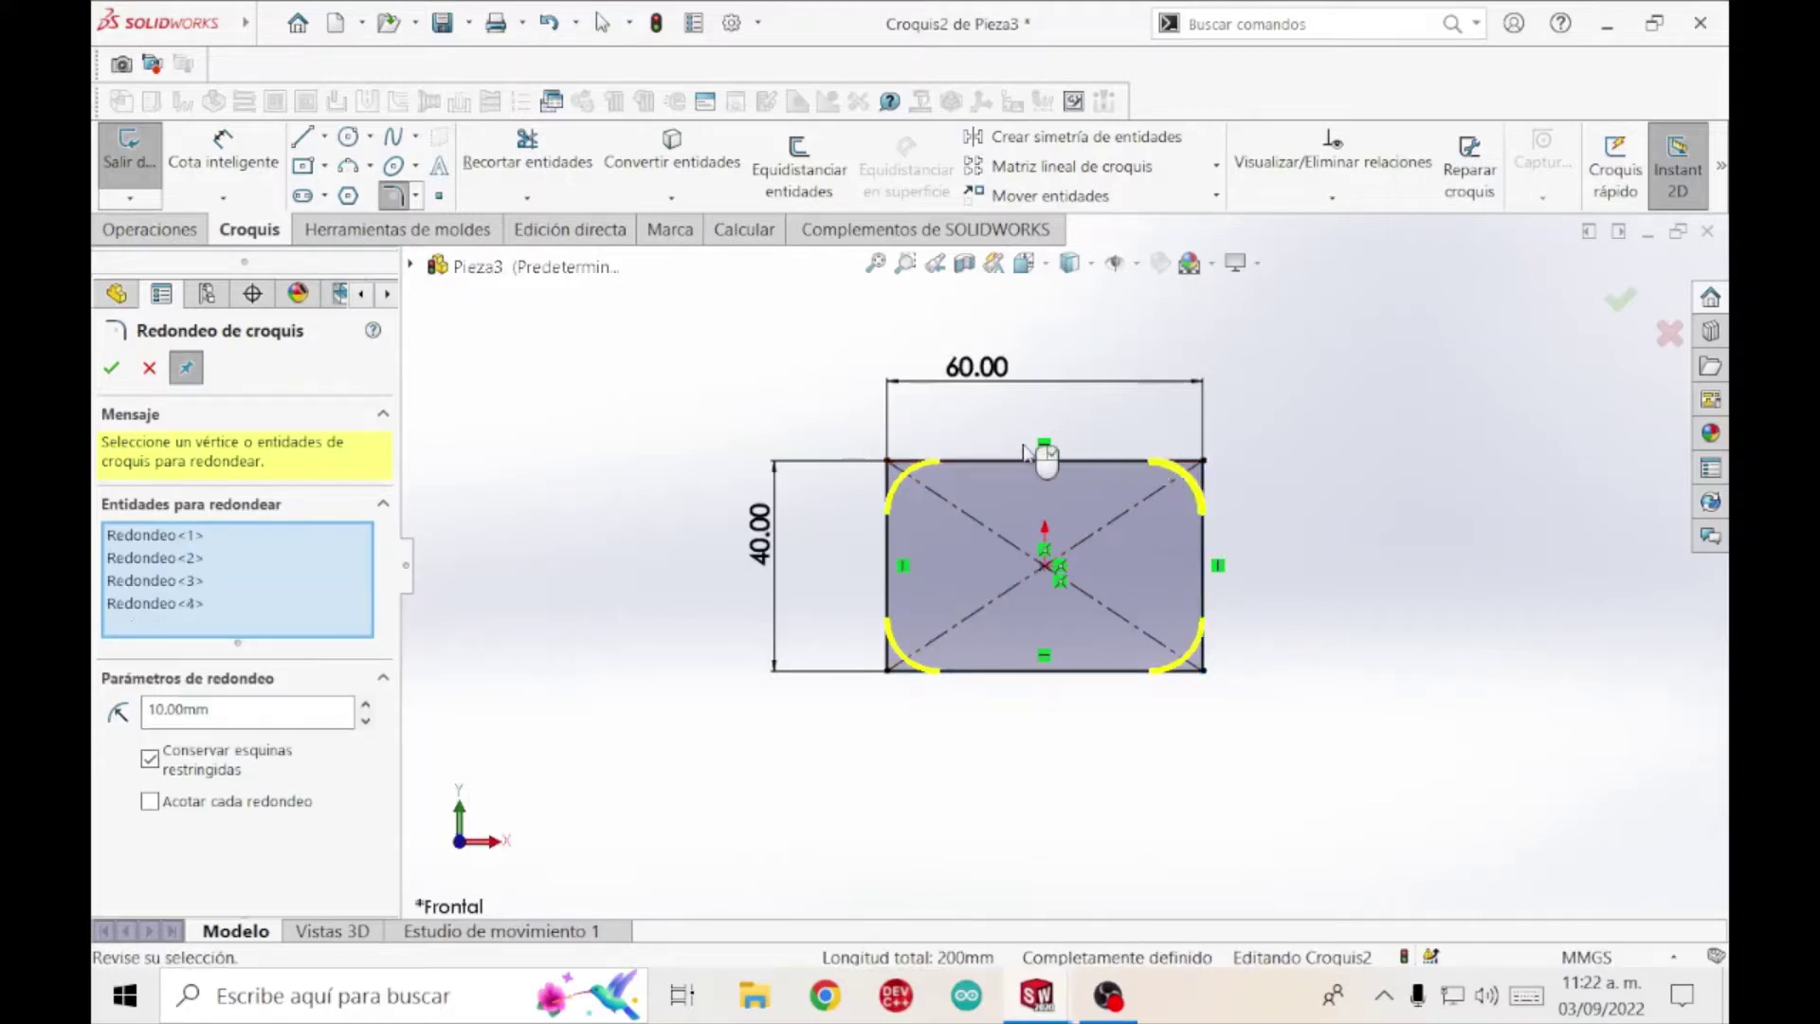
pyautogui.click(107, 382)
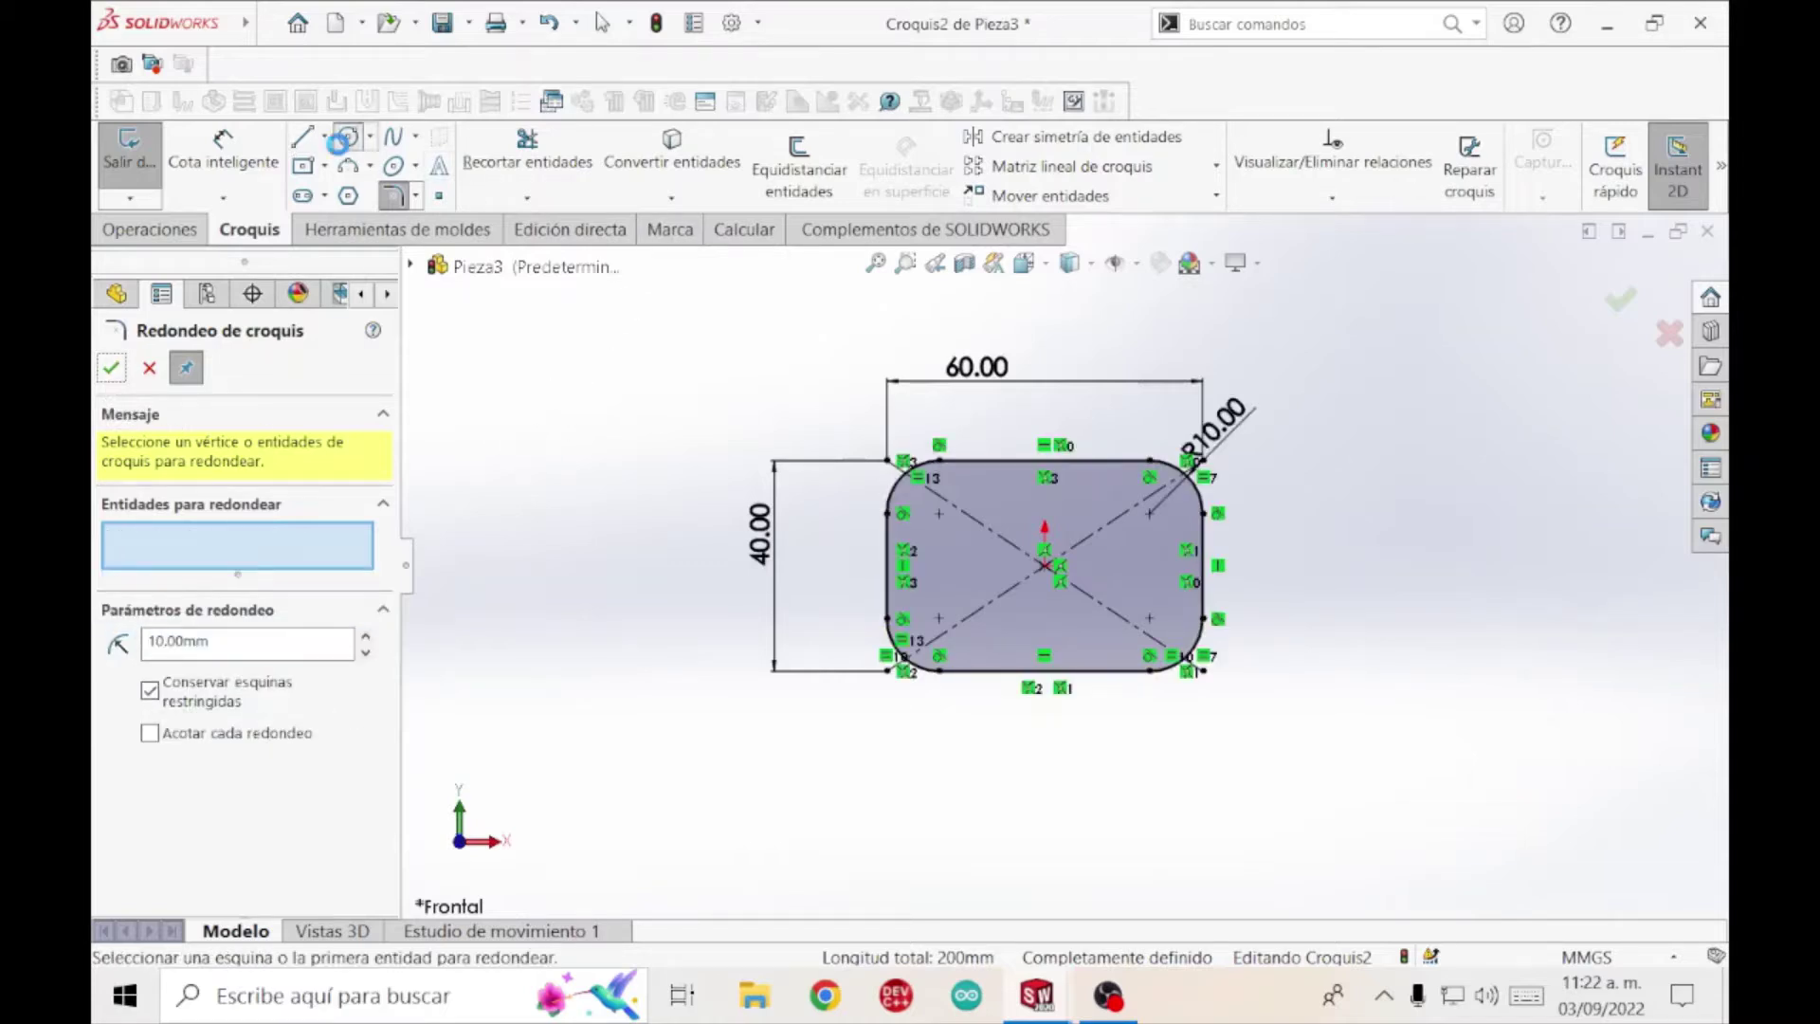
# Sketch a circle outside the rectangle on its left side and set its diameter to 10 mm.
pyautogui.click(347, 138)
pyautogui.click(625, 501)
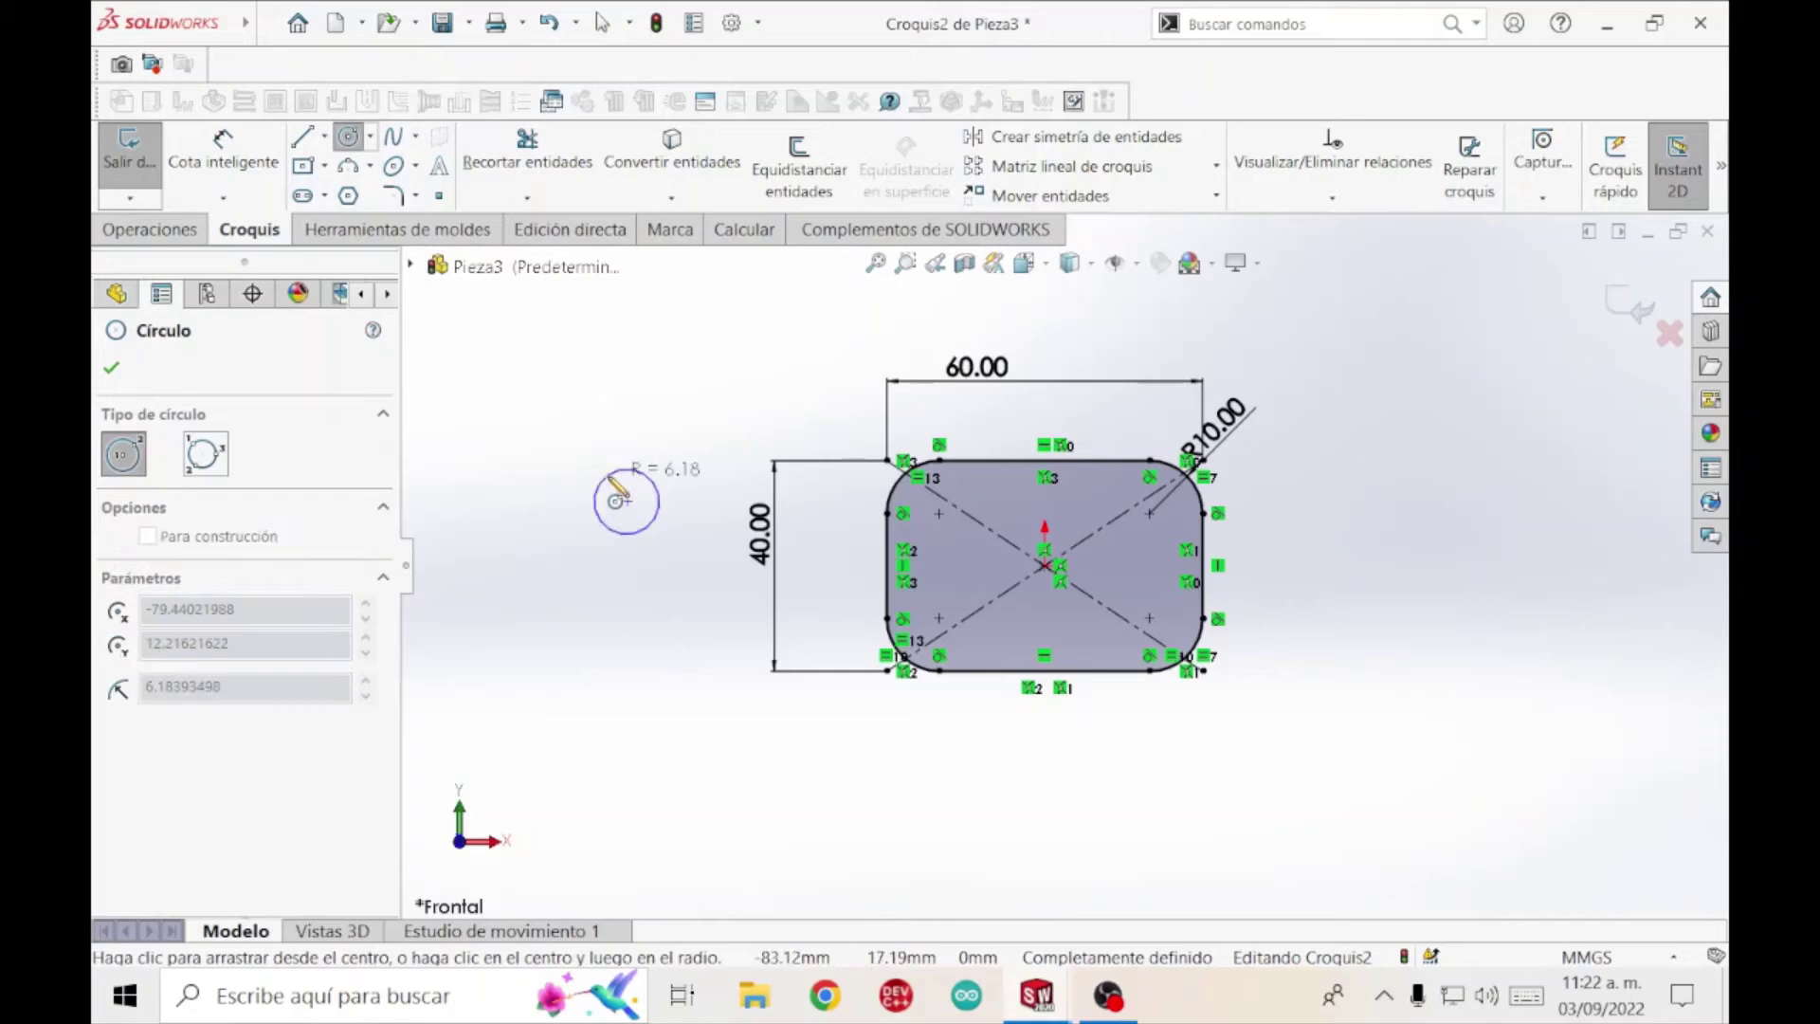
pyautogui.click(607, 477)
pyautogui.click(223, 151)
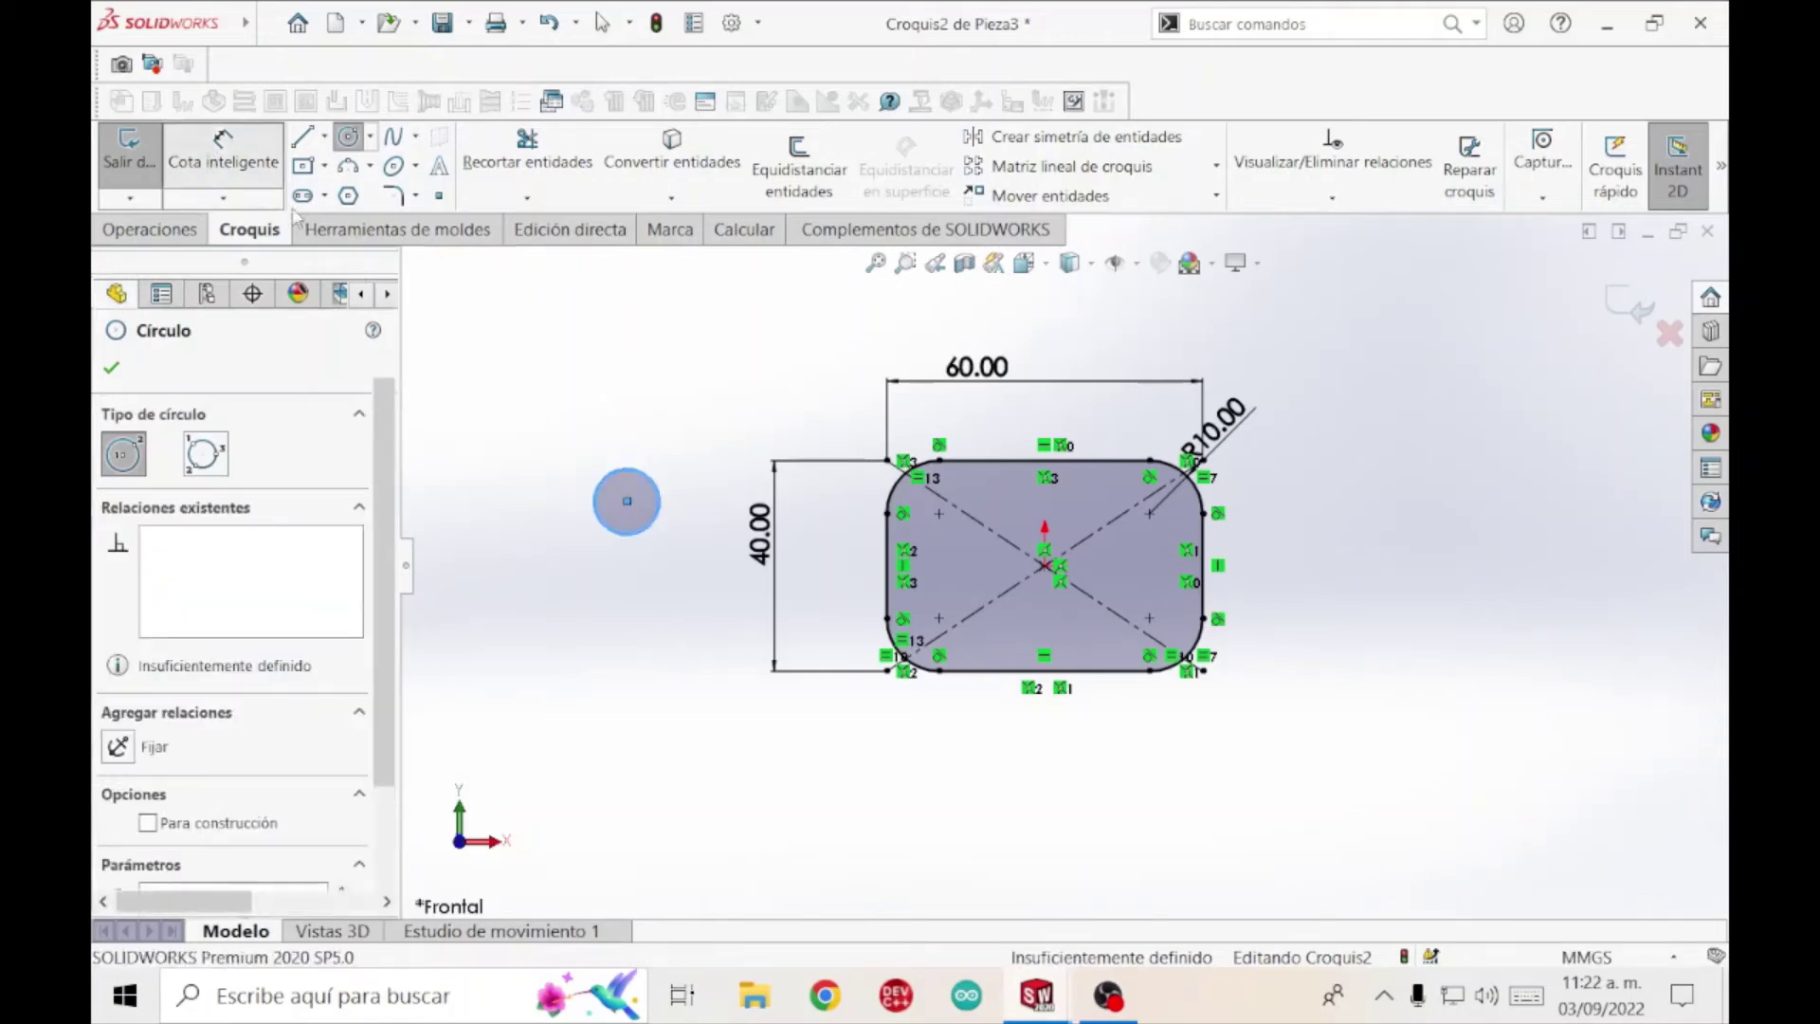
pyautogui.click(652, 534)
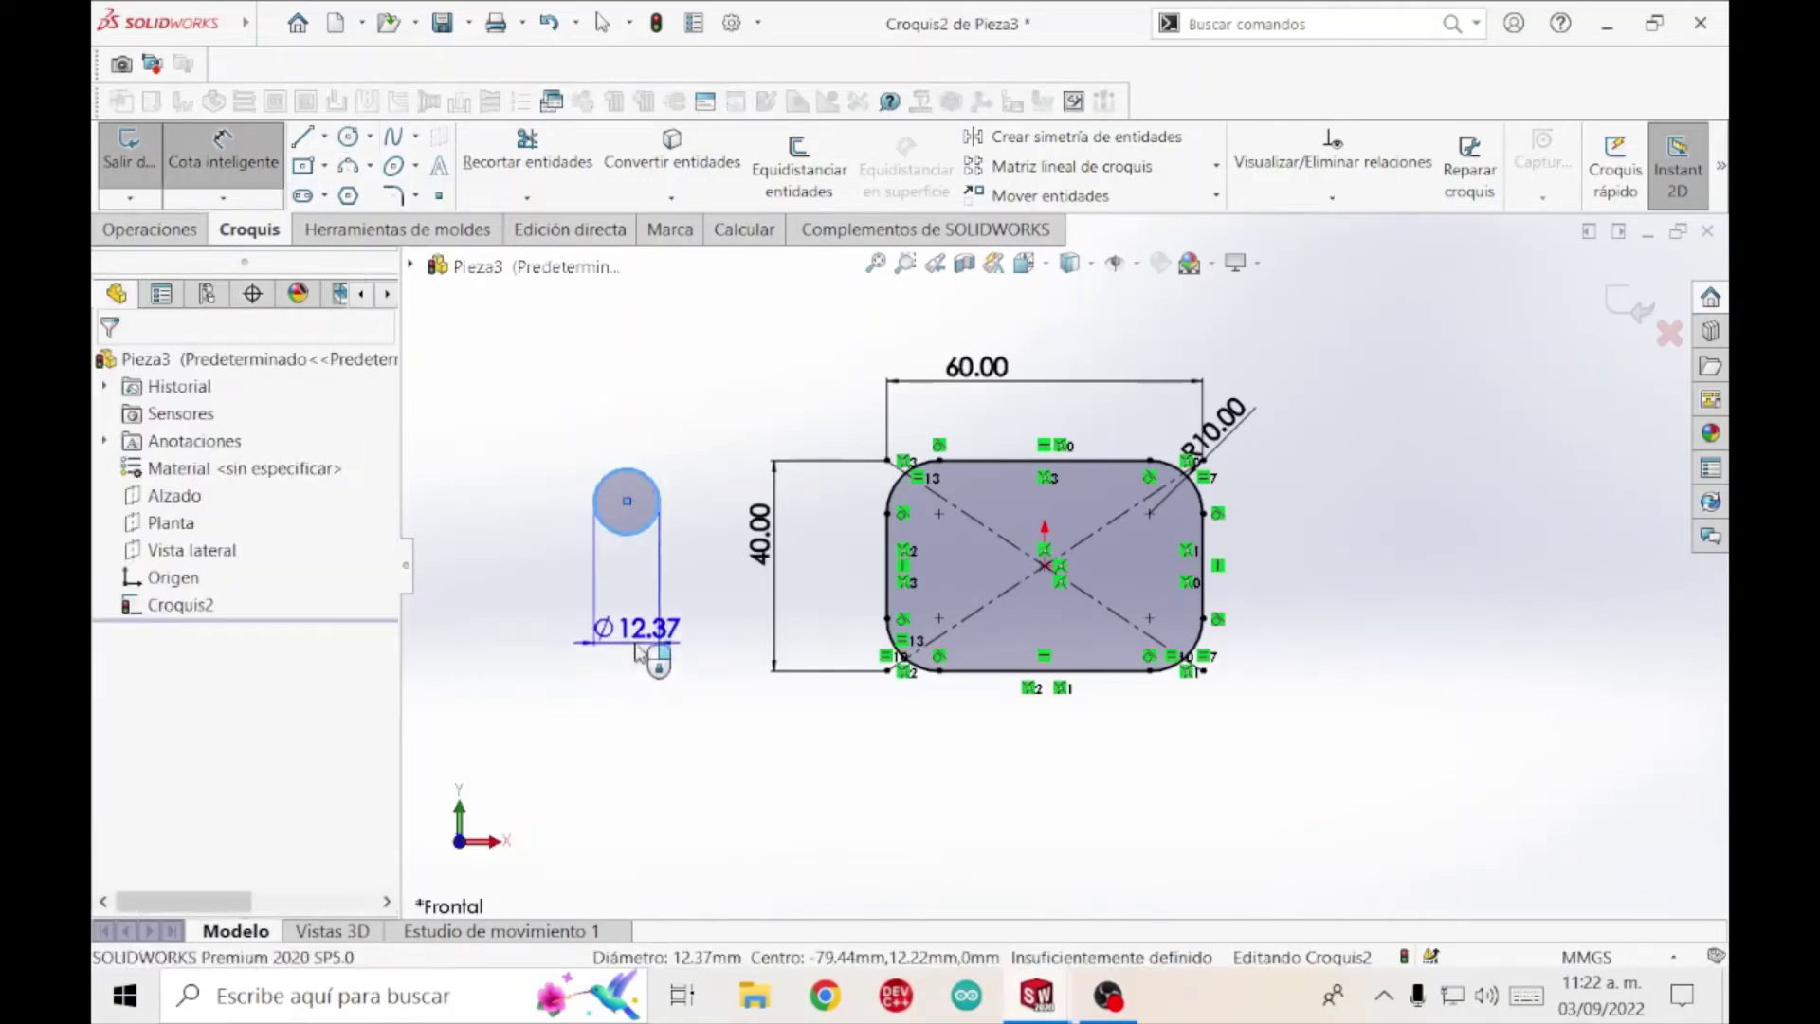
pyautogui.click(644, 656)
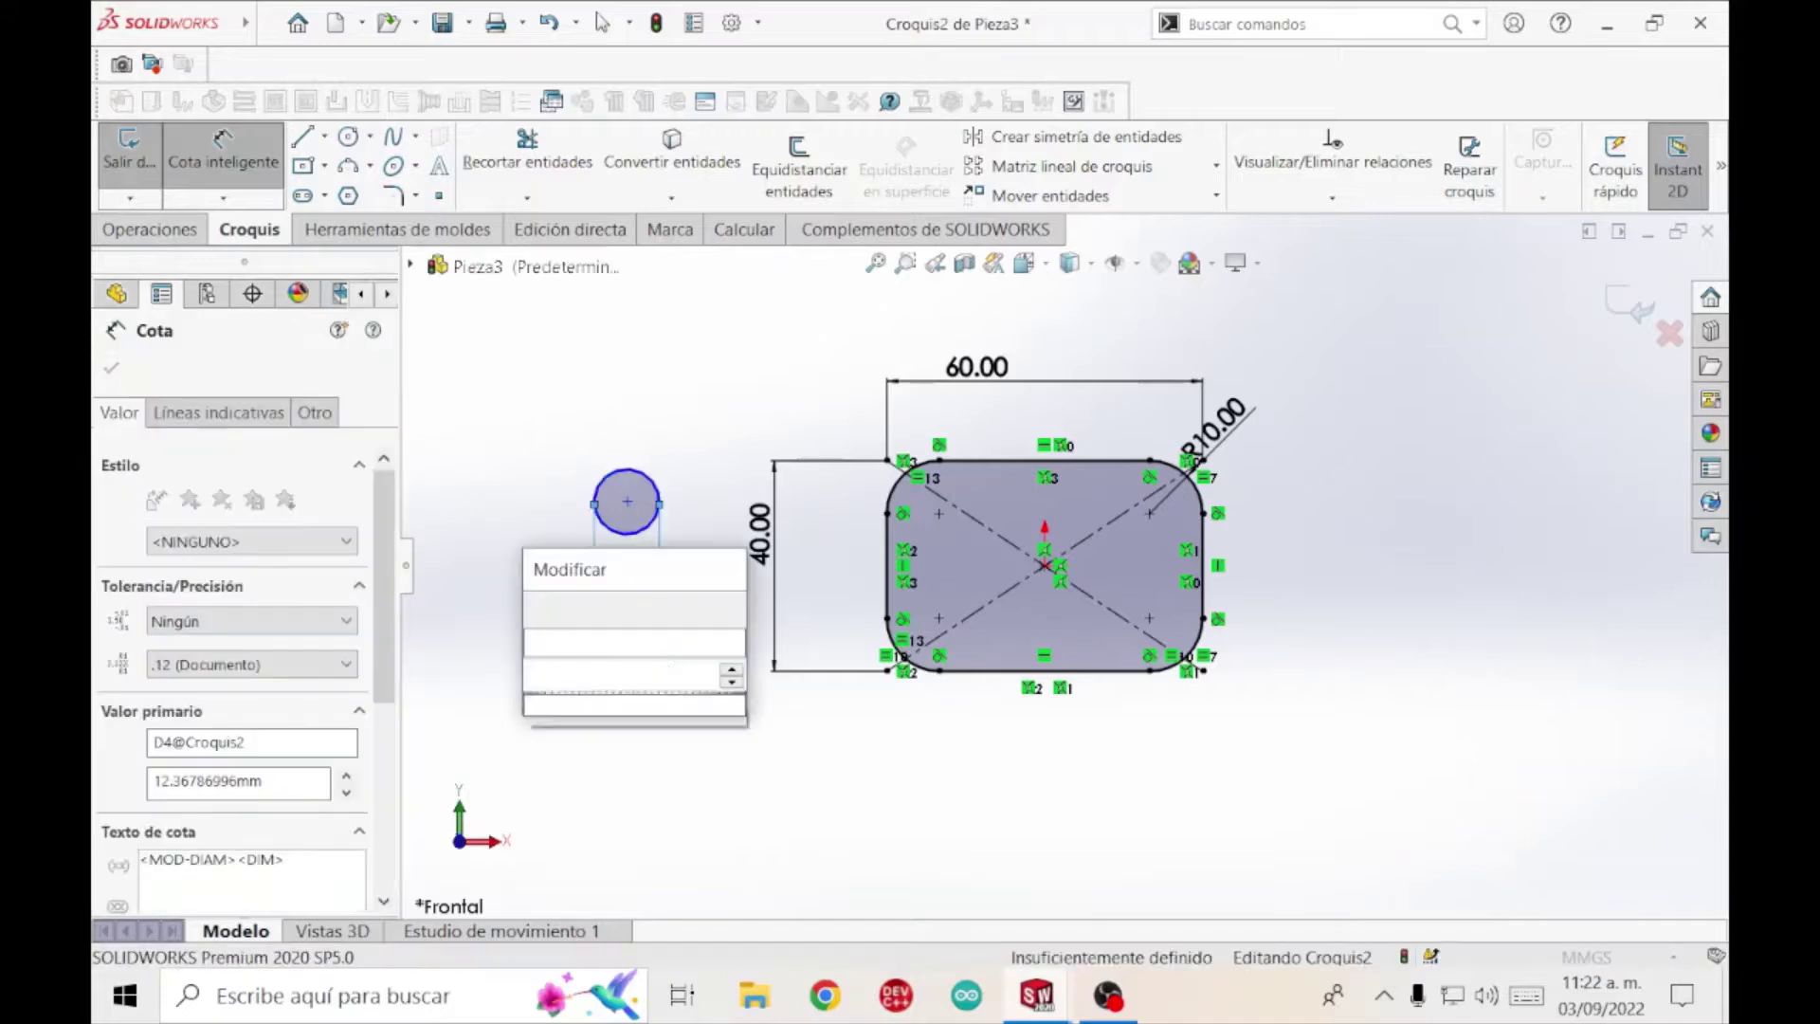
pyautogui.press('Return')
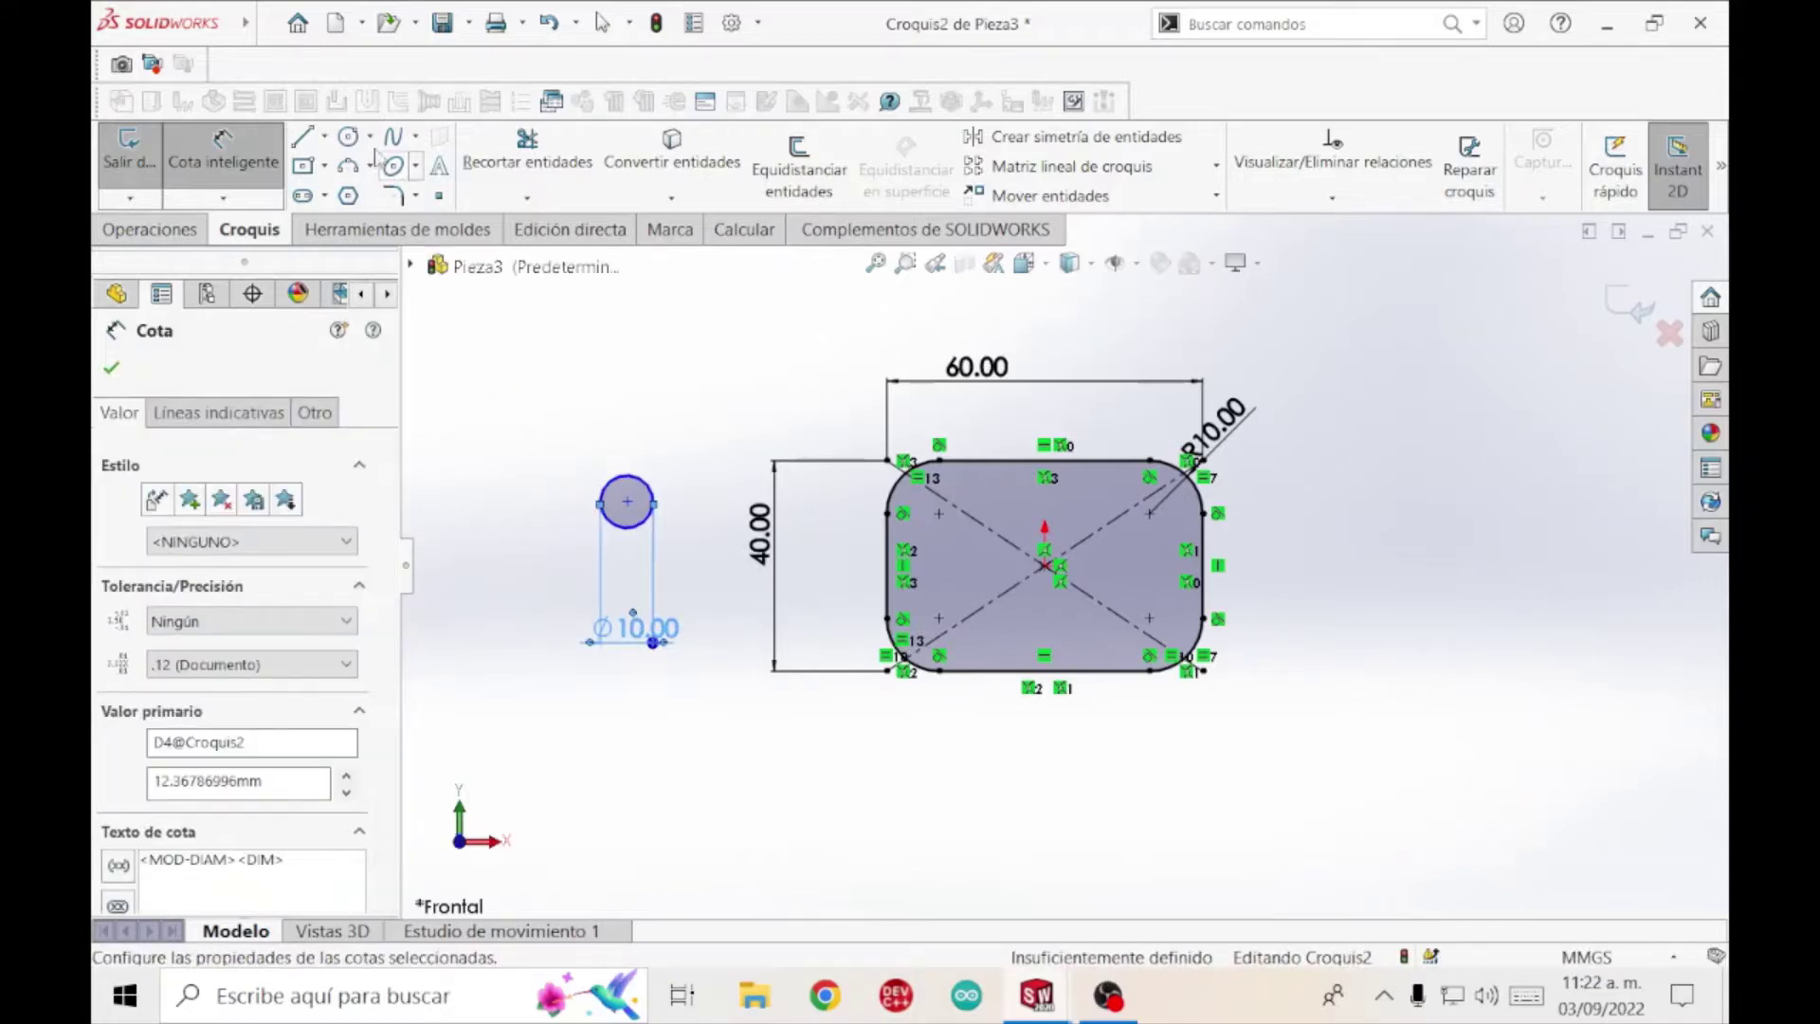
# Sketch a second circle below and to the left of the rectangle and set its diameter to 20 mm.
pyautogui.click(720, 818)
pyautogui.click(653, 790)
pyautogui.click(223, 152)
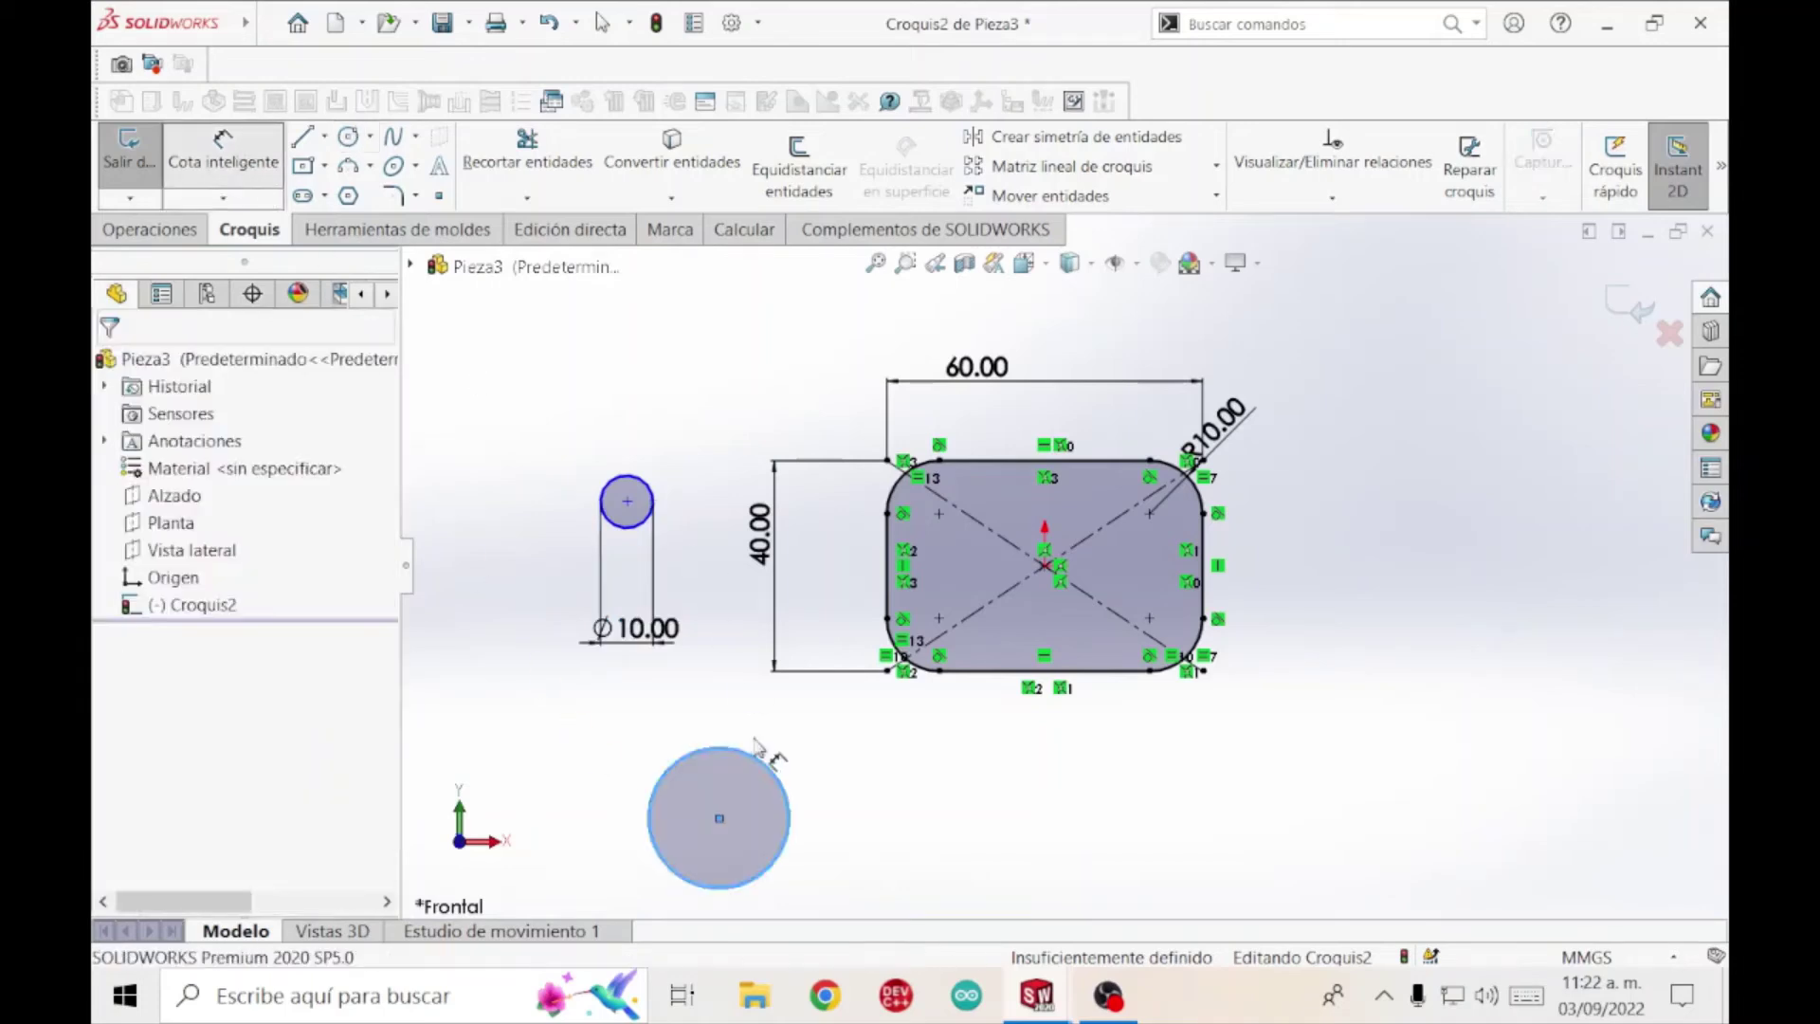
pyautogui.click(773, 758)
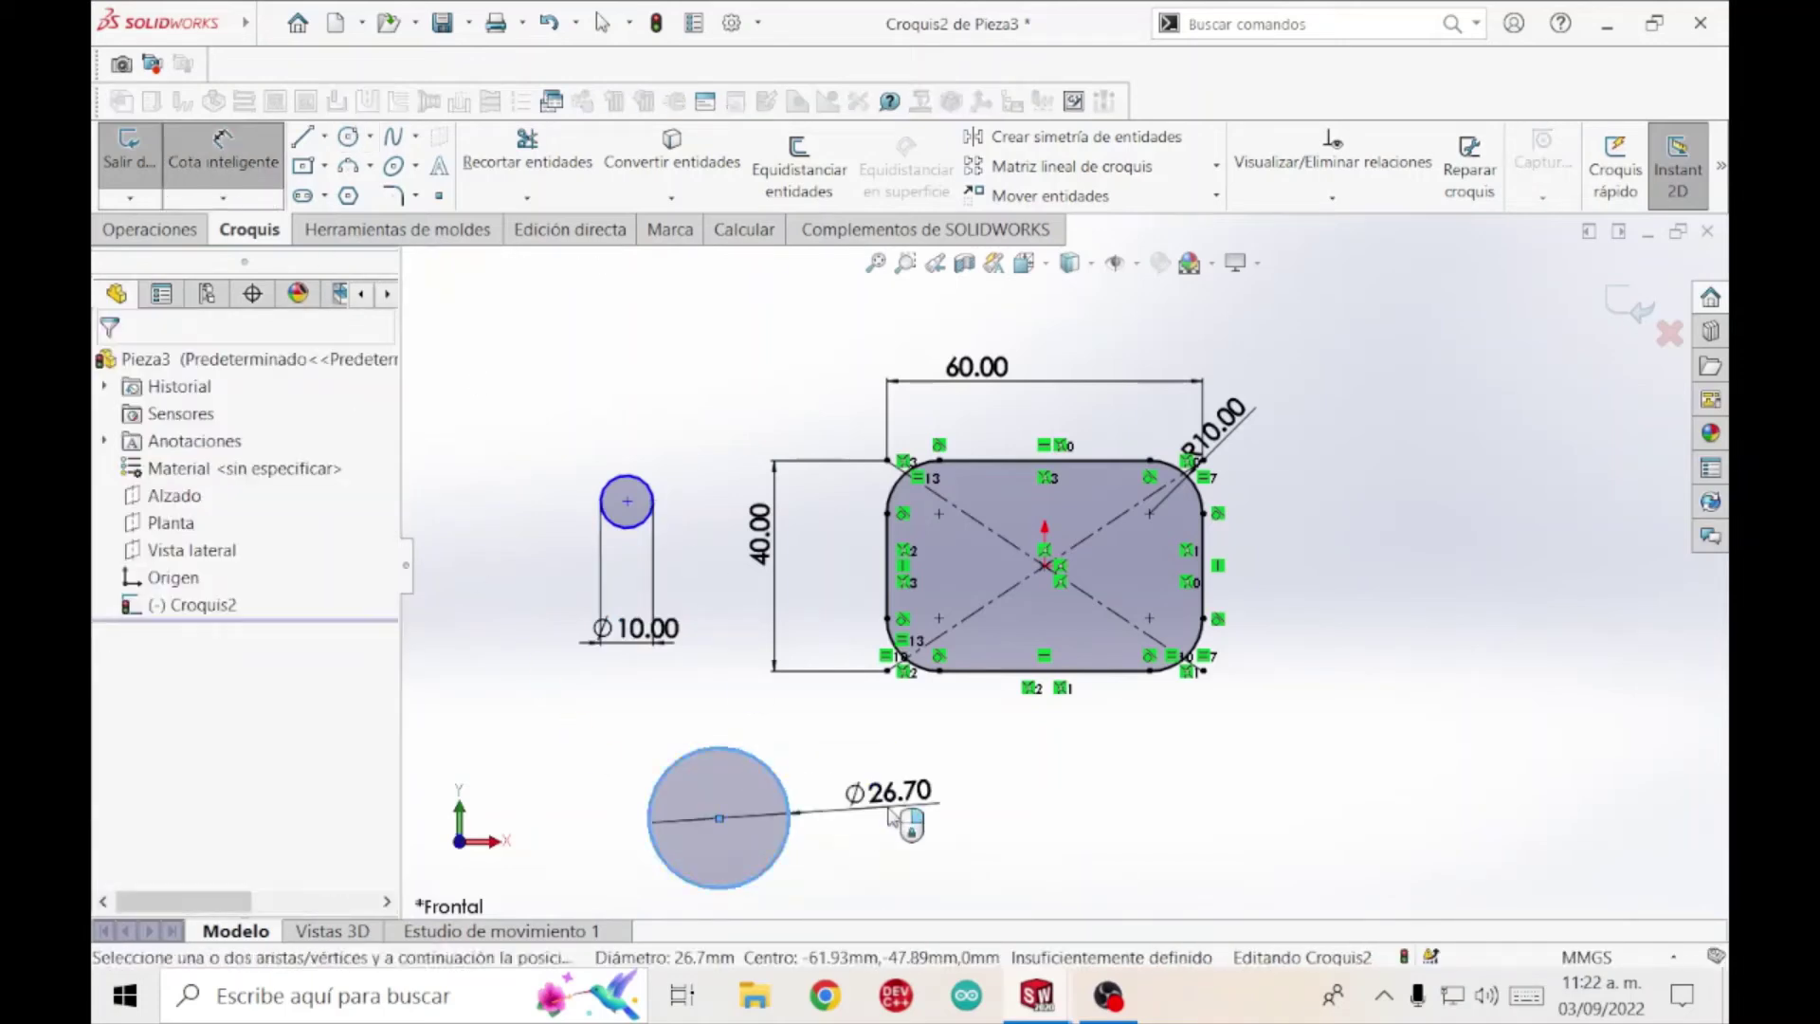
pyautogui.click(889, 817)
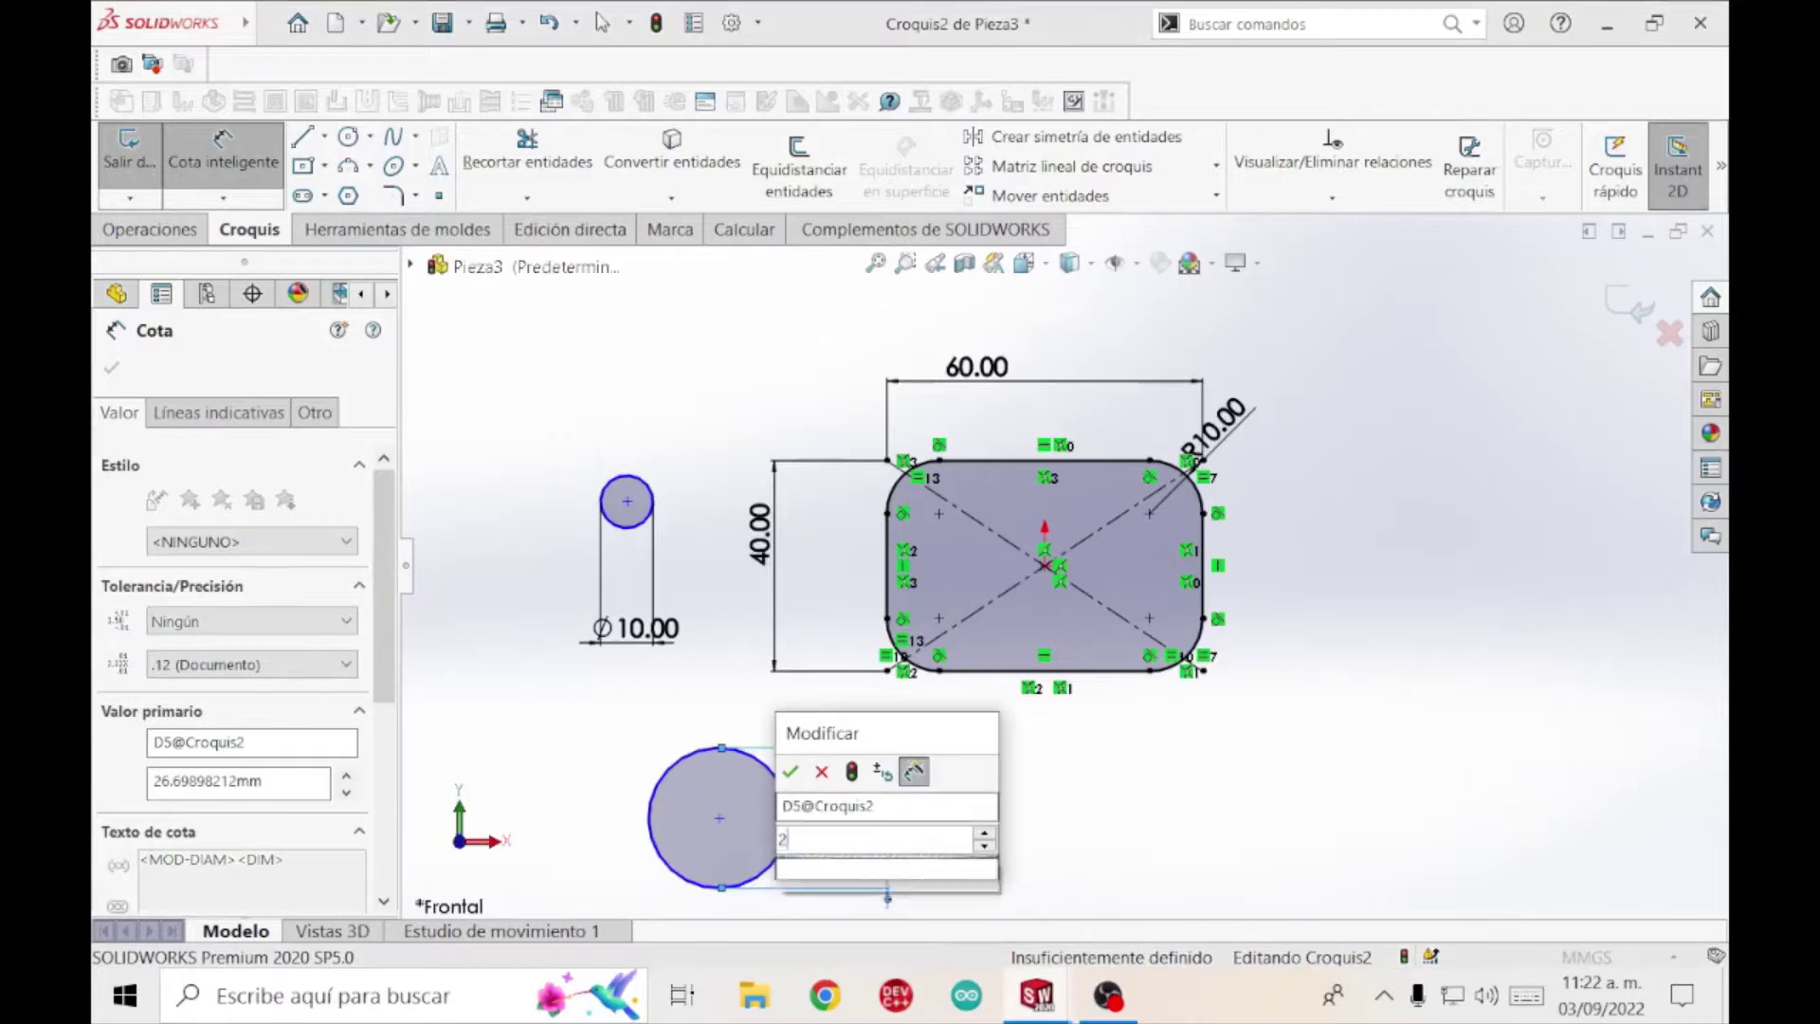
pyautogui.press('Return')
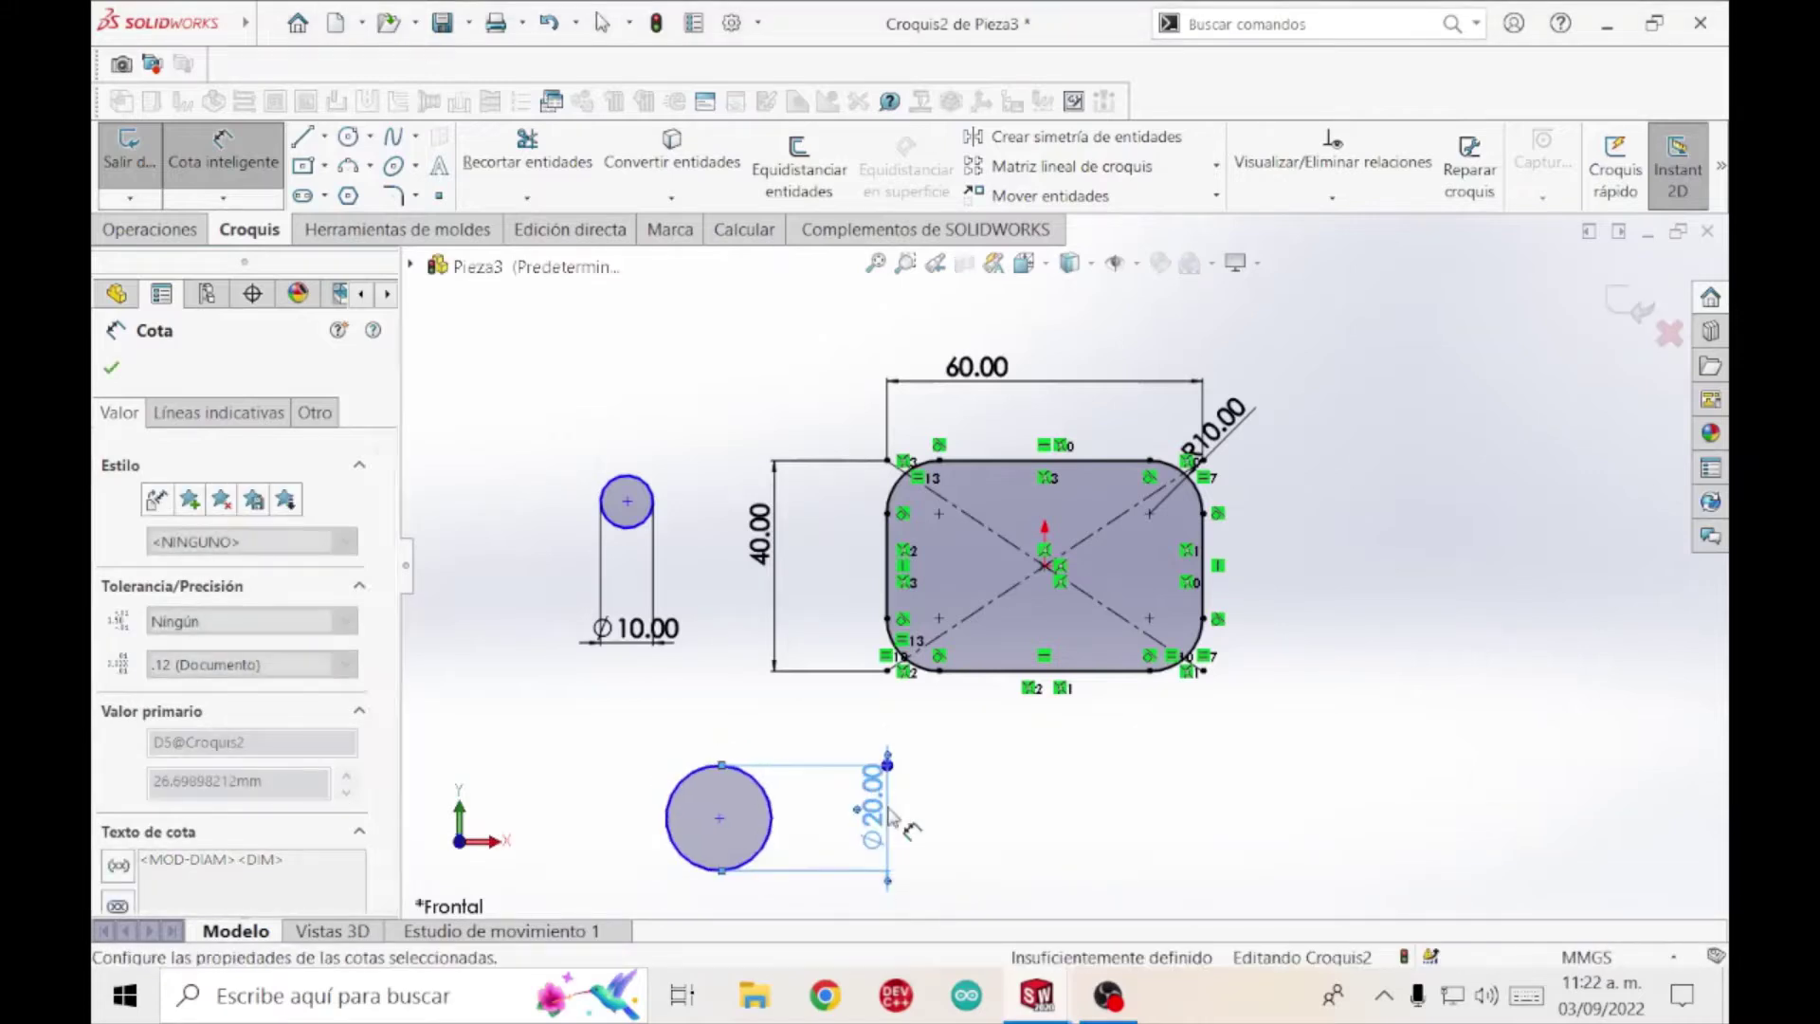
pyautogui.press('Escape')
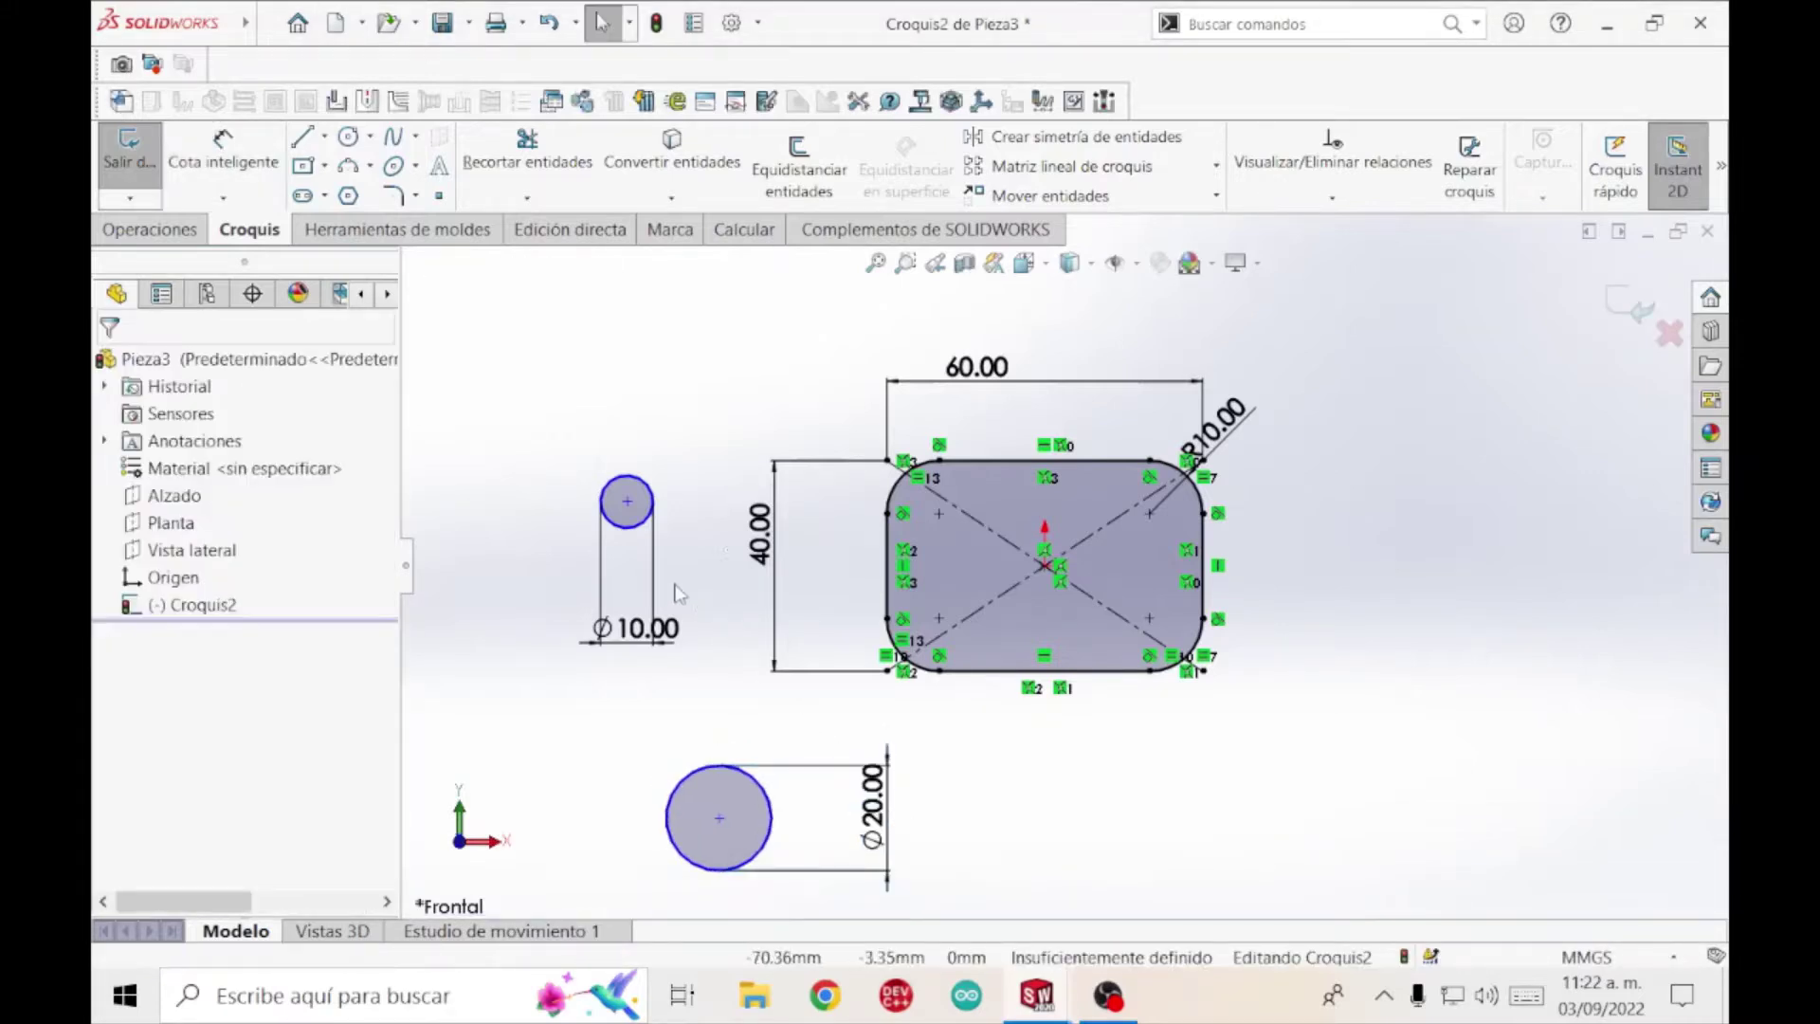
# Make the 10 mm circle concentric with the rectangle's upper-left corner arc.
pyautogui.click(650, 517)
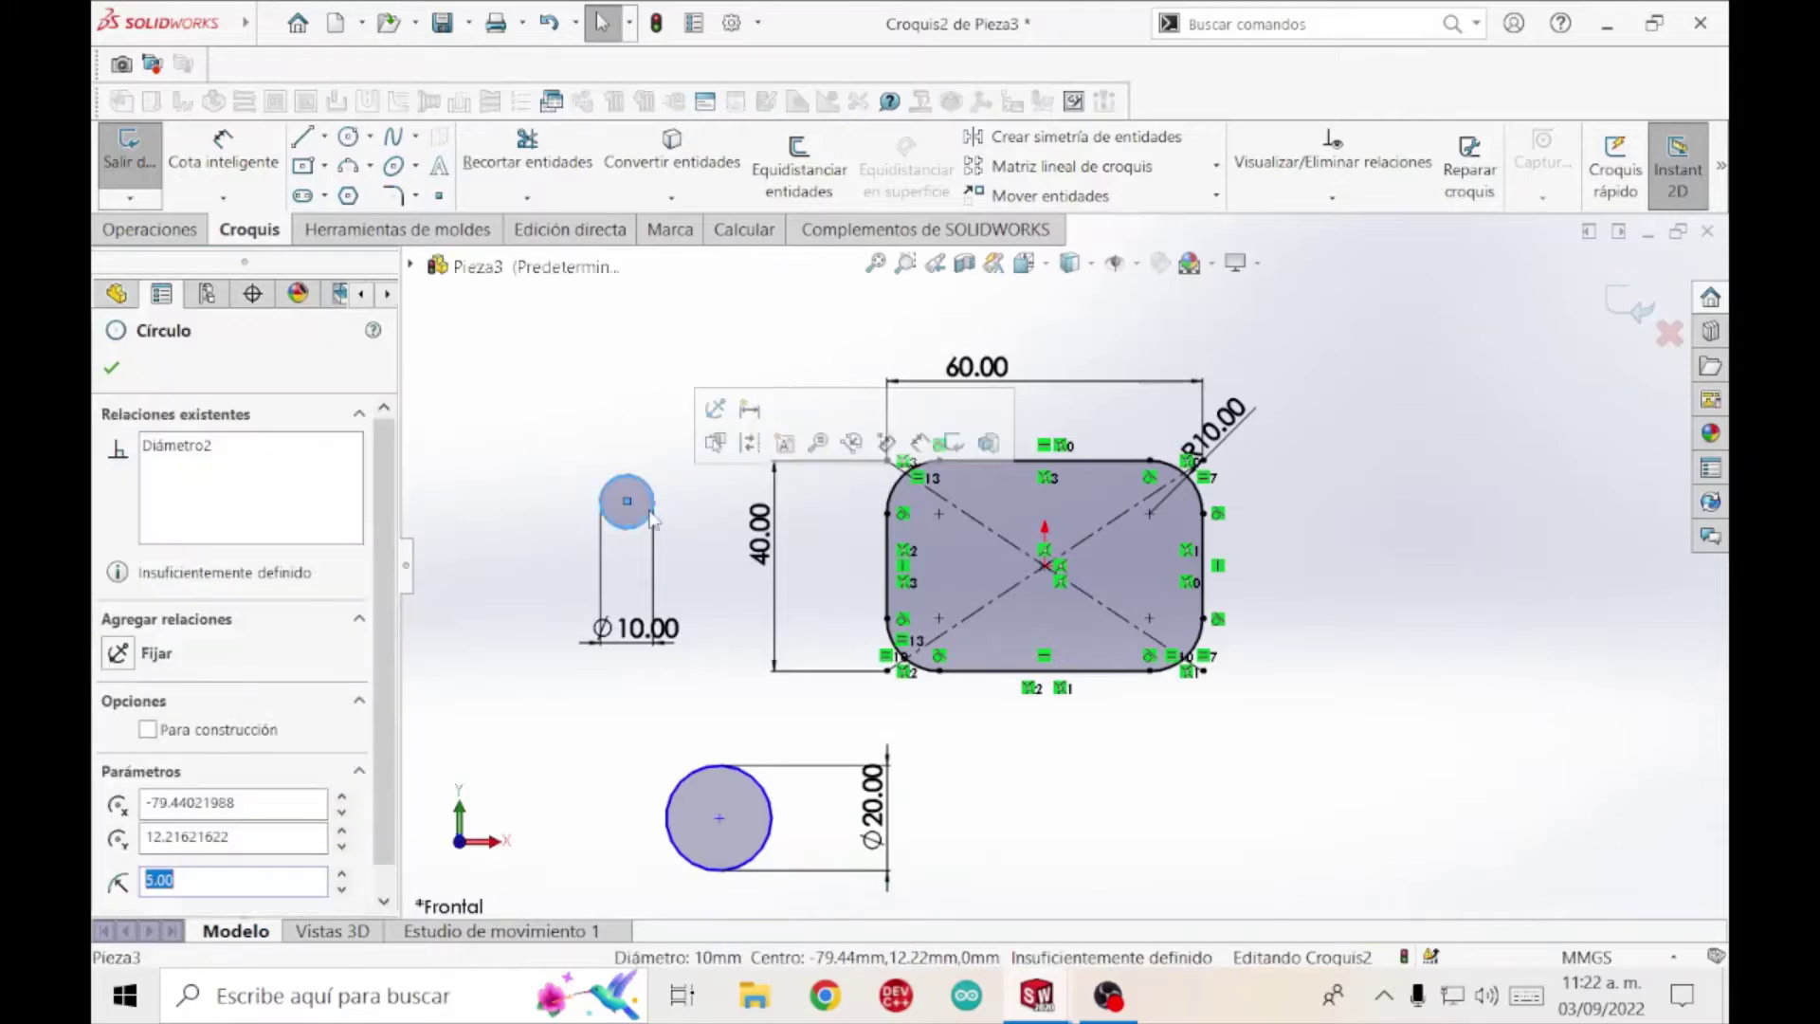
pyautogui.click(894, 485)
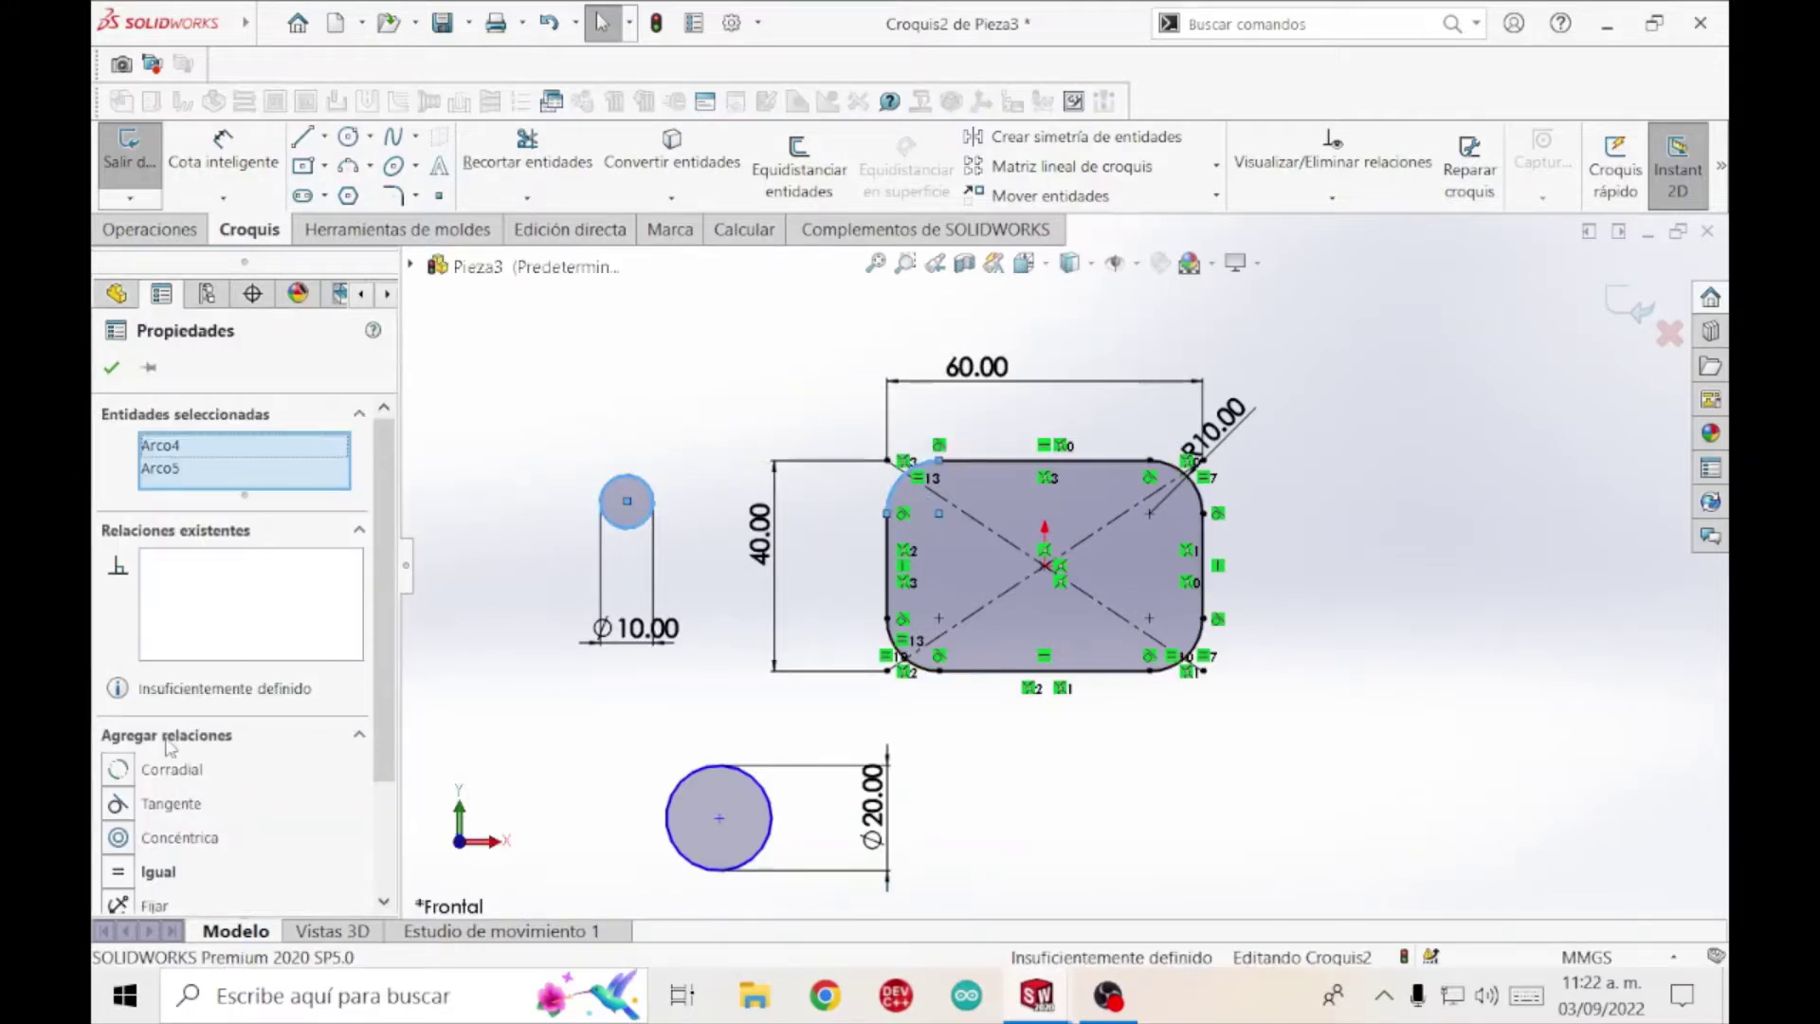
pyautogui.click(120, 842)
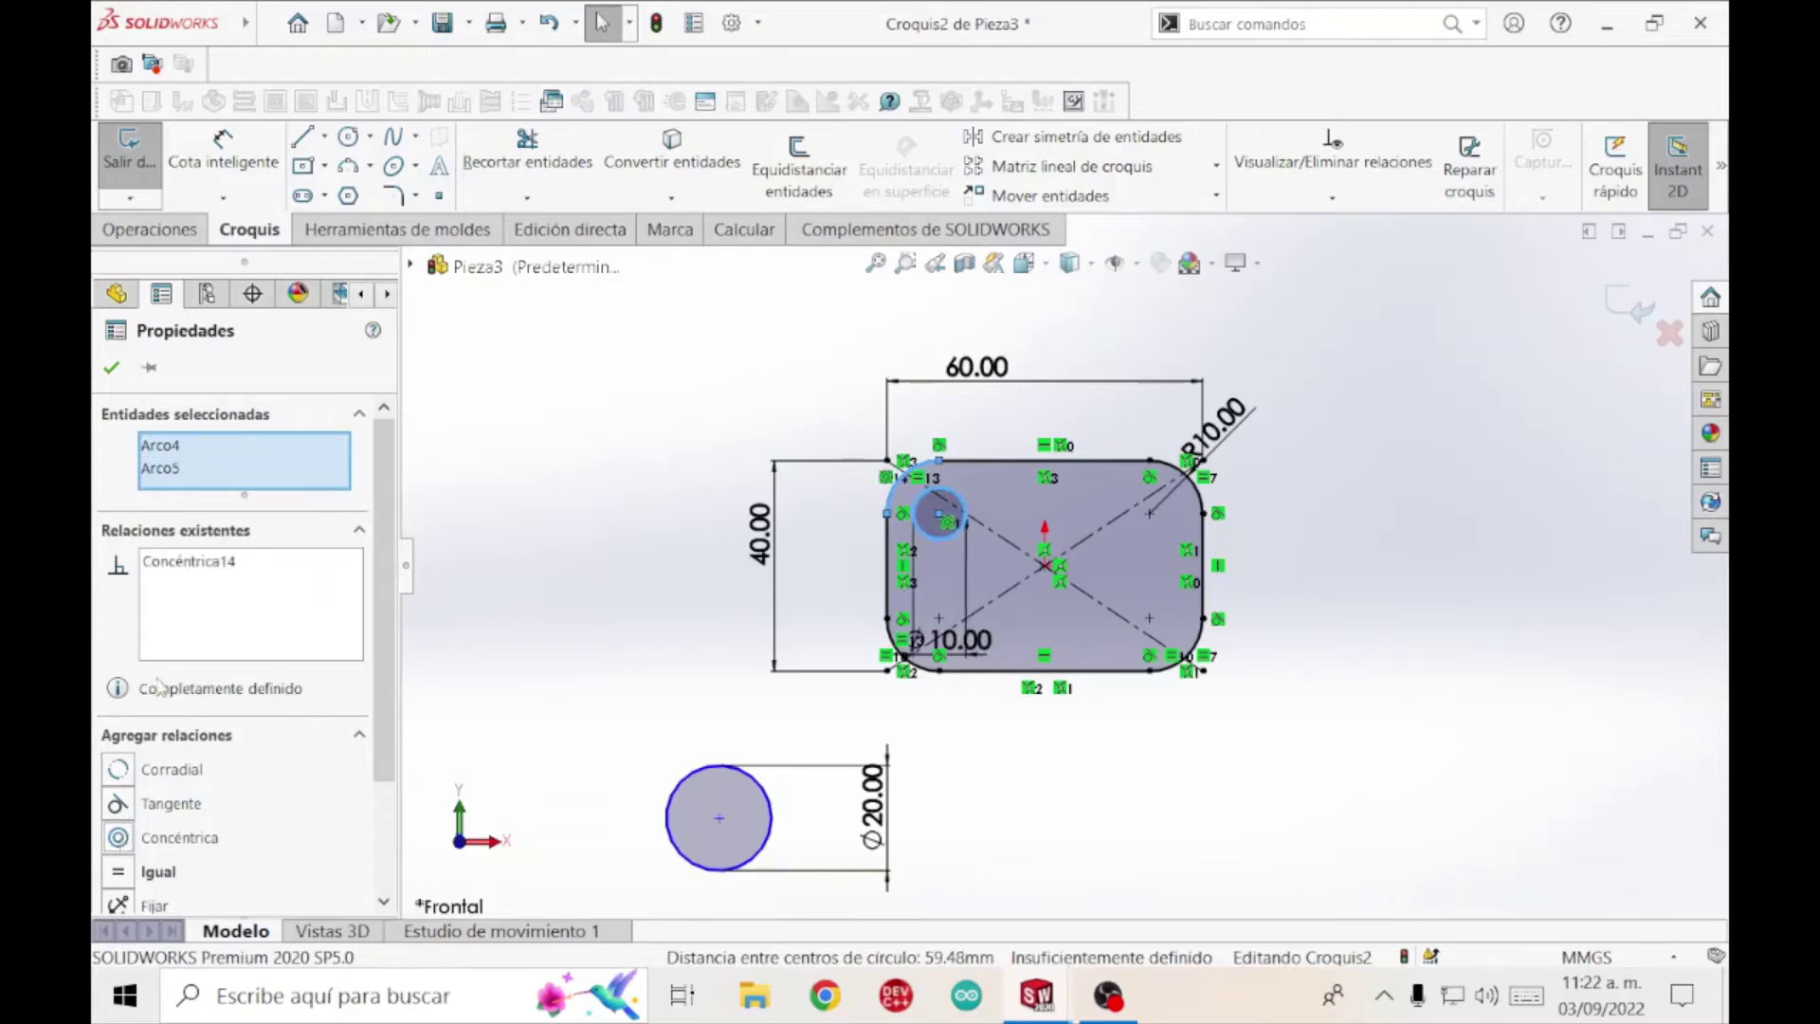
pyautogui.click(111, 369)
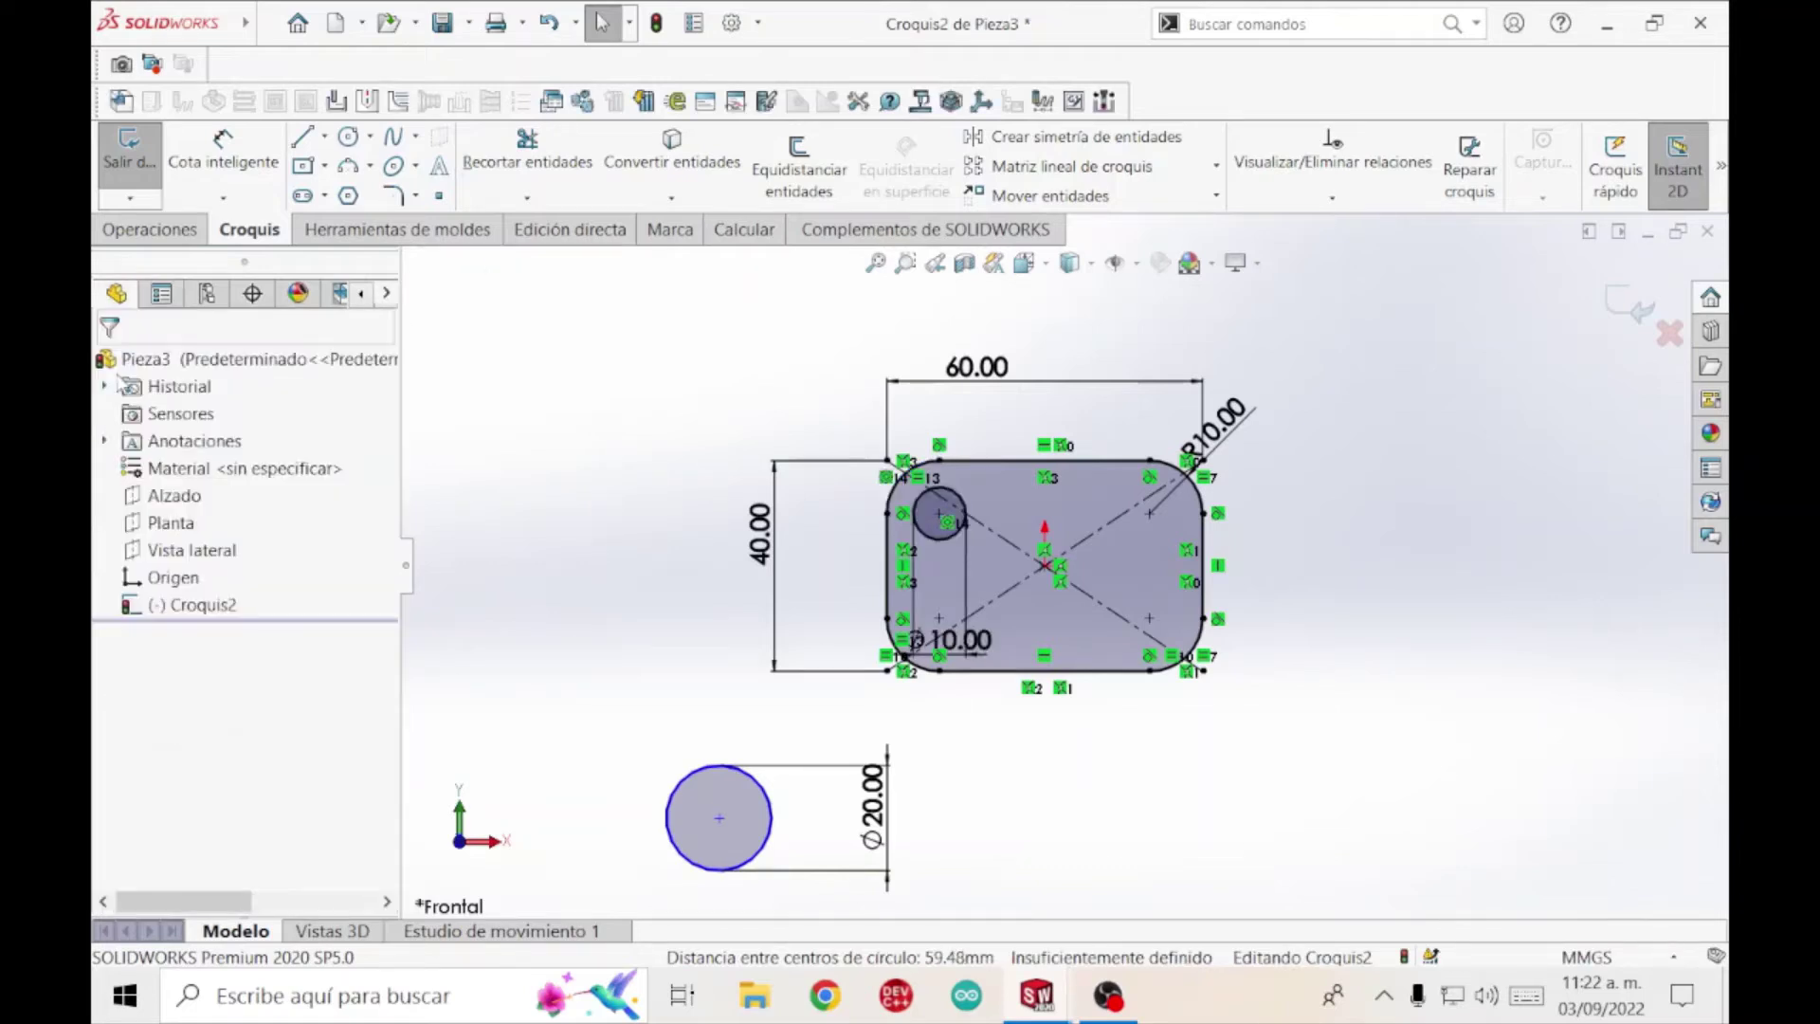
# Draw a vertical centerline from the midpoint of the rectangle's top edge to the midpoint of its bottom edge.
pyautogui.click(720, 820)
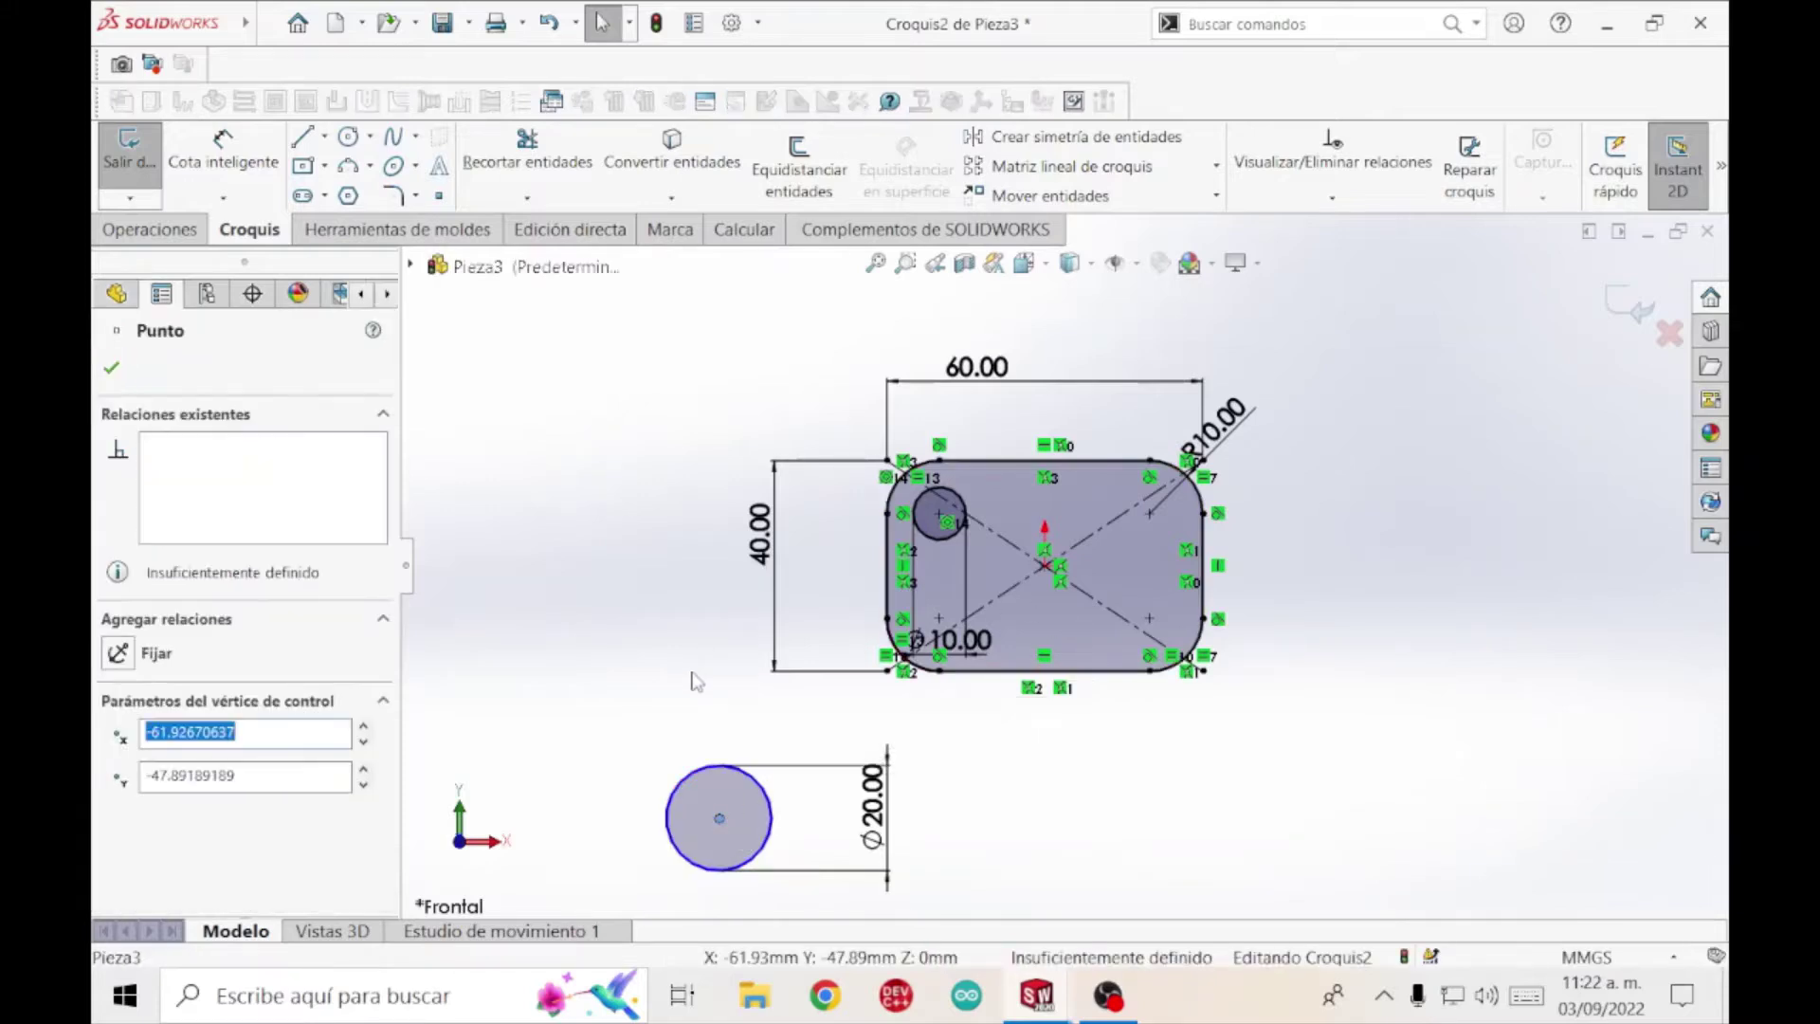
pyautogui.click(324, 137)
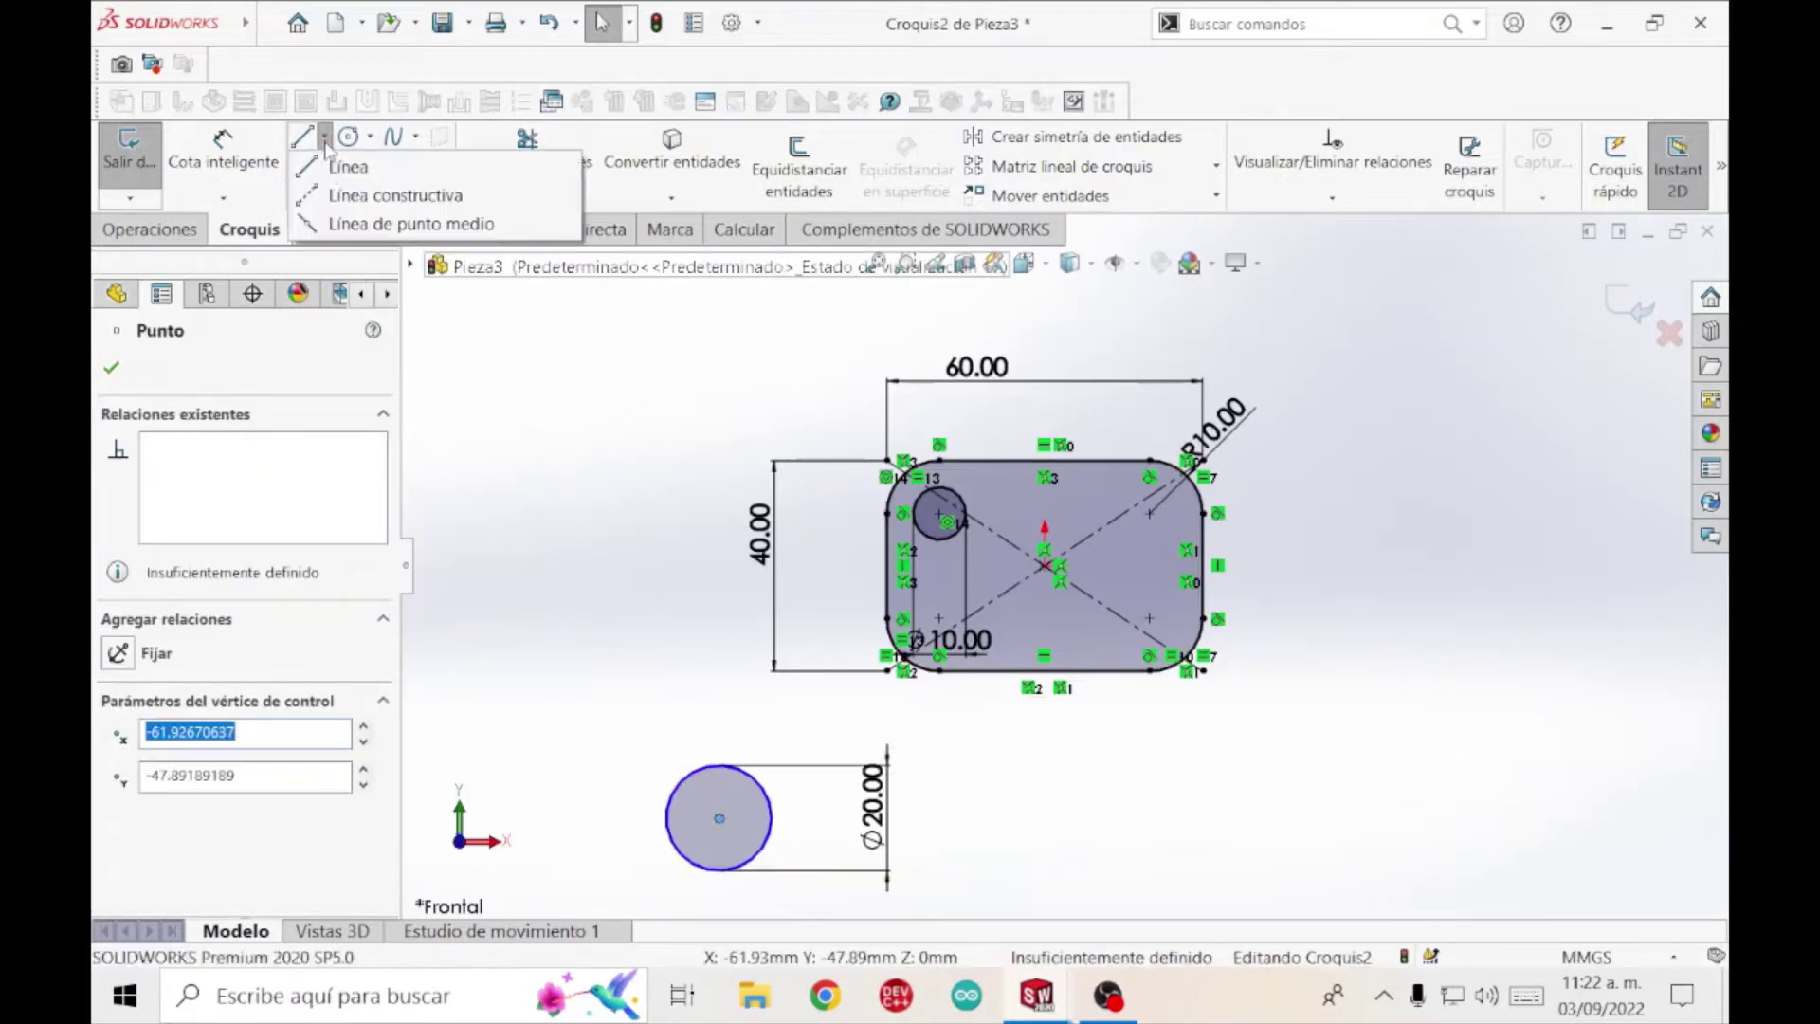
pyautogui.click(384, 190)
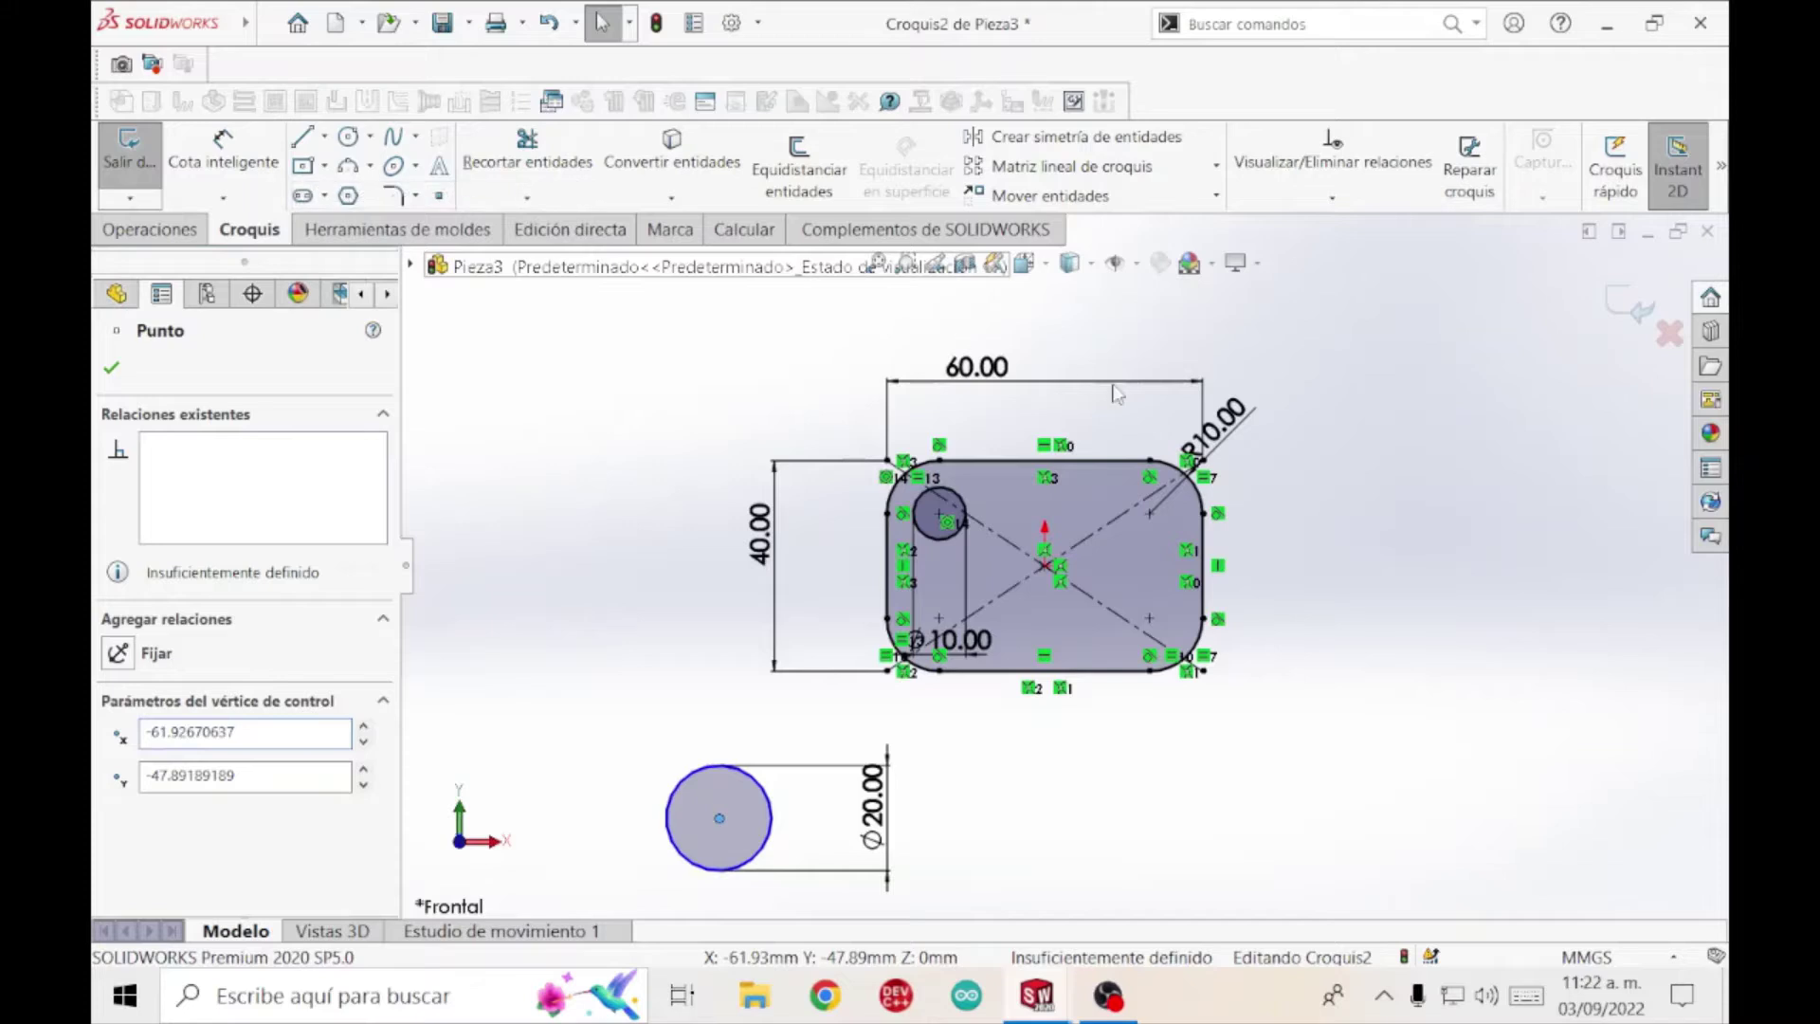
pyautogui.click(1044, 461)
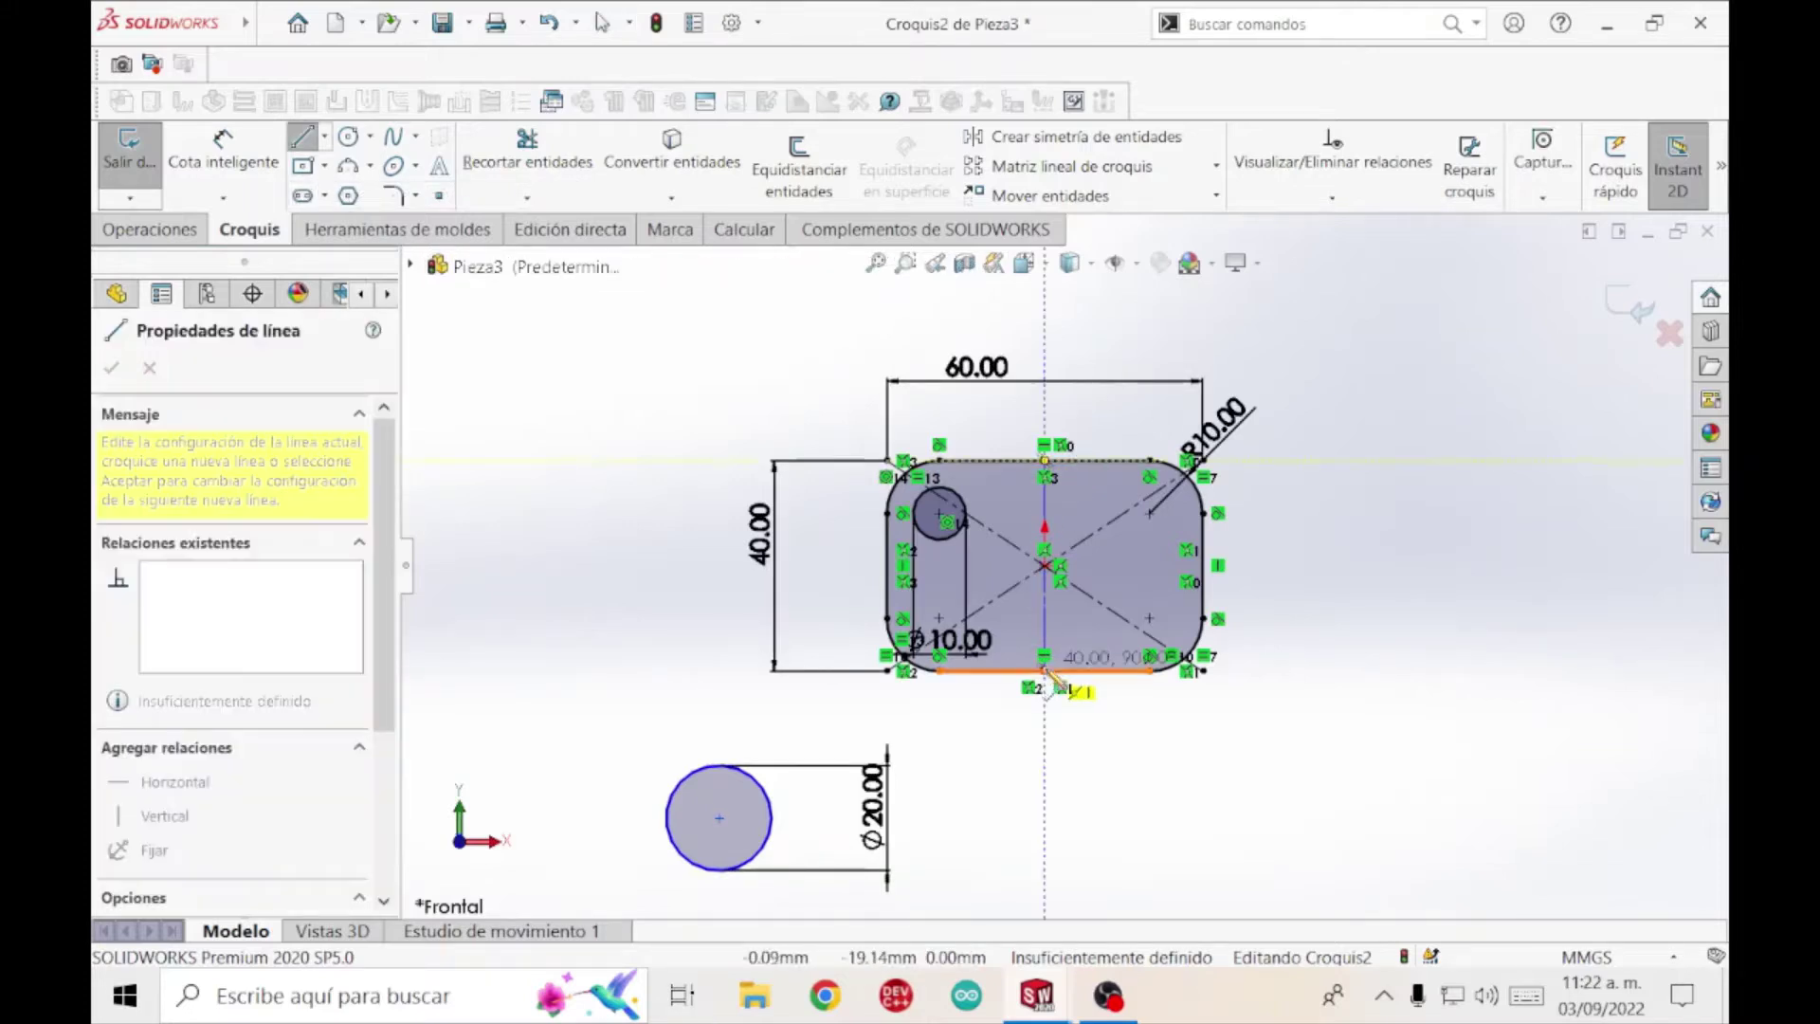
pyautogui.click(1045, 670)
pyautogui.press('Escape')
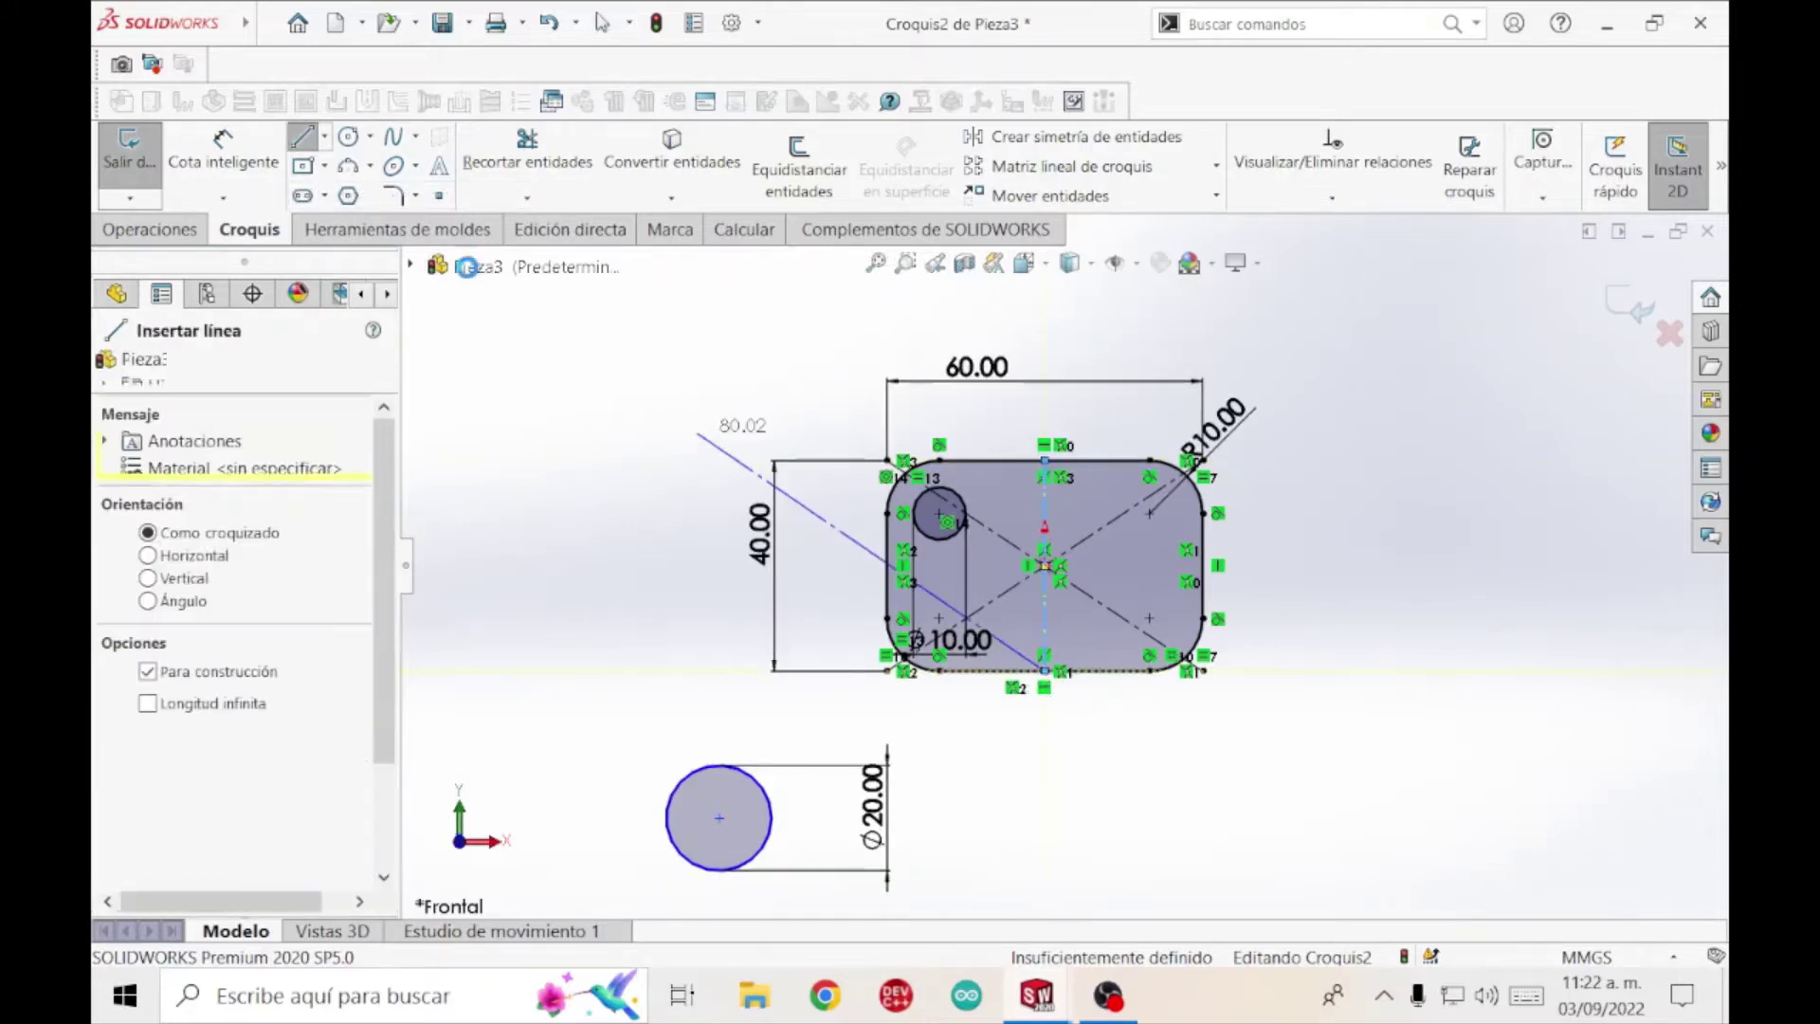
pyautogui.press('Escape')
# Draw a horizontal centerline between the midpoints of the rectangle's left and right edges.
pyautogui.click(324, 138)
pyautogui.click(395, 195)
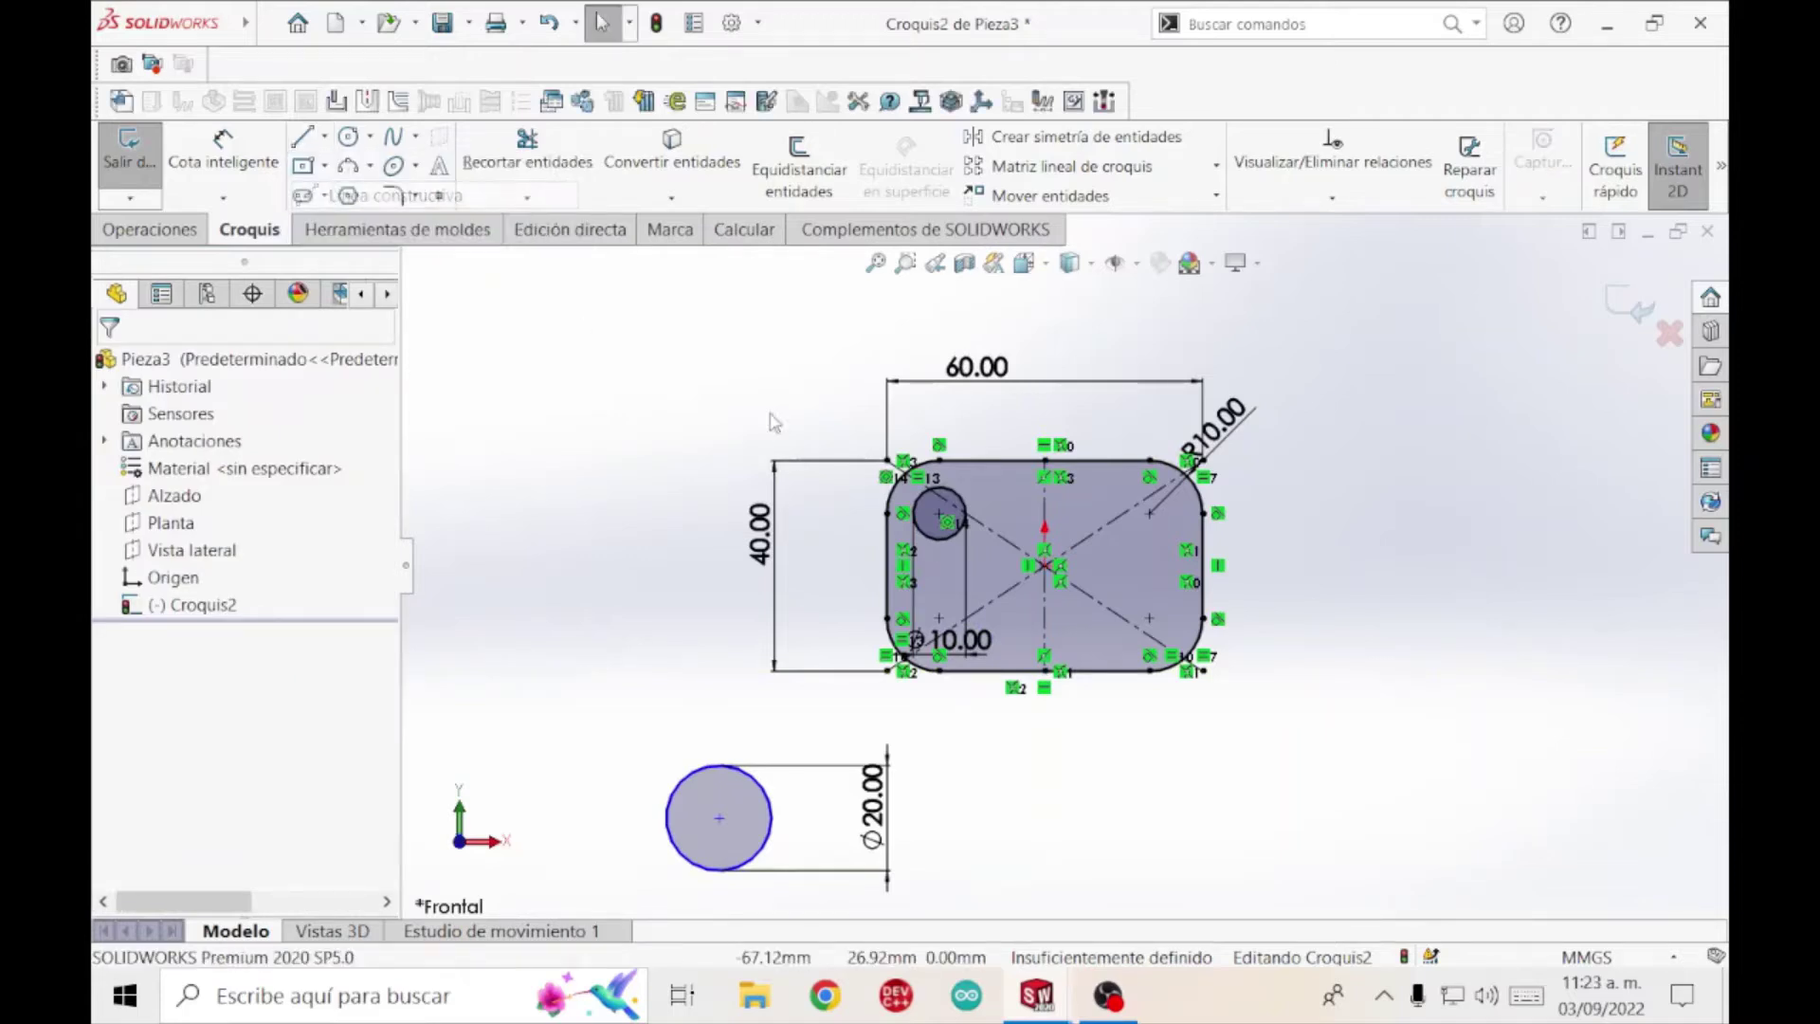
pyautogui.click(888, 566)
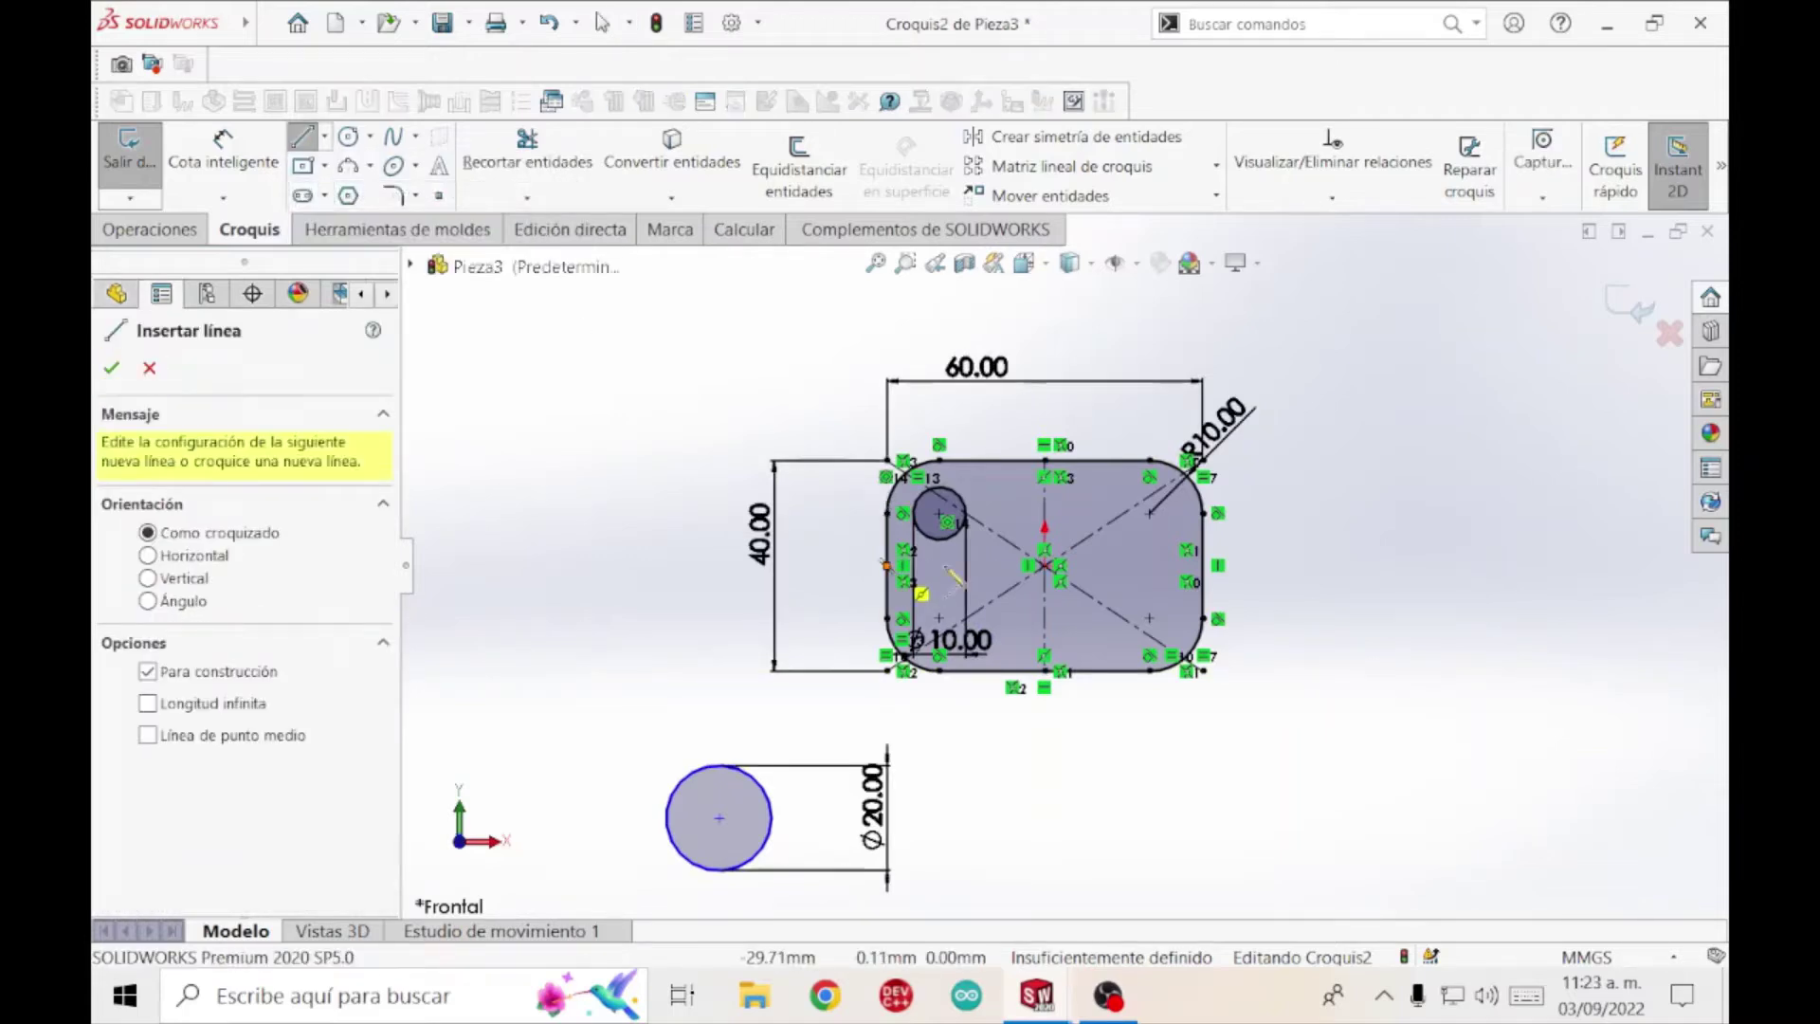
pyautogui.click(1203, 566)
pyautogui.press('Escape')
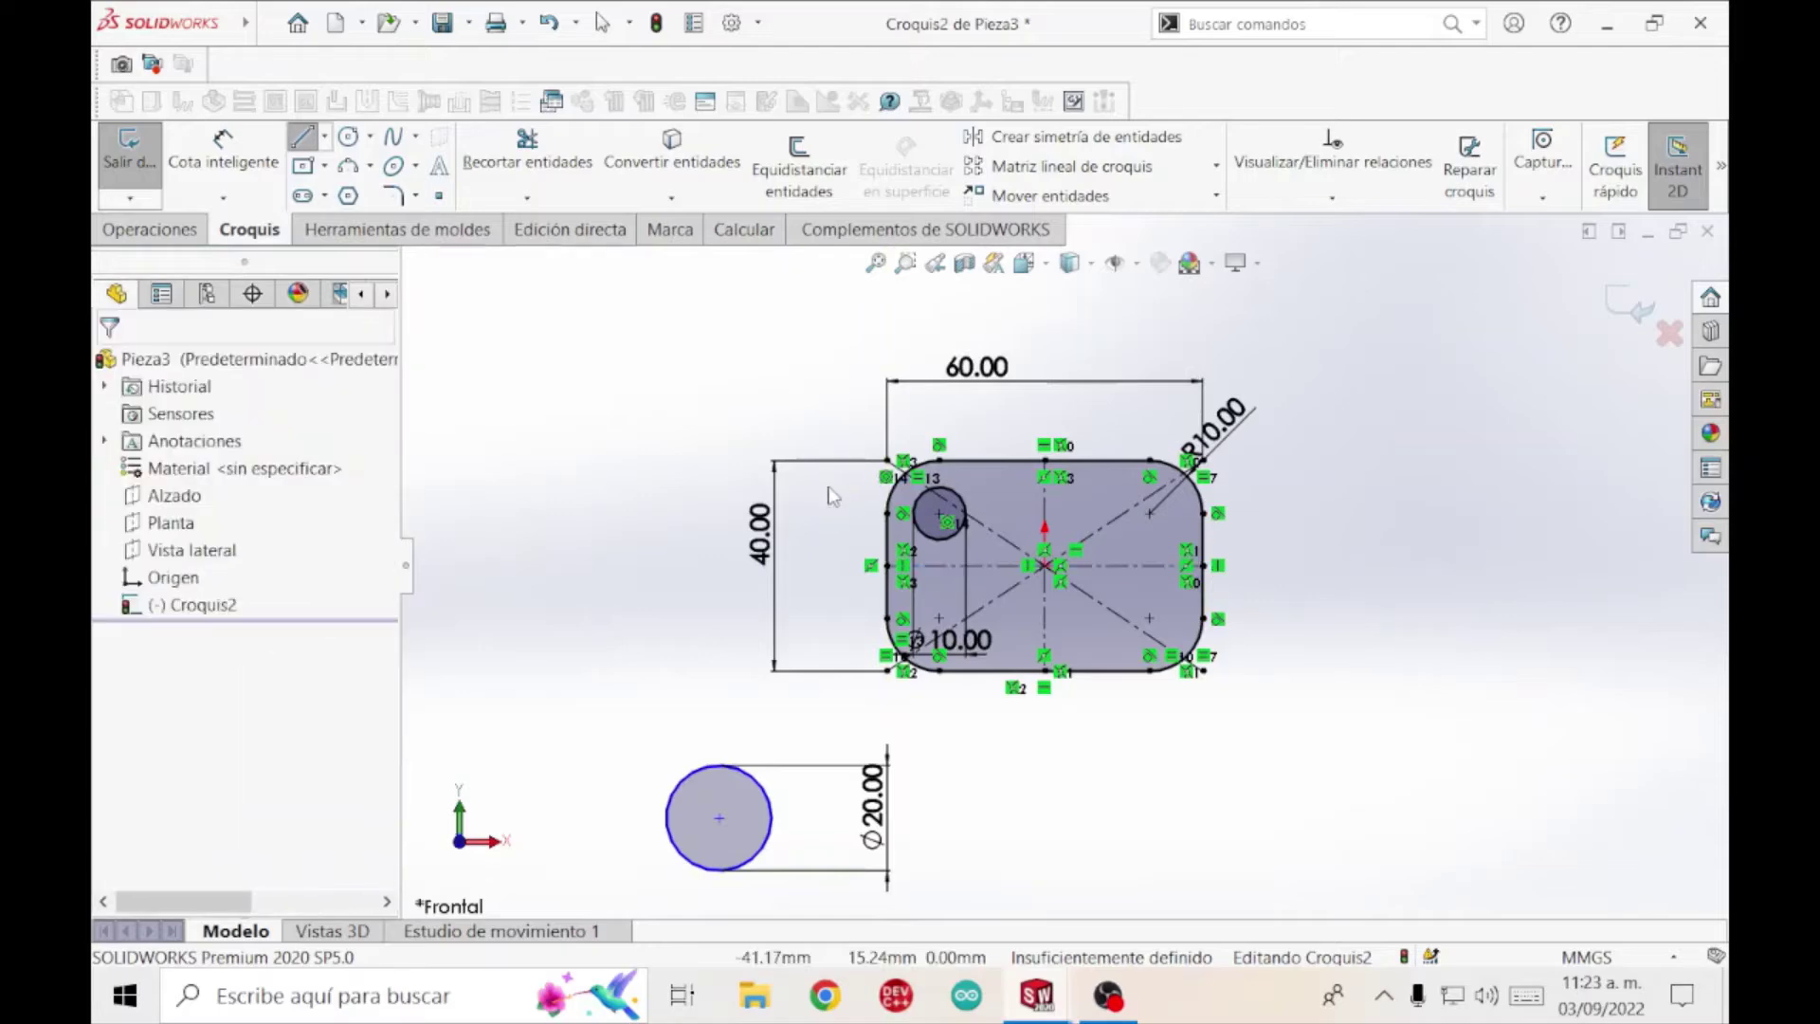
# Mirror the upper-left 10 mm circle about the vertical centerline, keeping the original.
pyautogui.click(971, 137)
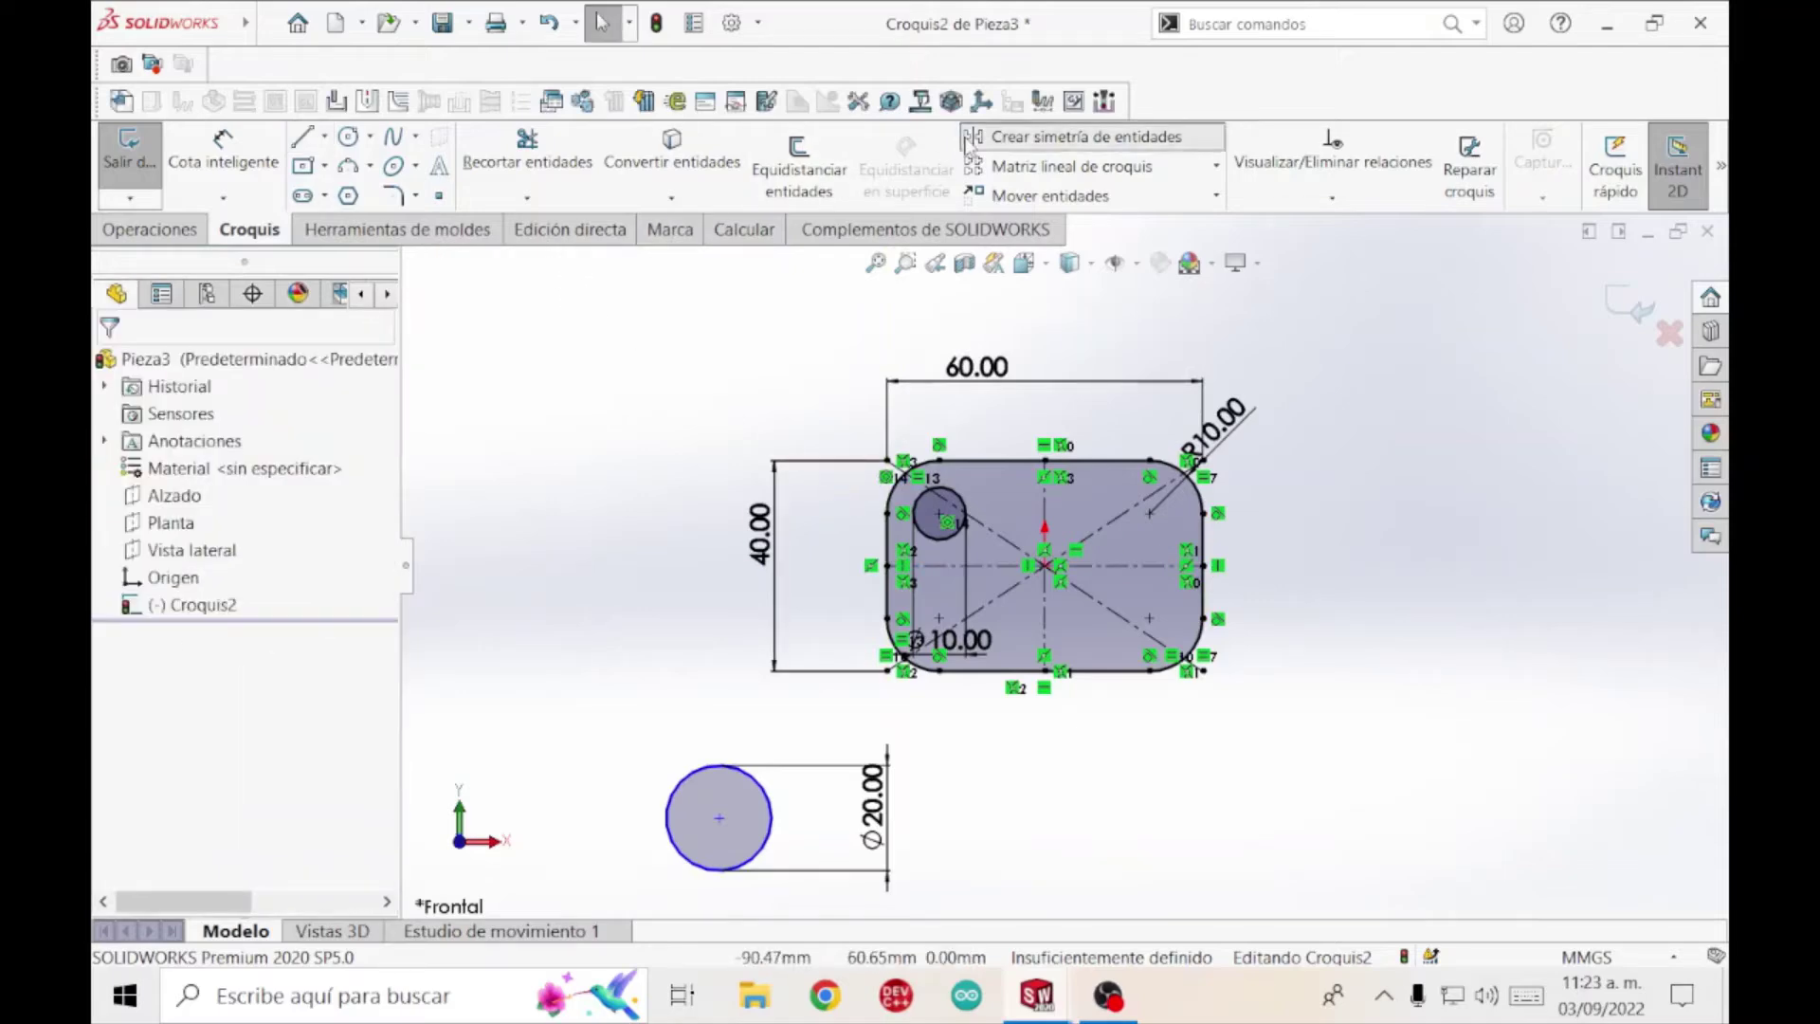
pyautogui.click(967, 511)
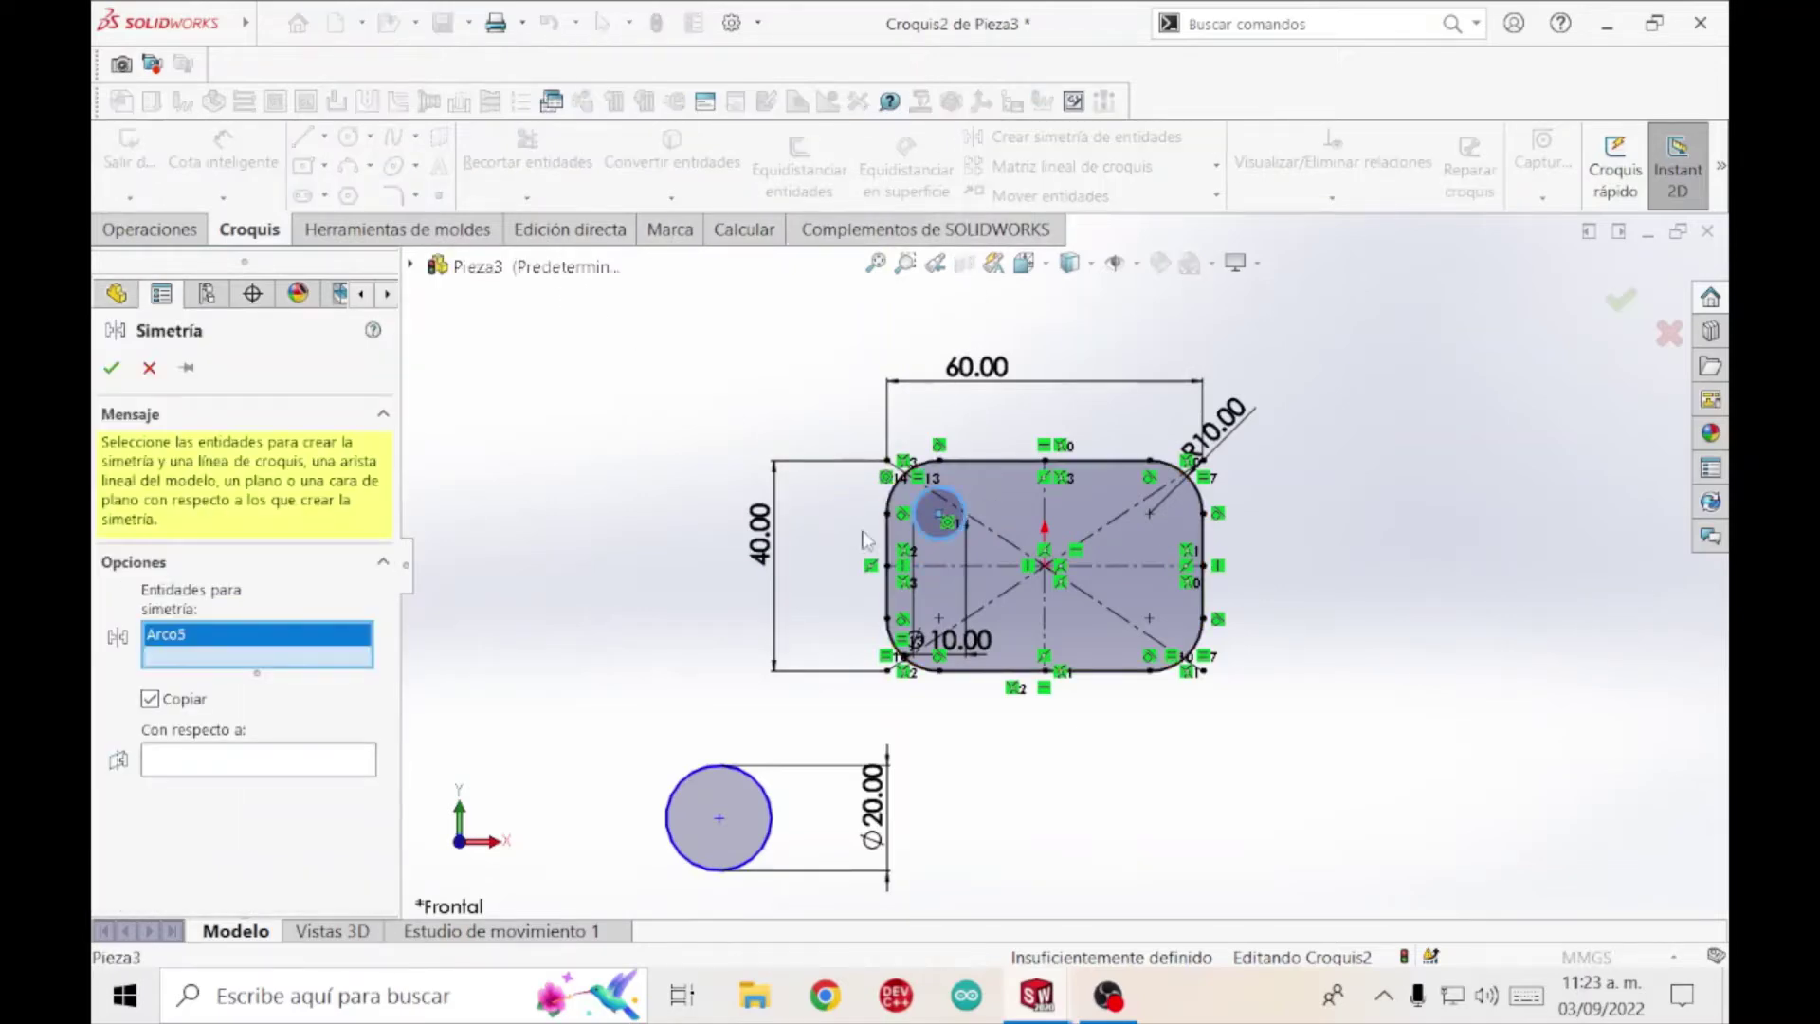
pyautogui.click(323, 759)
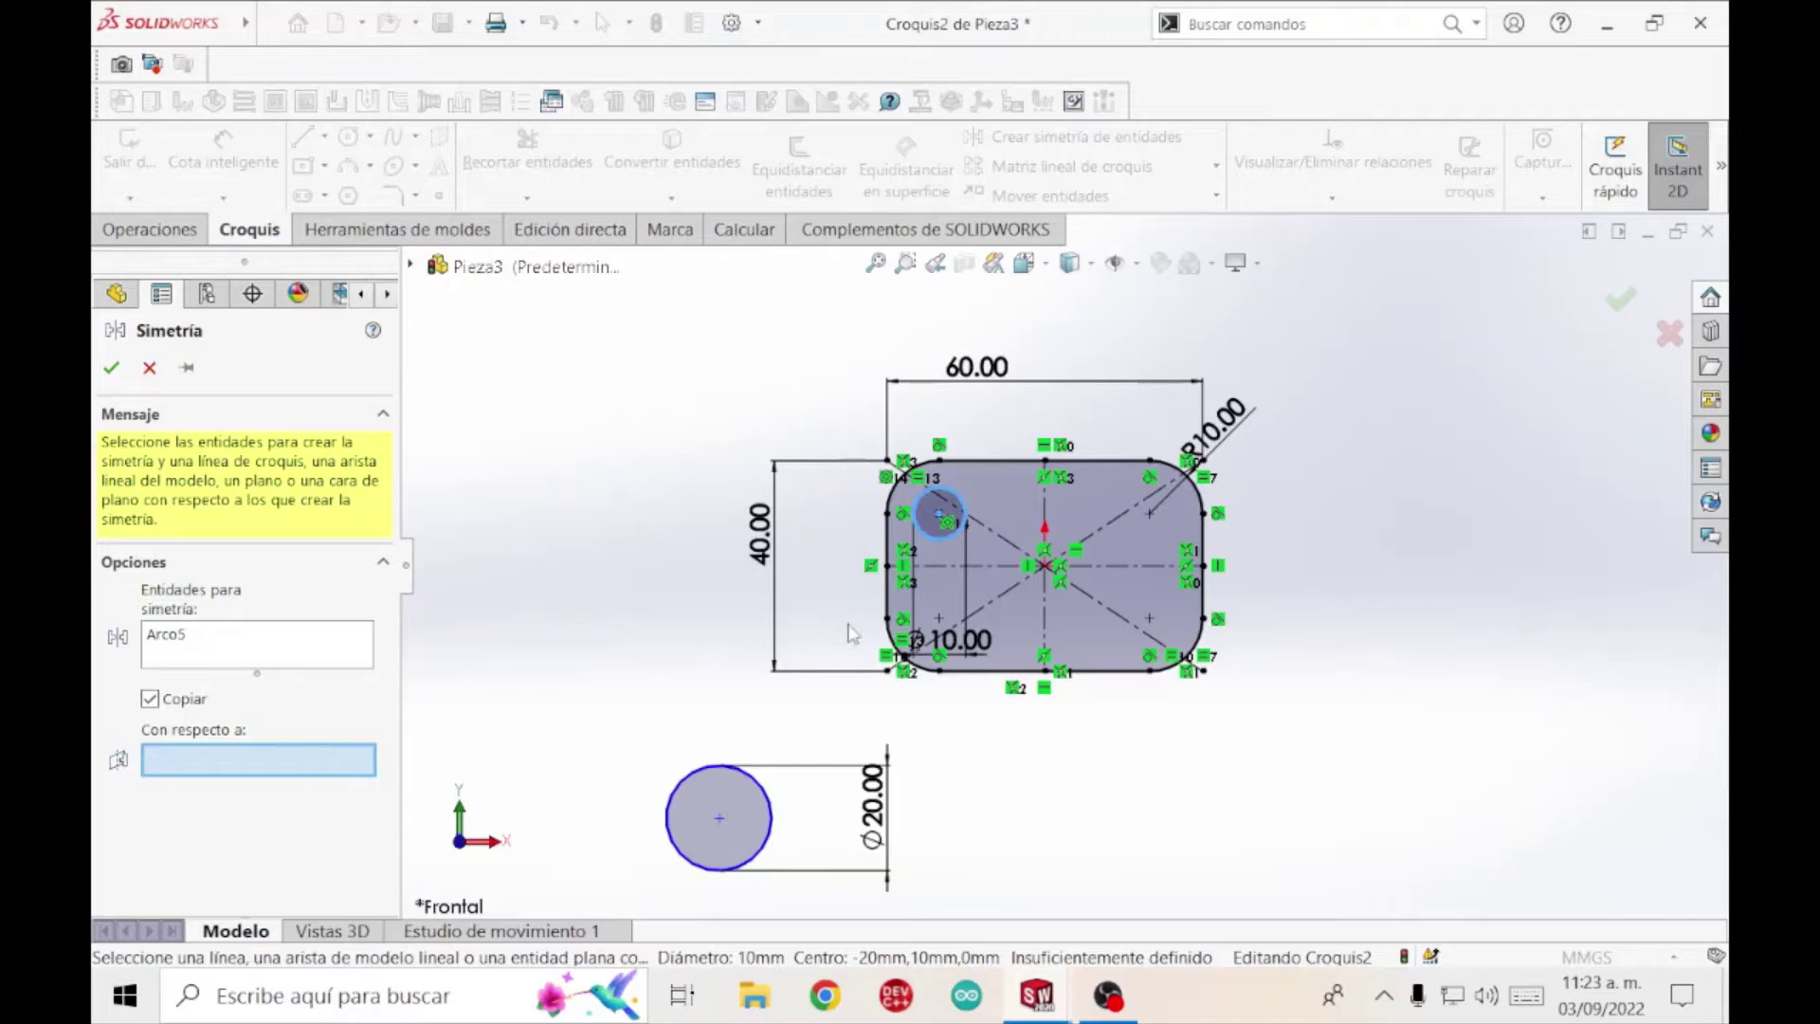
pyautogui.click(1046, 523)
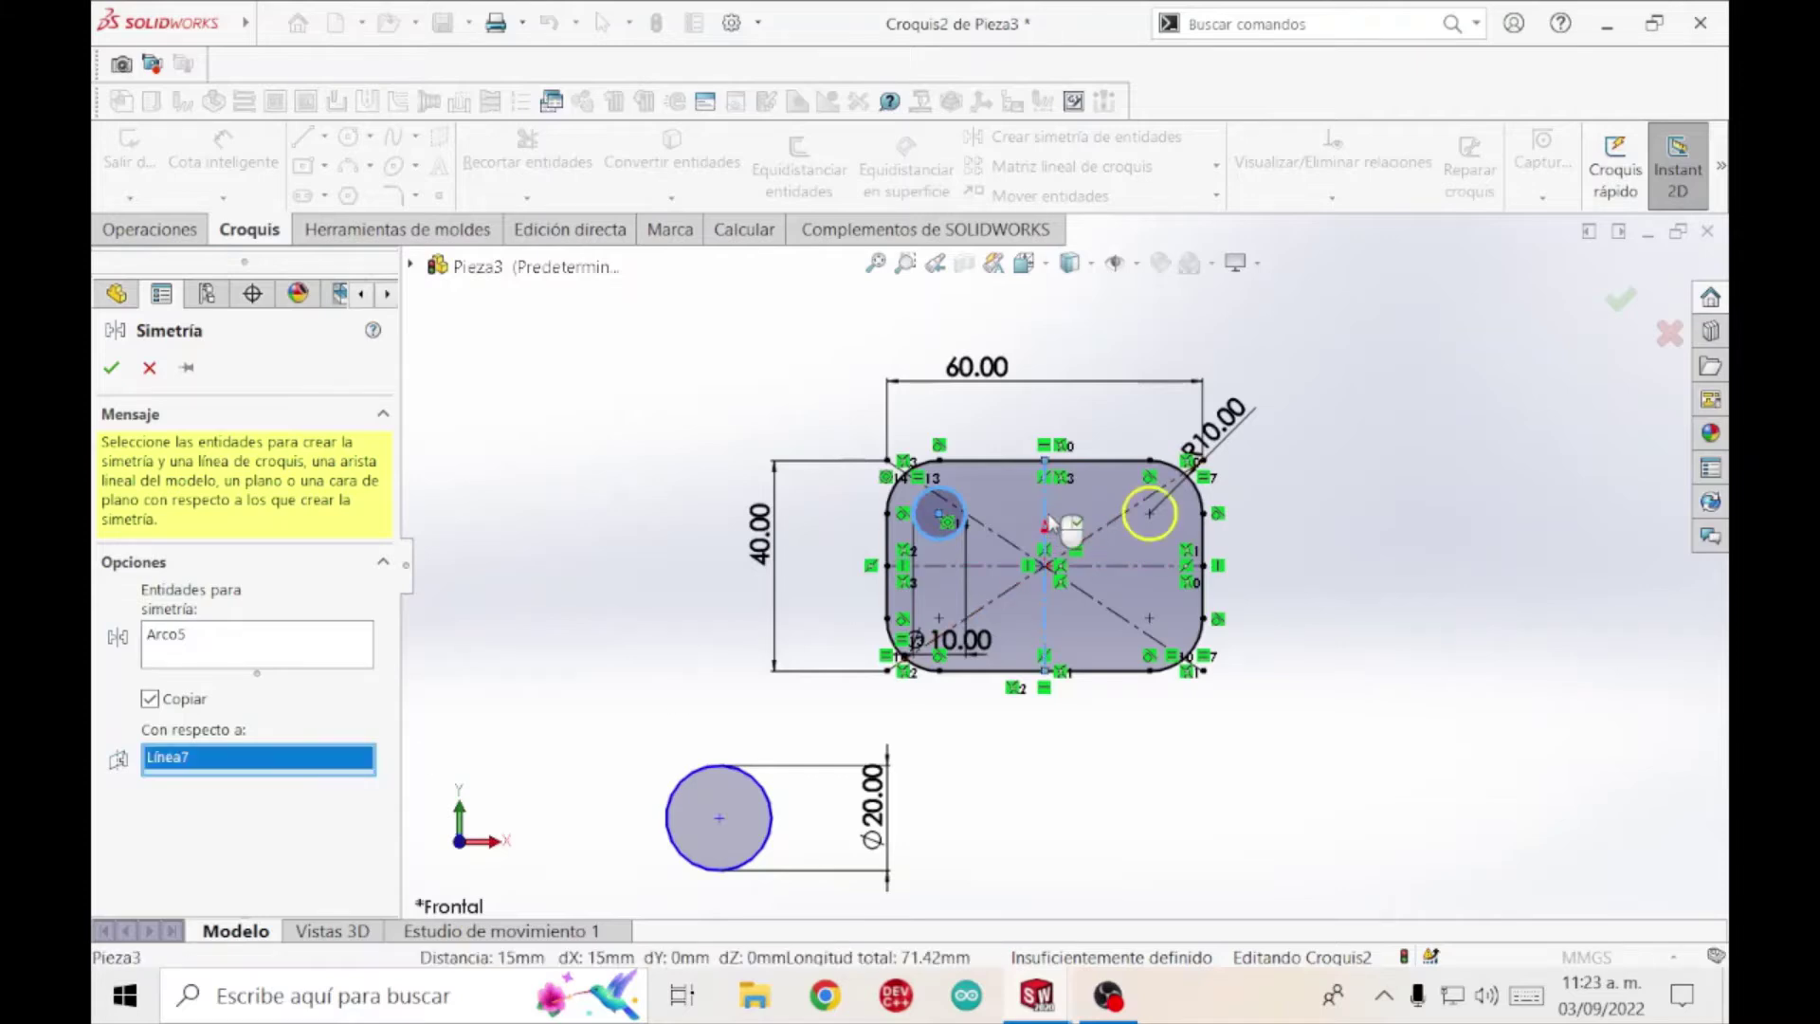
pyautogui.click(113, 368)
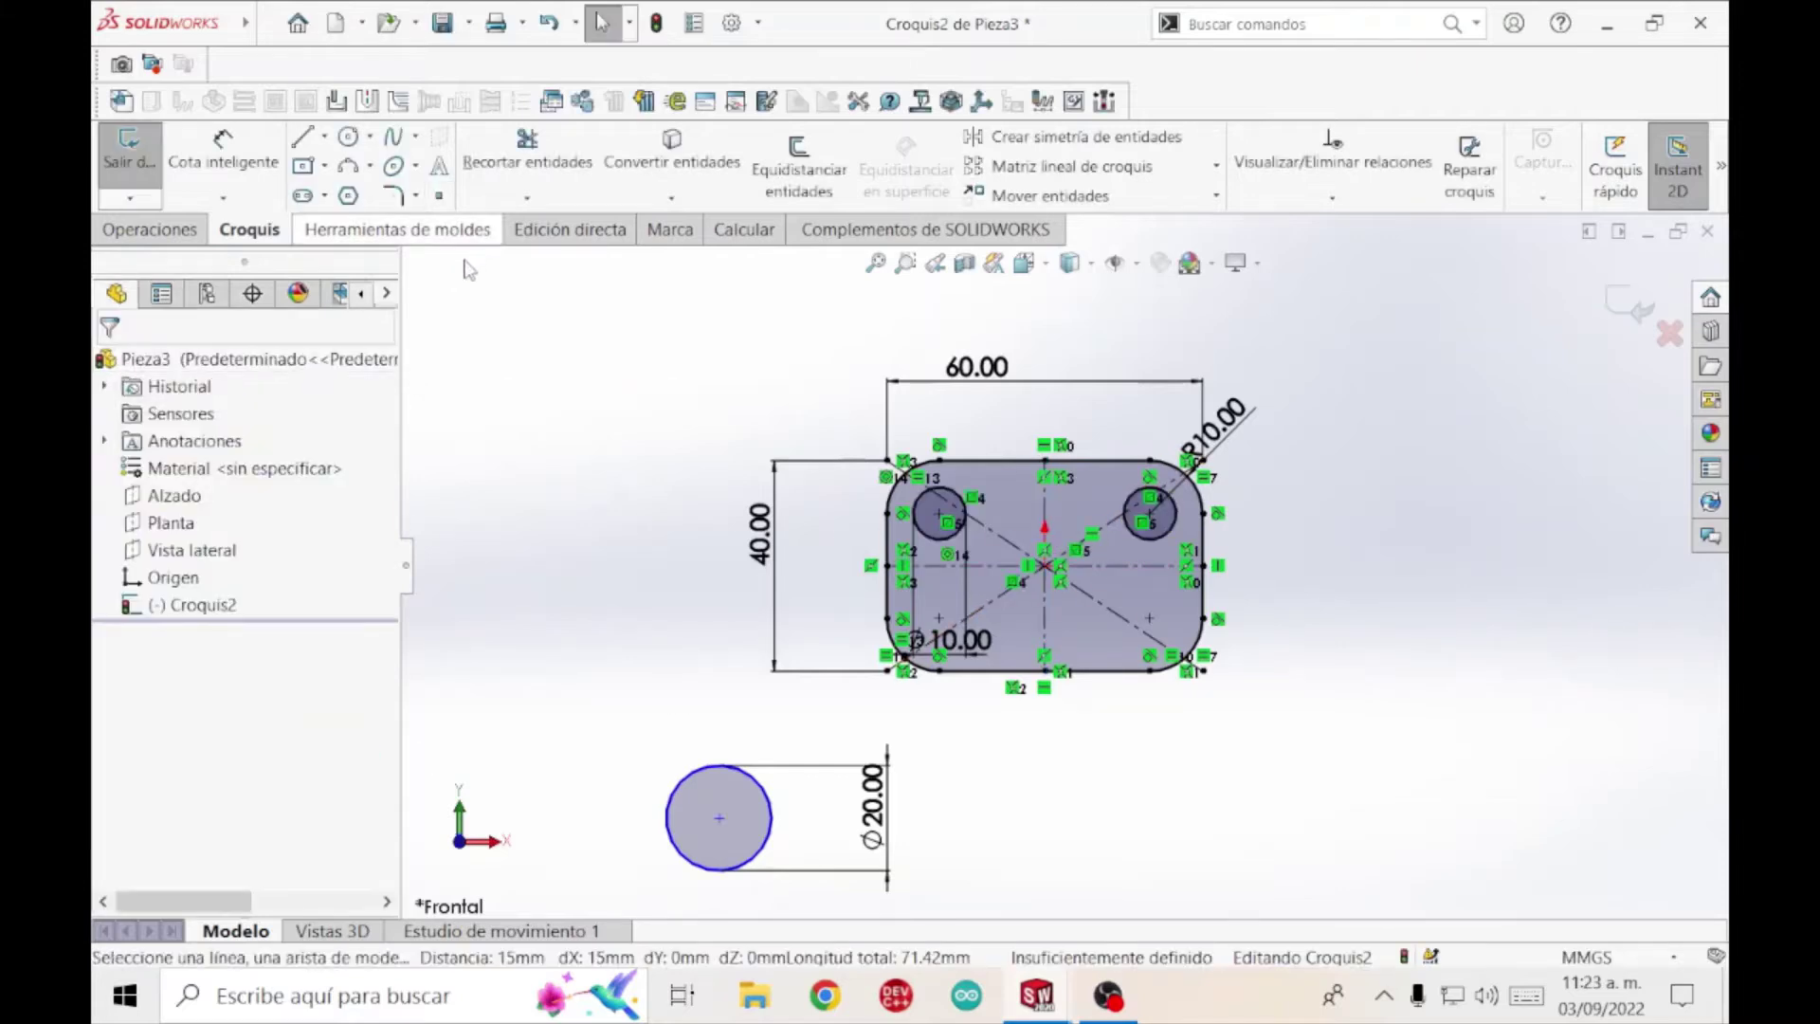
# Mirror the two upper 10 mm circles about the horizontal centerline, keeping the originals.
pyautogui.click(1035, 142)
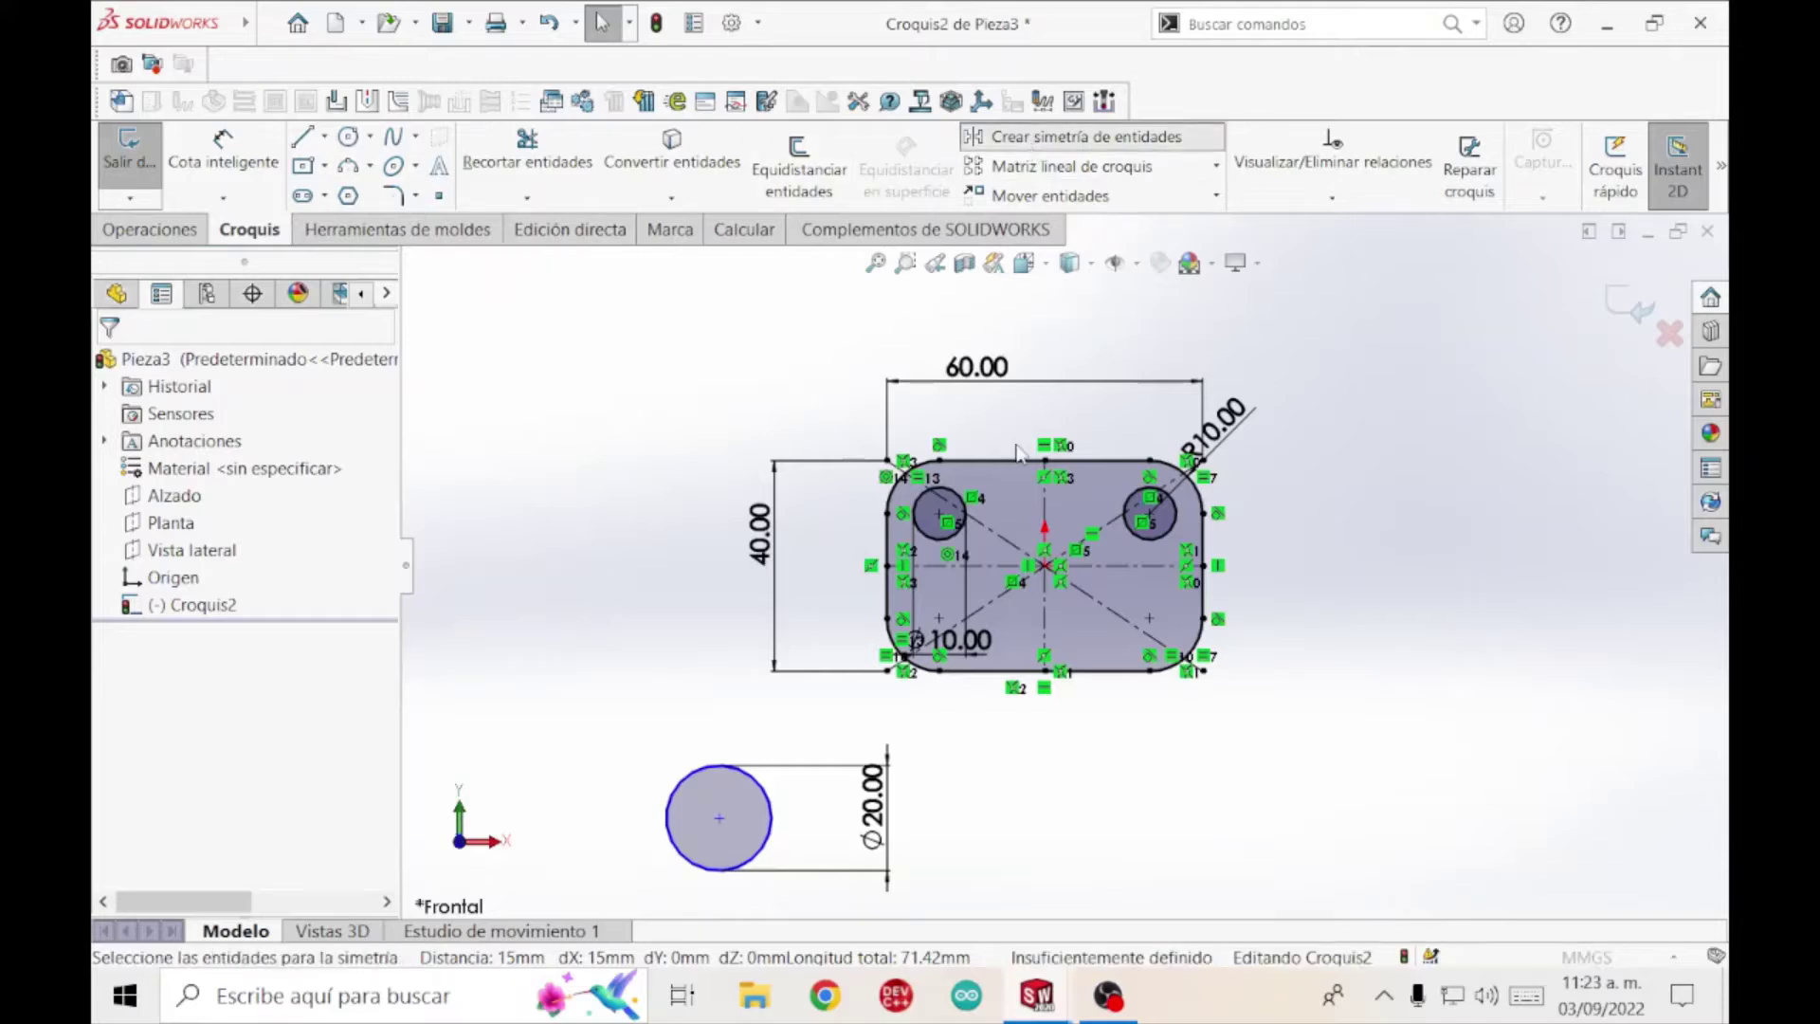
pyautogui.click(963, 524)
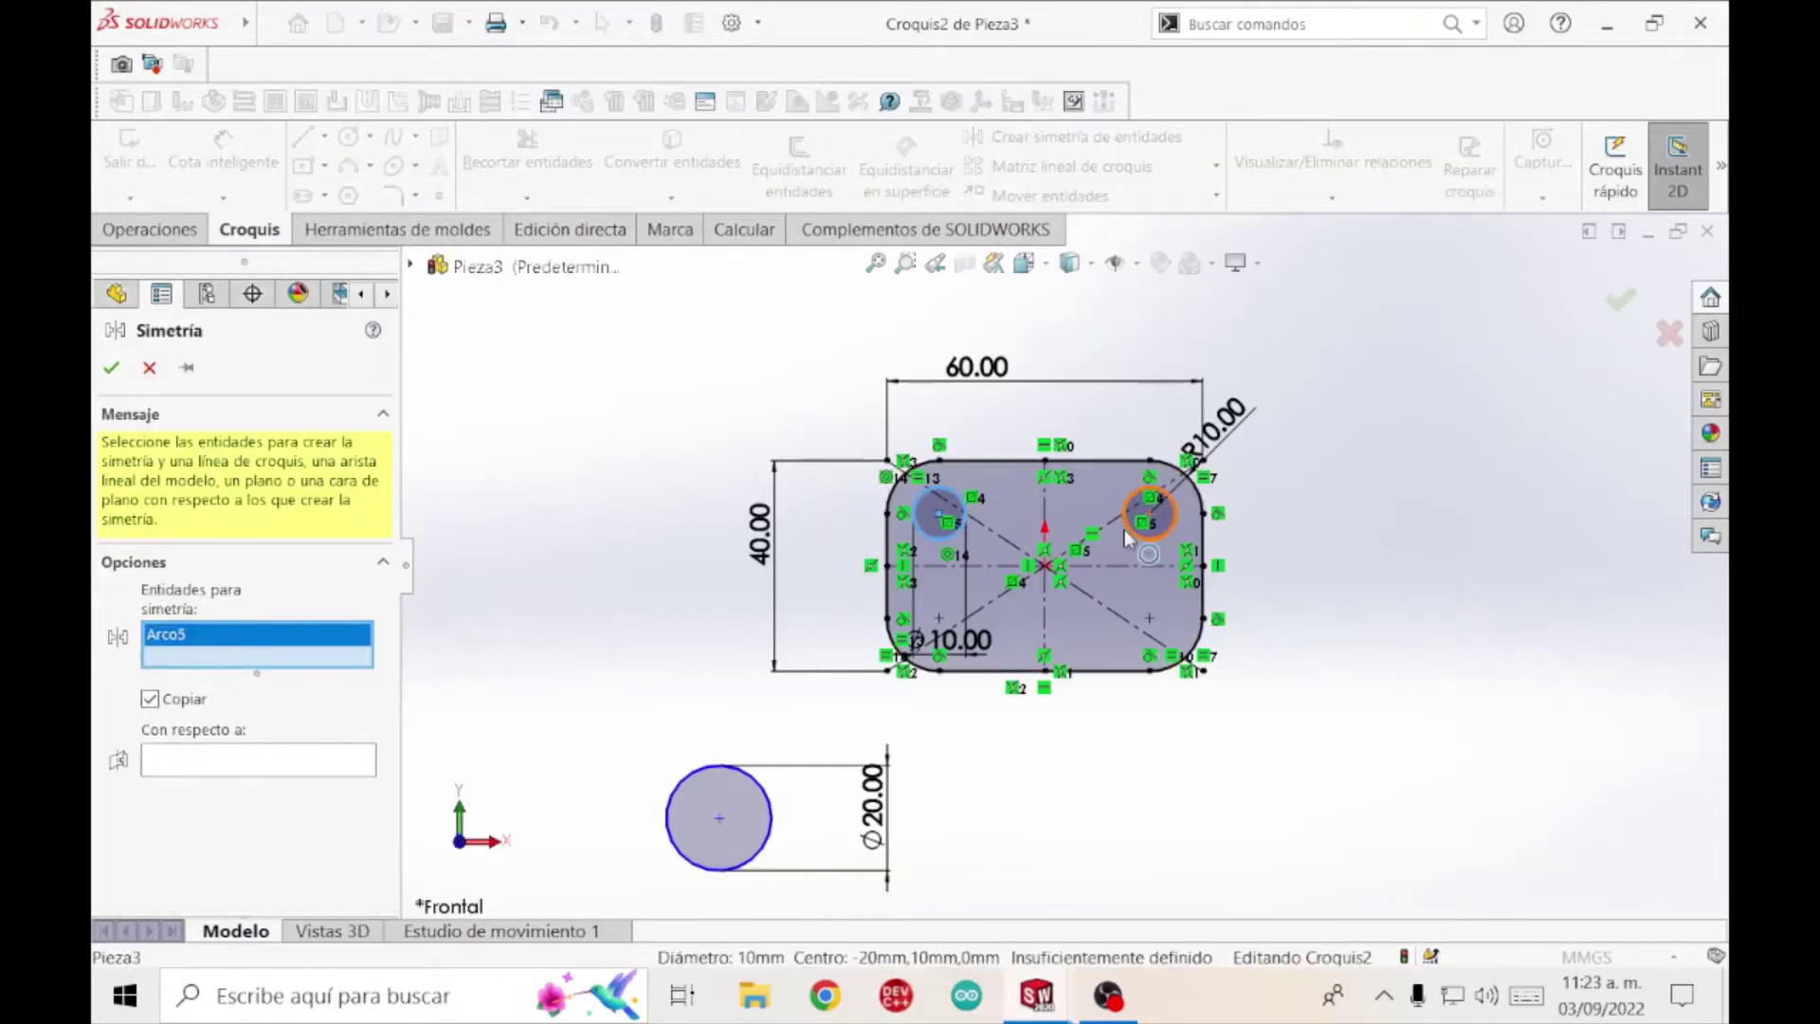
pyautogui.click(1126, 526)
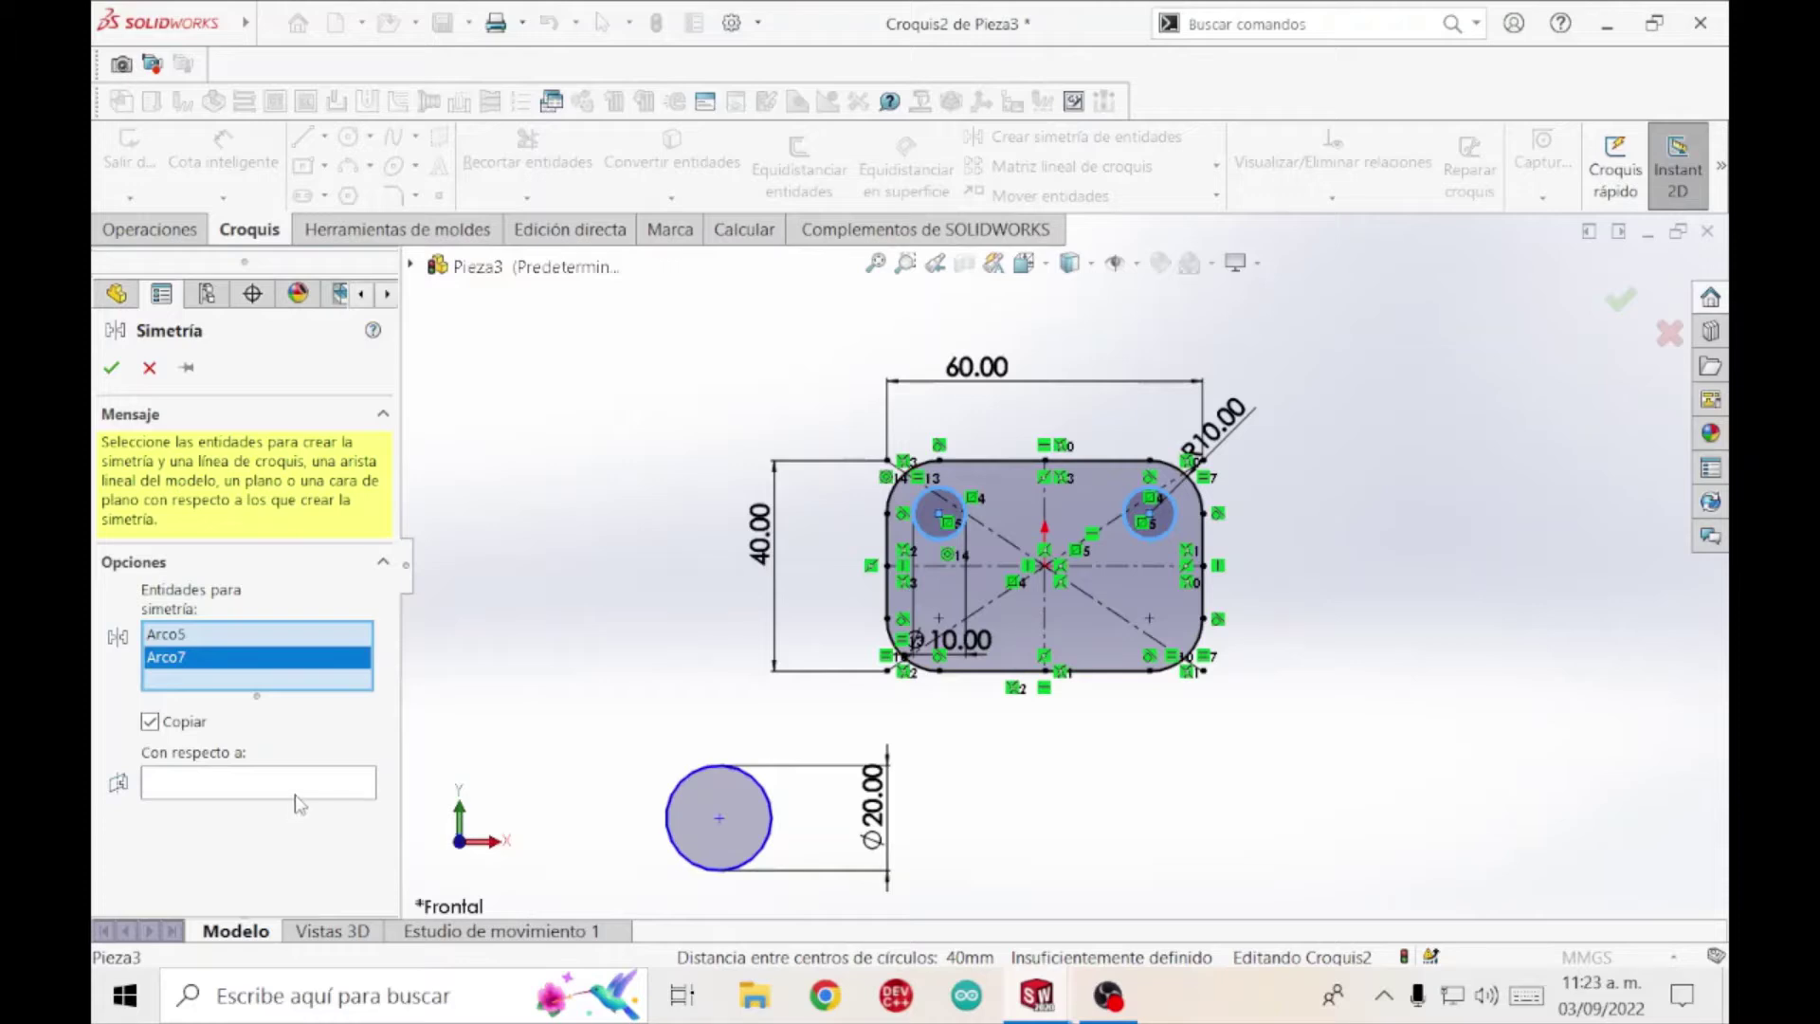
pyautogui.click(265, 790)
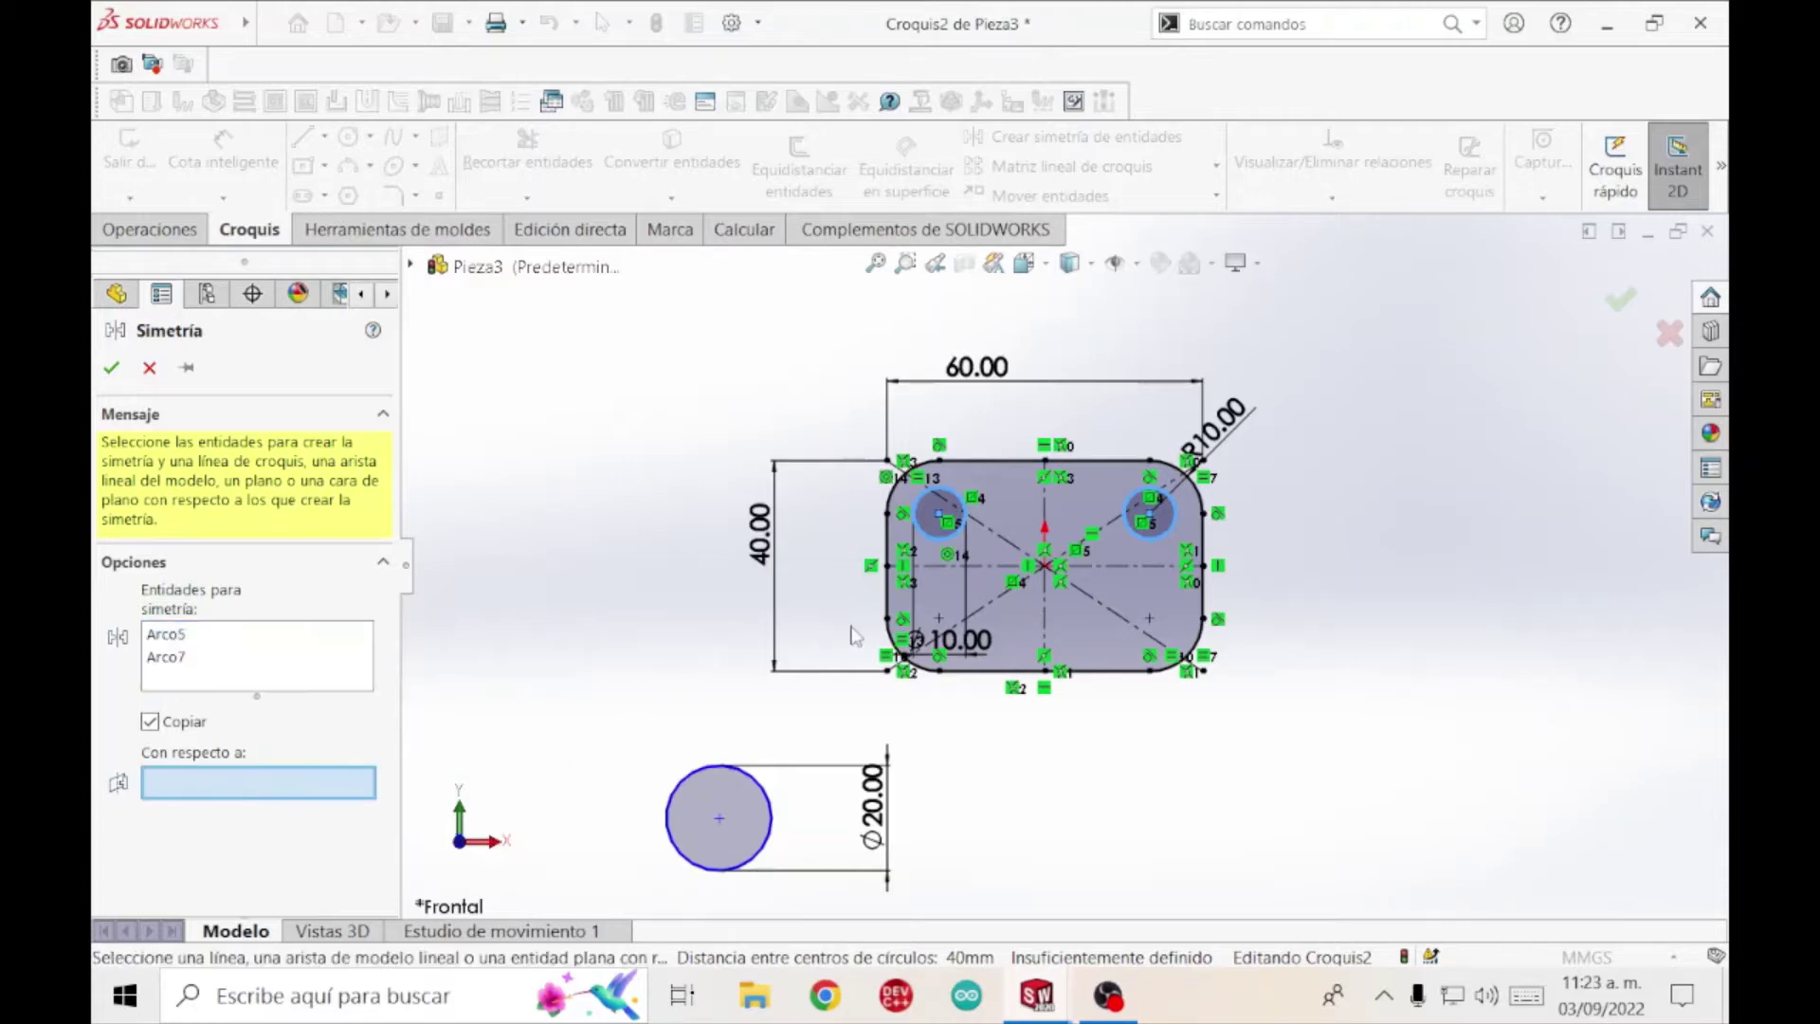
pyautogui.click(957, 567)
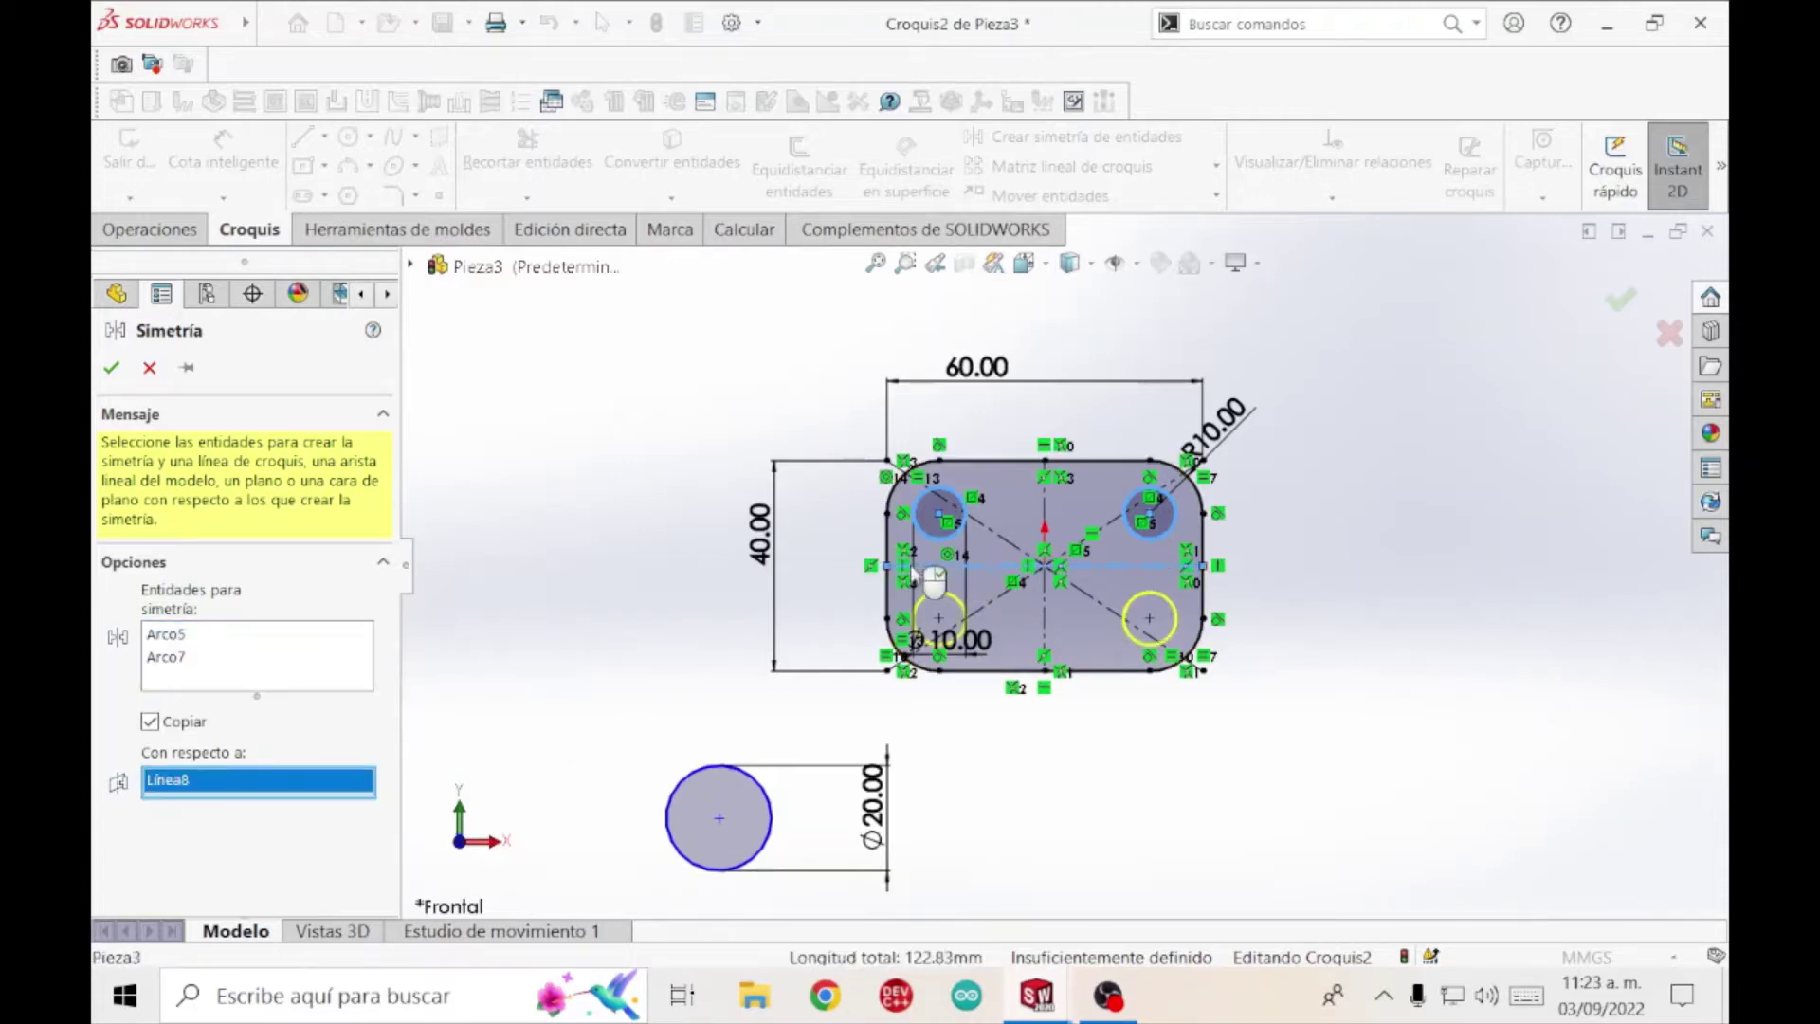
pyautogui.click(109, 378)
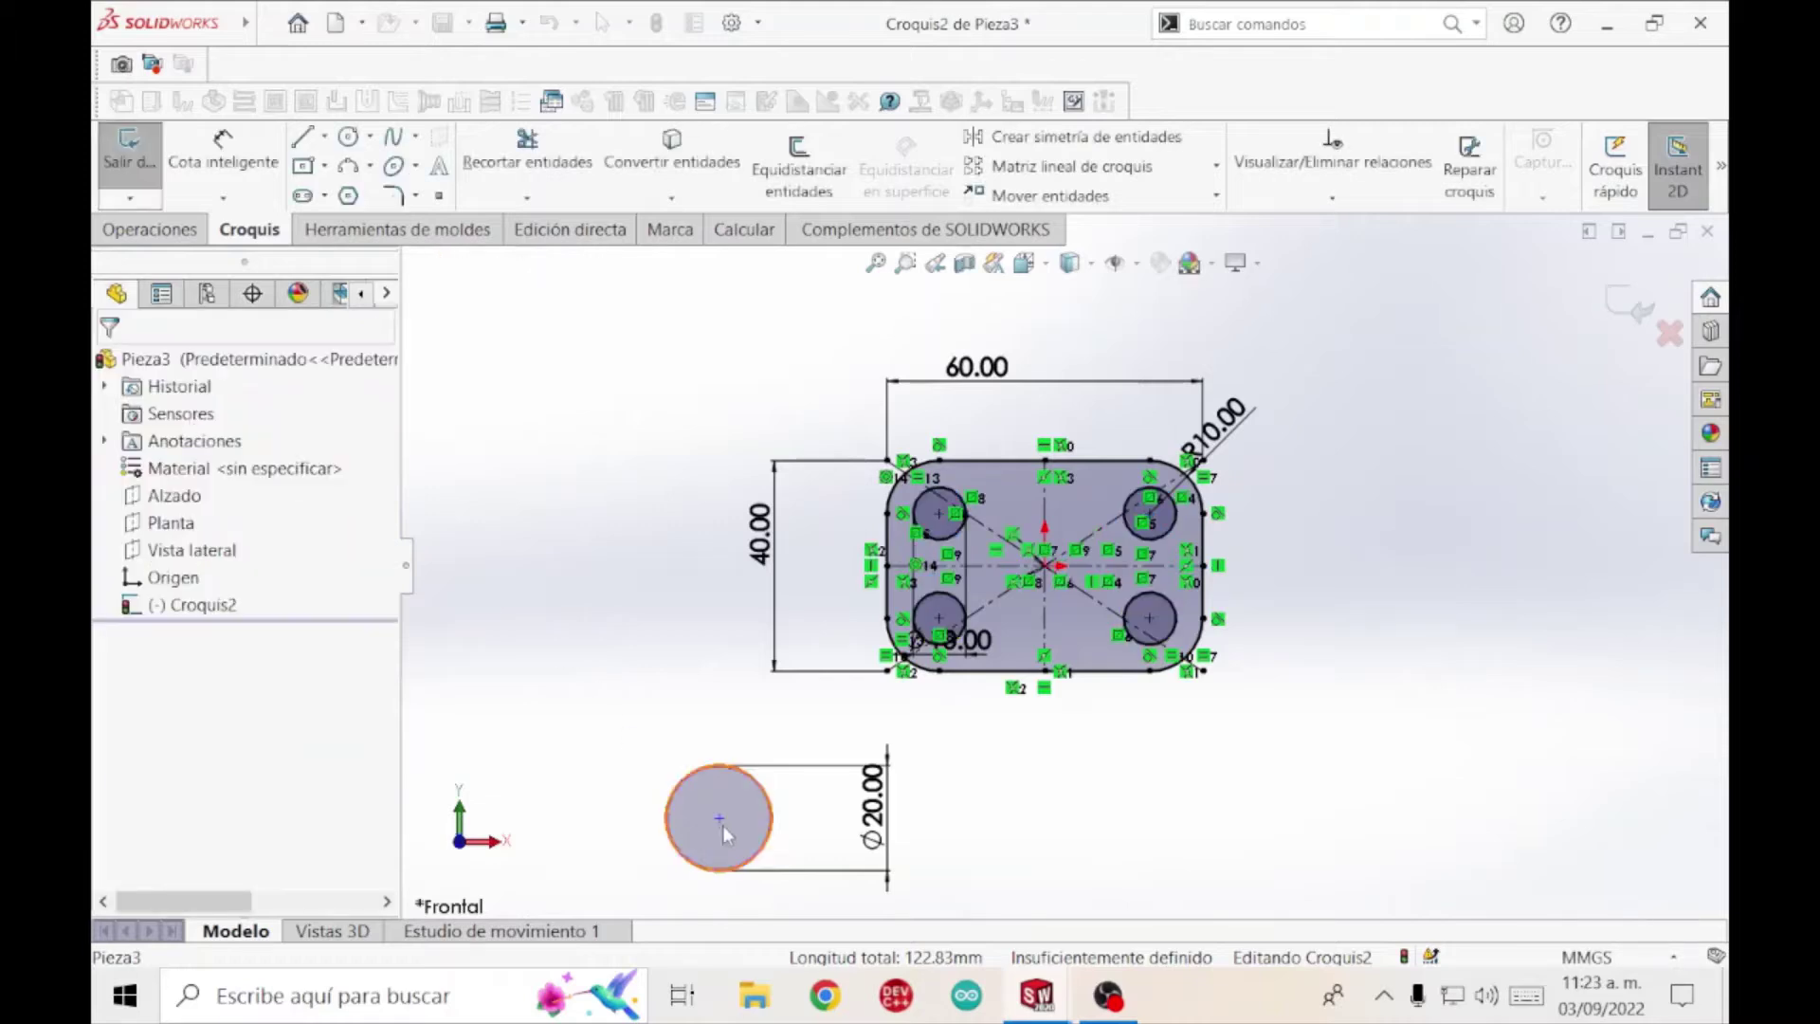
# Make the 20 mm circle concentric with the origin at the rectangle's center.
pyautogui.click(828, 766)
pyautogui.scroll(-4, 1040, 595)
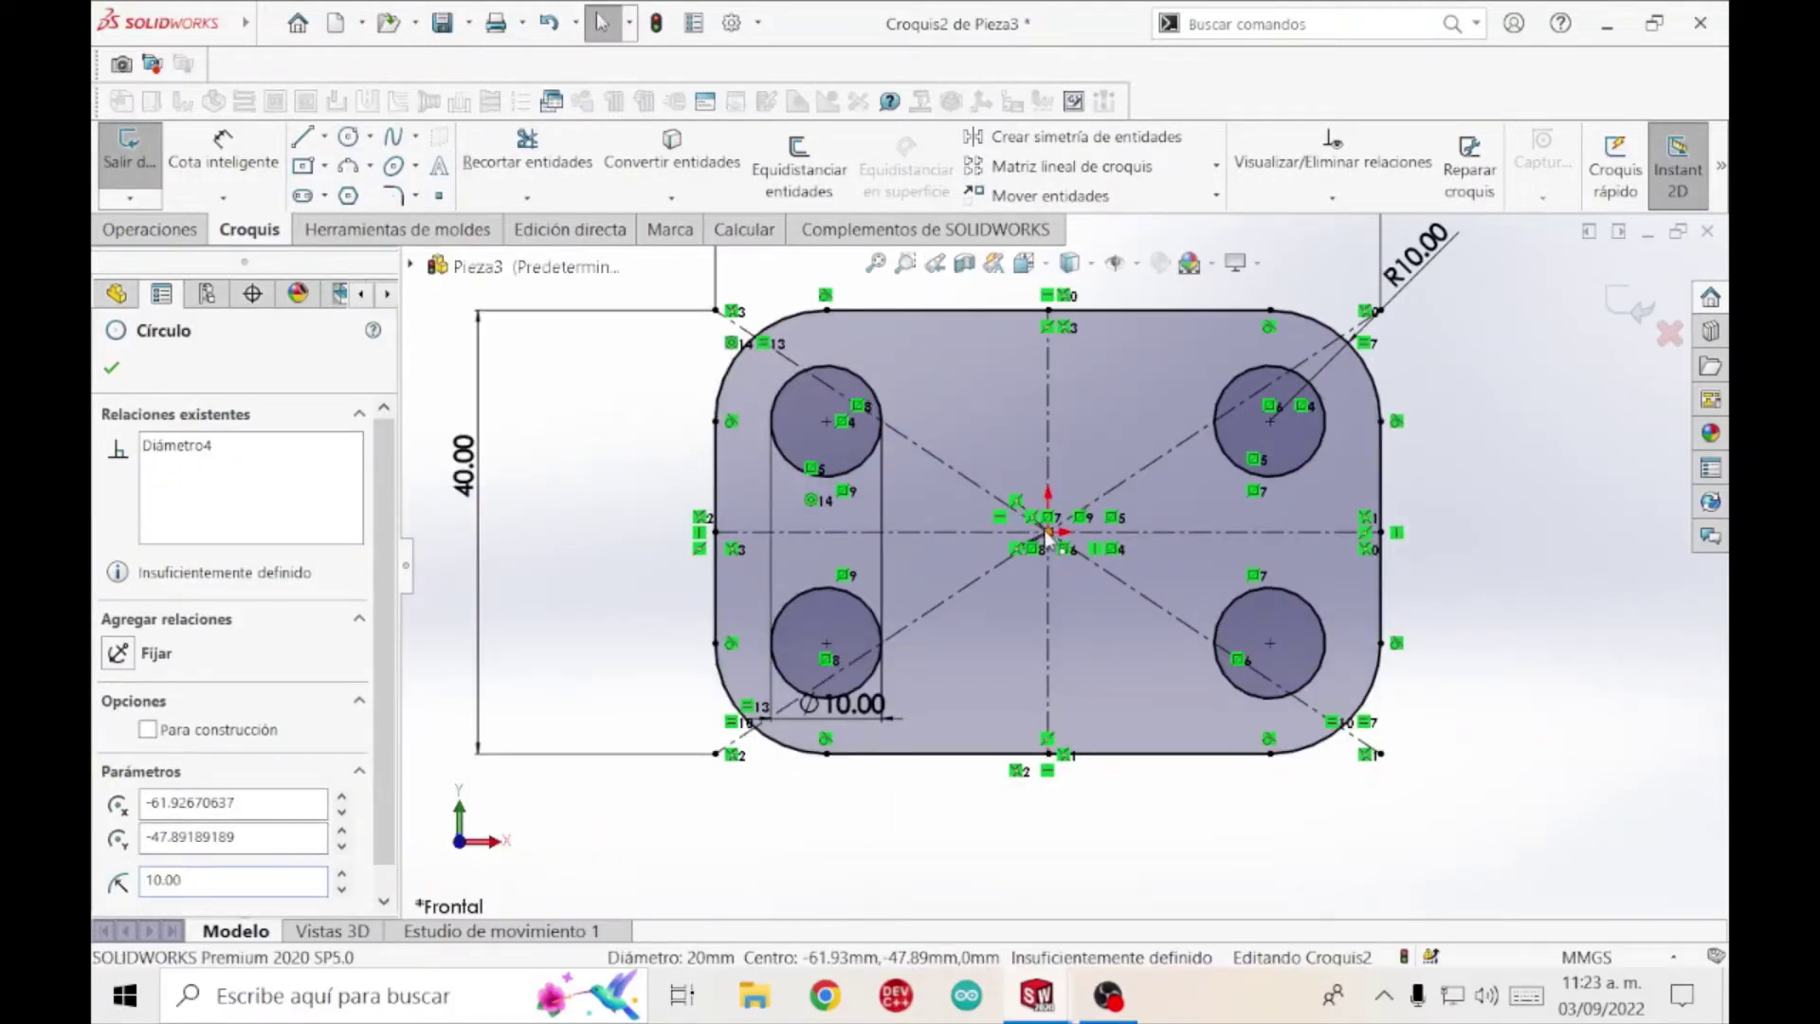
pyautogui.keyDown('ctrl'); pyautogui.click(1048, 534); pyautogui.keyUp('ctrl')
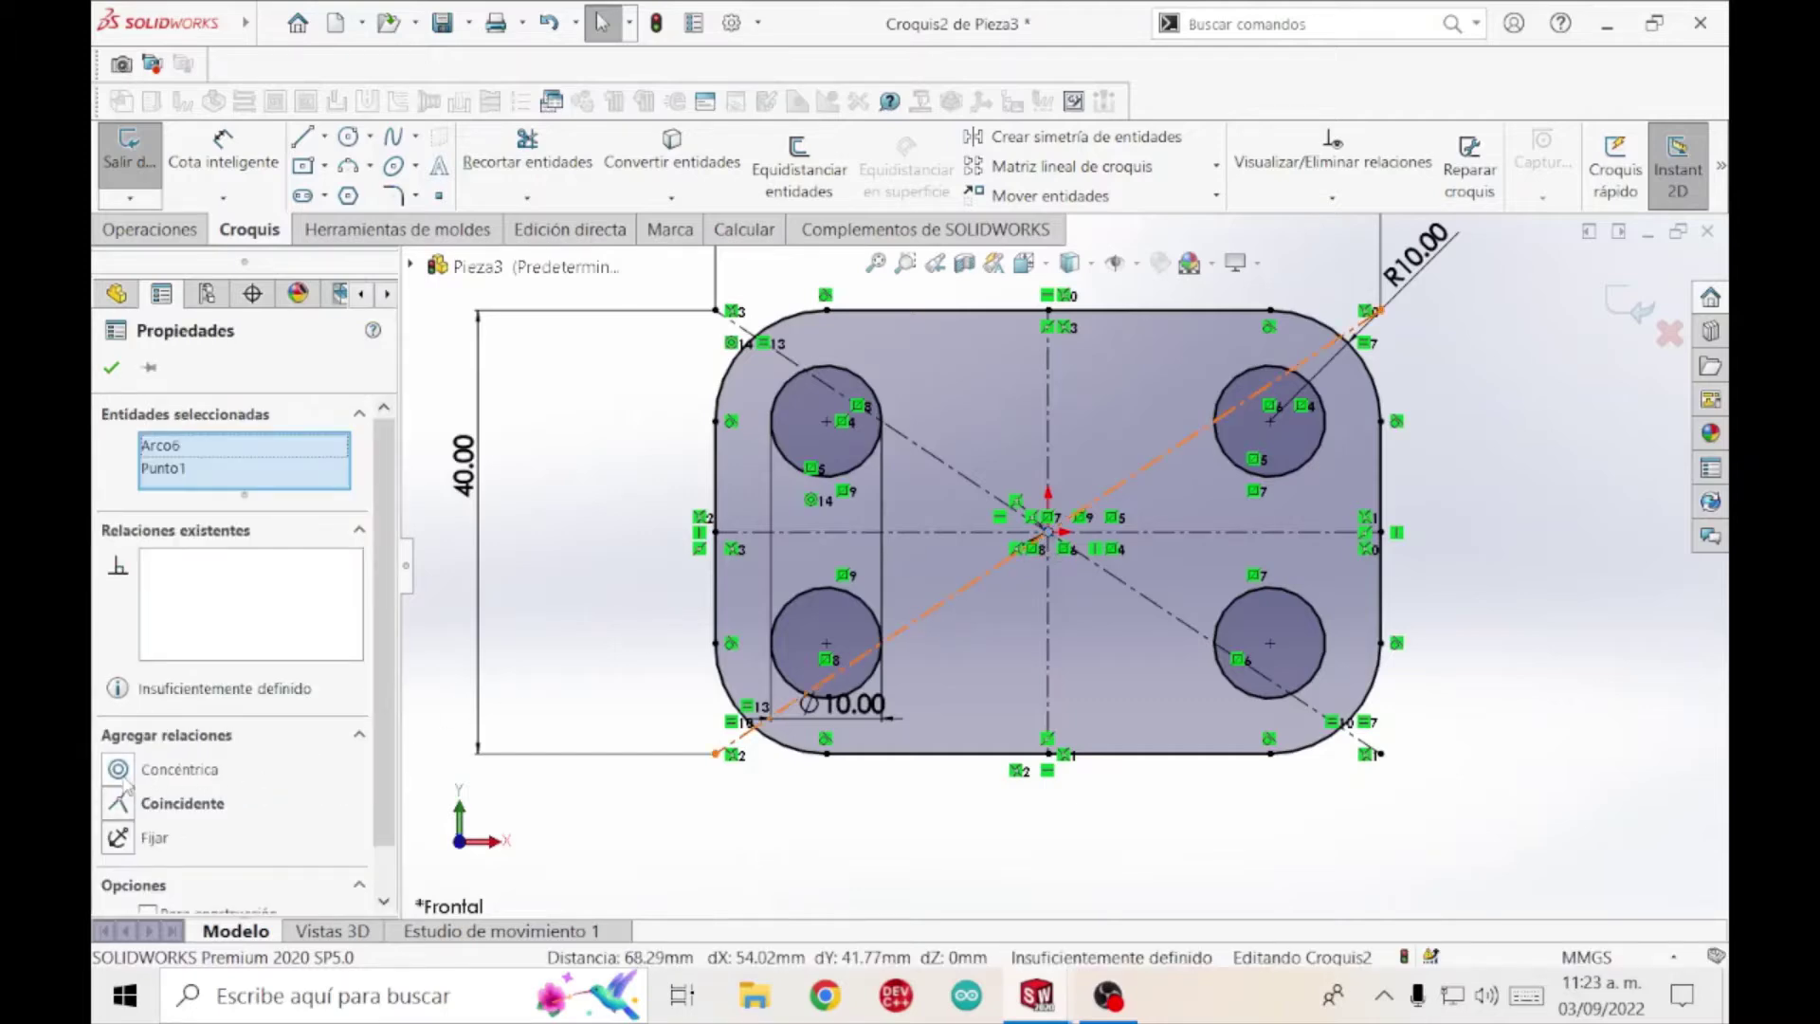
pyautogui.click(119, 771)
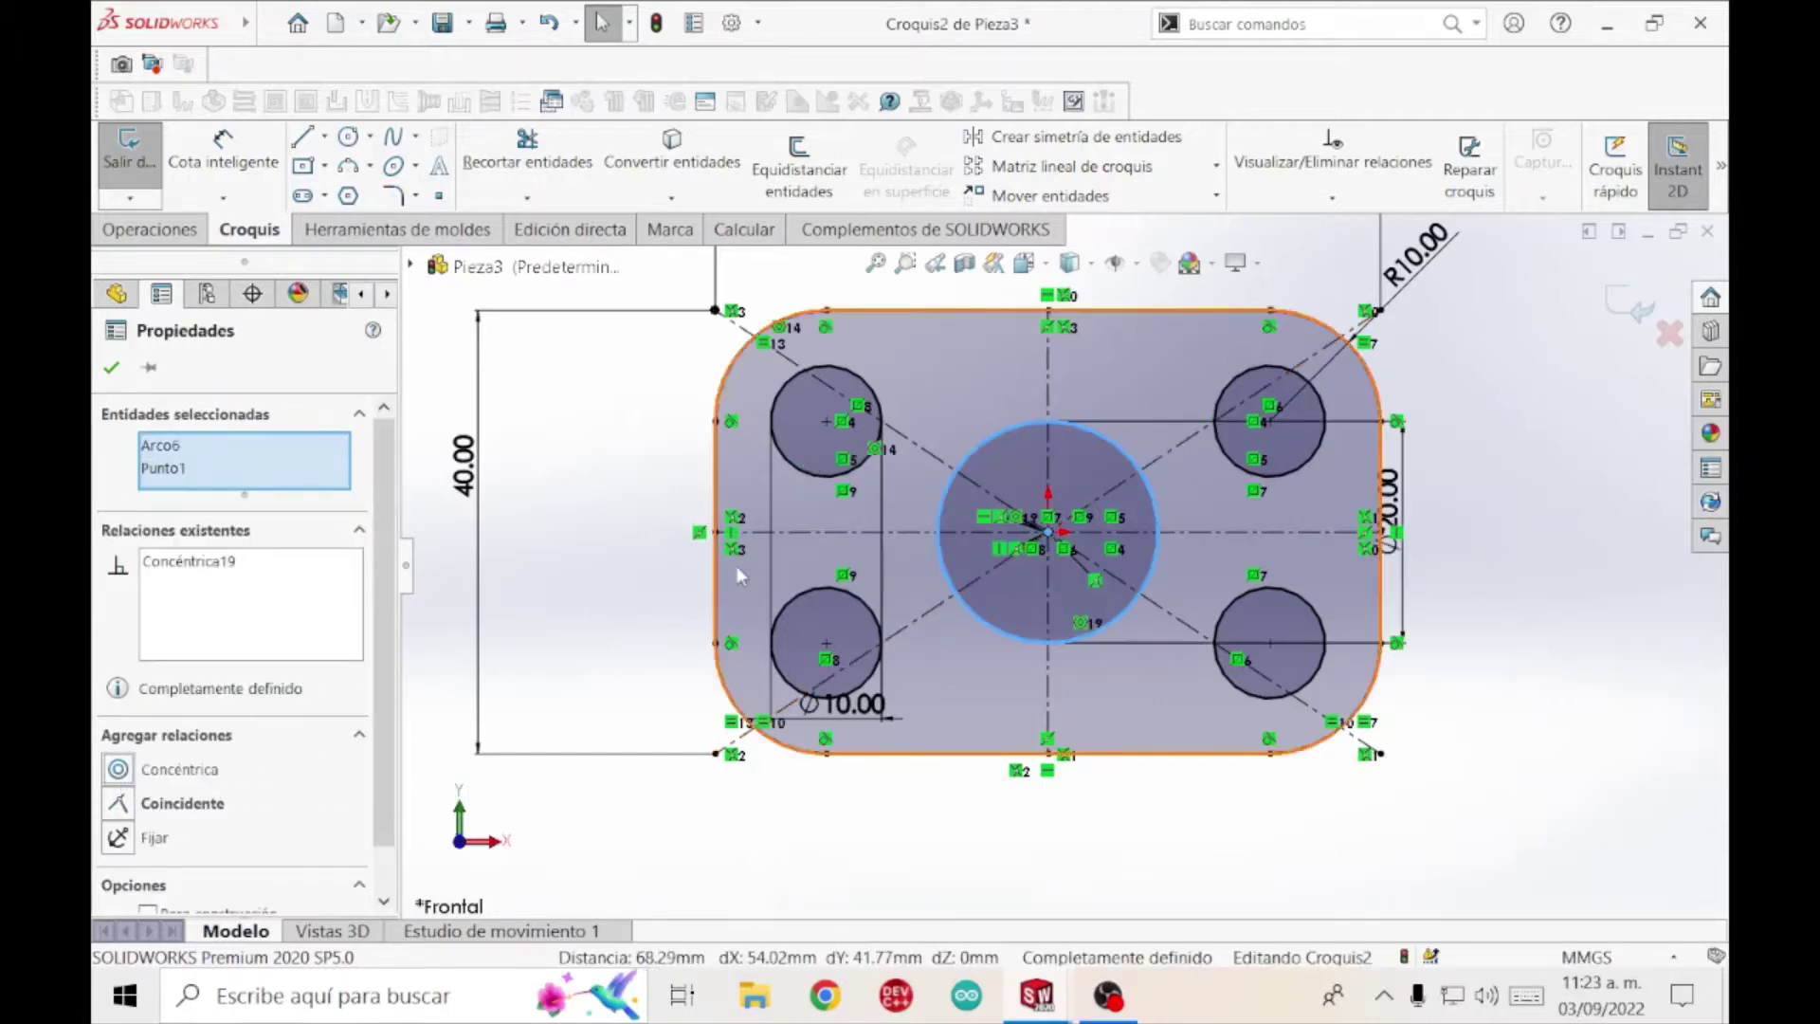
pyautogui.scroll(3, 737, 567)
pyautogui.click(112, 369)
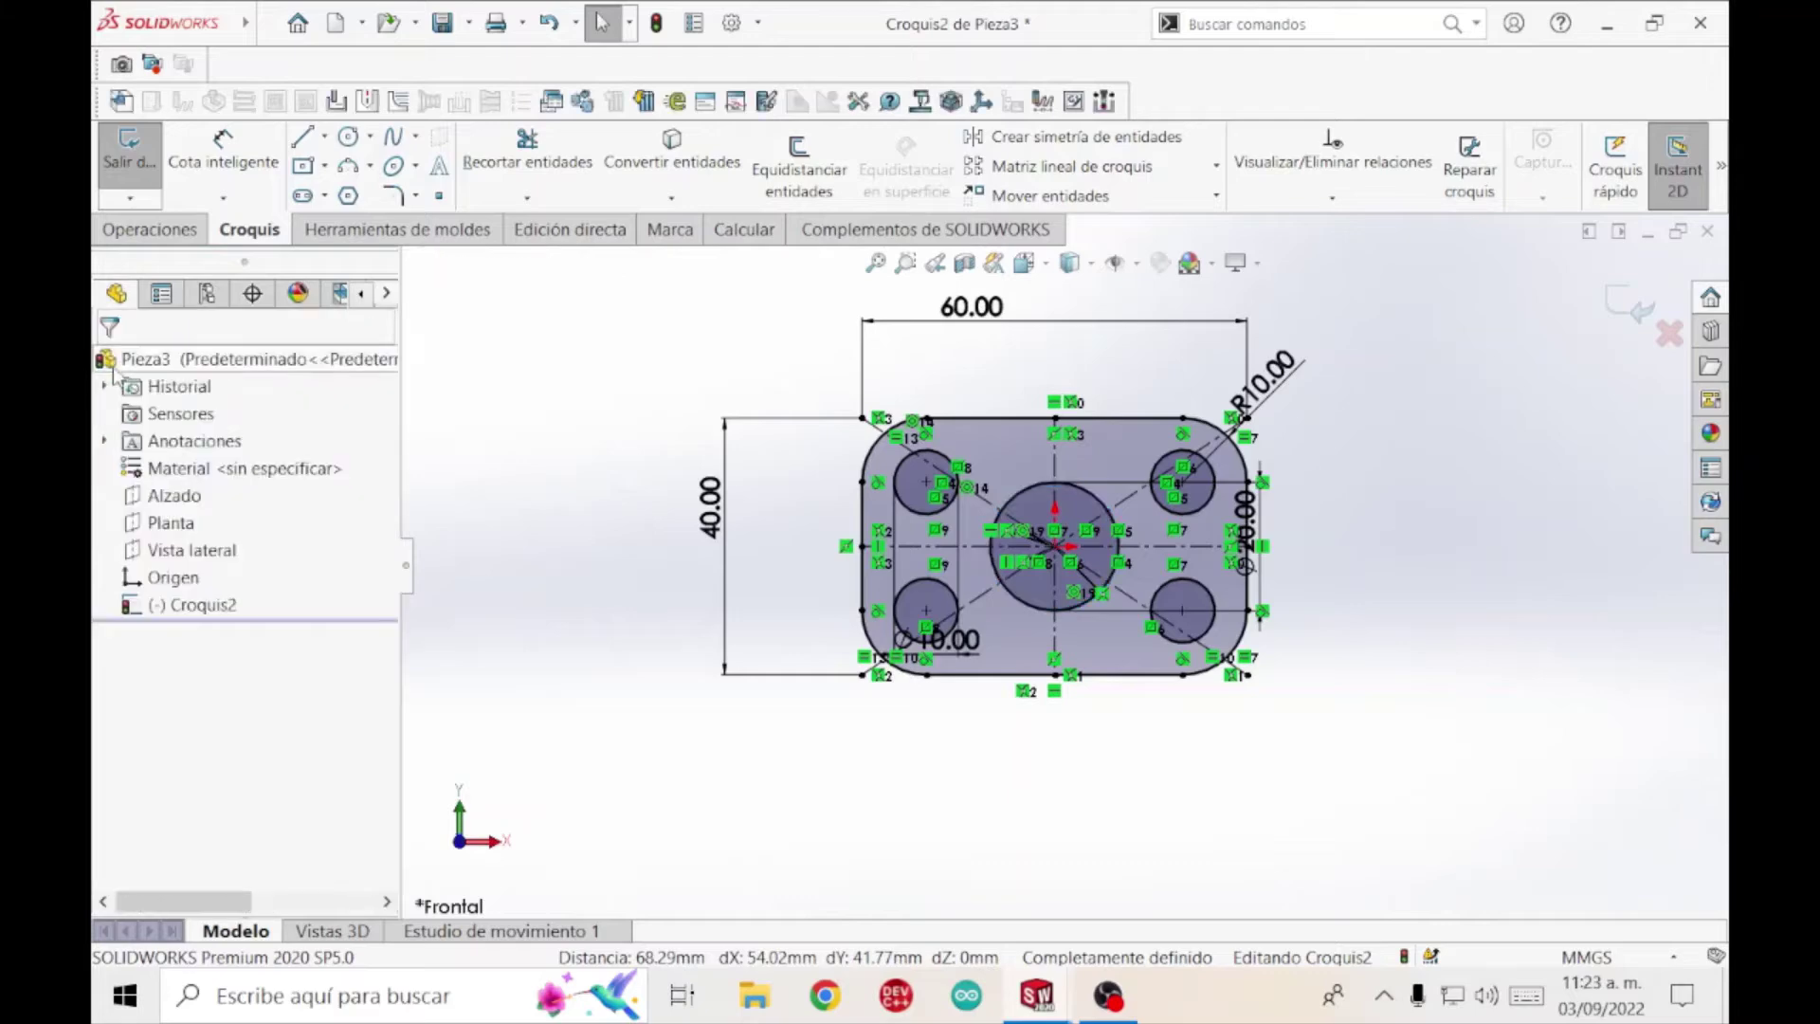
# Extrude the plate profile as a boss to a depth of 20 mm.
pyautogui.click(152, 229)
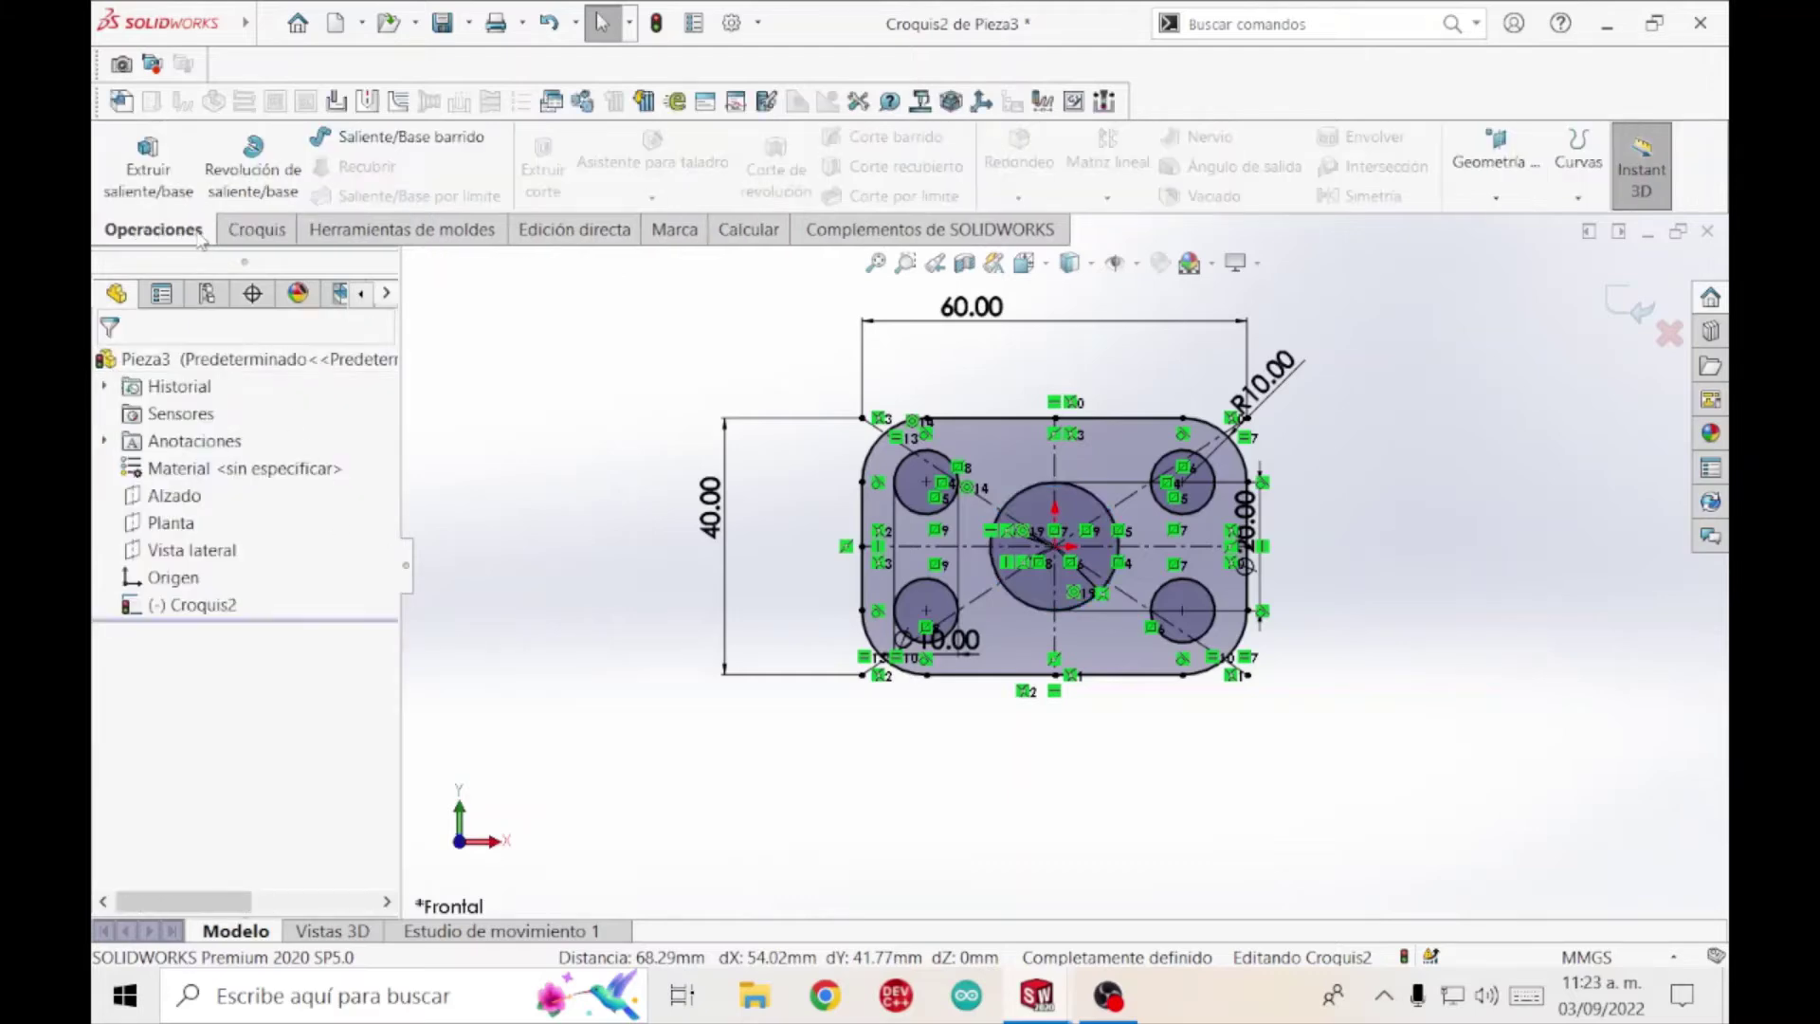
pyautogui.click(142, 191)
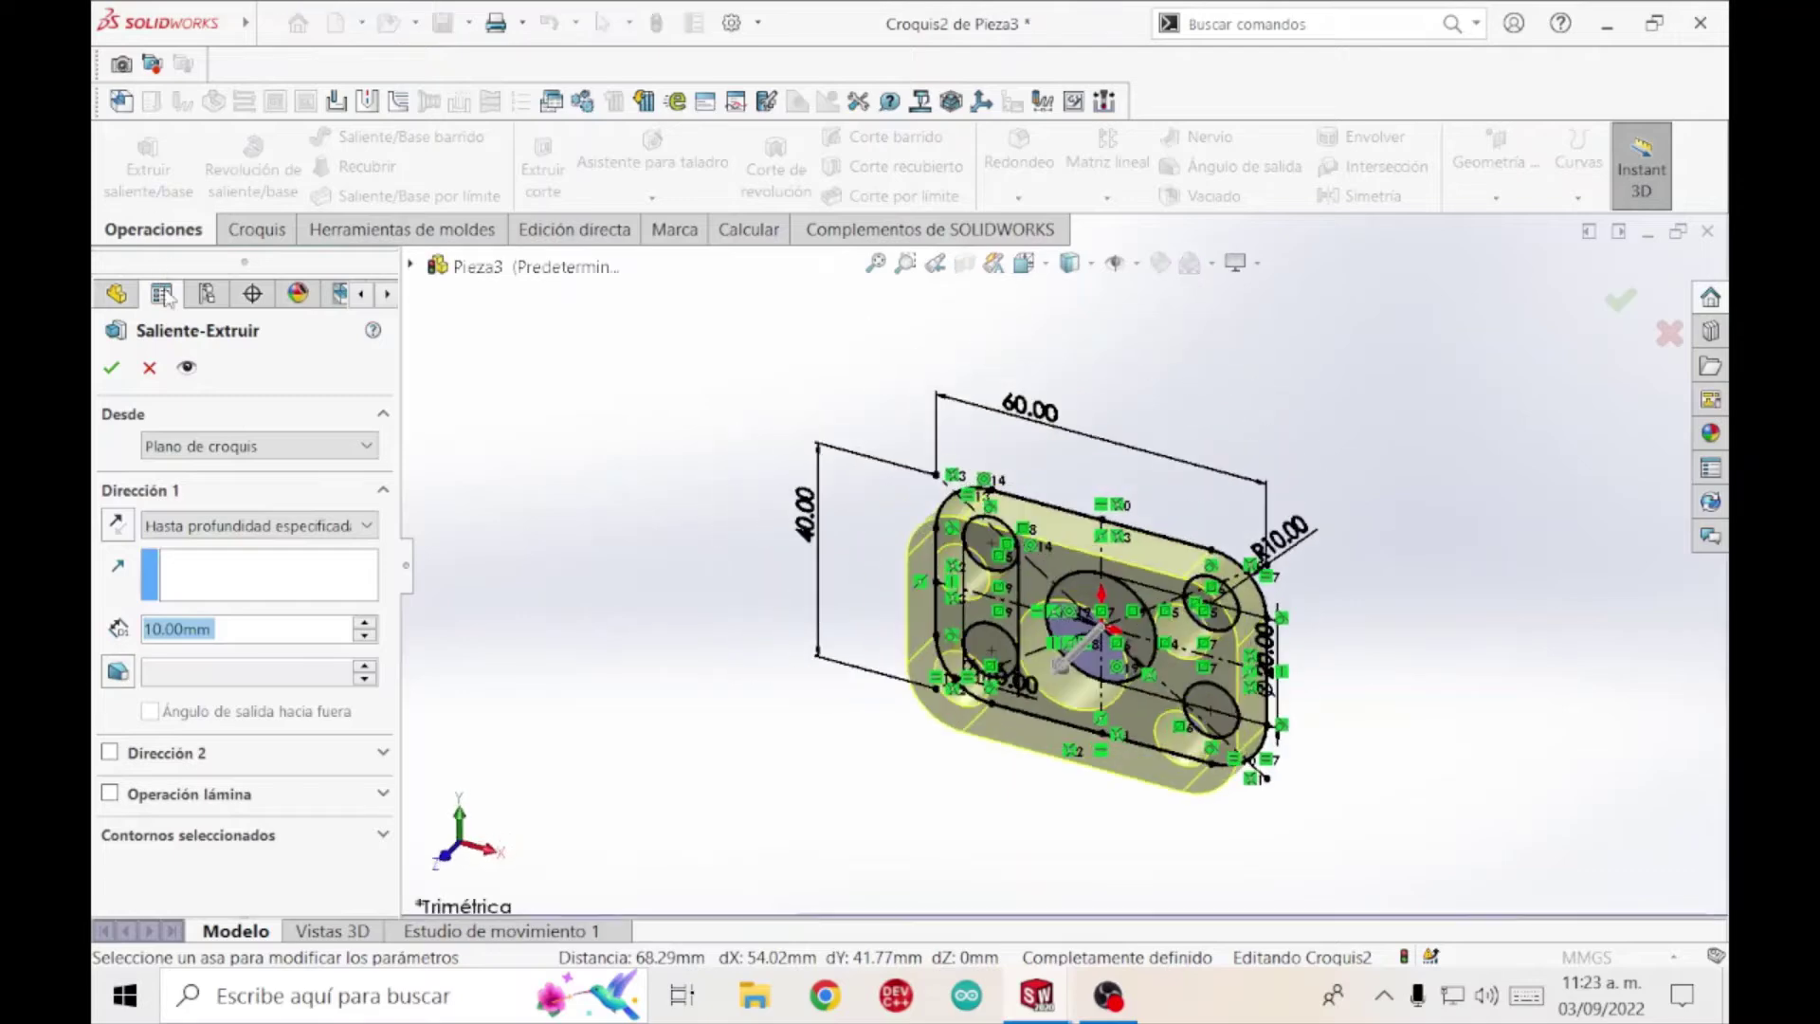
pyautogui.write('20')
pyautogui.press('Return')
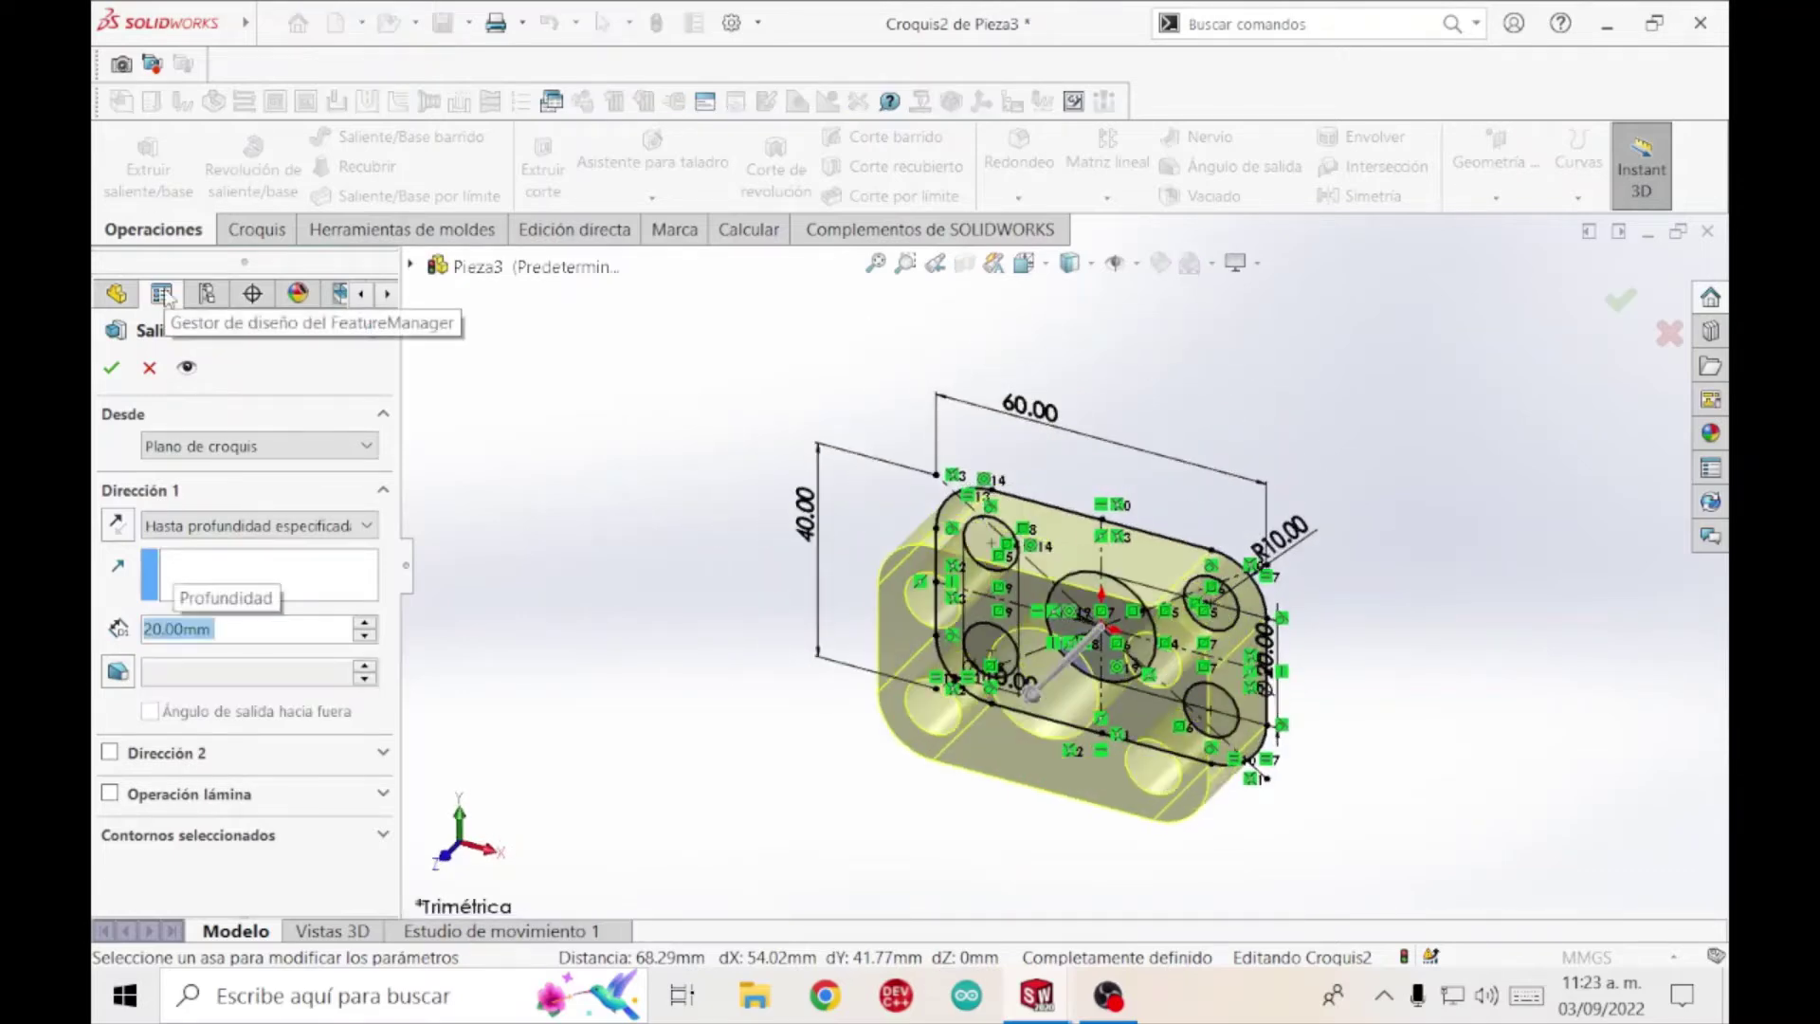
pyautogui.click(111, 367)
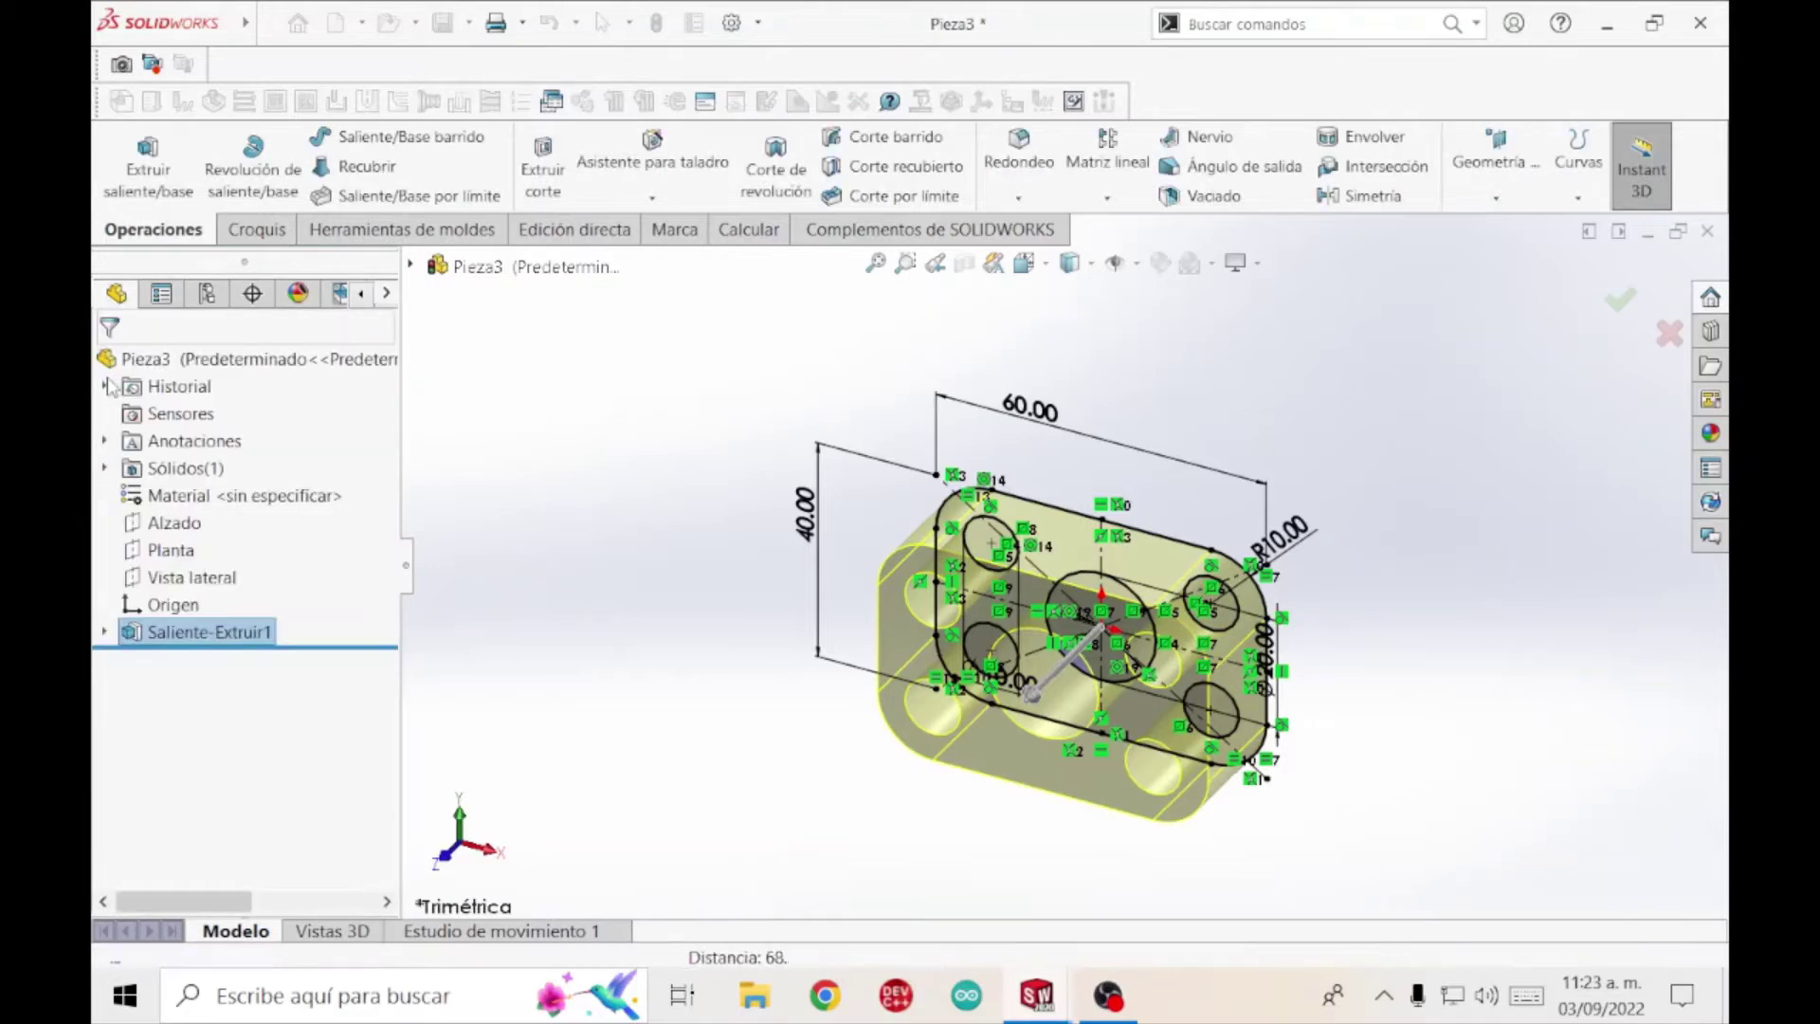
pyautogui.click(684, 616)
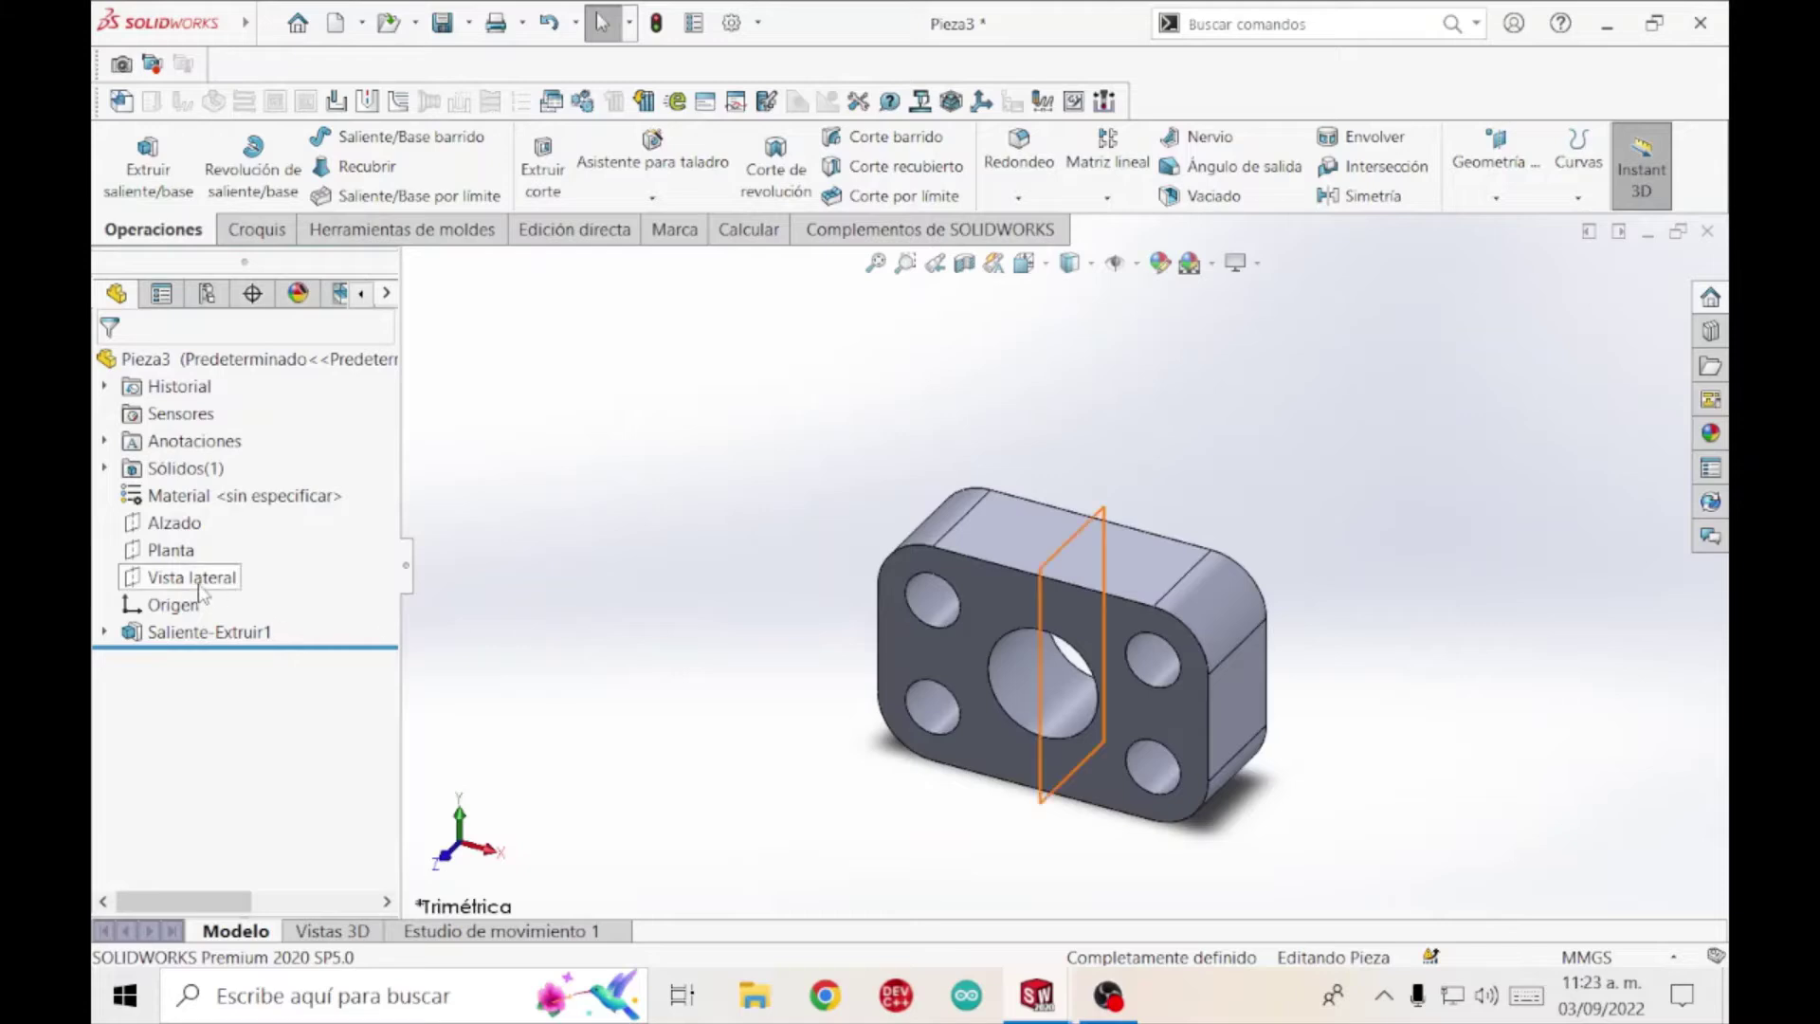
pyautogui.click(1021, 609)
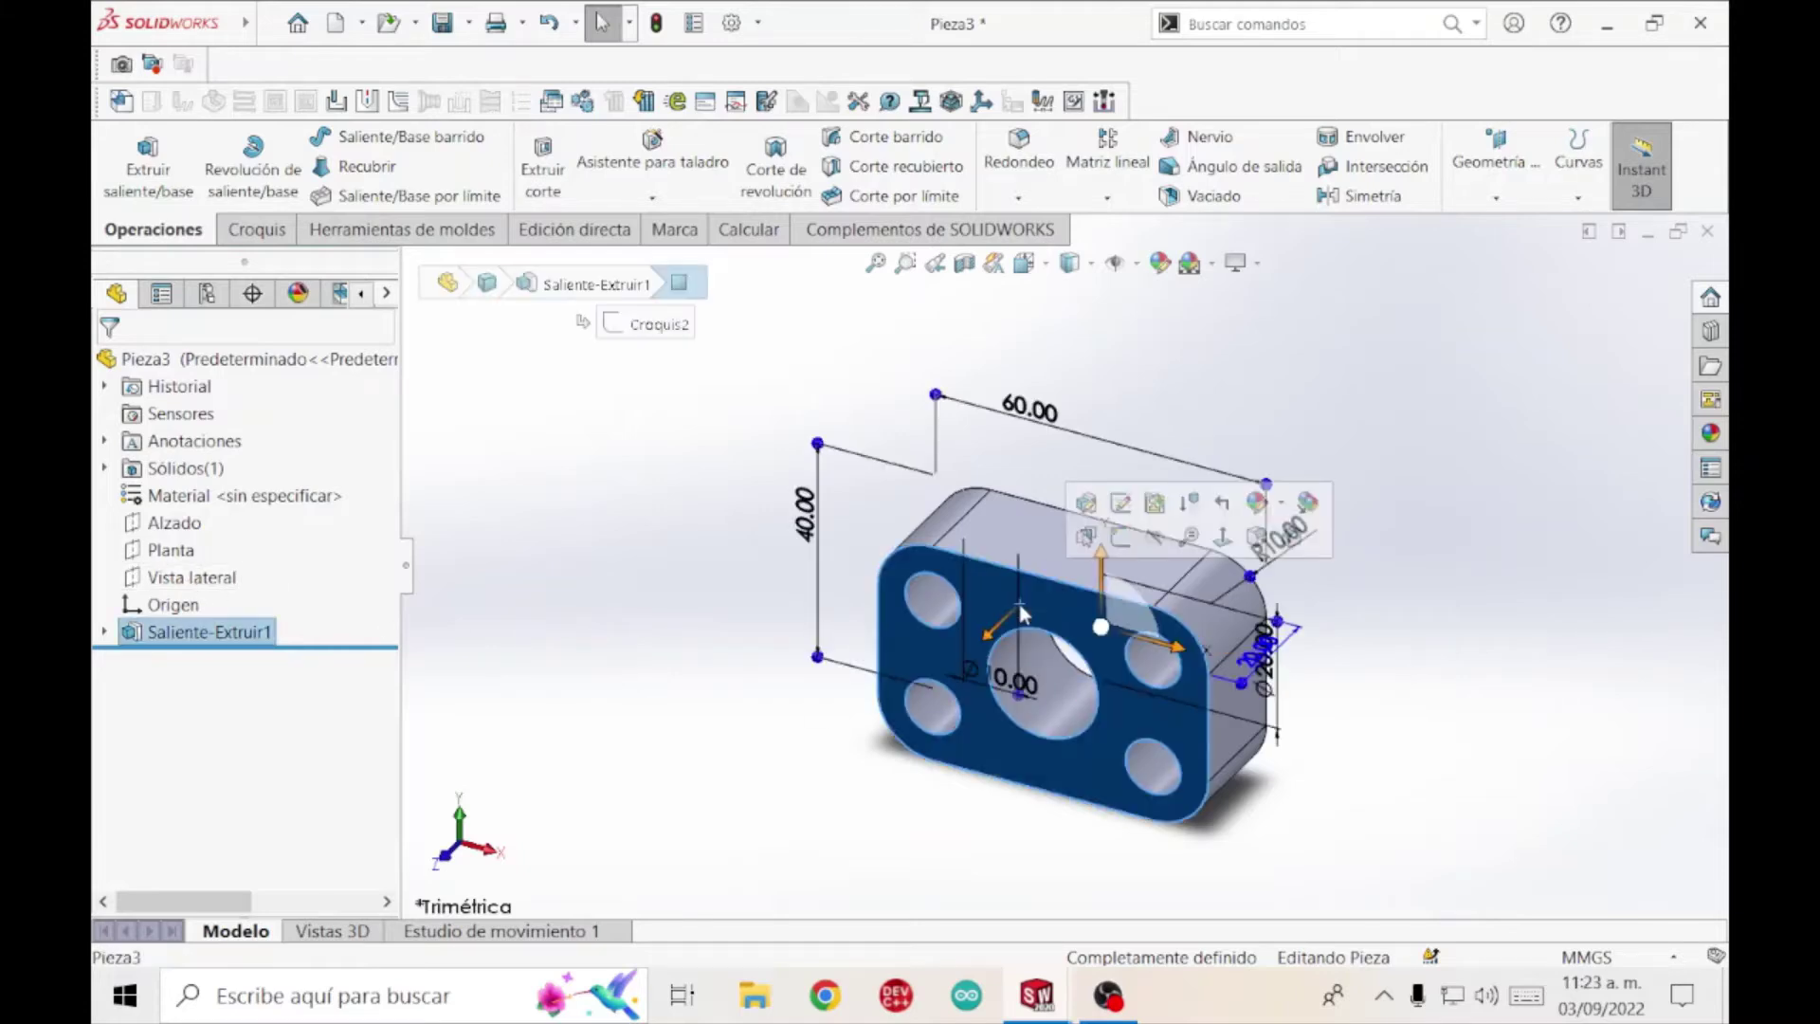
pyautogui.click(256, 230)
pyautogui.click(508, 617)
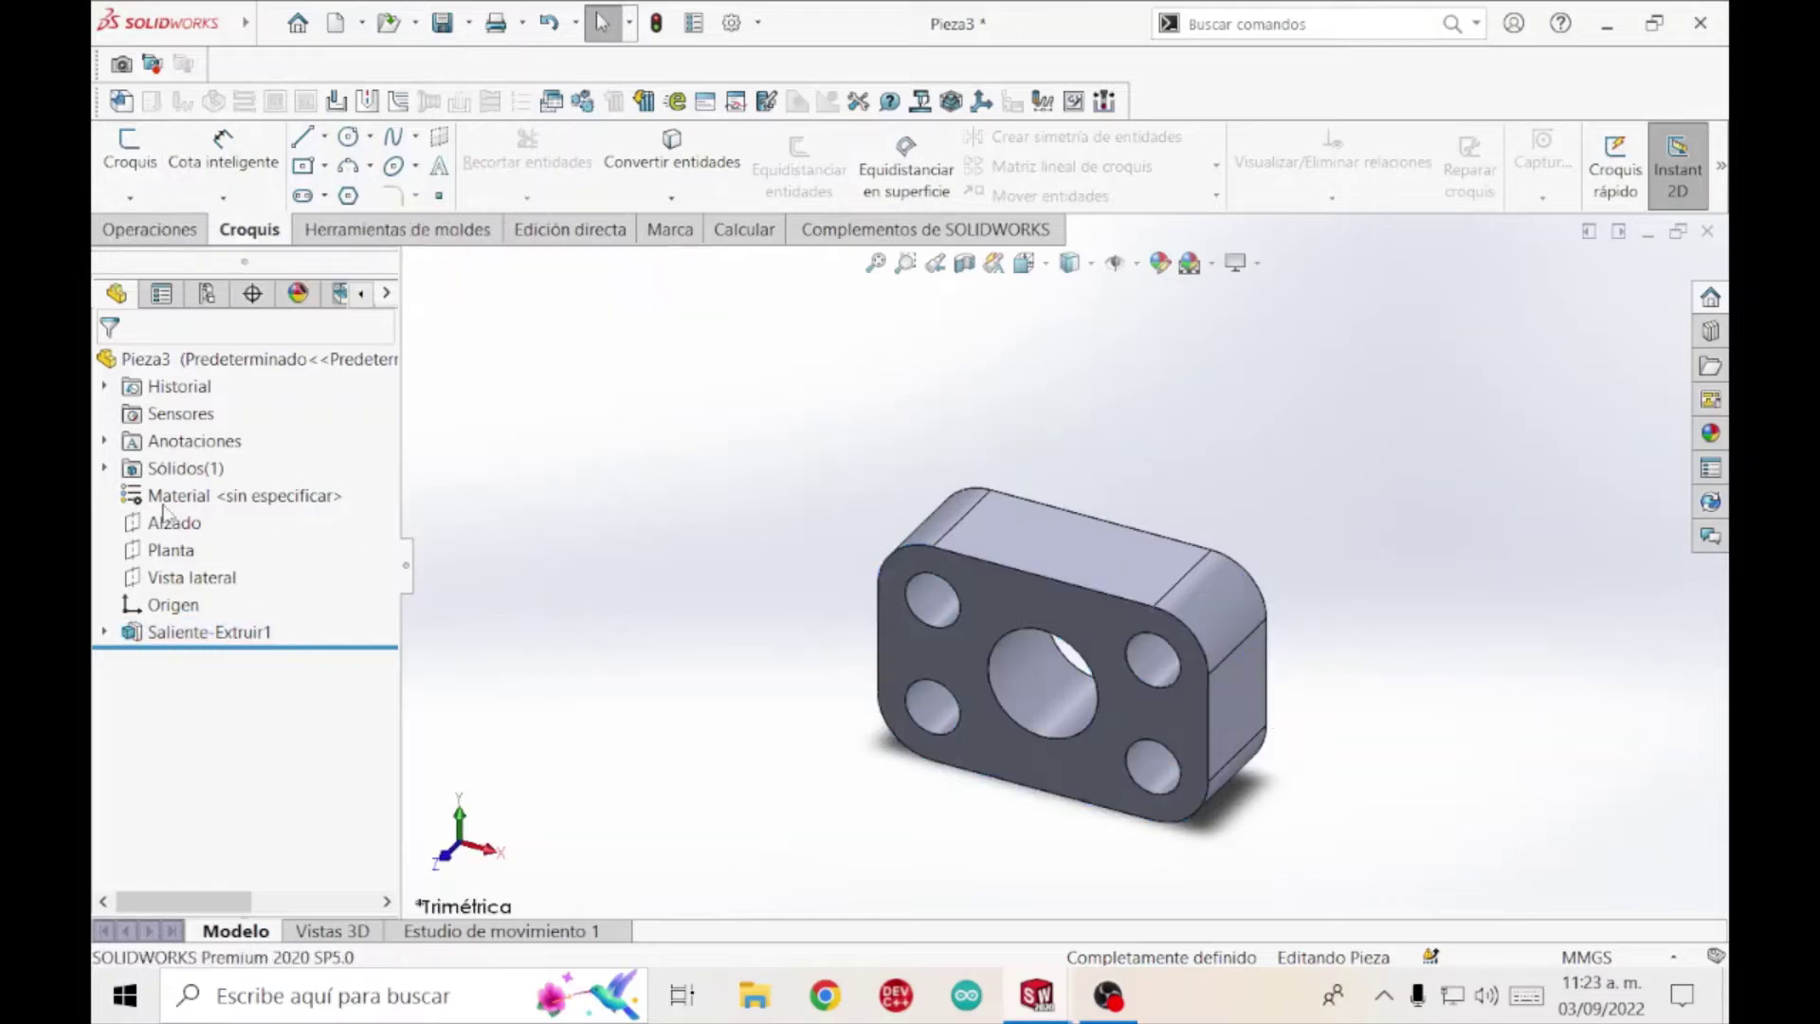
pyautogui.click(169, 549)
pyautogui.click(269, 516)
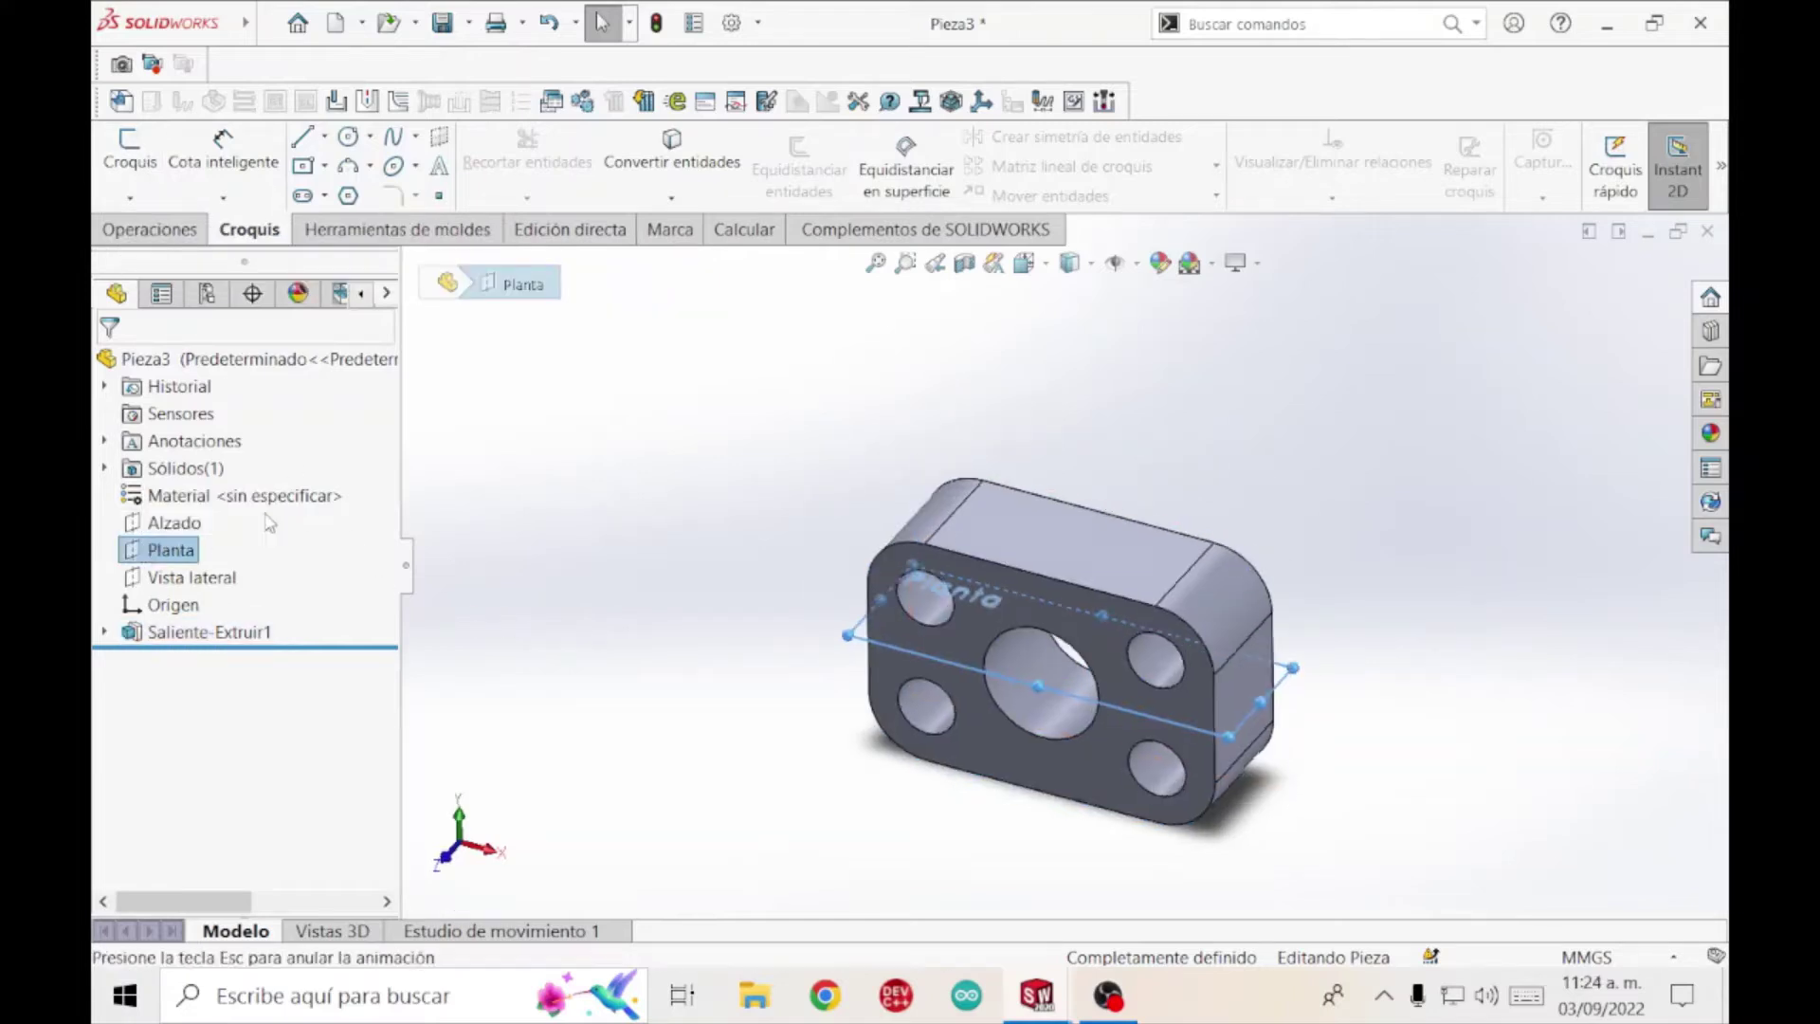
pyautogui.moveTo(815, 909); pyautogui.dragTo(805, 646, button='middle')
pyautogui.click(806, 646)
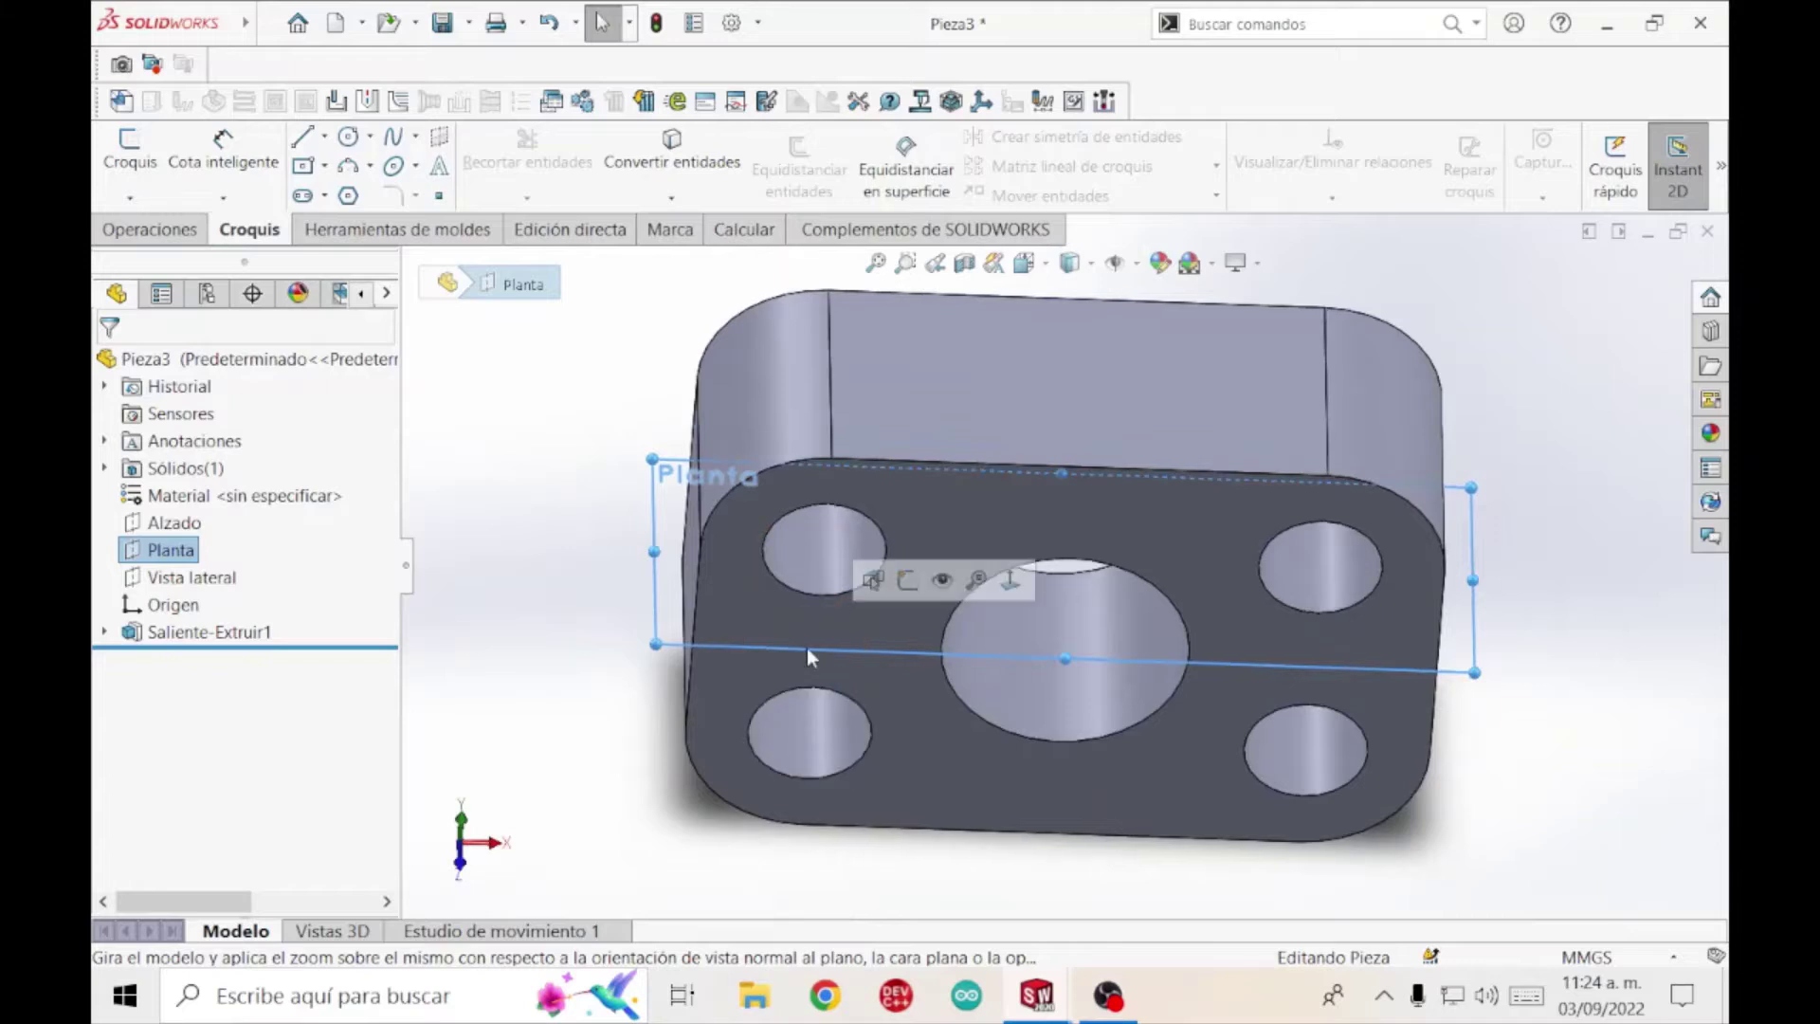
# Start a sketch on the plate's front face and convert the central hole's edge into a sketch circle.
pyautogui.click(986, 770)
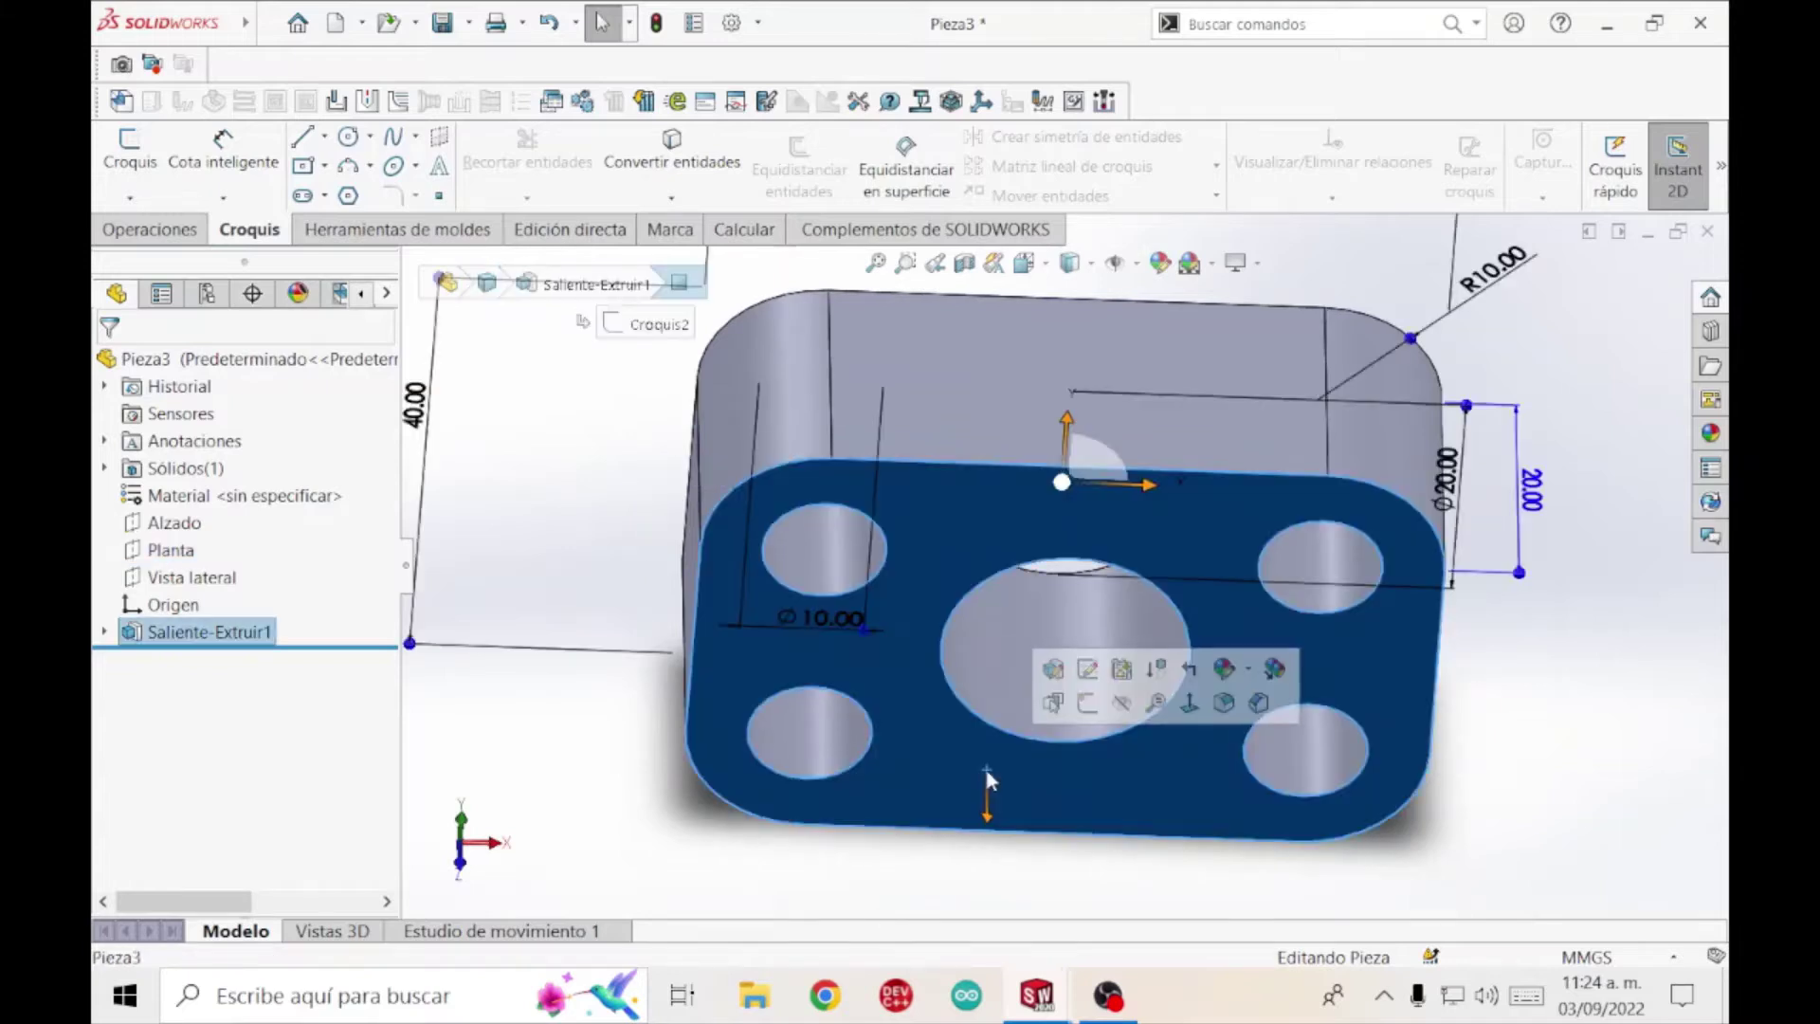
pyautogui.click(124, 172)
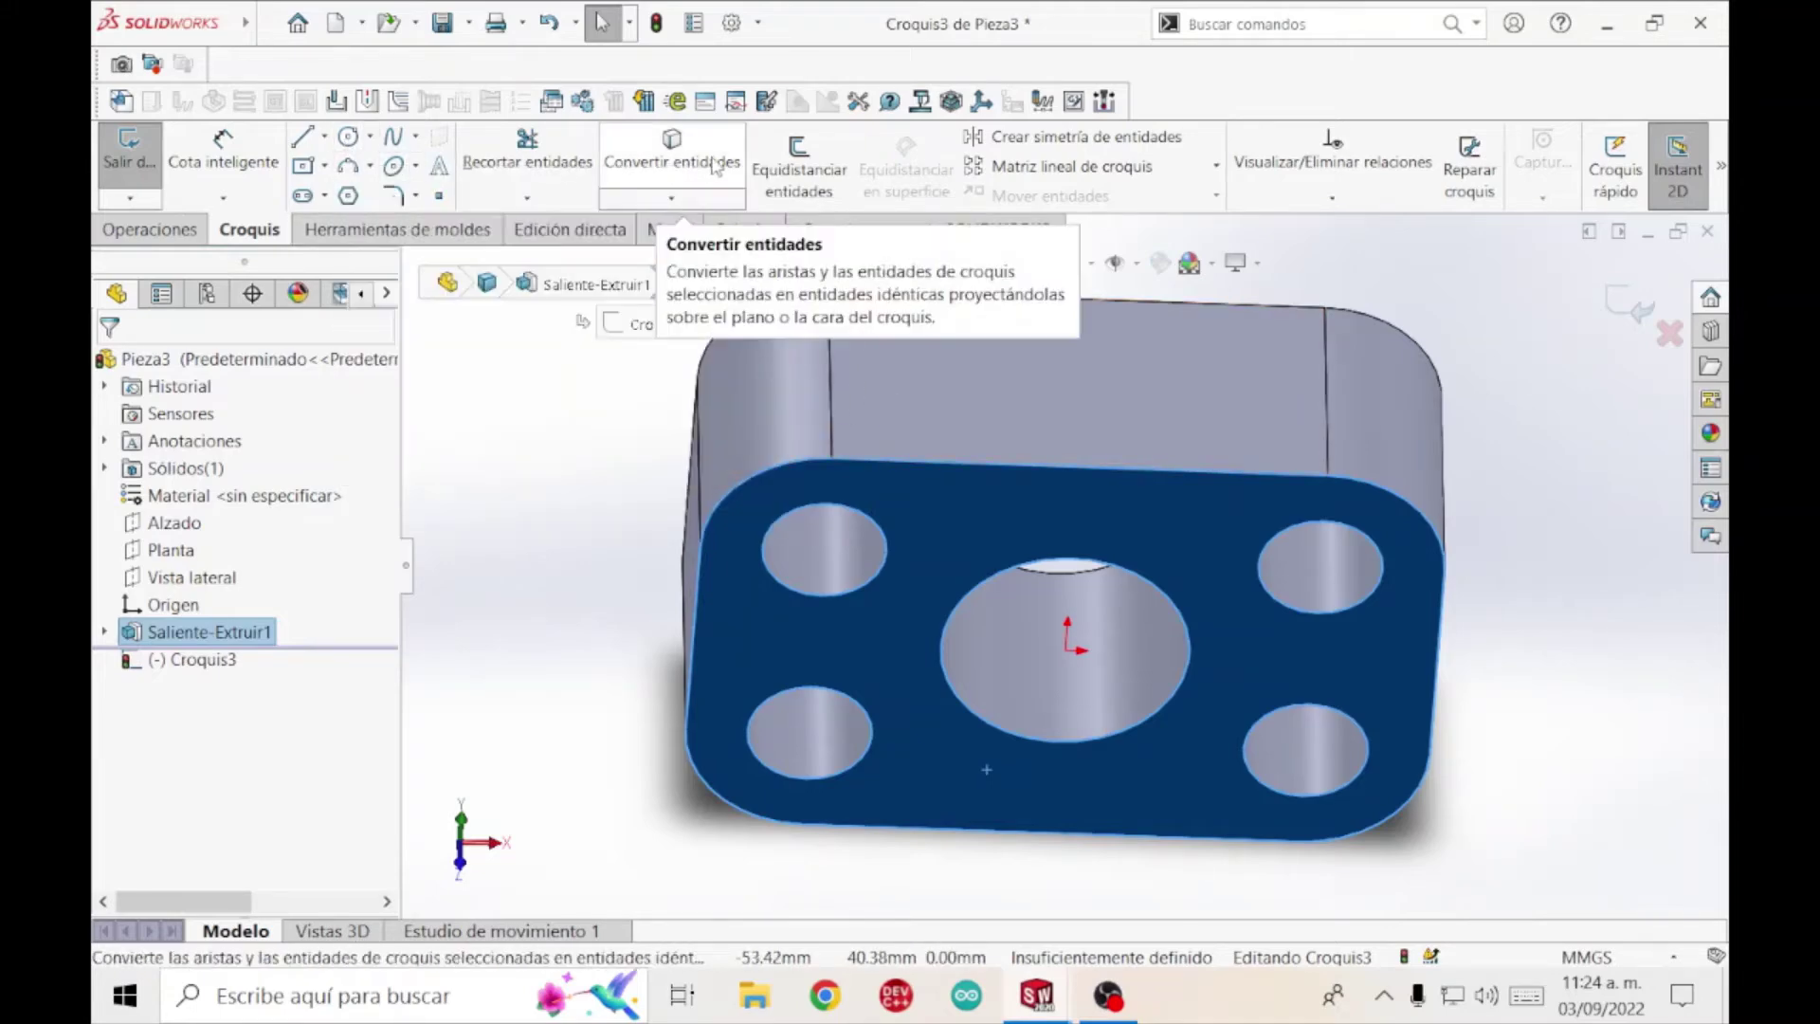
pyautogui.click(553, 544)
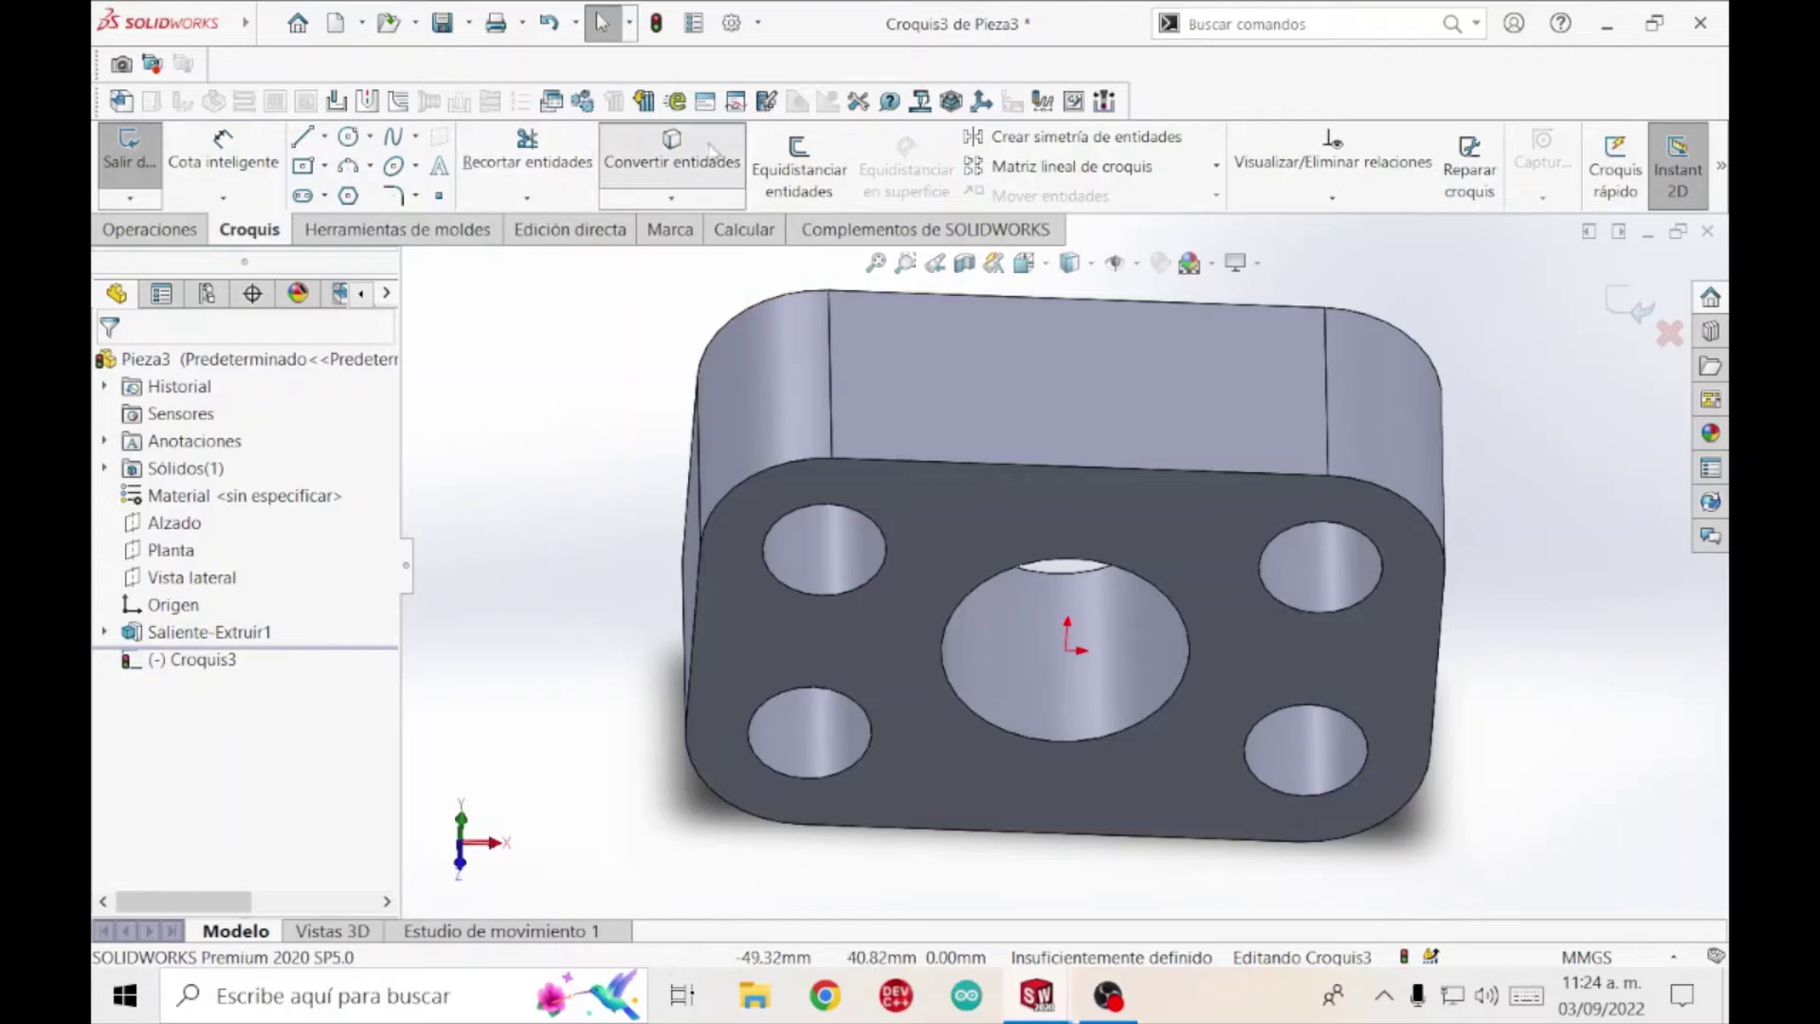
pyautogui.click(672, 152)
pyautogui.click(1029, 565)
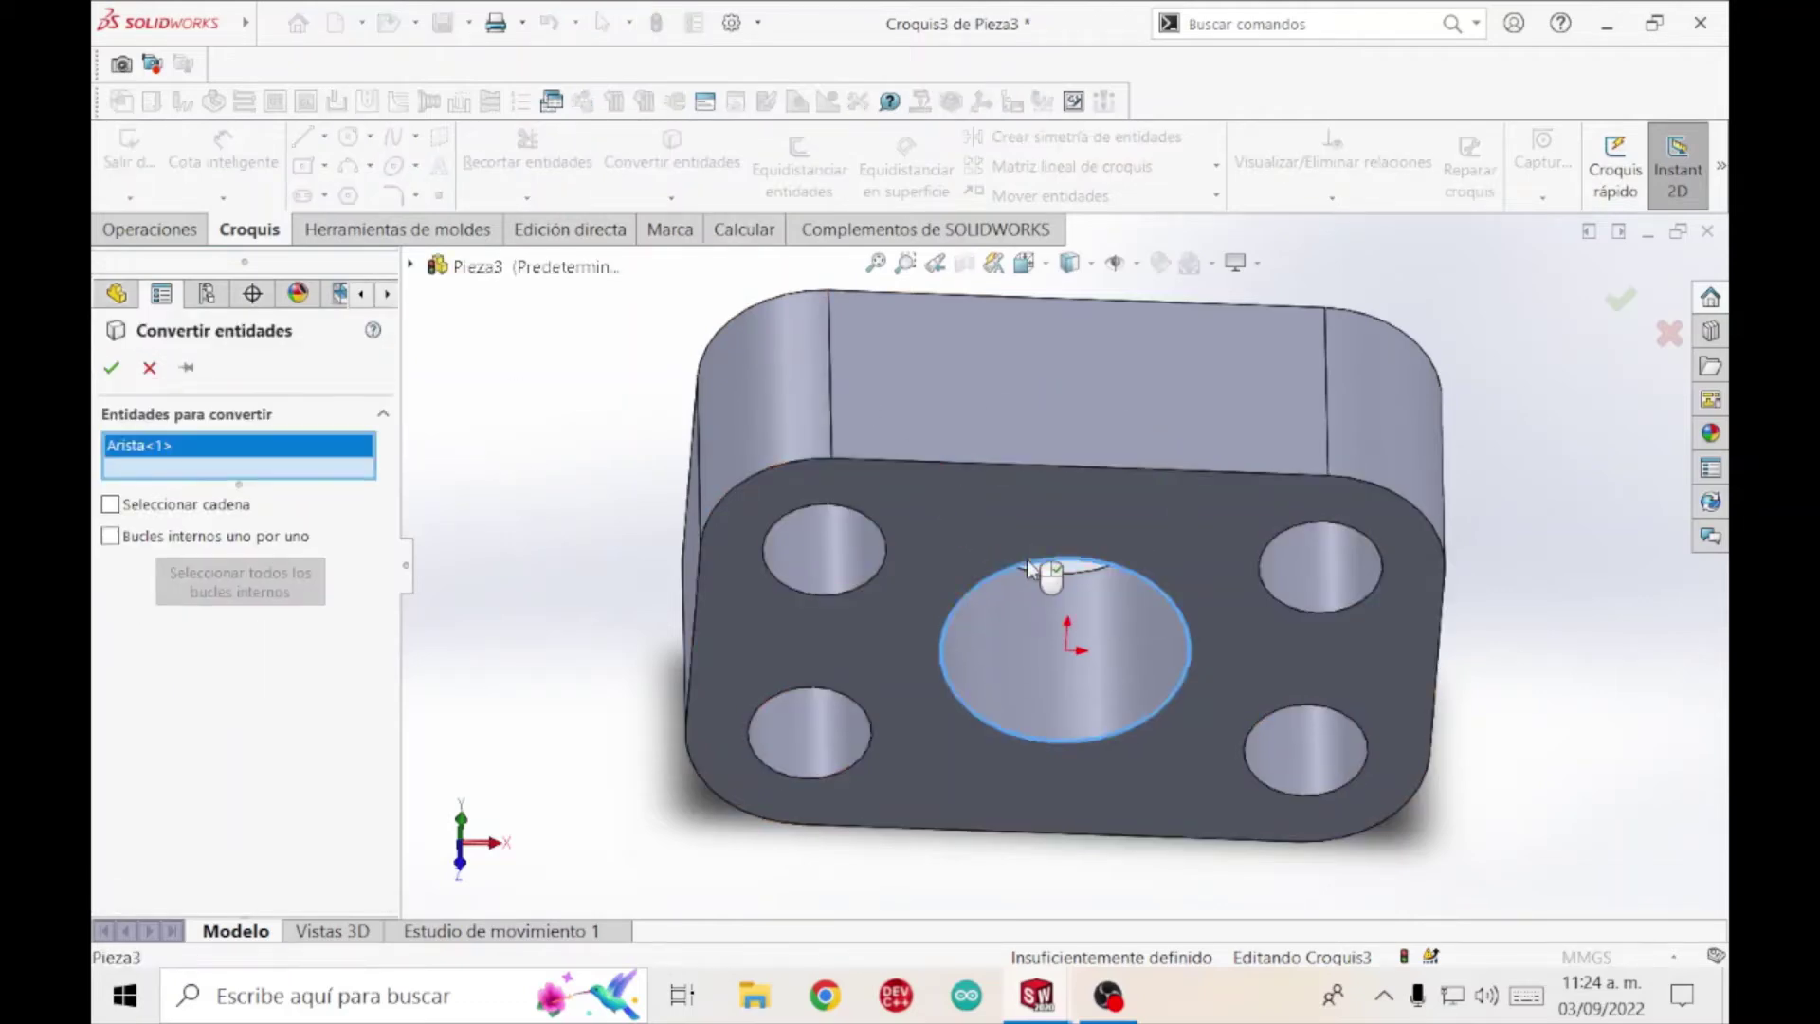
pyautogui.click(109, 368)
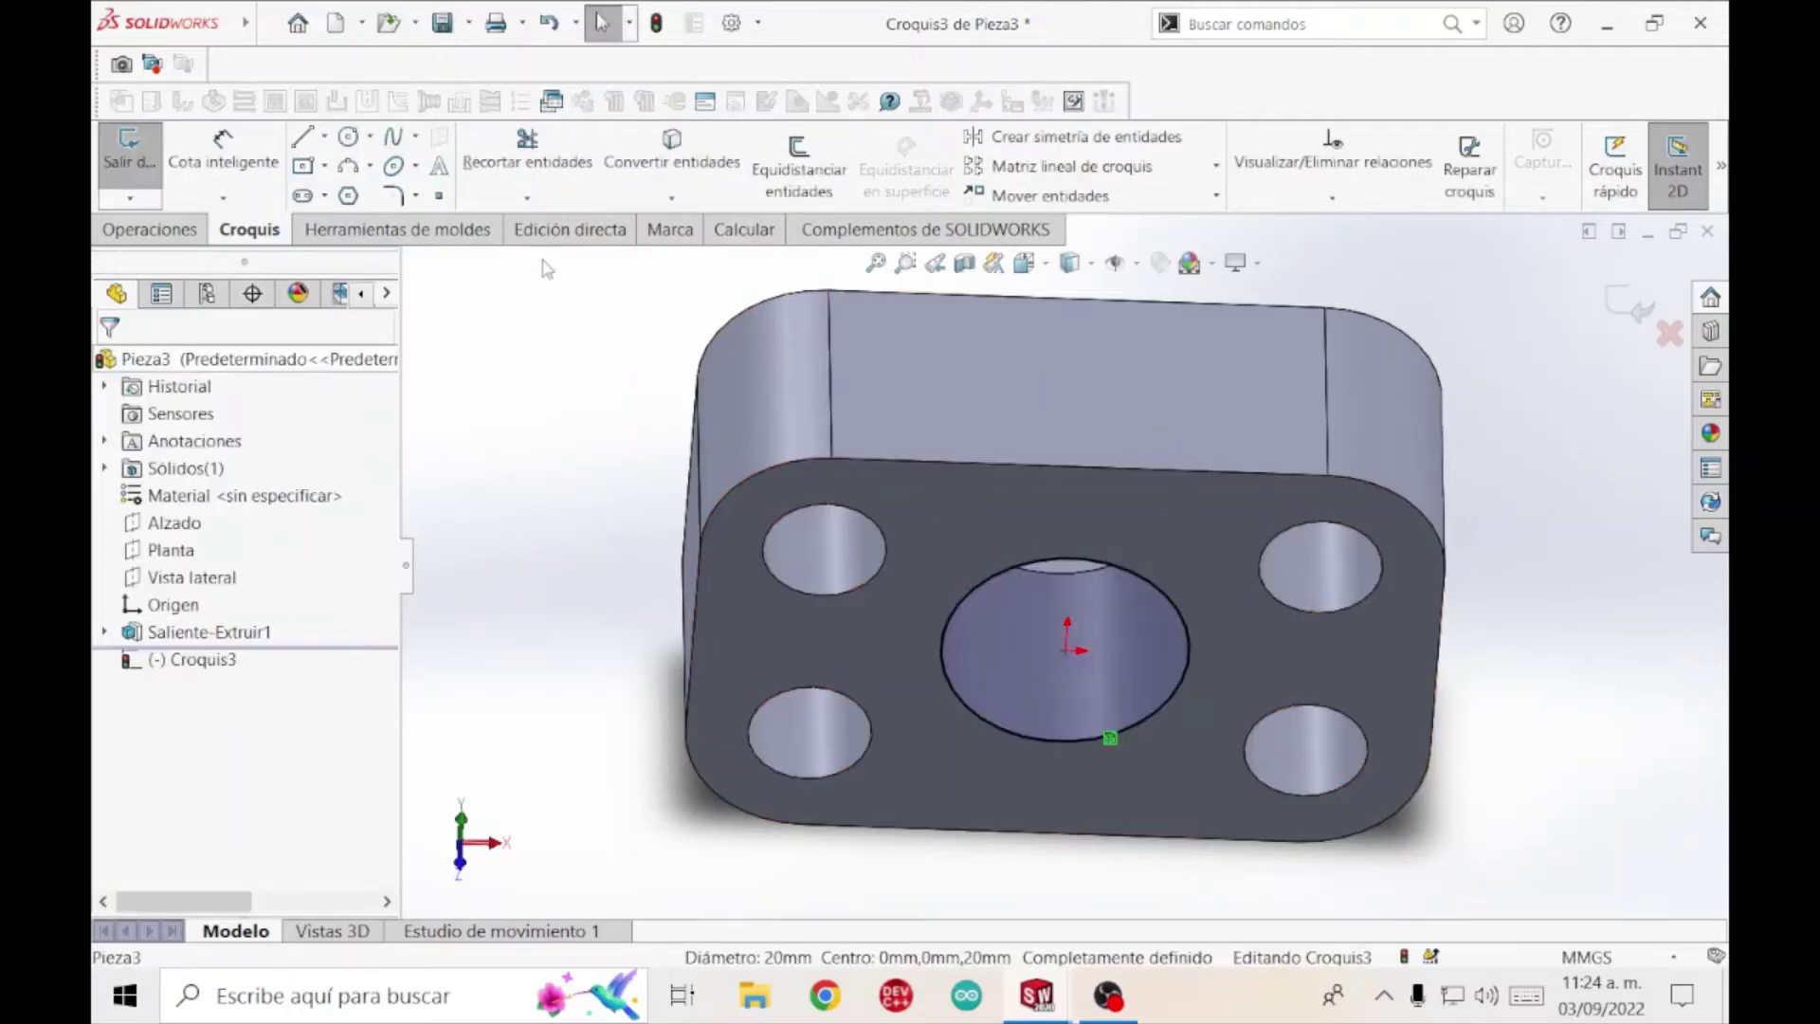
# Draw a larger circle centered on the origin around the converted circle and set its diameter to 26 mm.
pyautogui.click(349, 137)
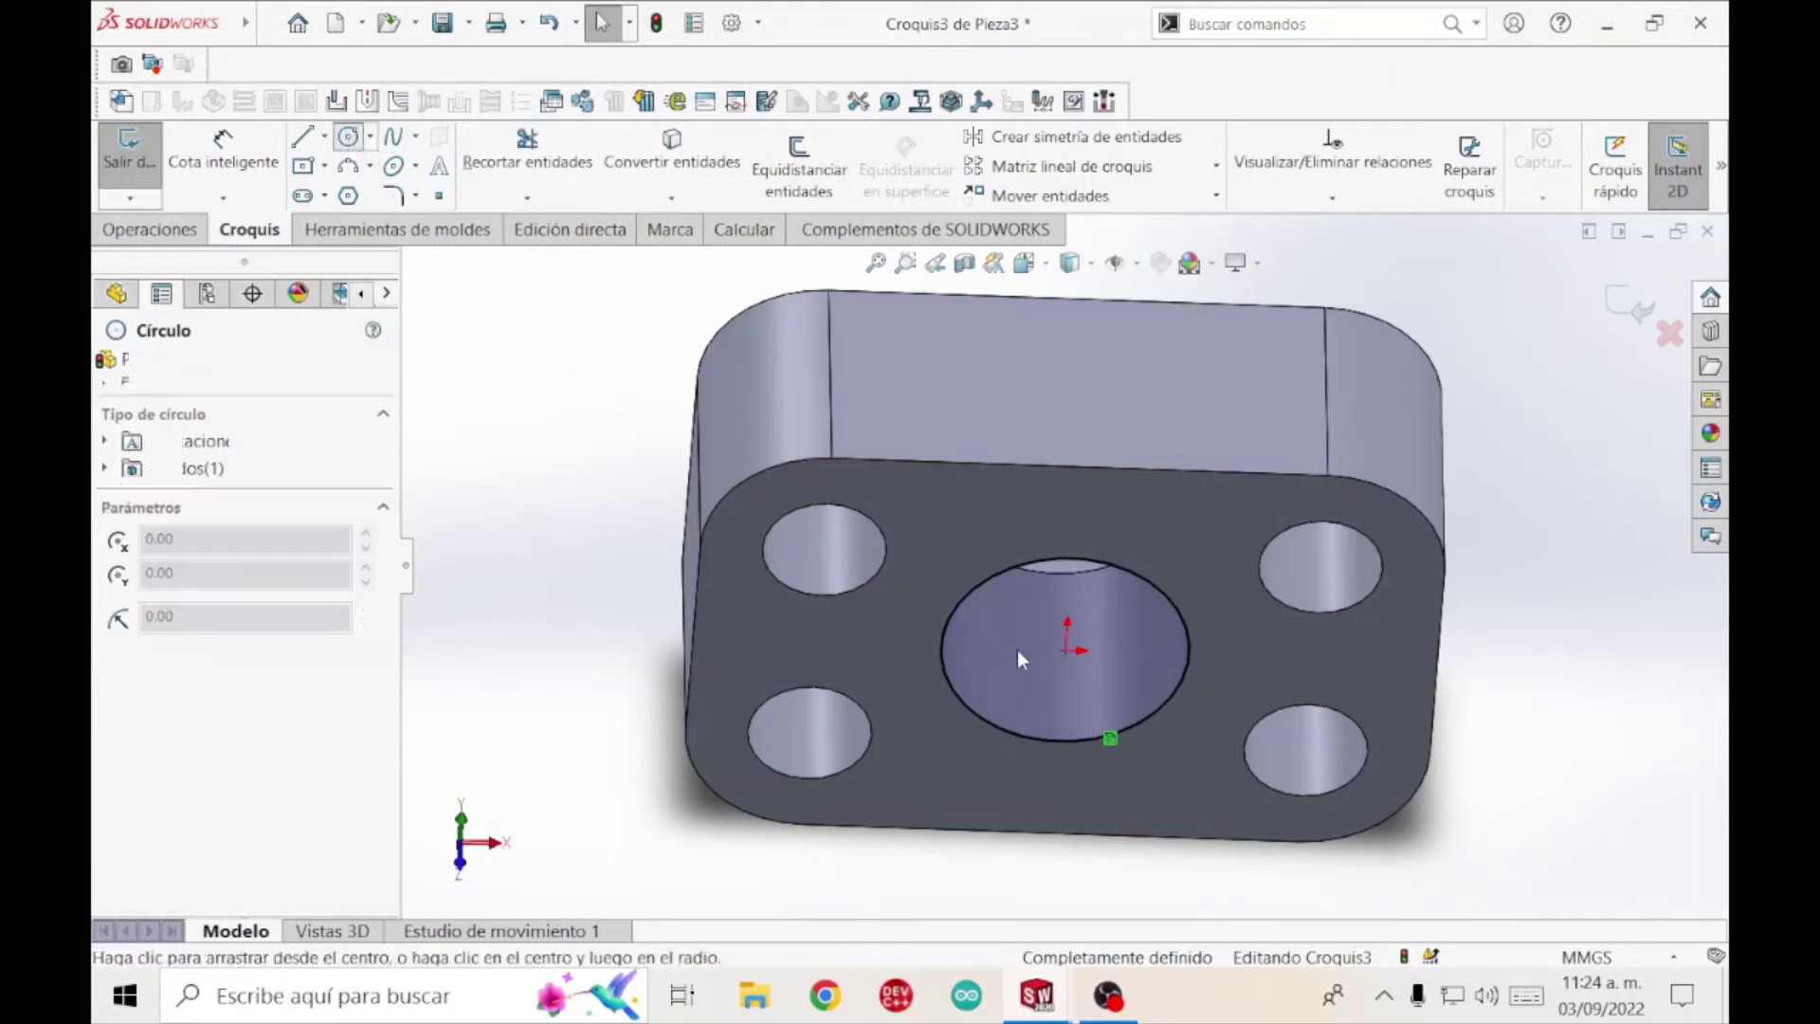
pyautogui.click(1068, 652)
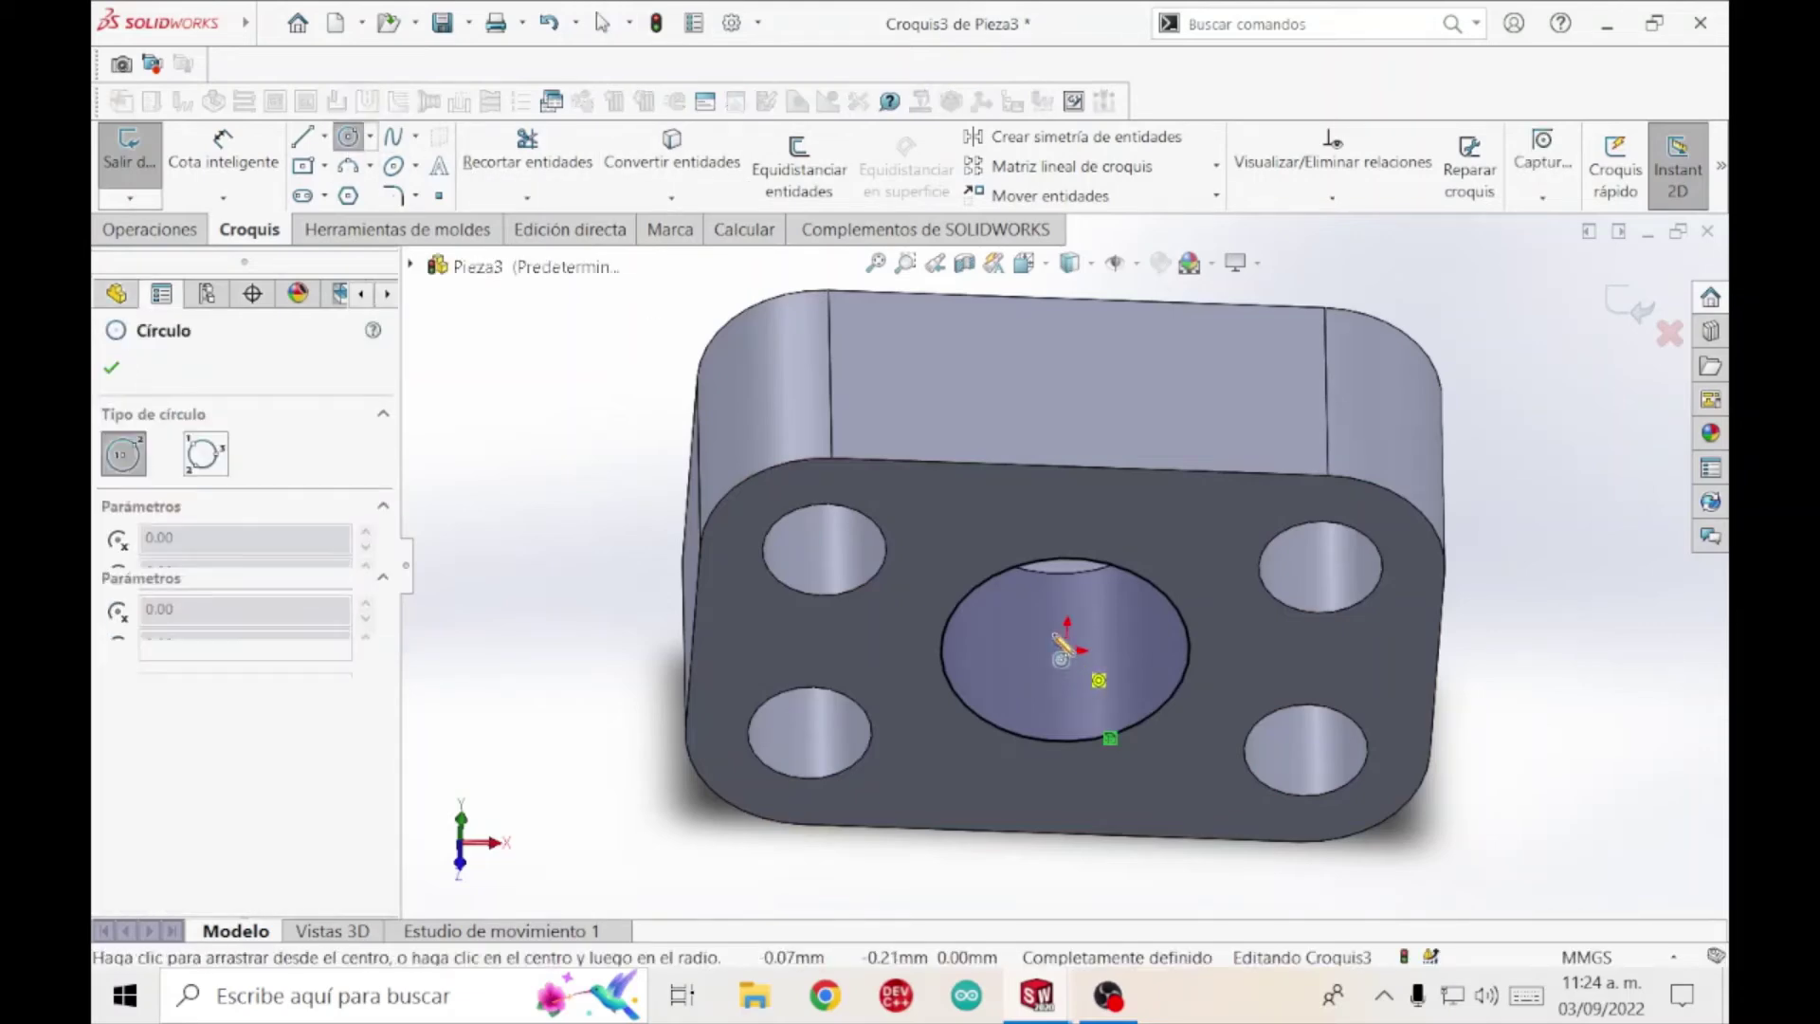
pyautogui.click(1003, 559)
pyautogui.click(223, 147)
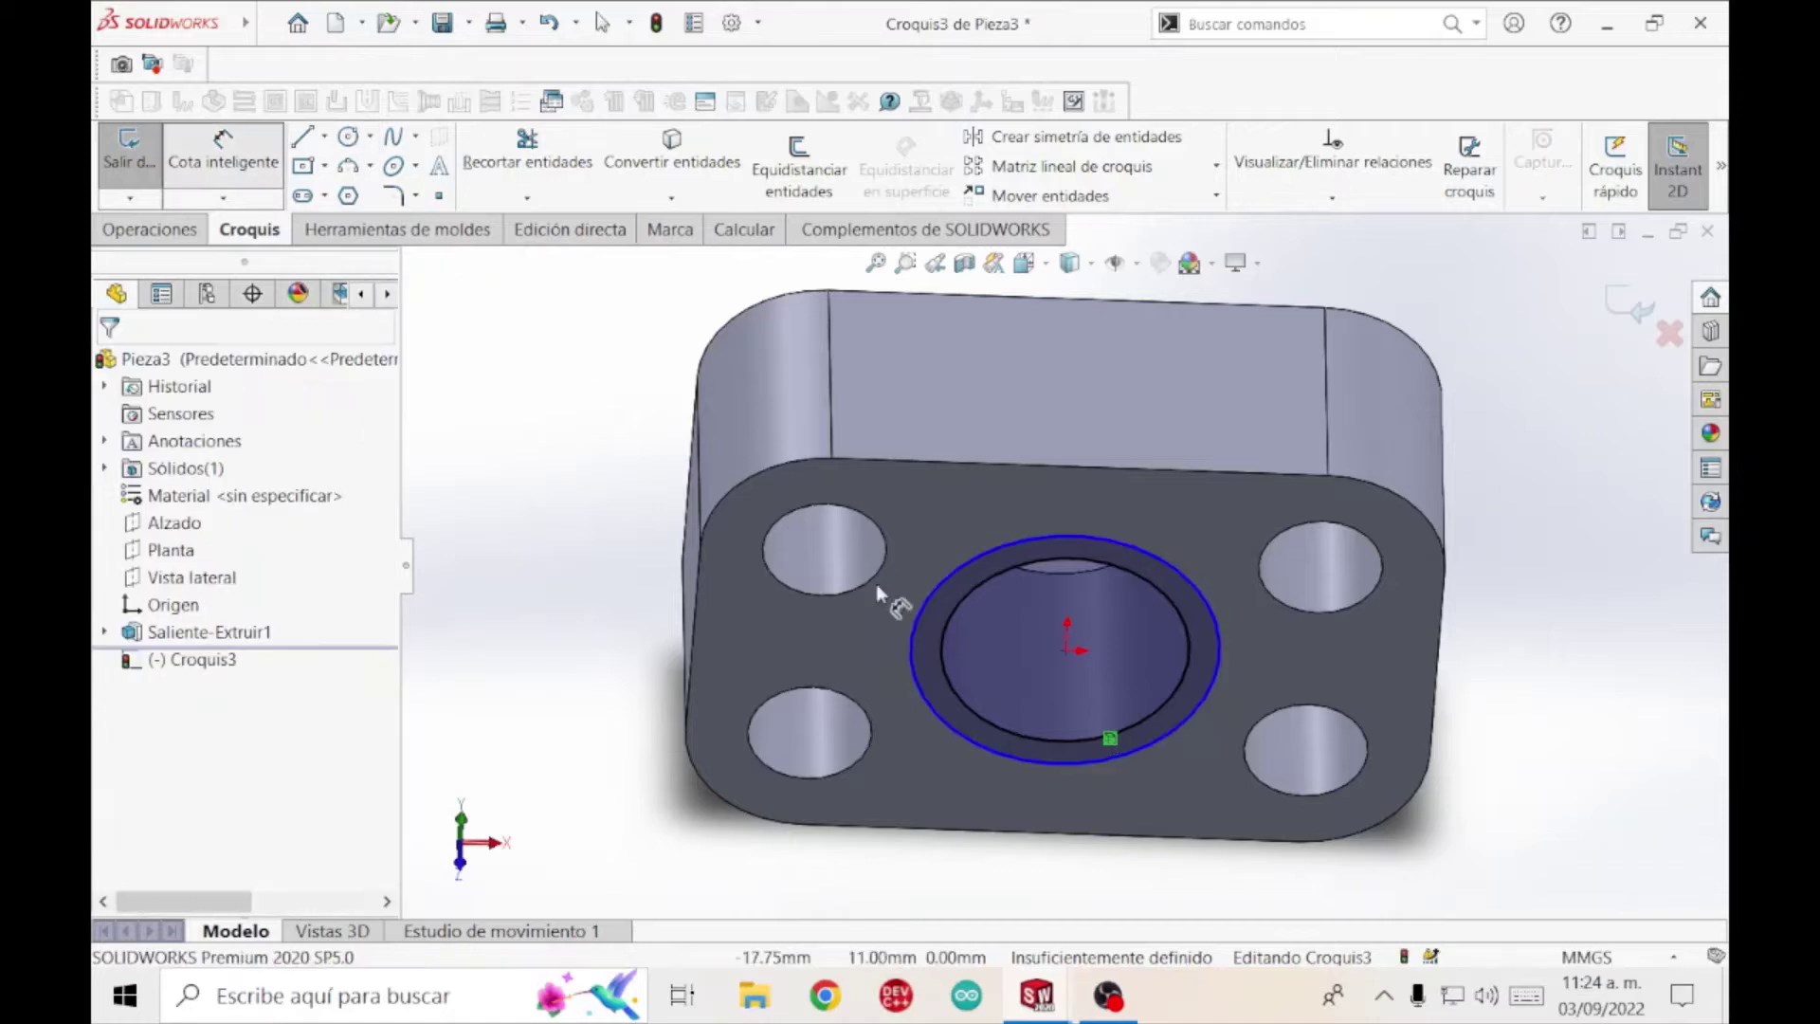
pyautogui.click(913, 634)
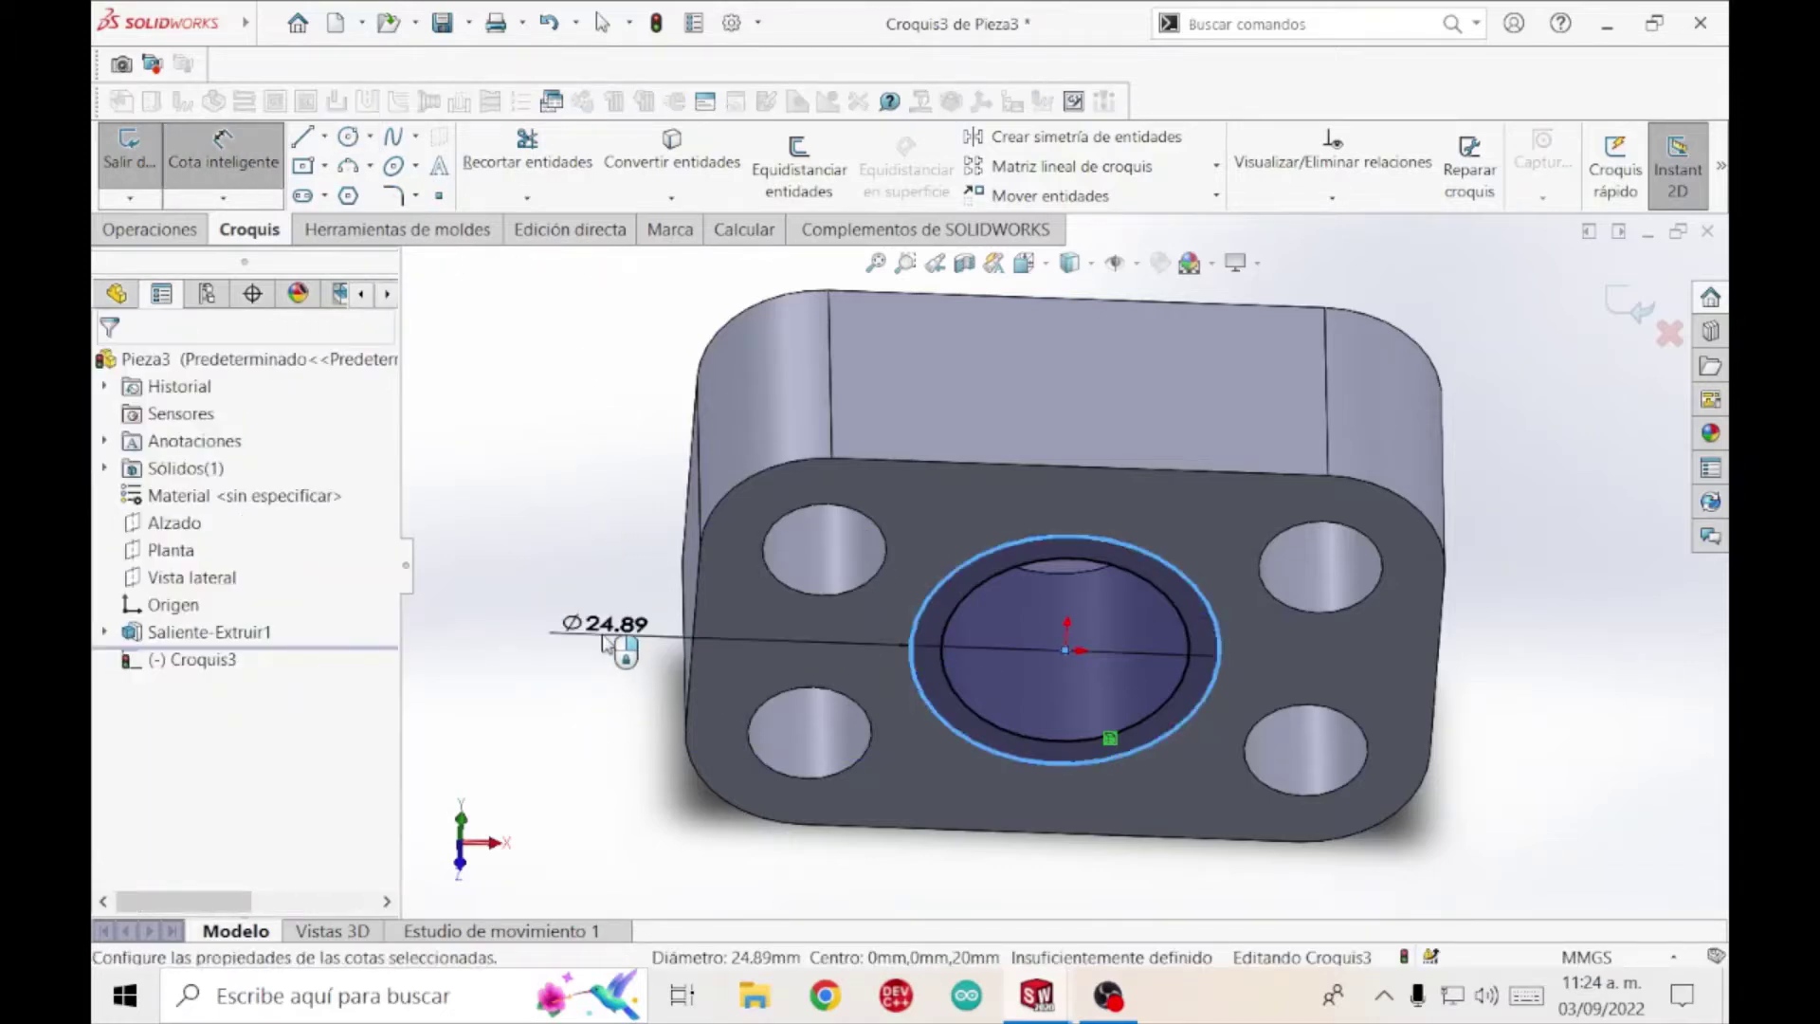
pyautogui.click(607, 645)
pyautogui.write('26')
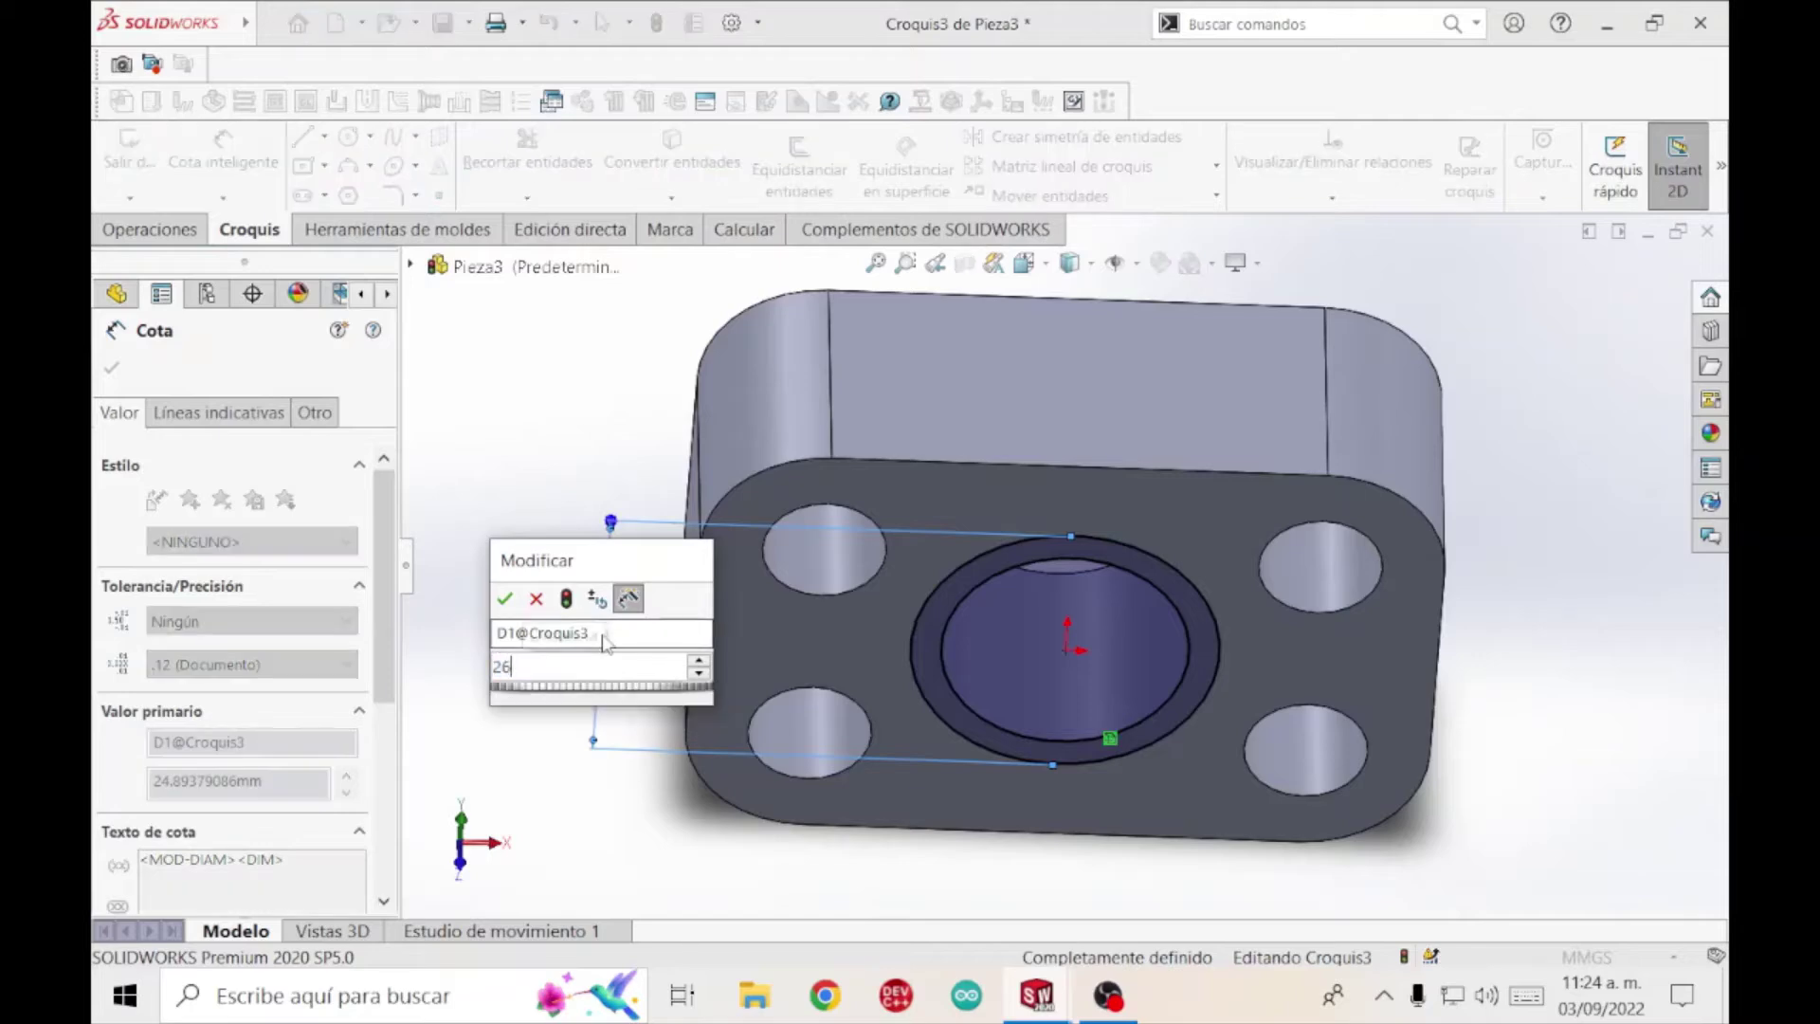
pyautogui.press('Return')
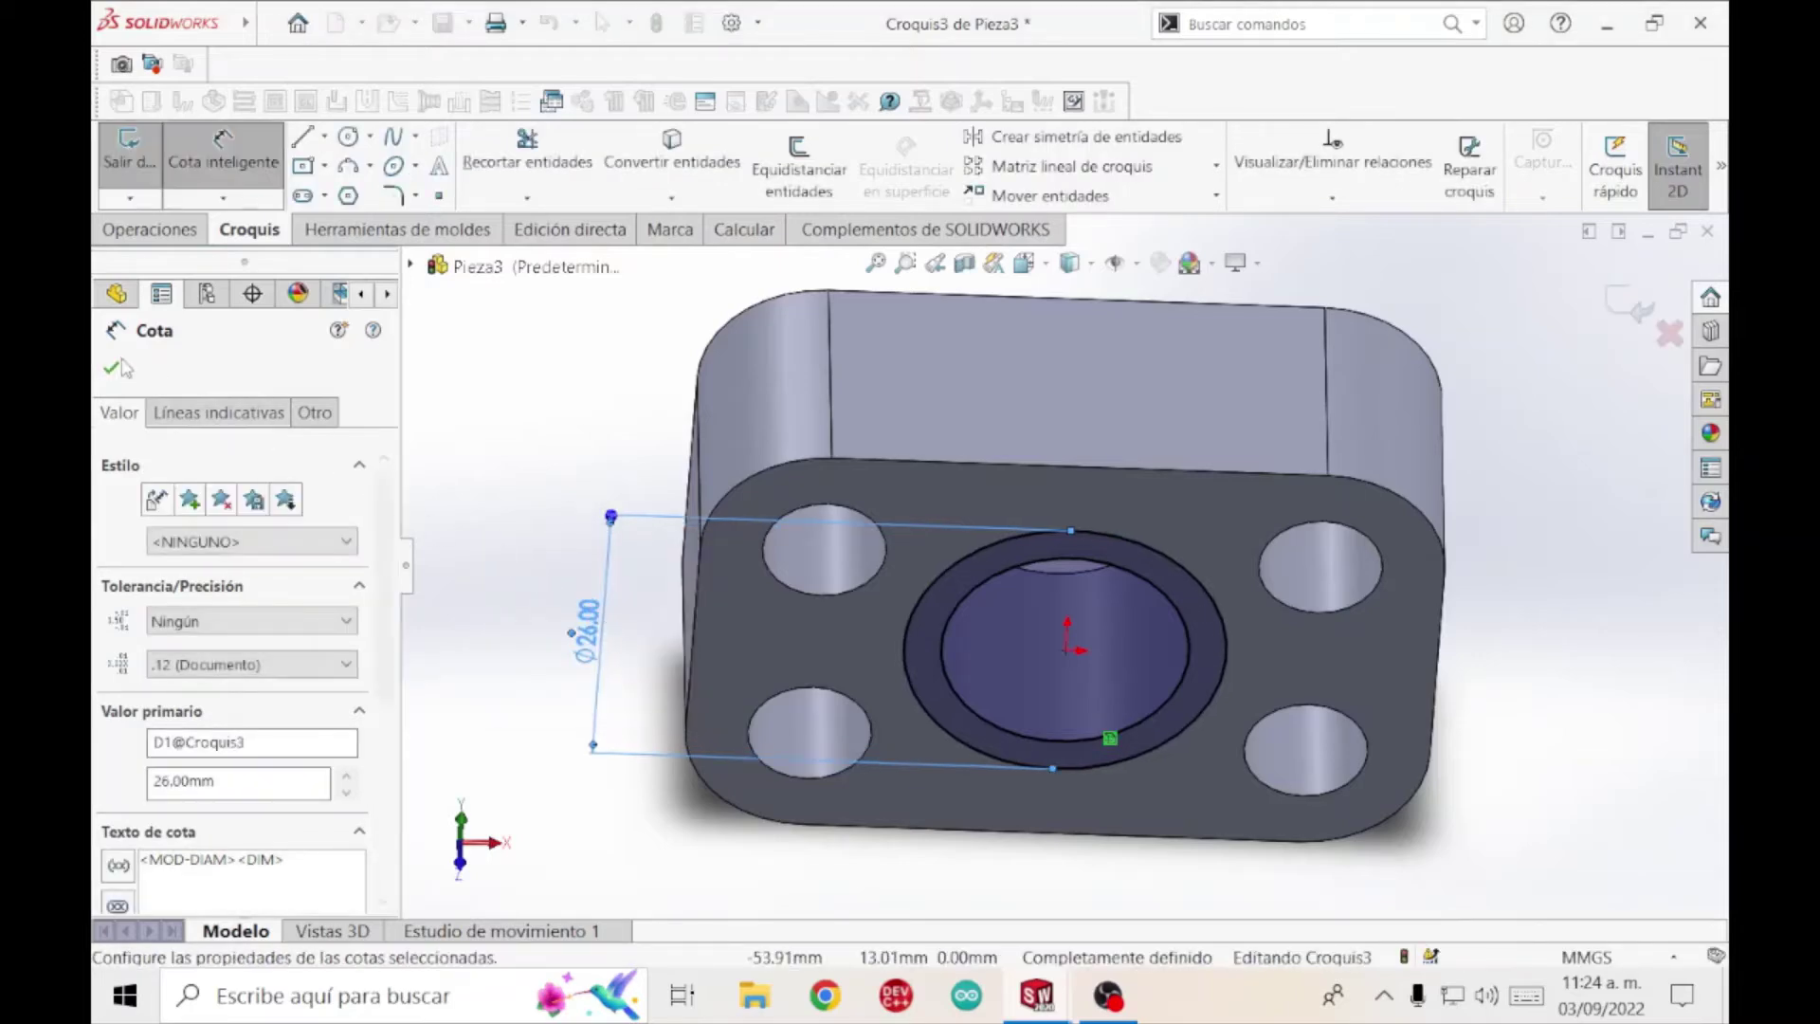
# Finish the ring sketch and start a new sketch on the Planta plane, viewed face-on.
pyautogui.click(113, 366)
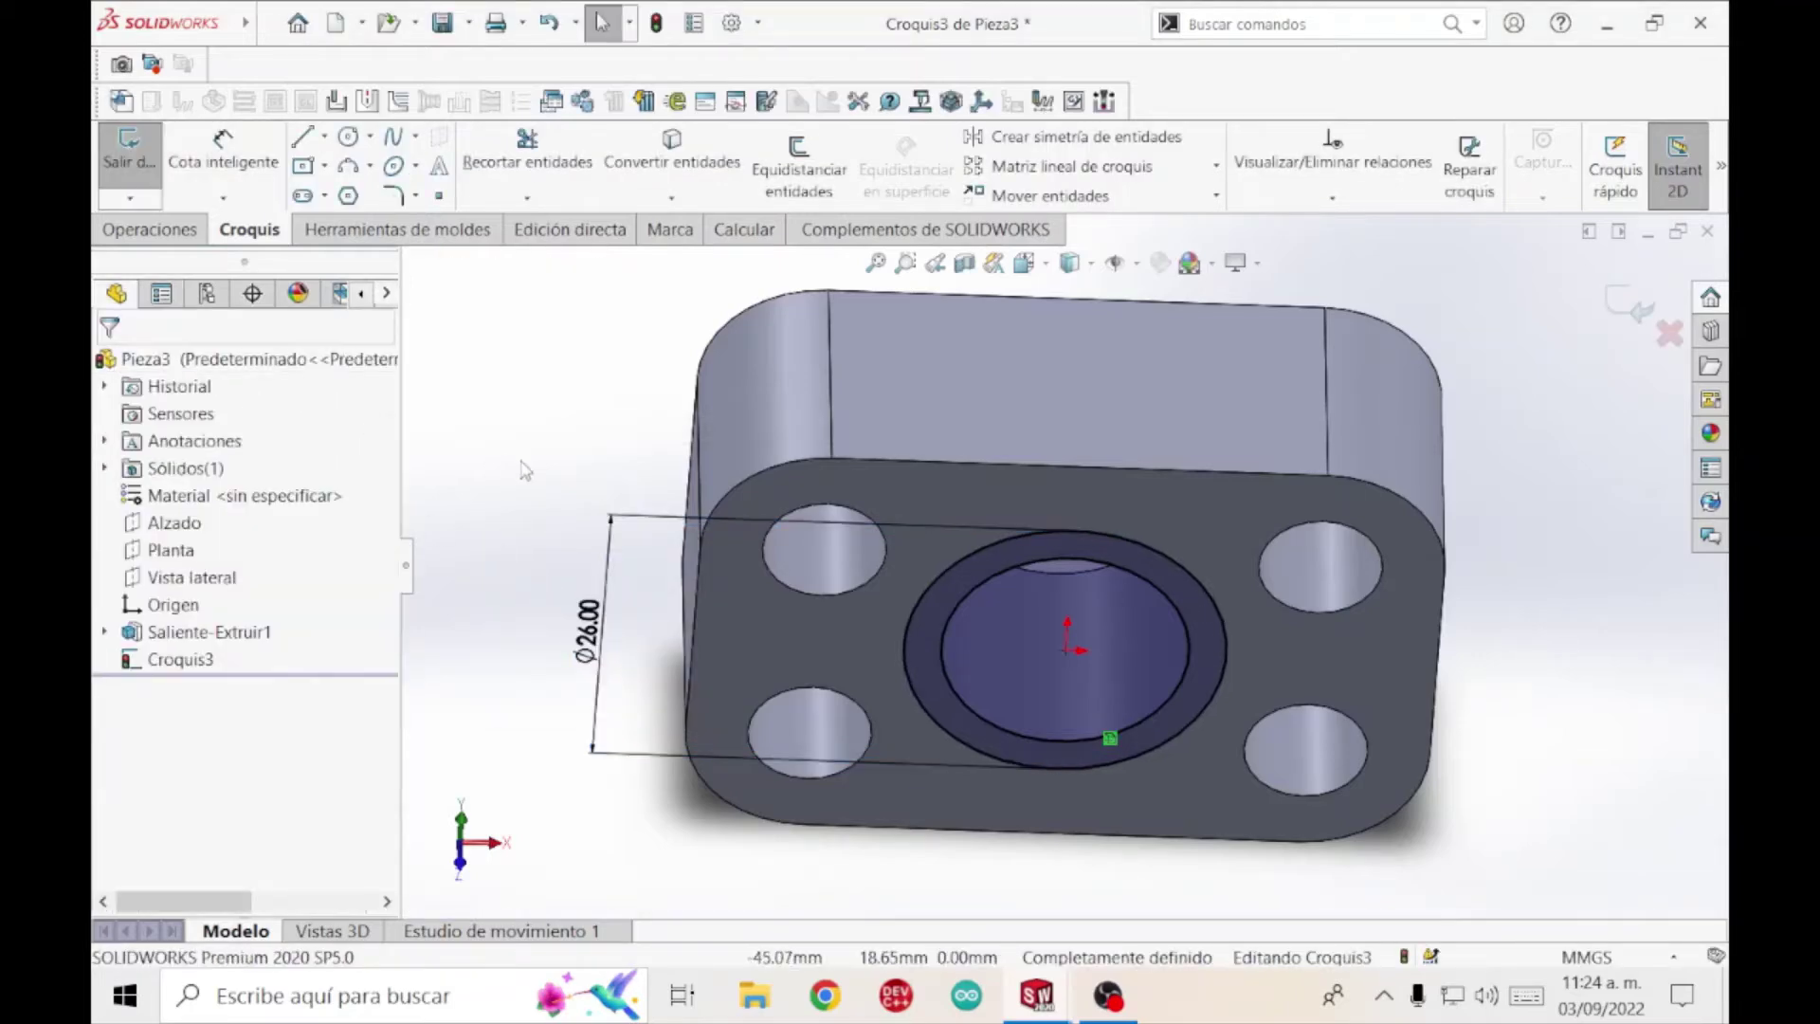
pyautogui.click(117, 163)
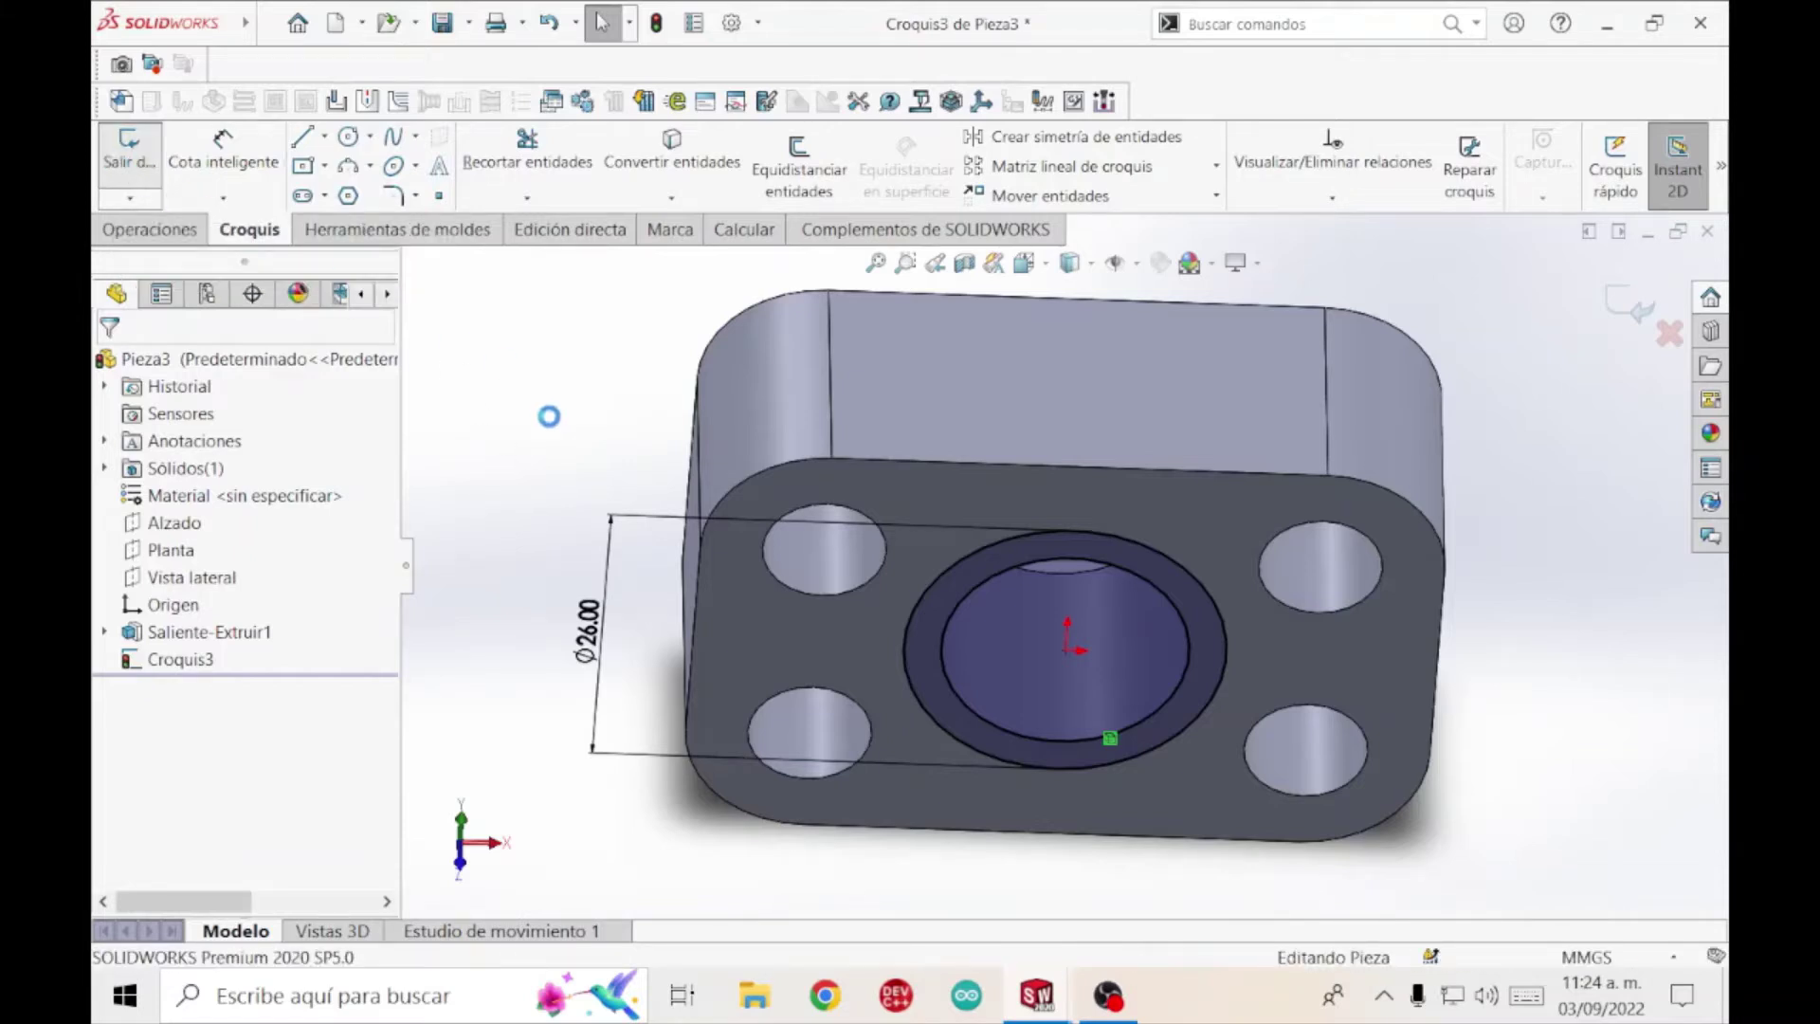
pyautogui.click(172, 551)
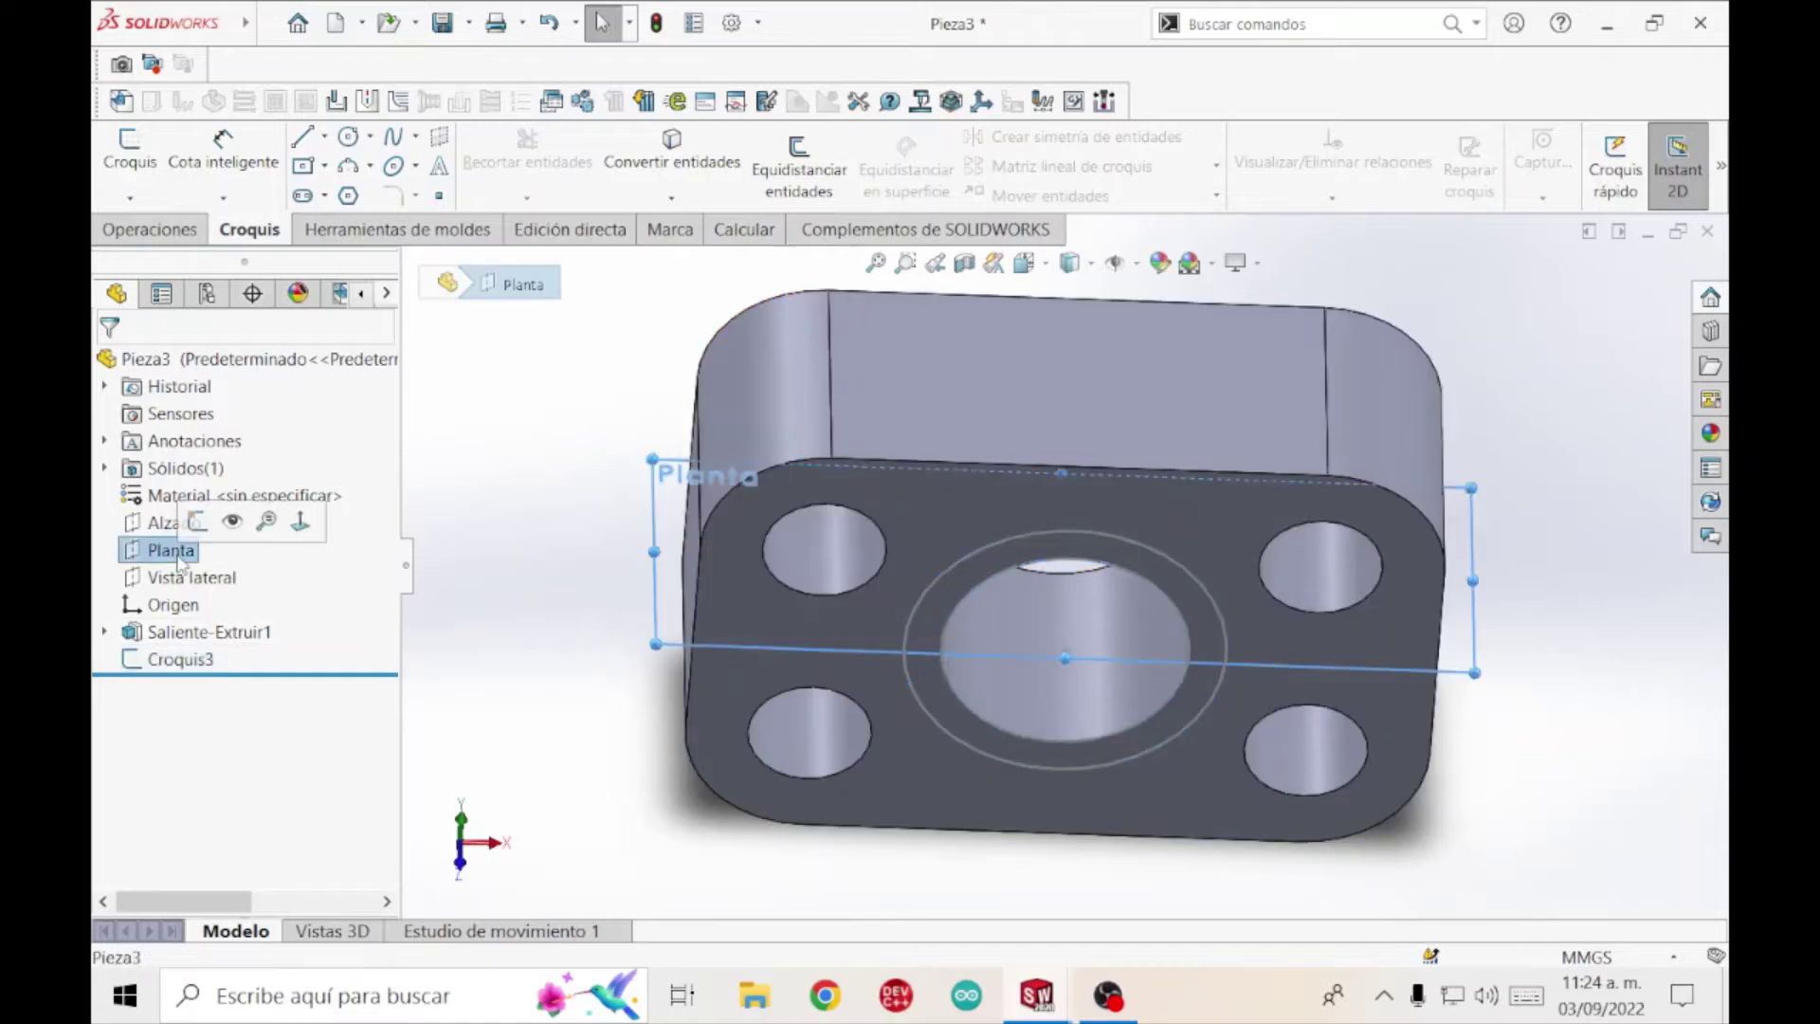
pyautogui.click(300, 521)
pyautogui.click(152, 554)
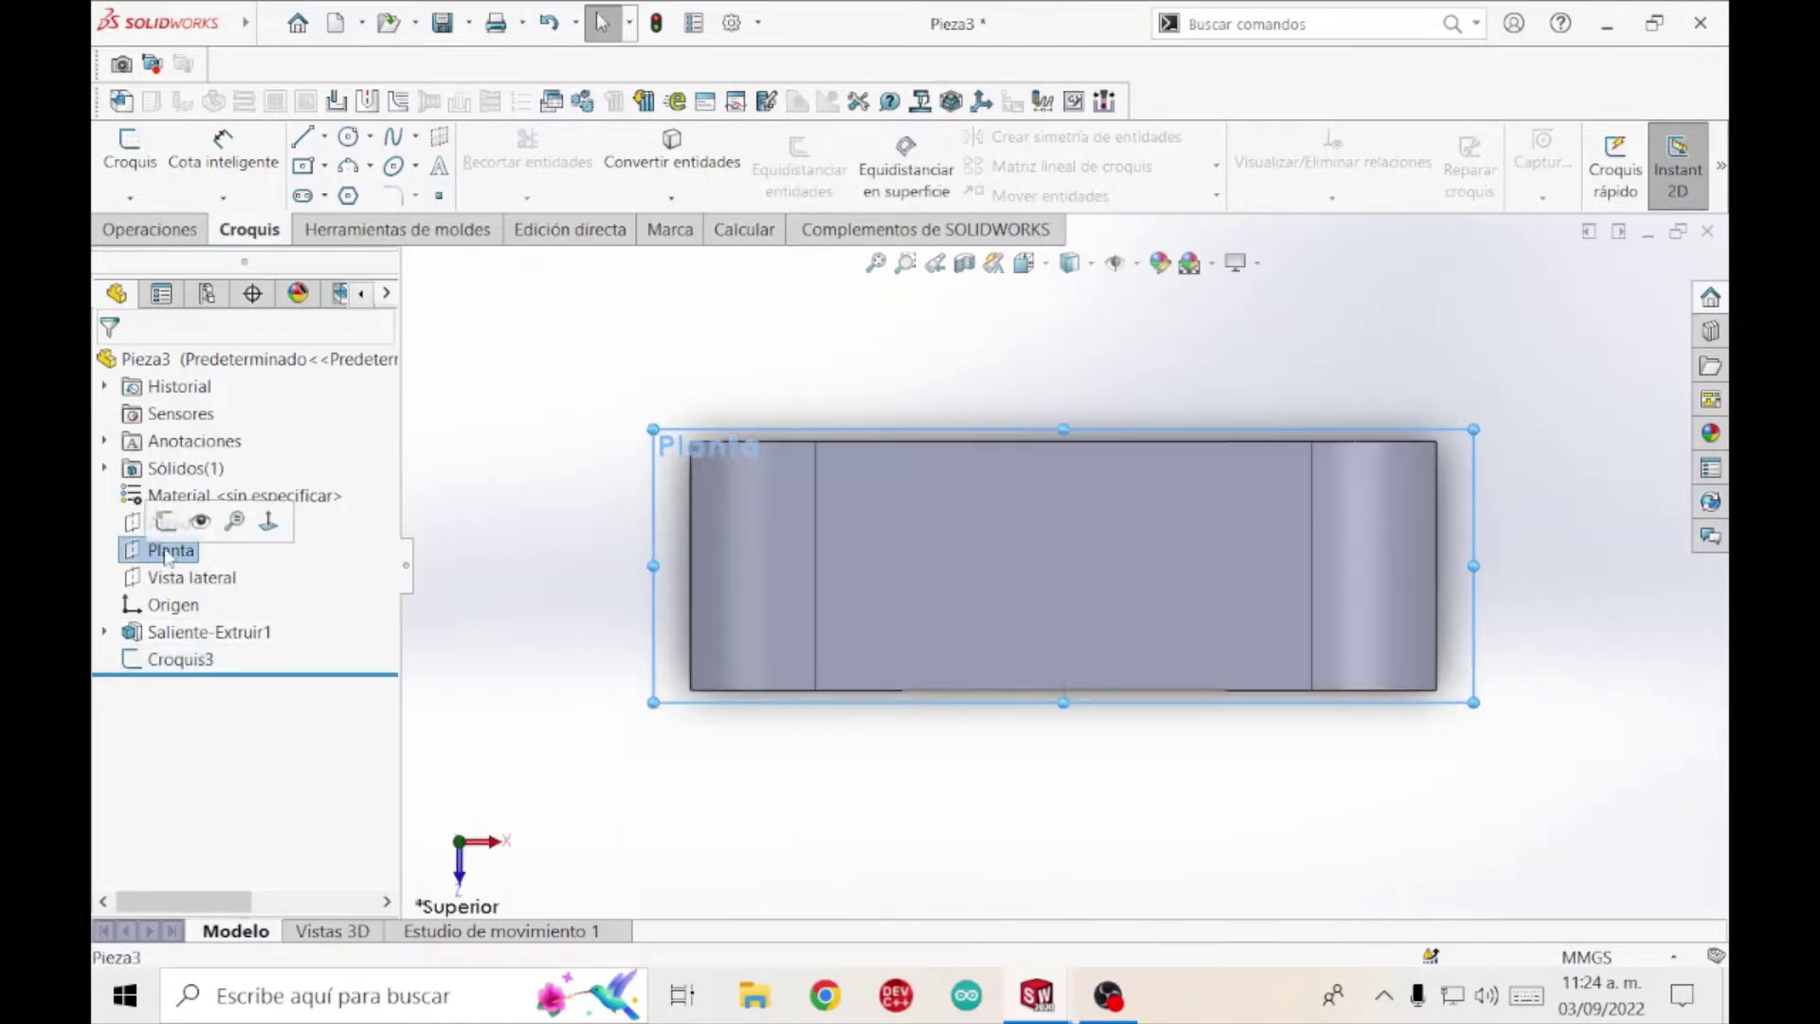
pyautogui.click(171, 522)
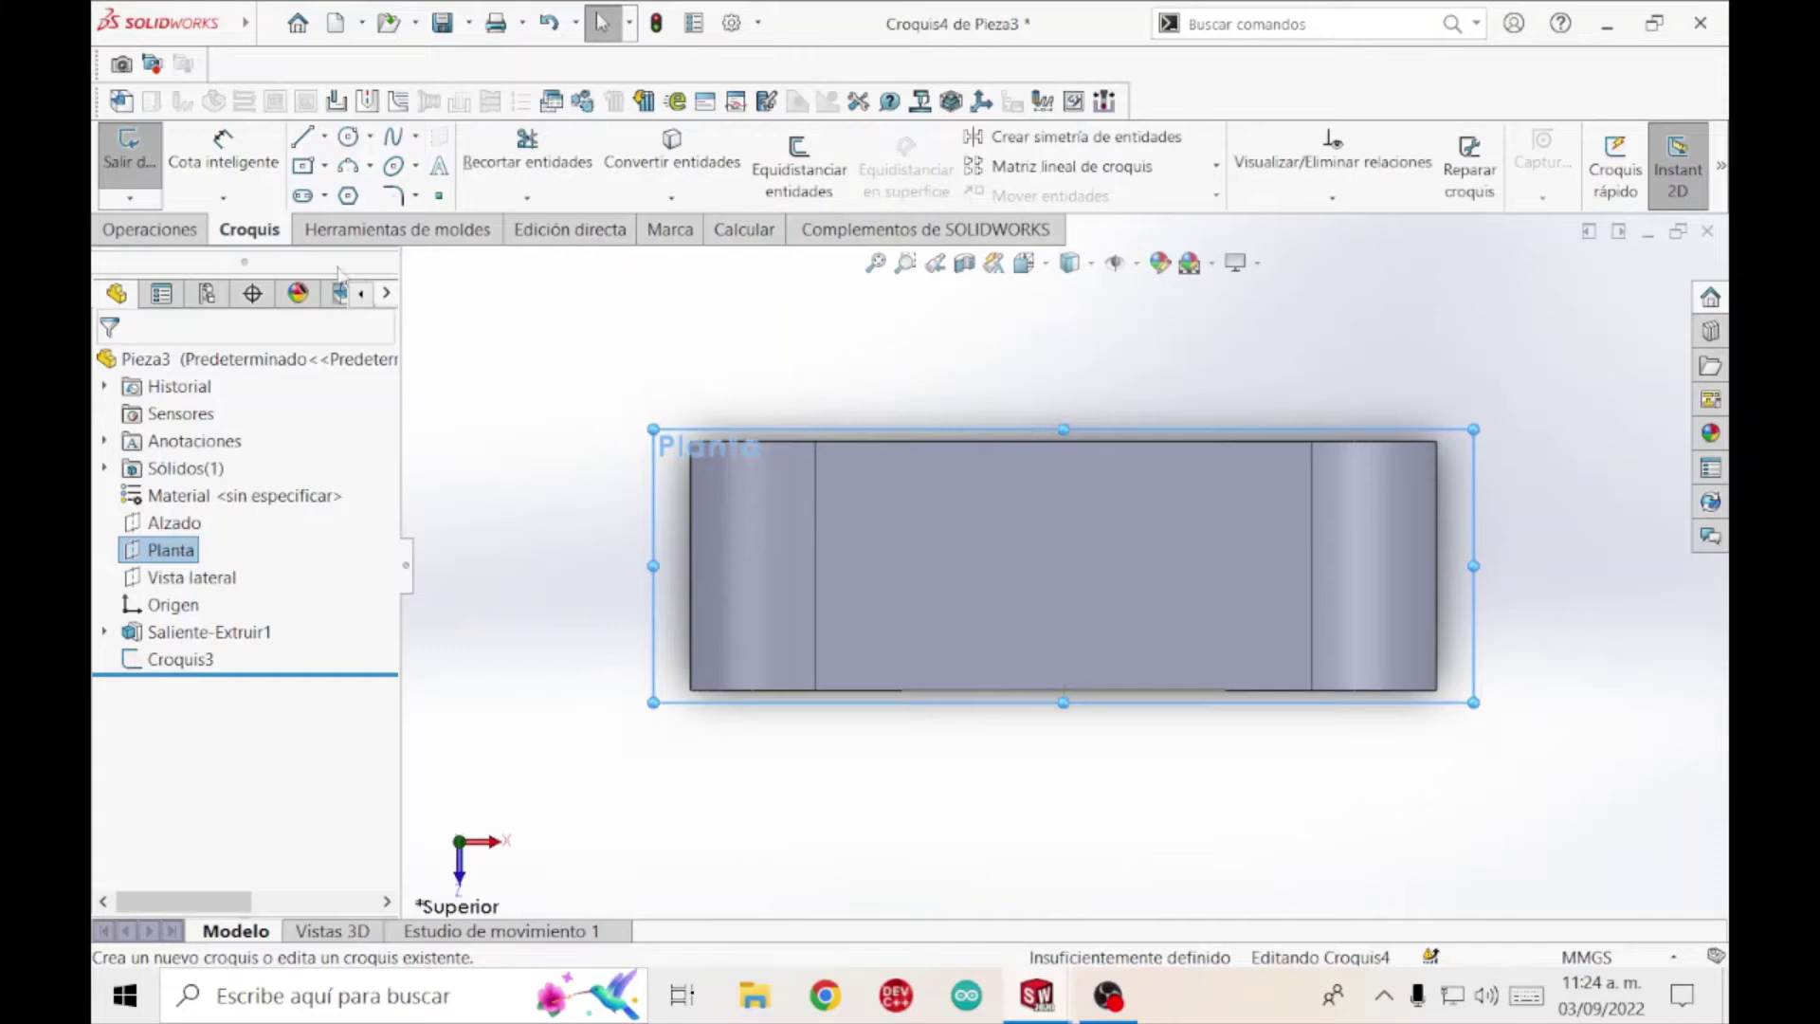
# Draw a vertical line about 28 mm long from the ring's center through the origin, plus a connected diagonal line about 5 mm long.
pyautogui.click(305, 138)
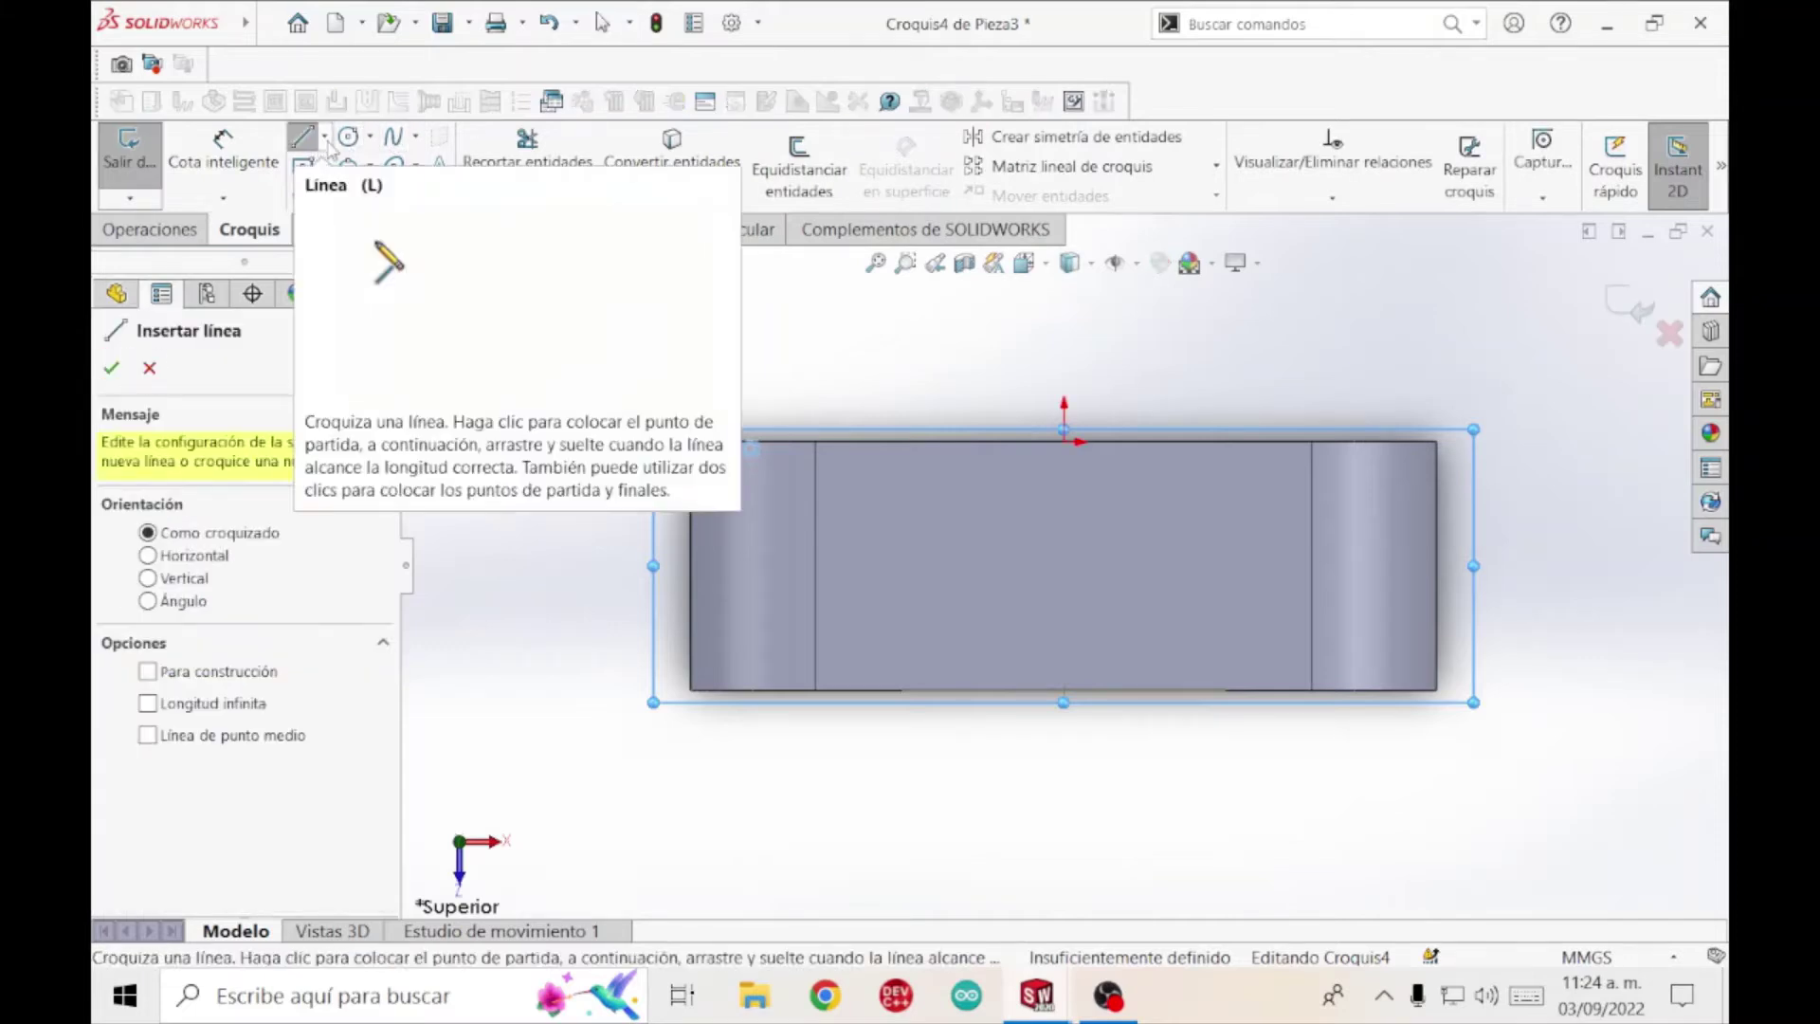
pyautogui.click(1062, 689)
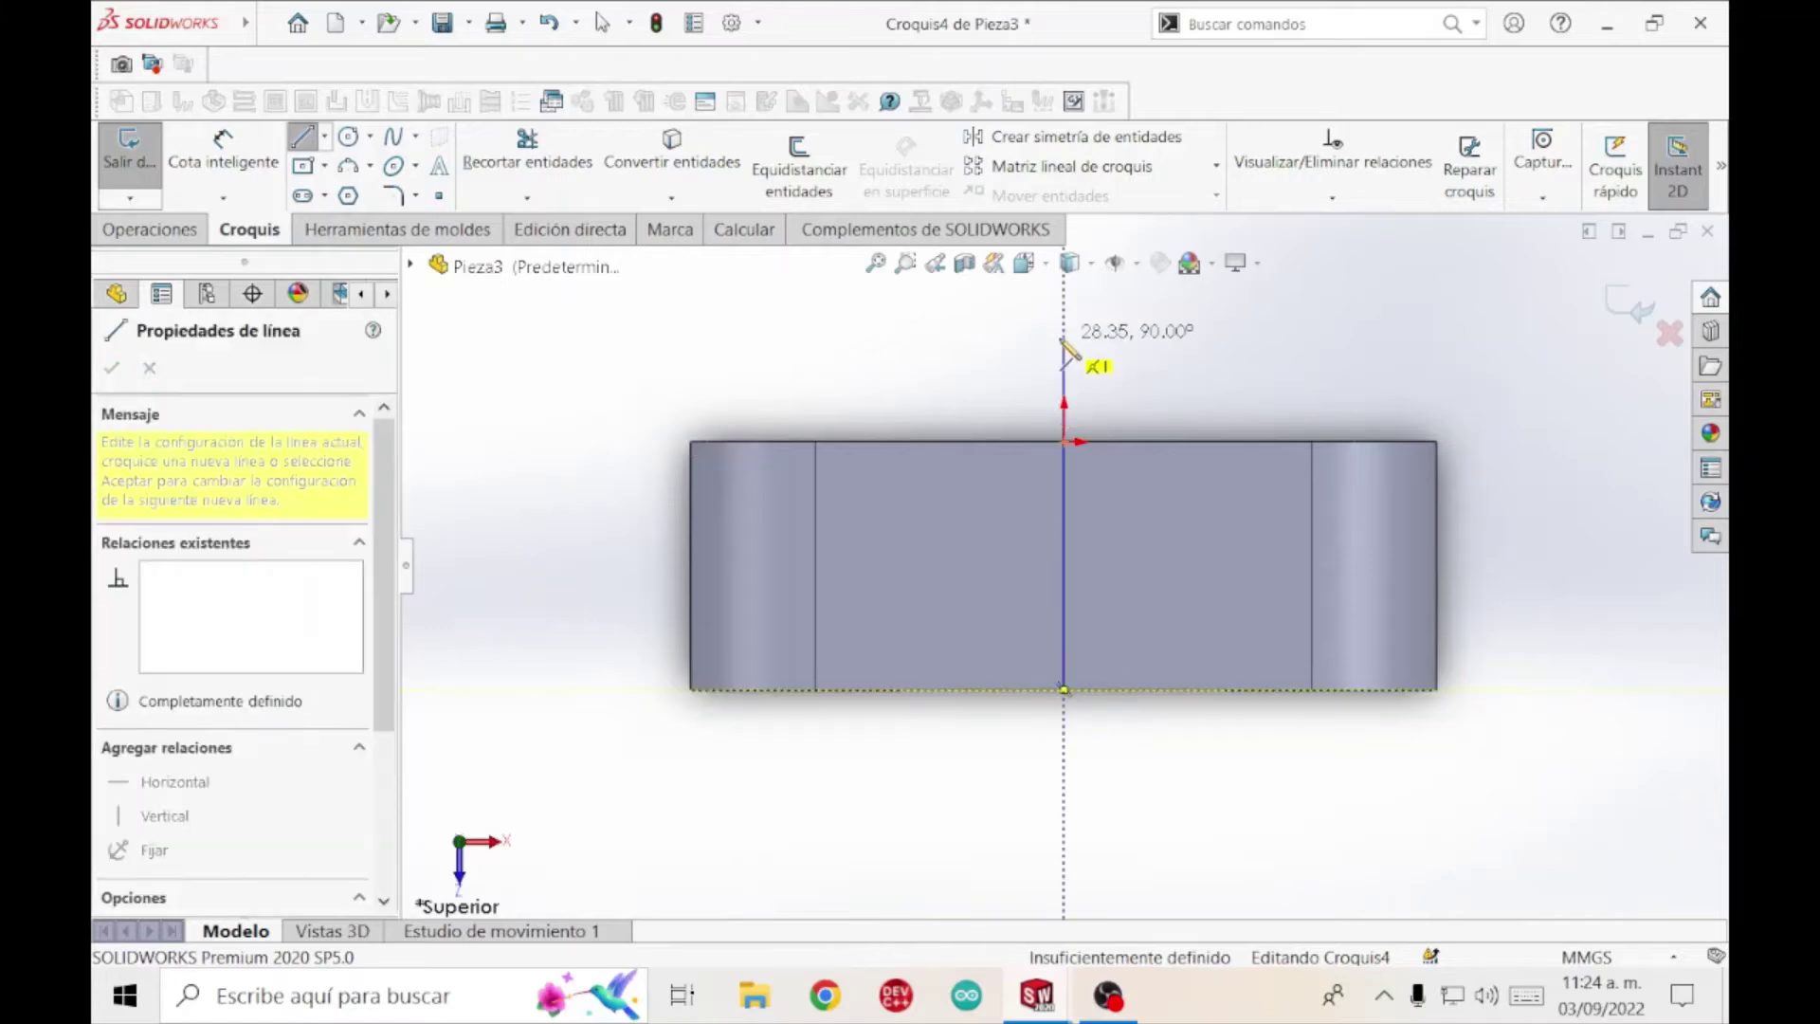
pyautogui.click(1064, 338)
pyautogui.click(1105, 299)
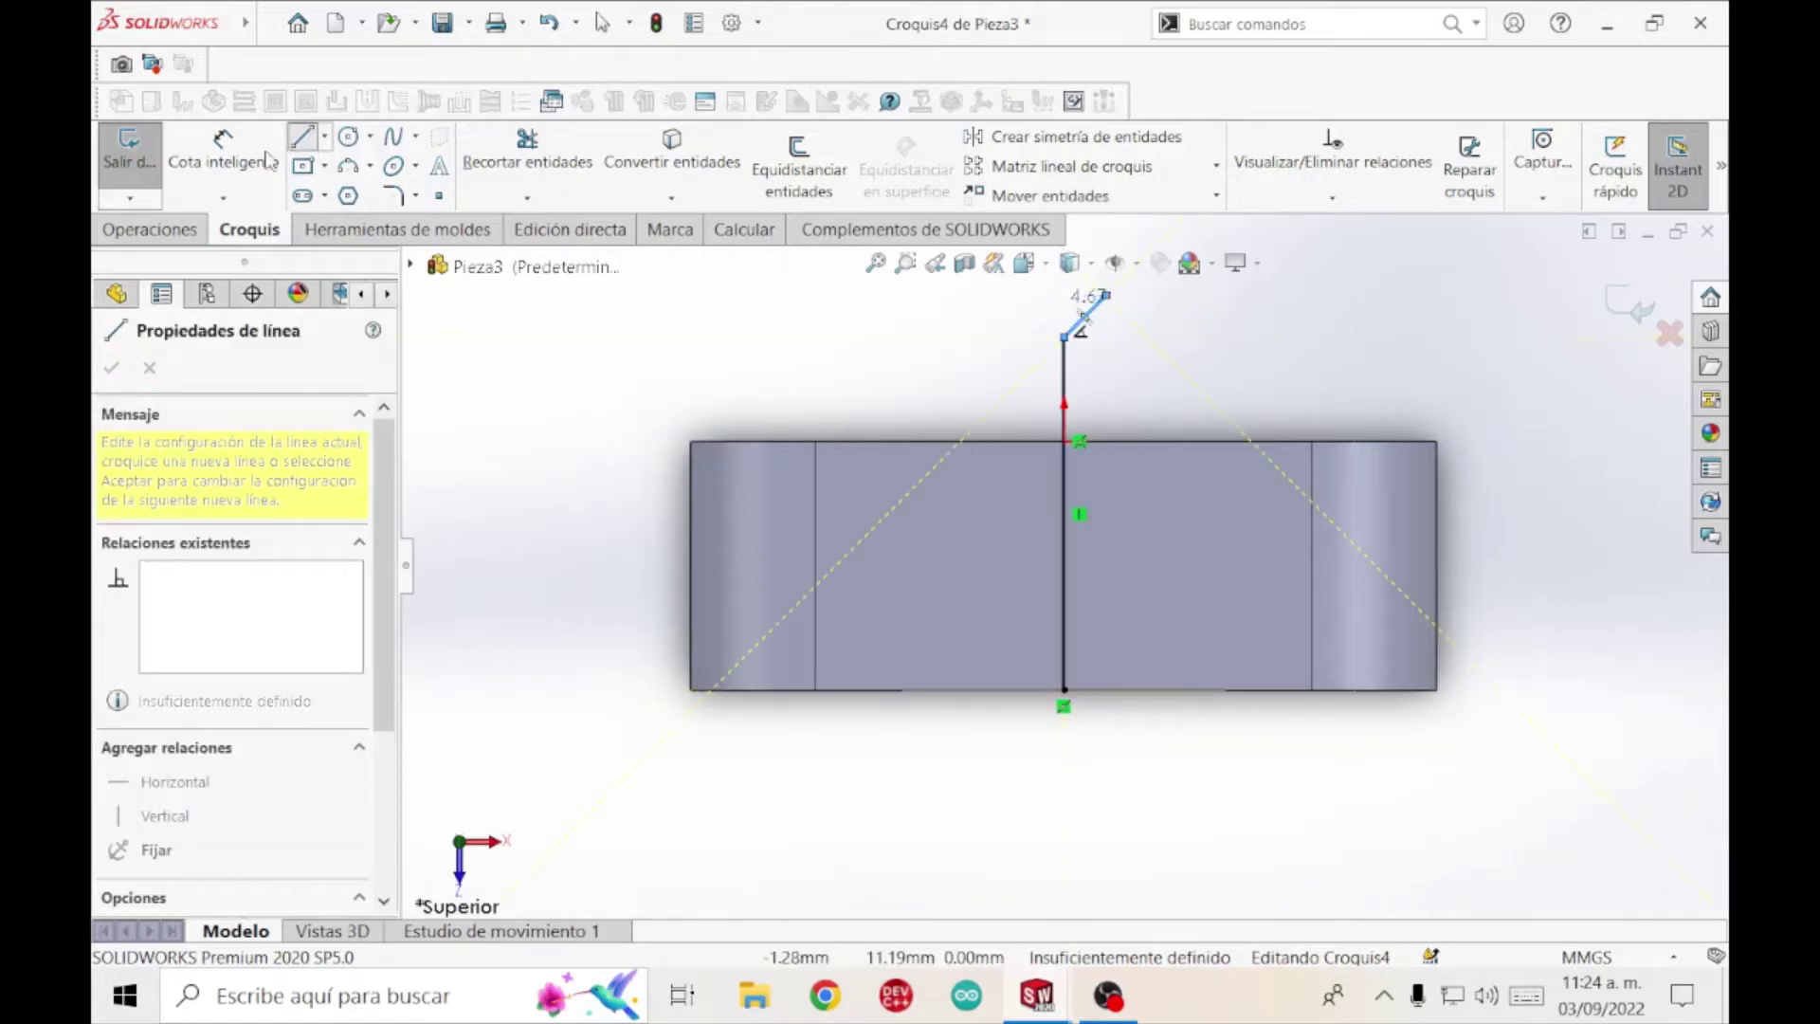
pyautogui.press('Escape')
pyautogui.press('Escape')
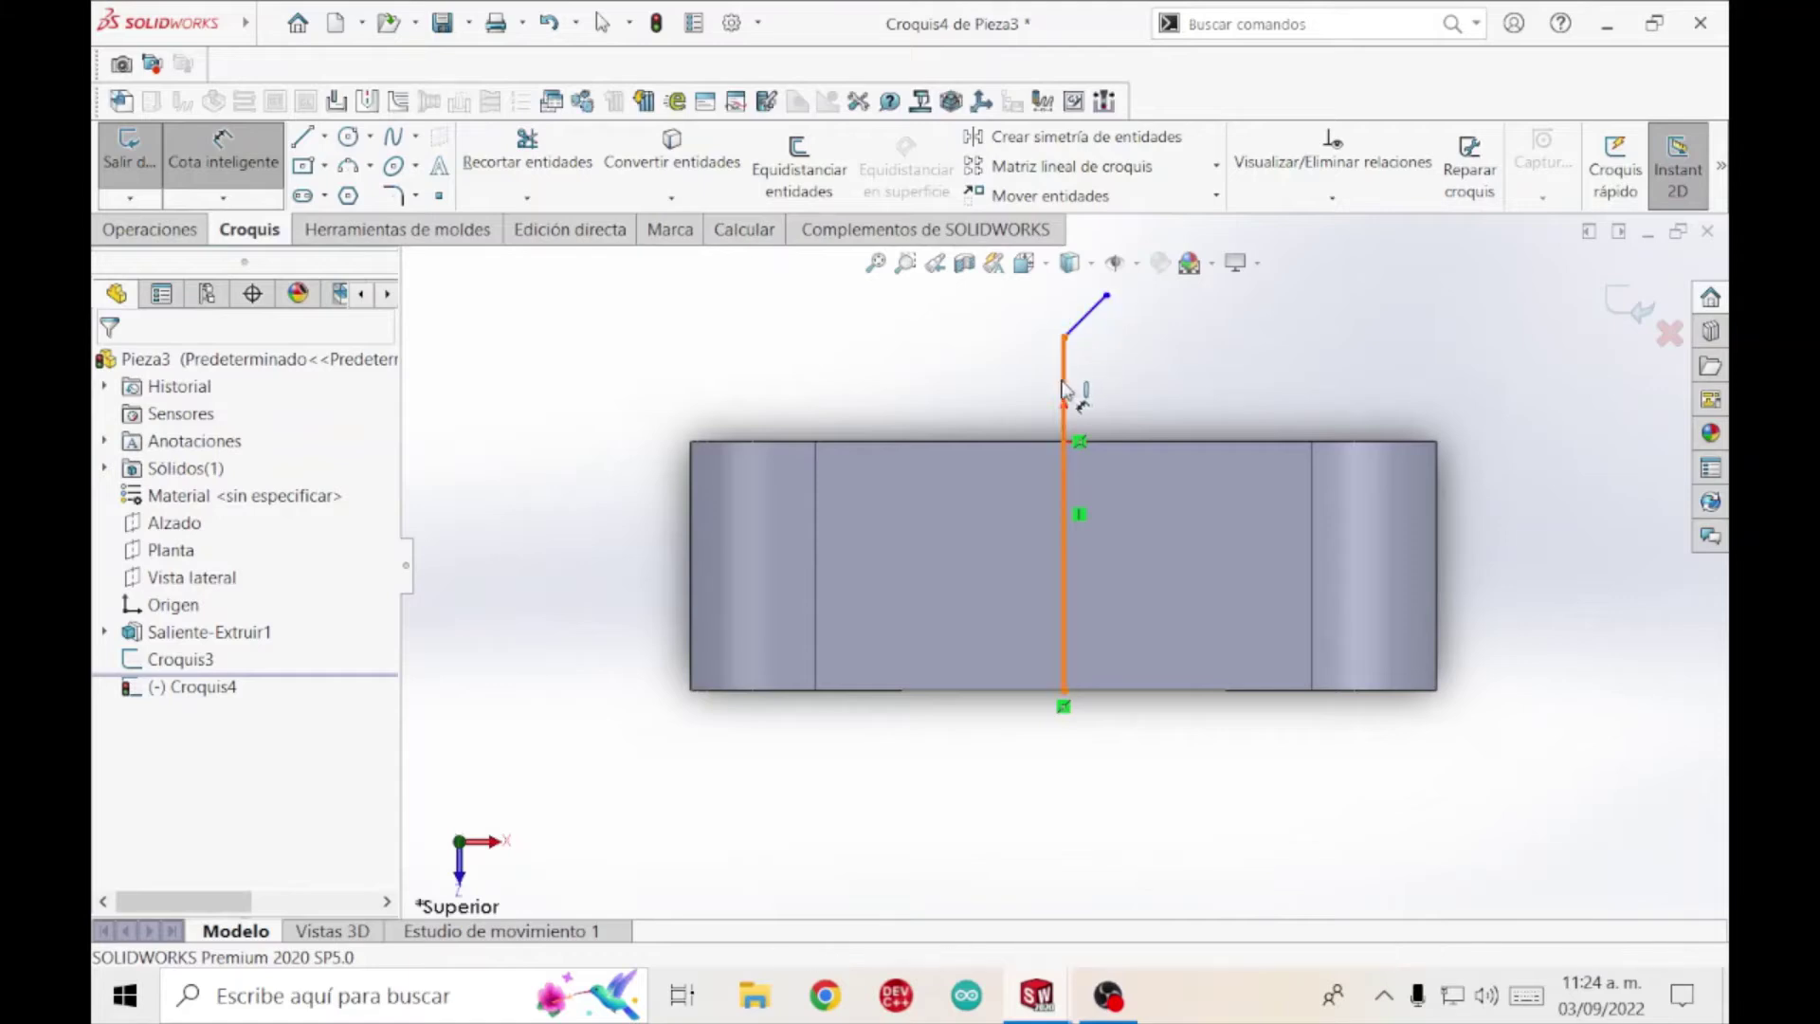
# Dimension the vertical path line to 50 mm.
pyautogui.click(1062, 384)
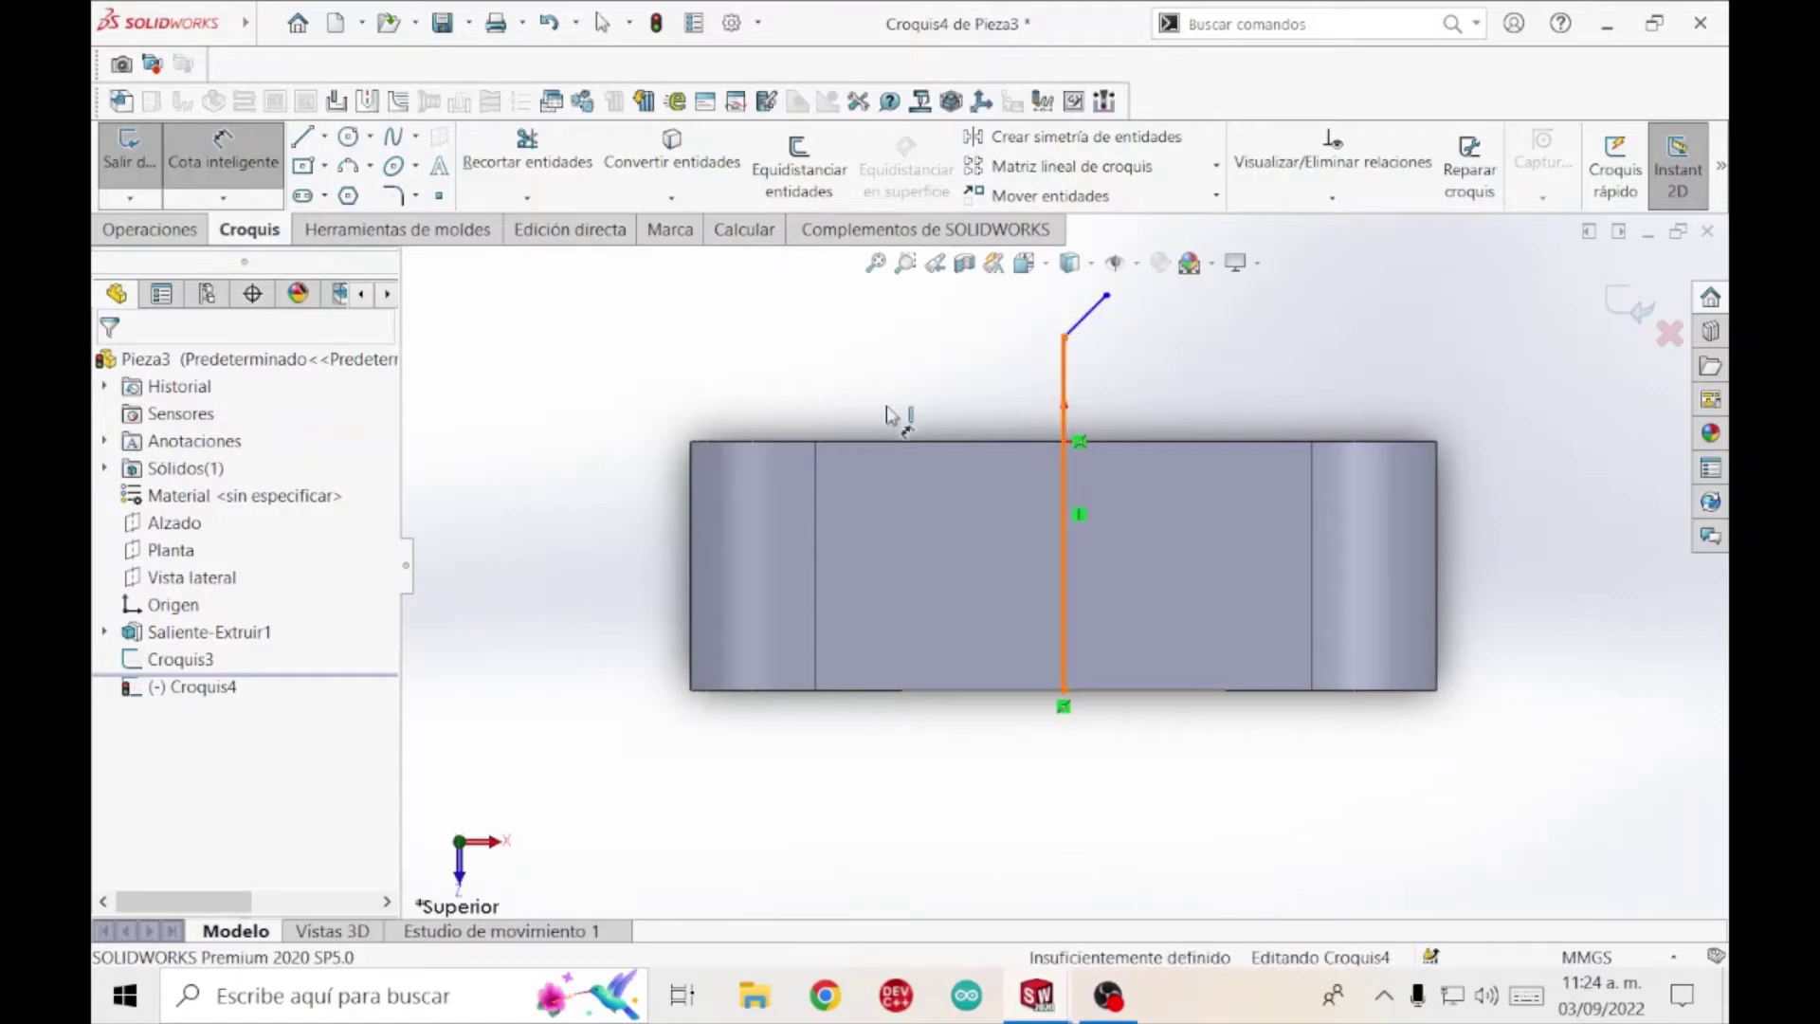
pyautogui.click(608, 429)
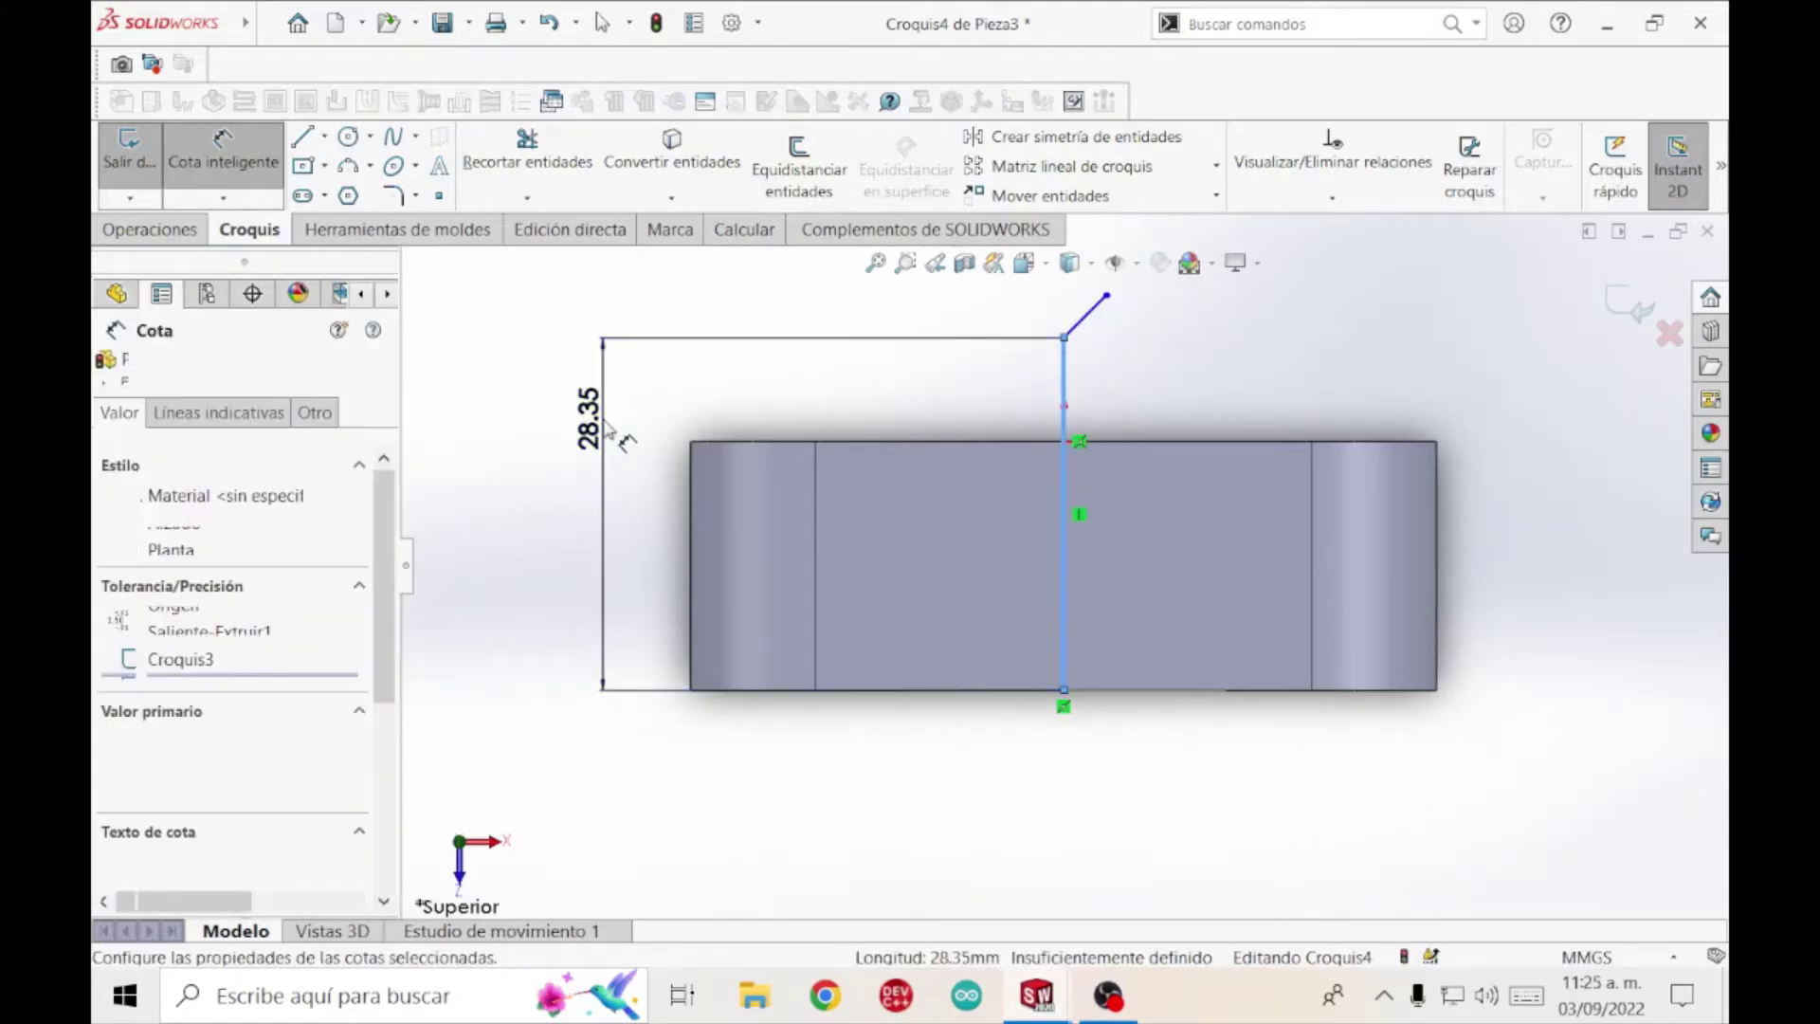
pyautogui.write('50')
pyautogui.press('Return')
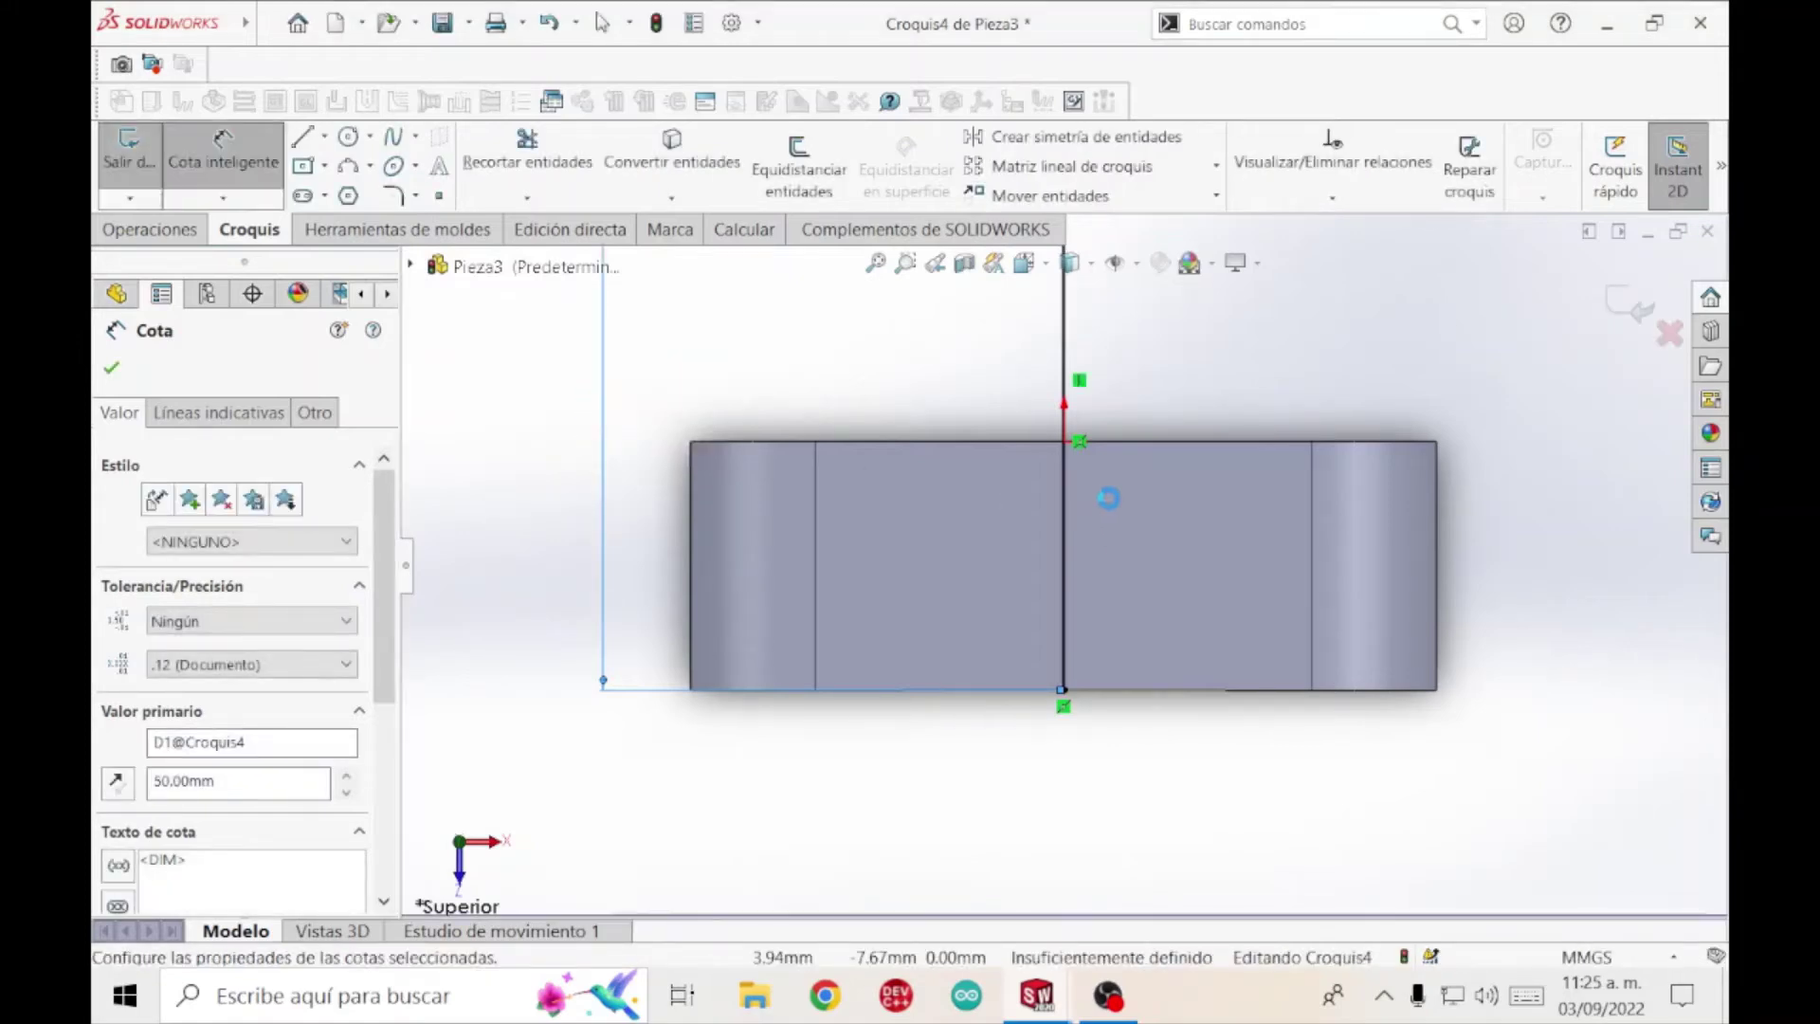
# Dimension the short diagonal path line to a length of 50 mm.
pyautogui.scroll(4, 1114, 536)
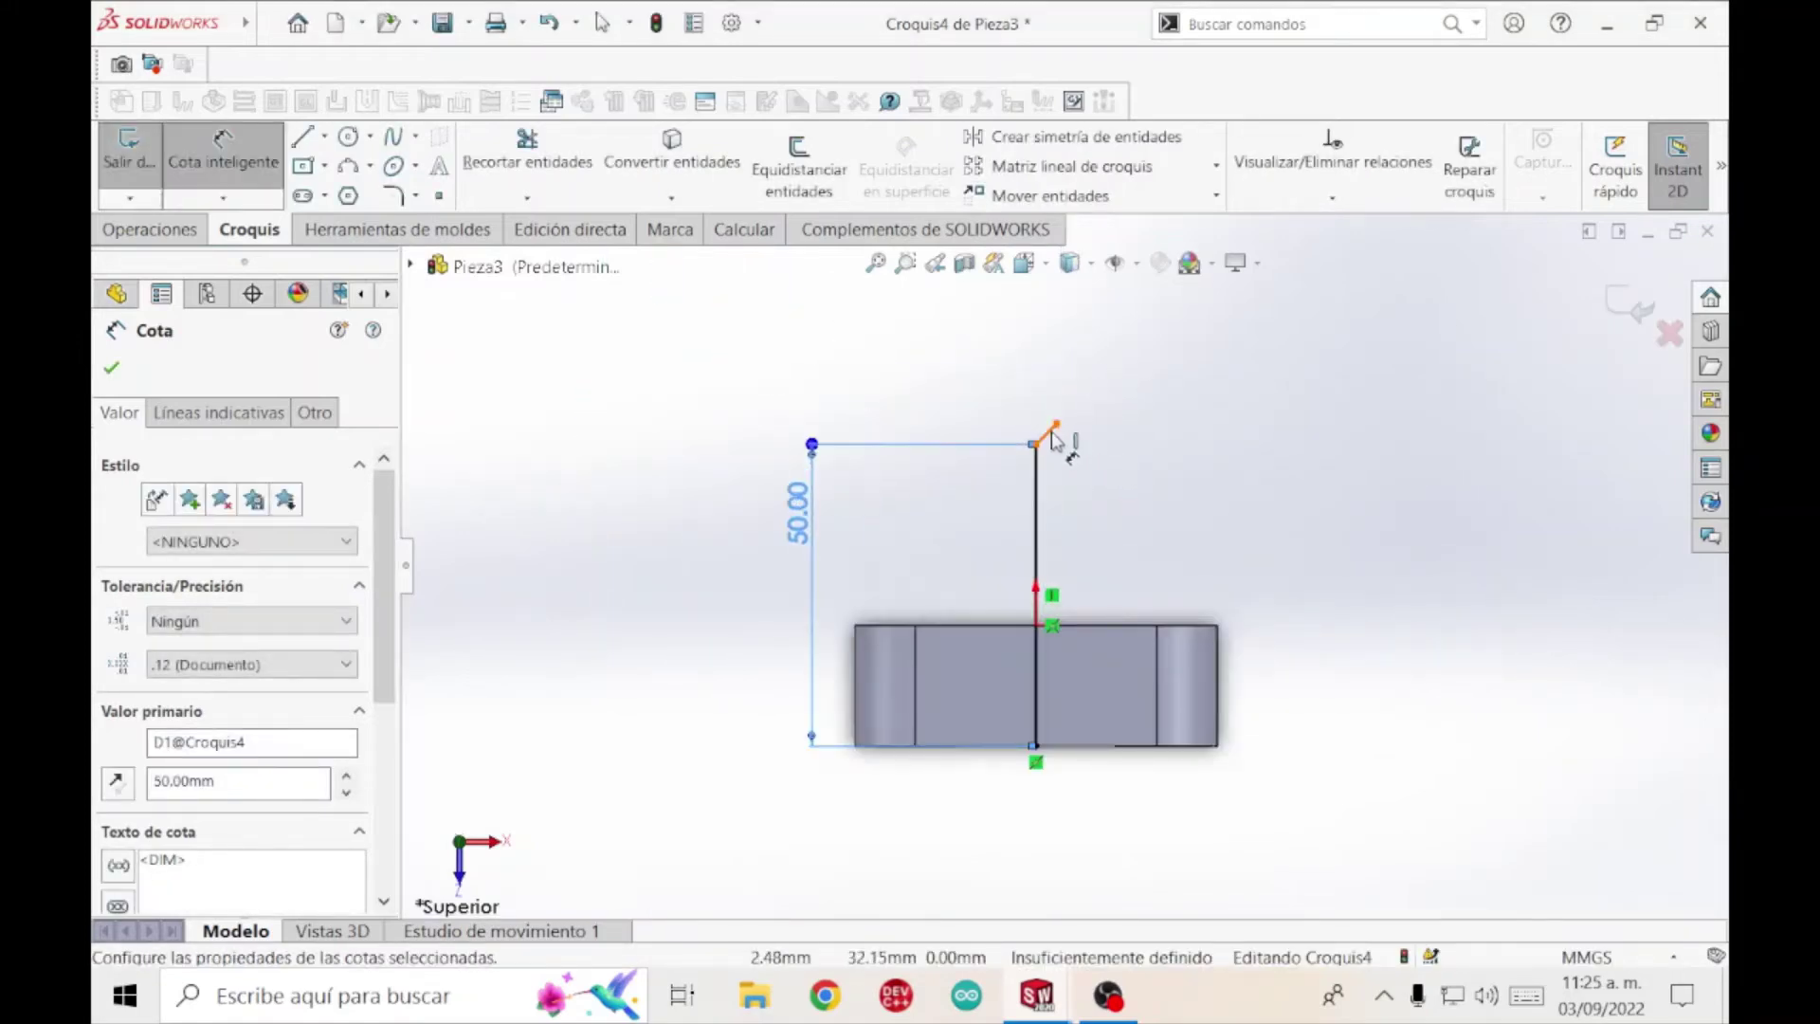
pyautogui.click(1050, 433)
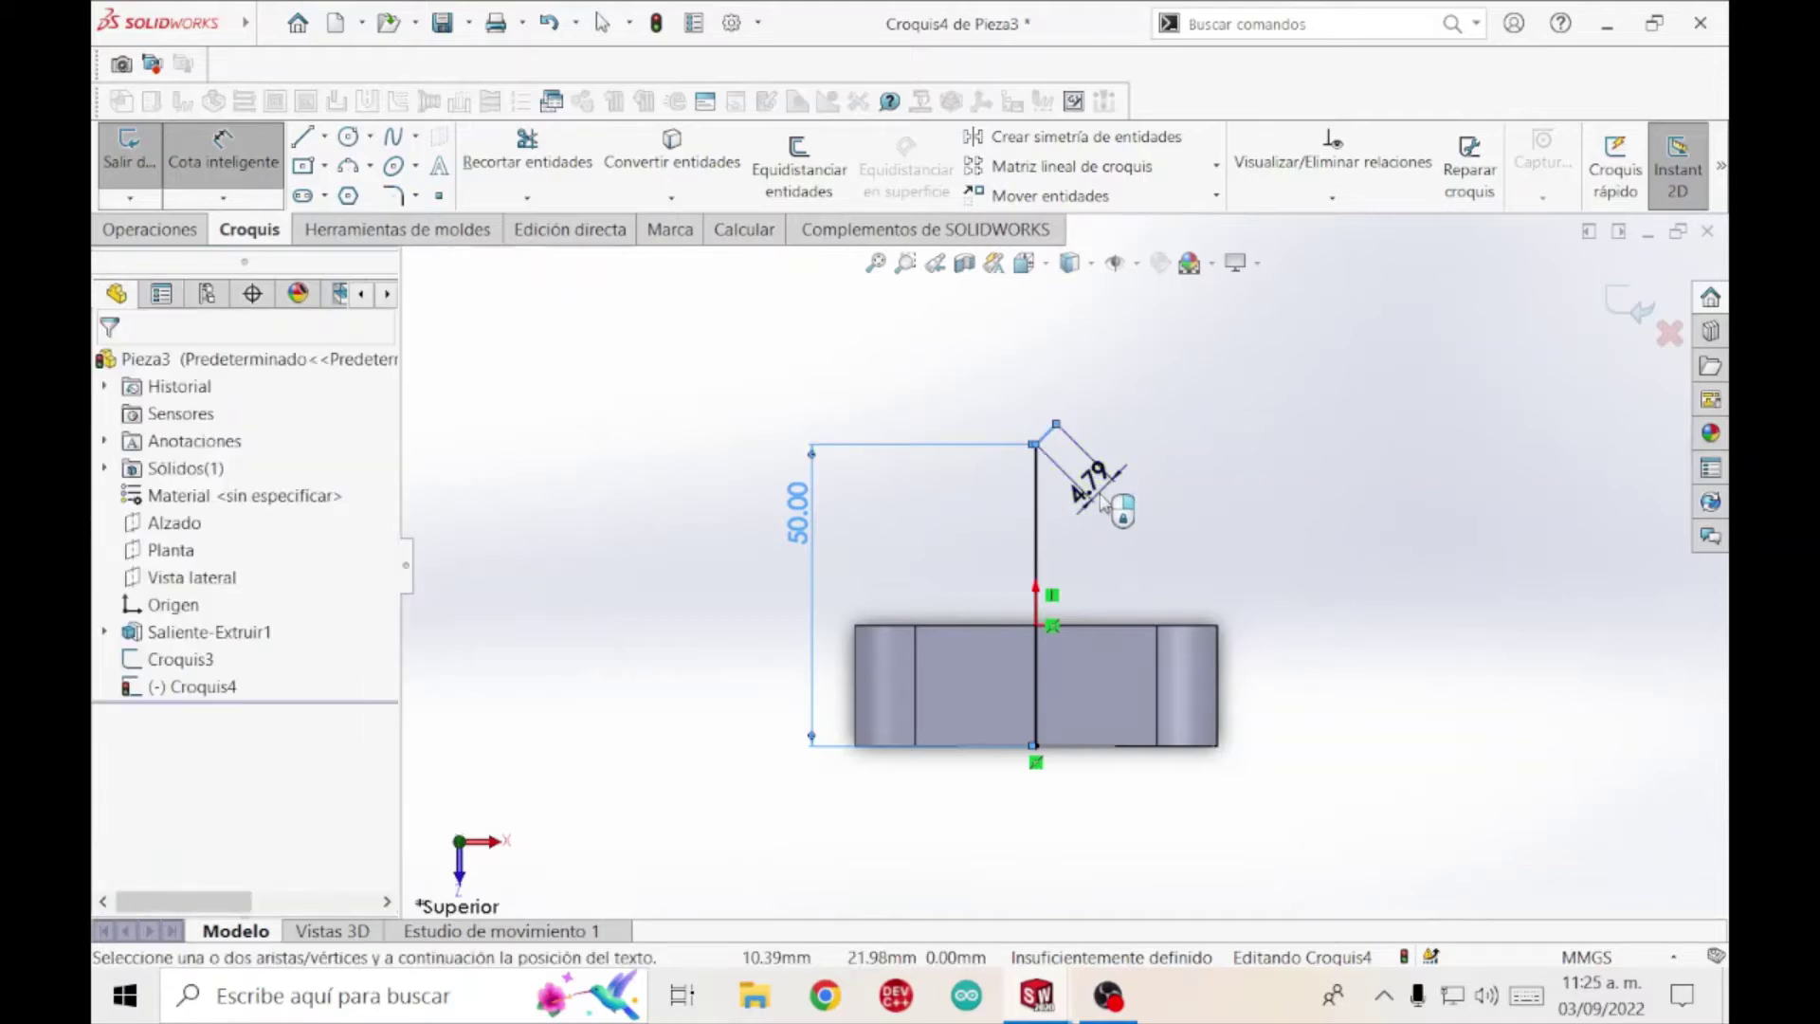
pyautogui.click(1102, 503)
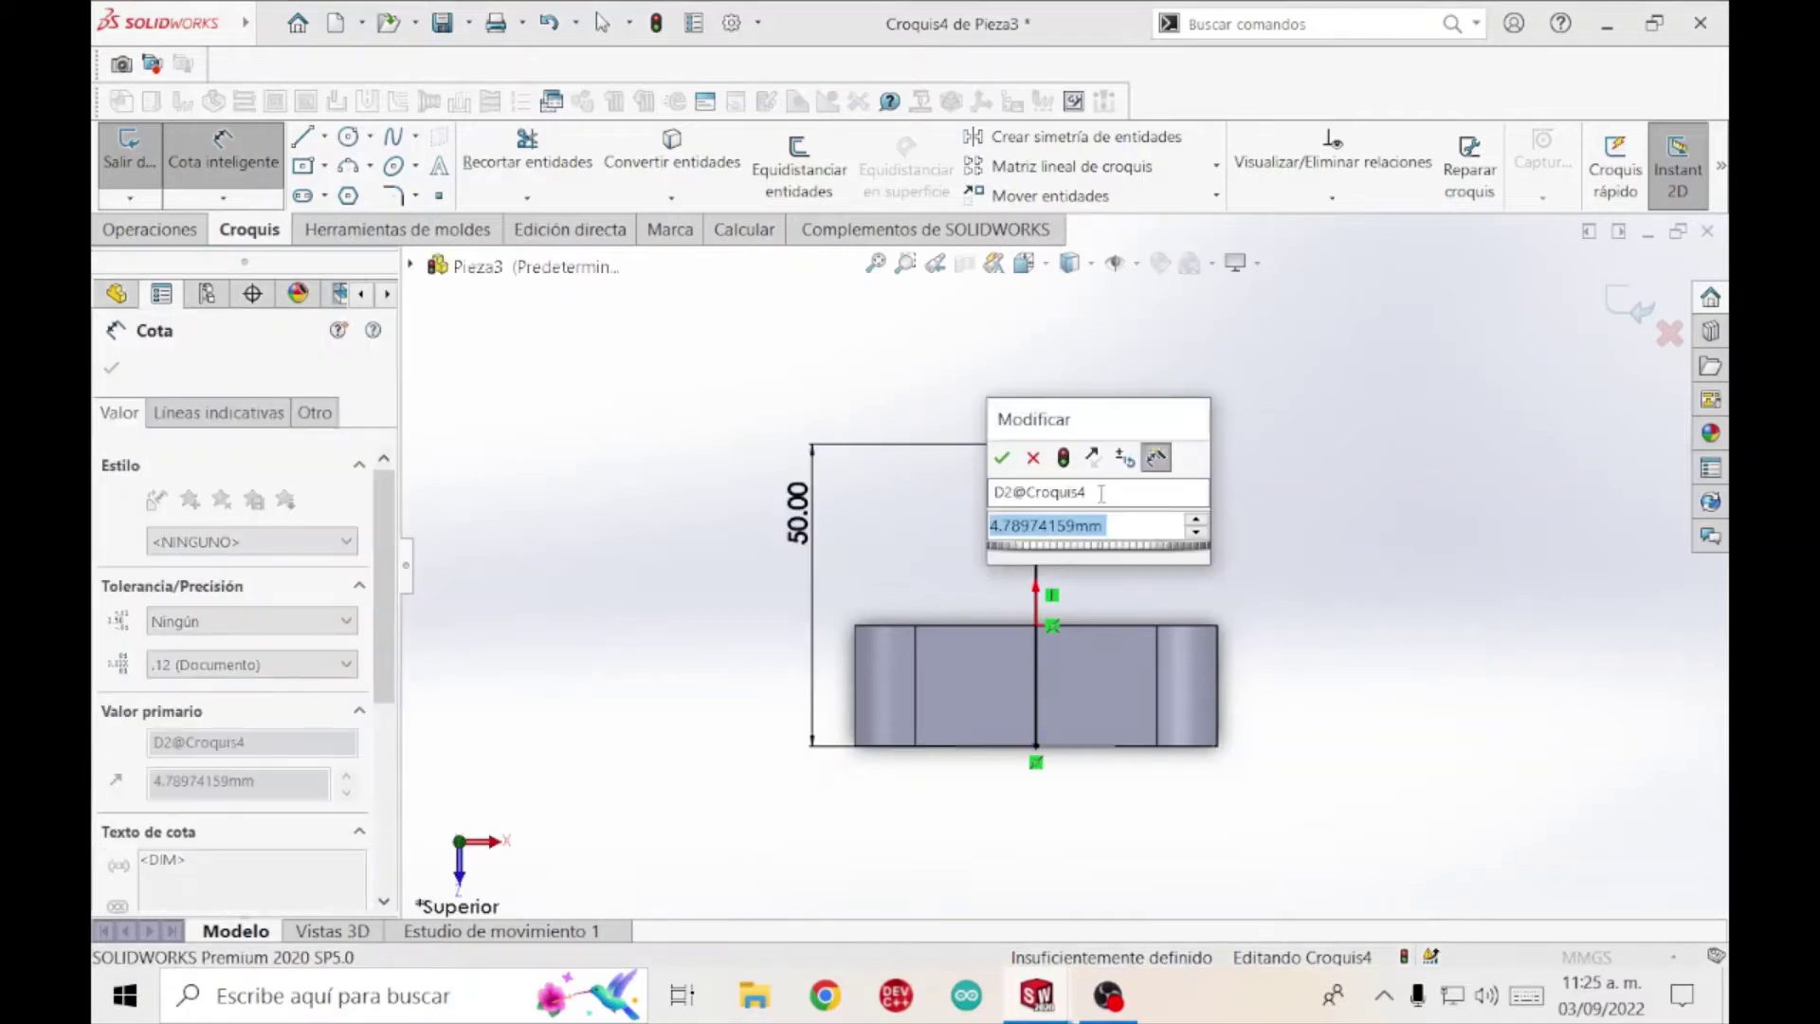
pyautogui.write('50')
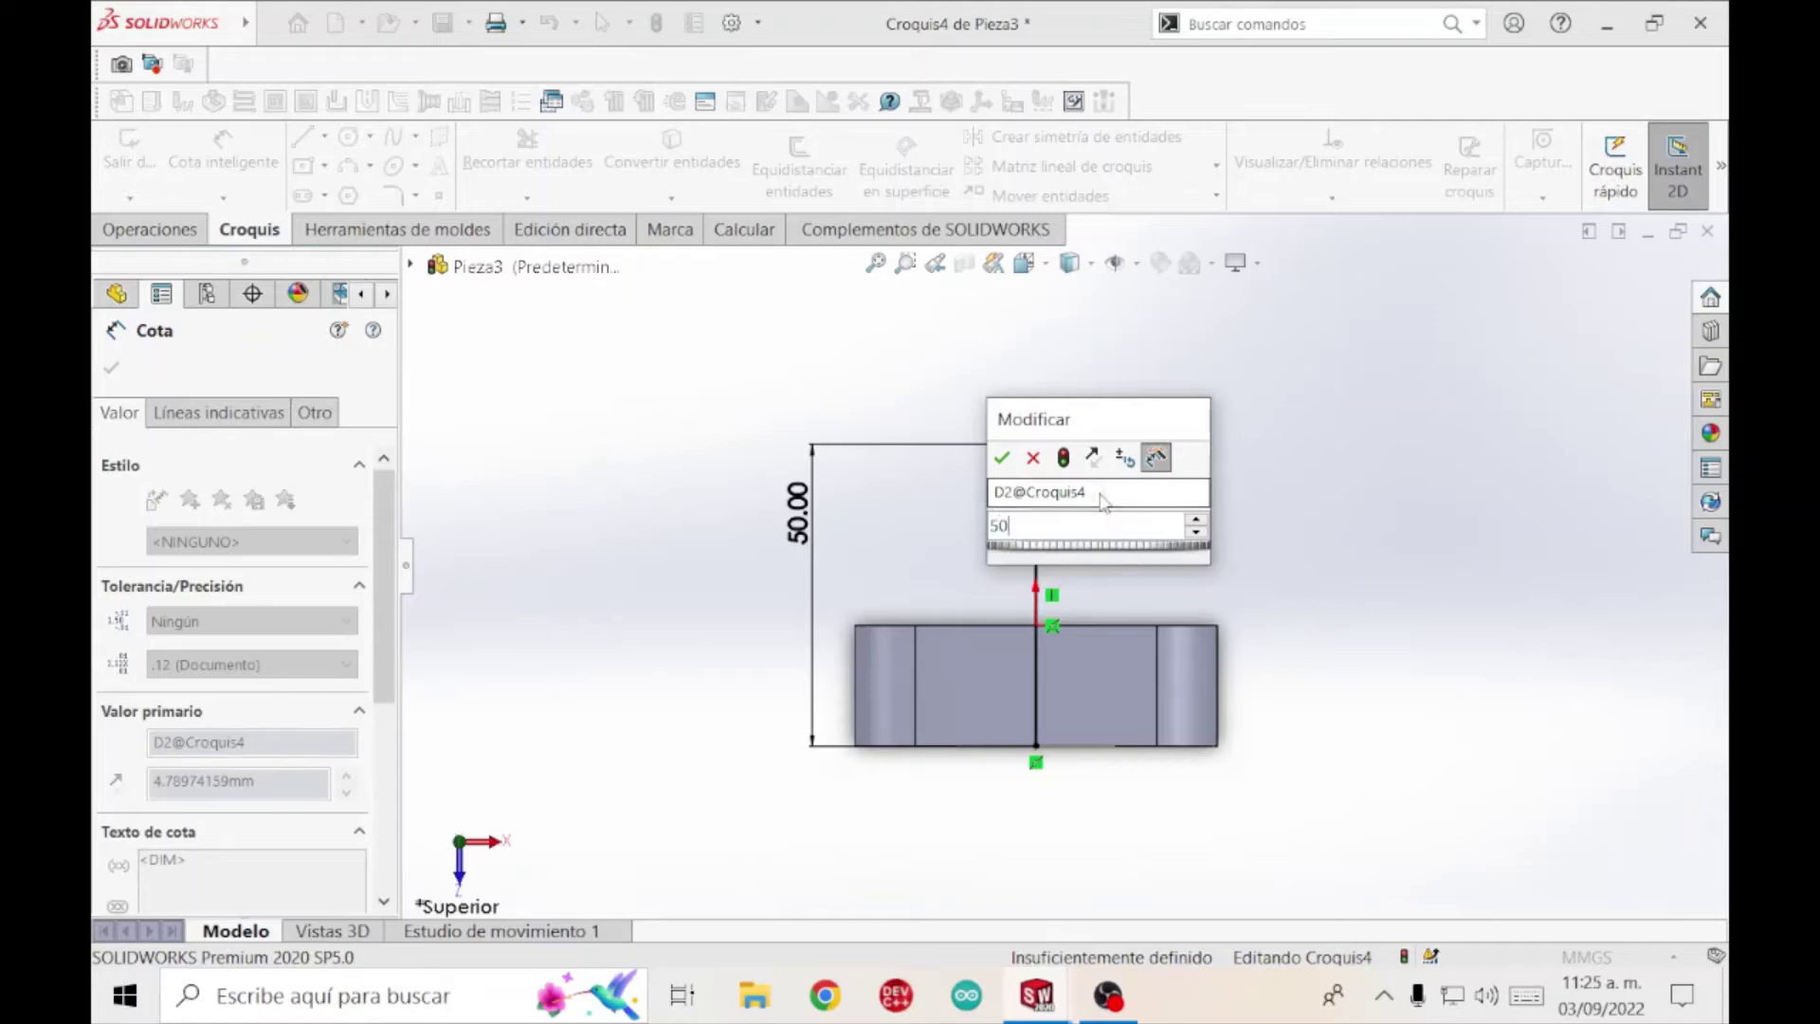
pyautogui.press('Return')
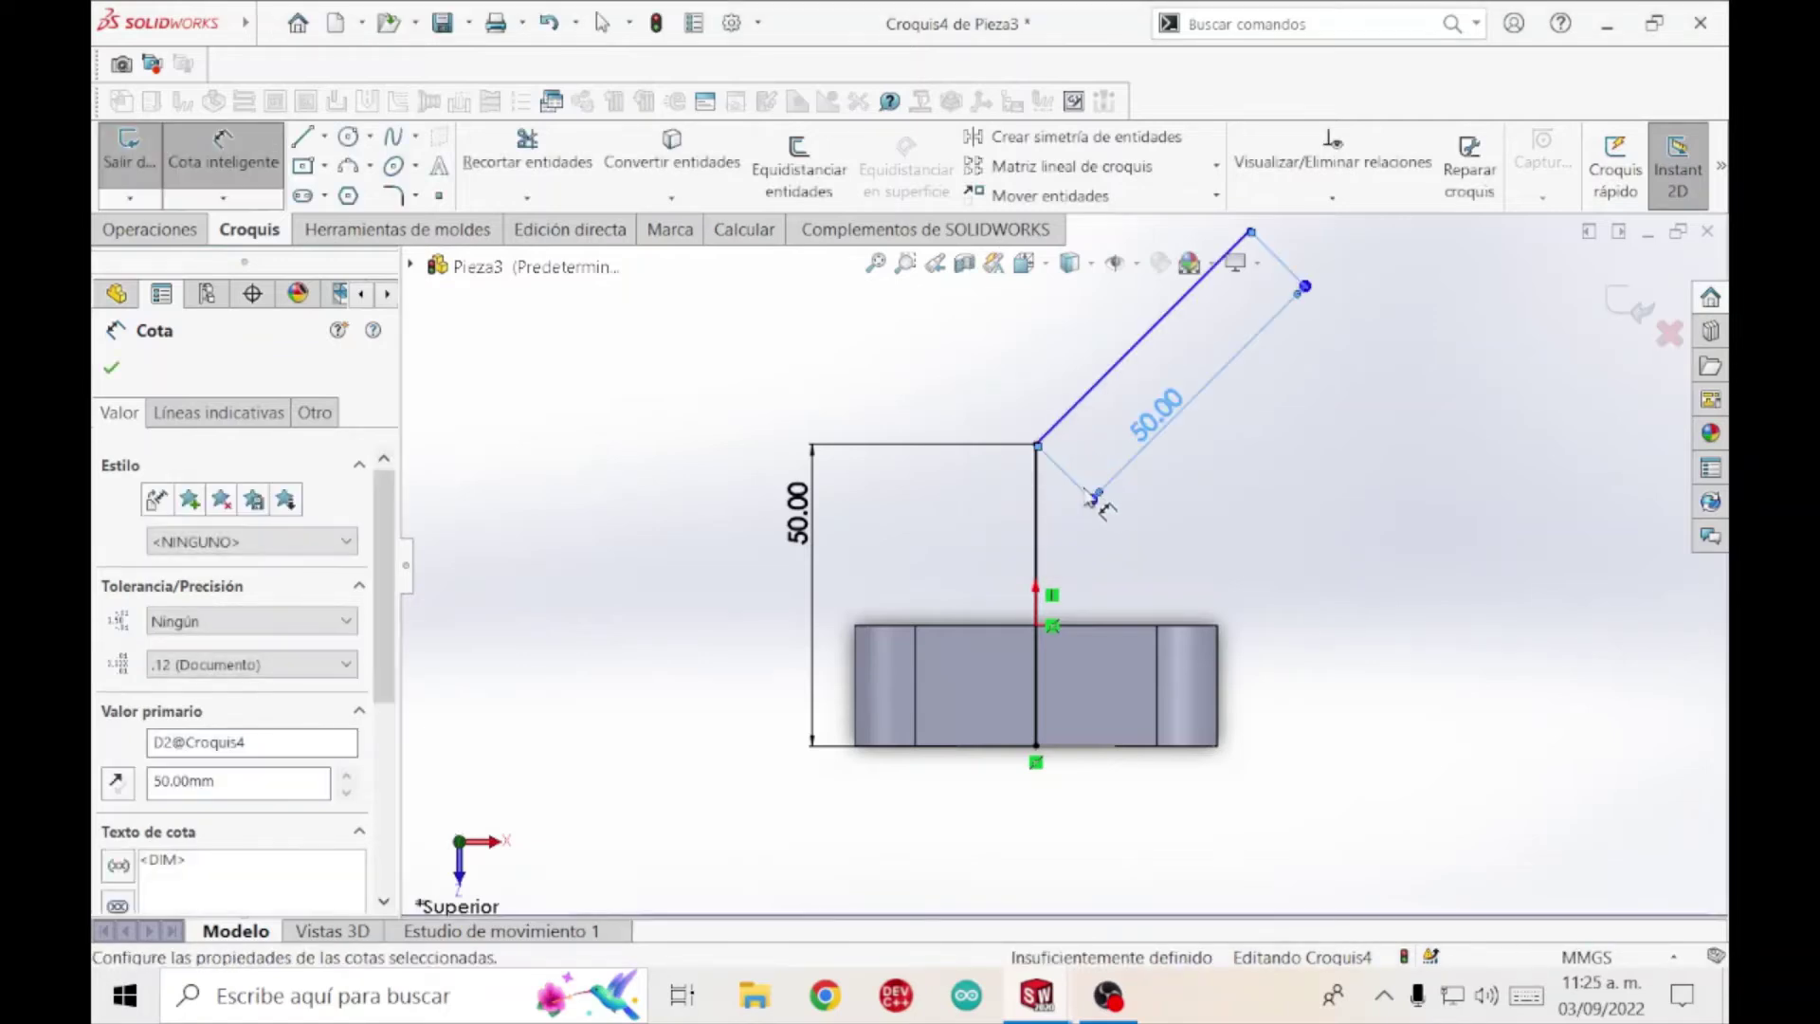
# Add a 45° angle dimension between the diagonal line and the extension of the vertical line.
pyautogui.click(1085, 406)
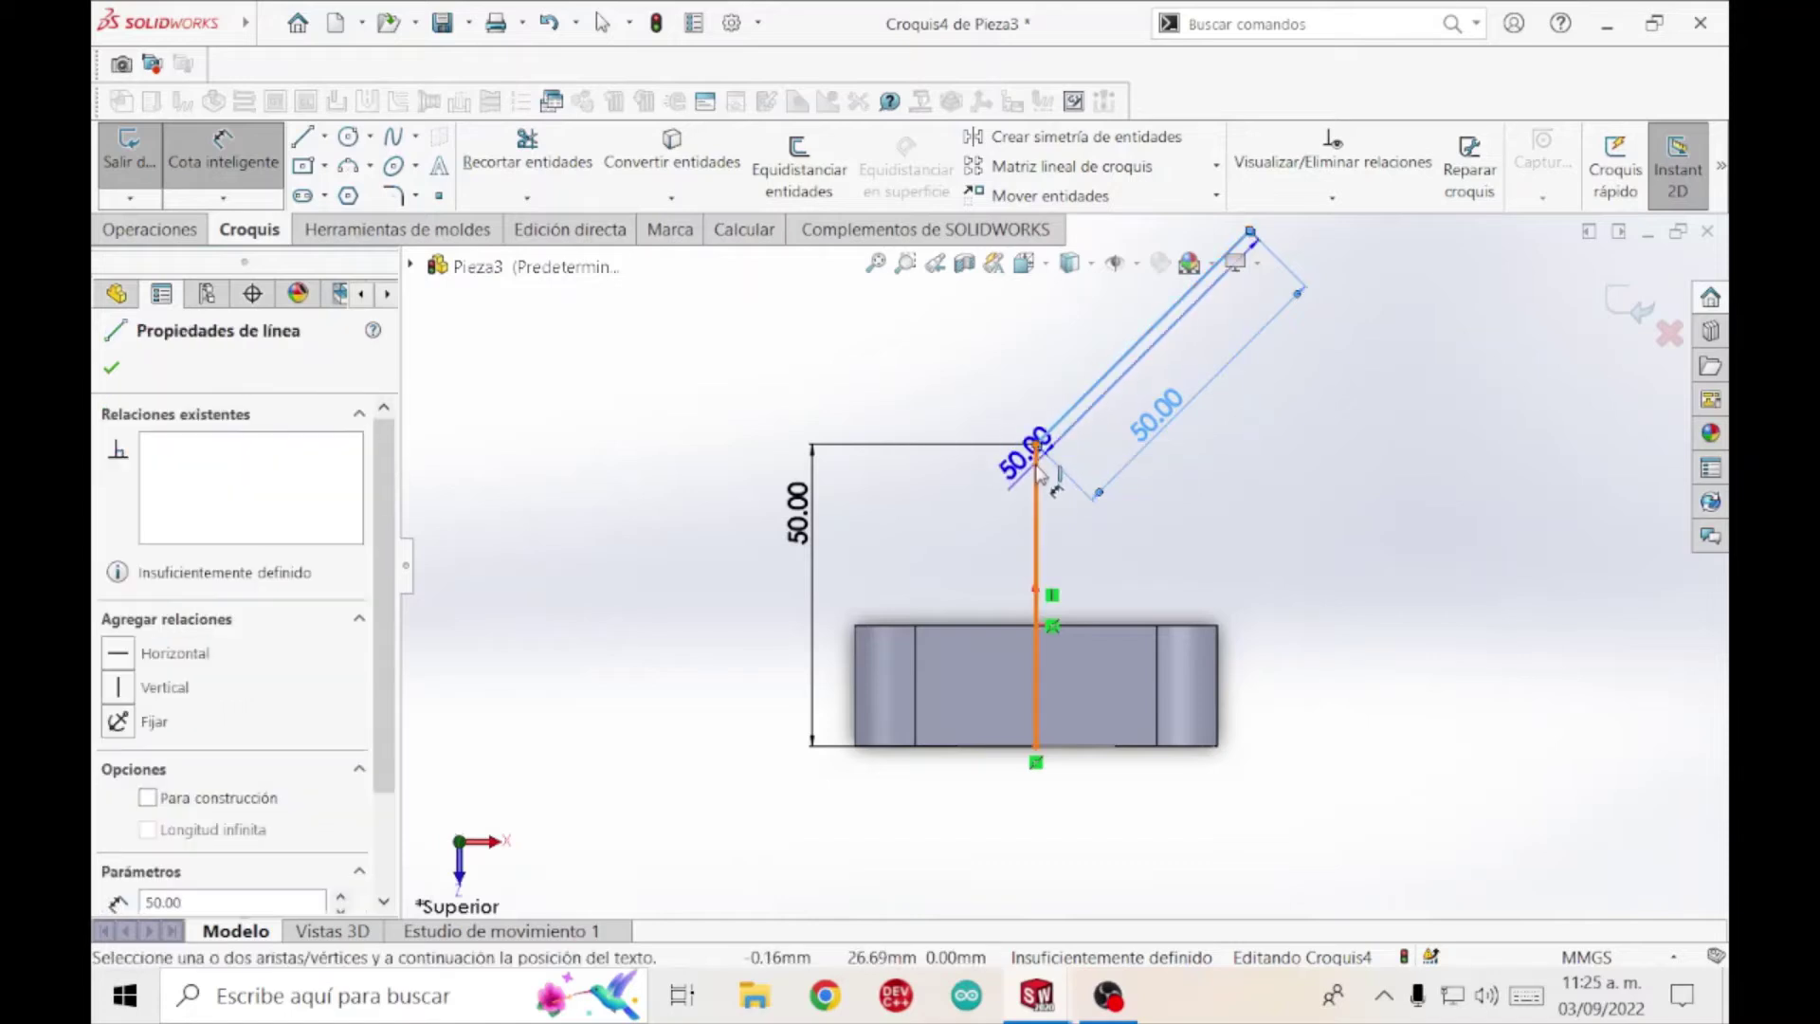
pyautogui.click(1037, 474)
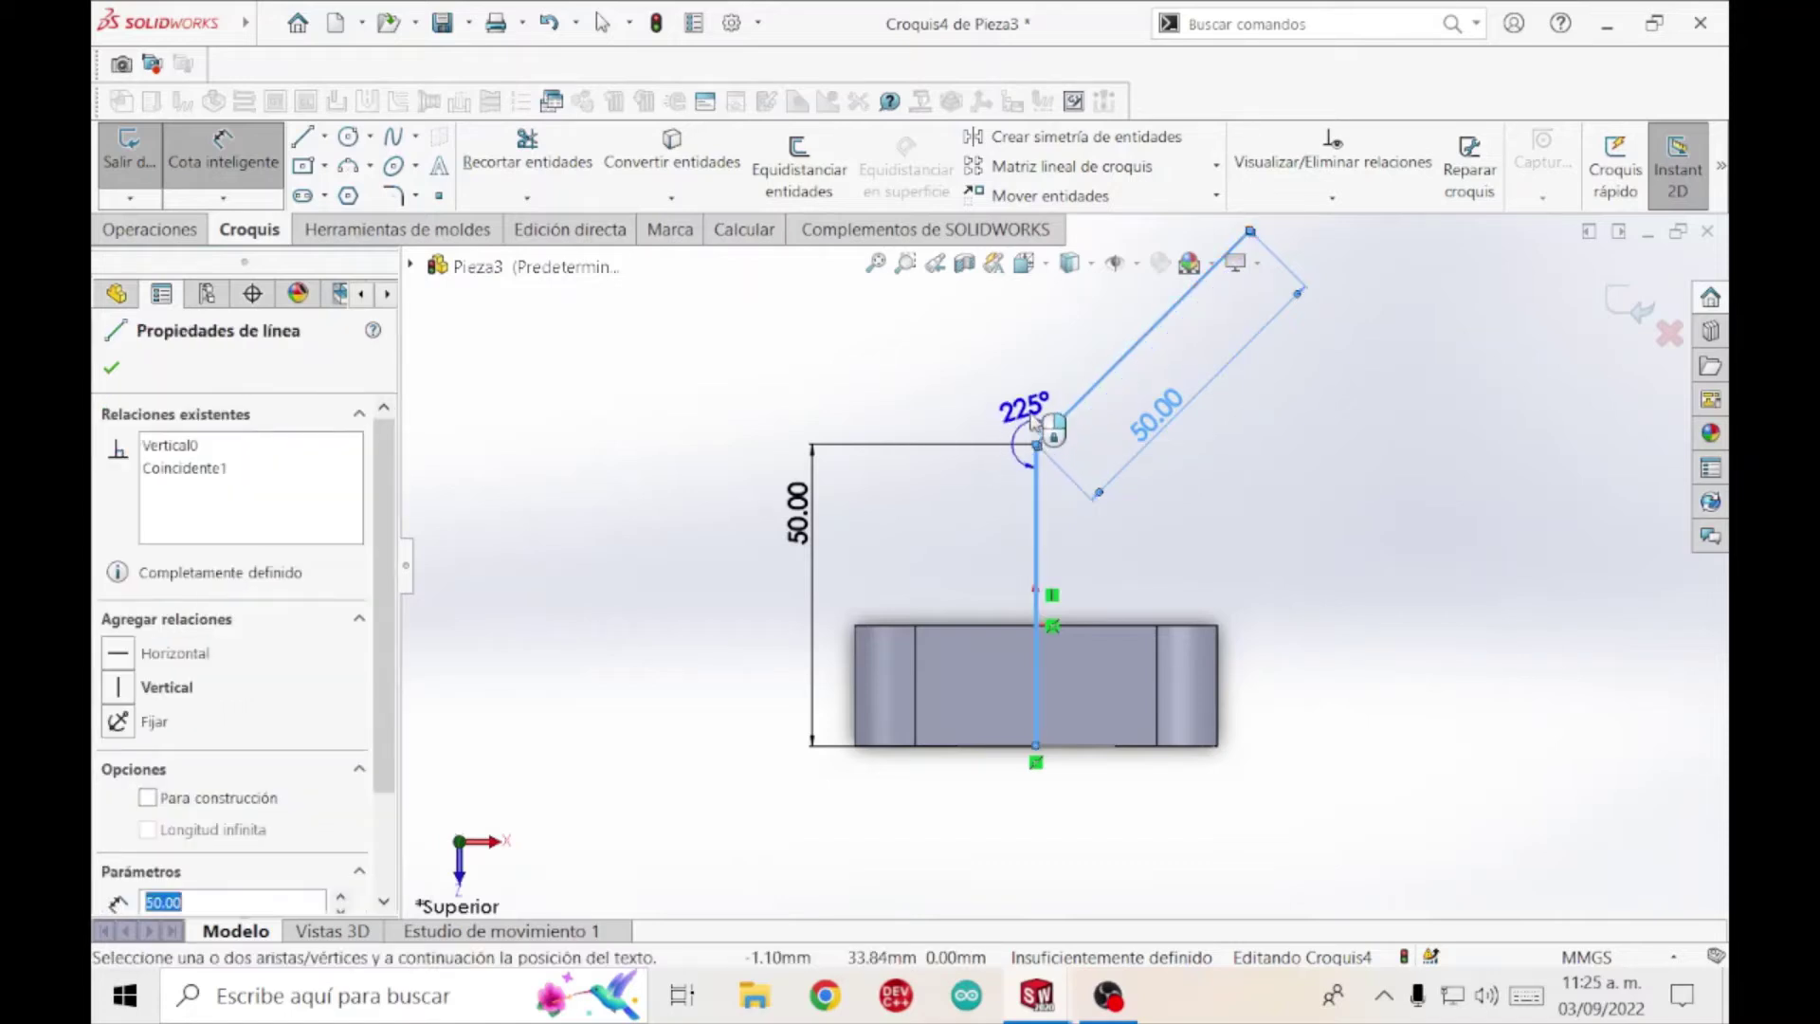
pyautogui.click(1078, 368)
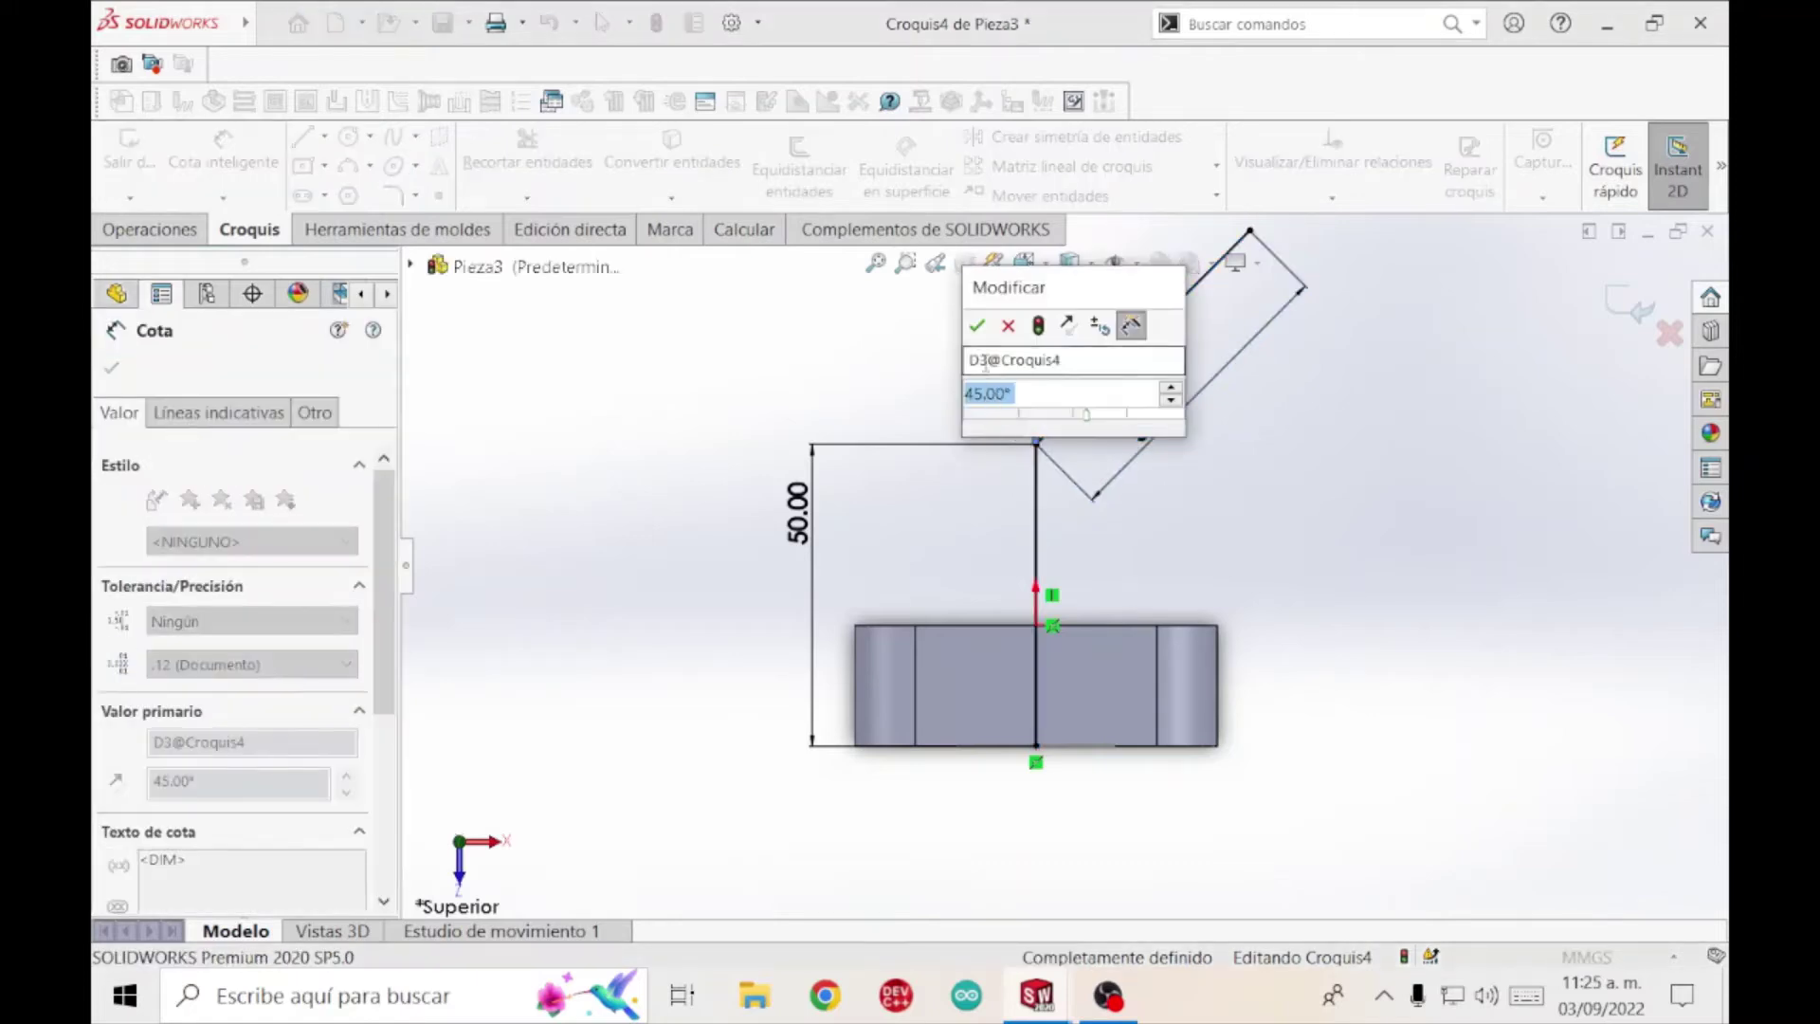
pyautogui.click(979, 327)
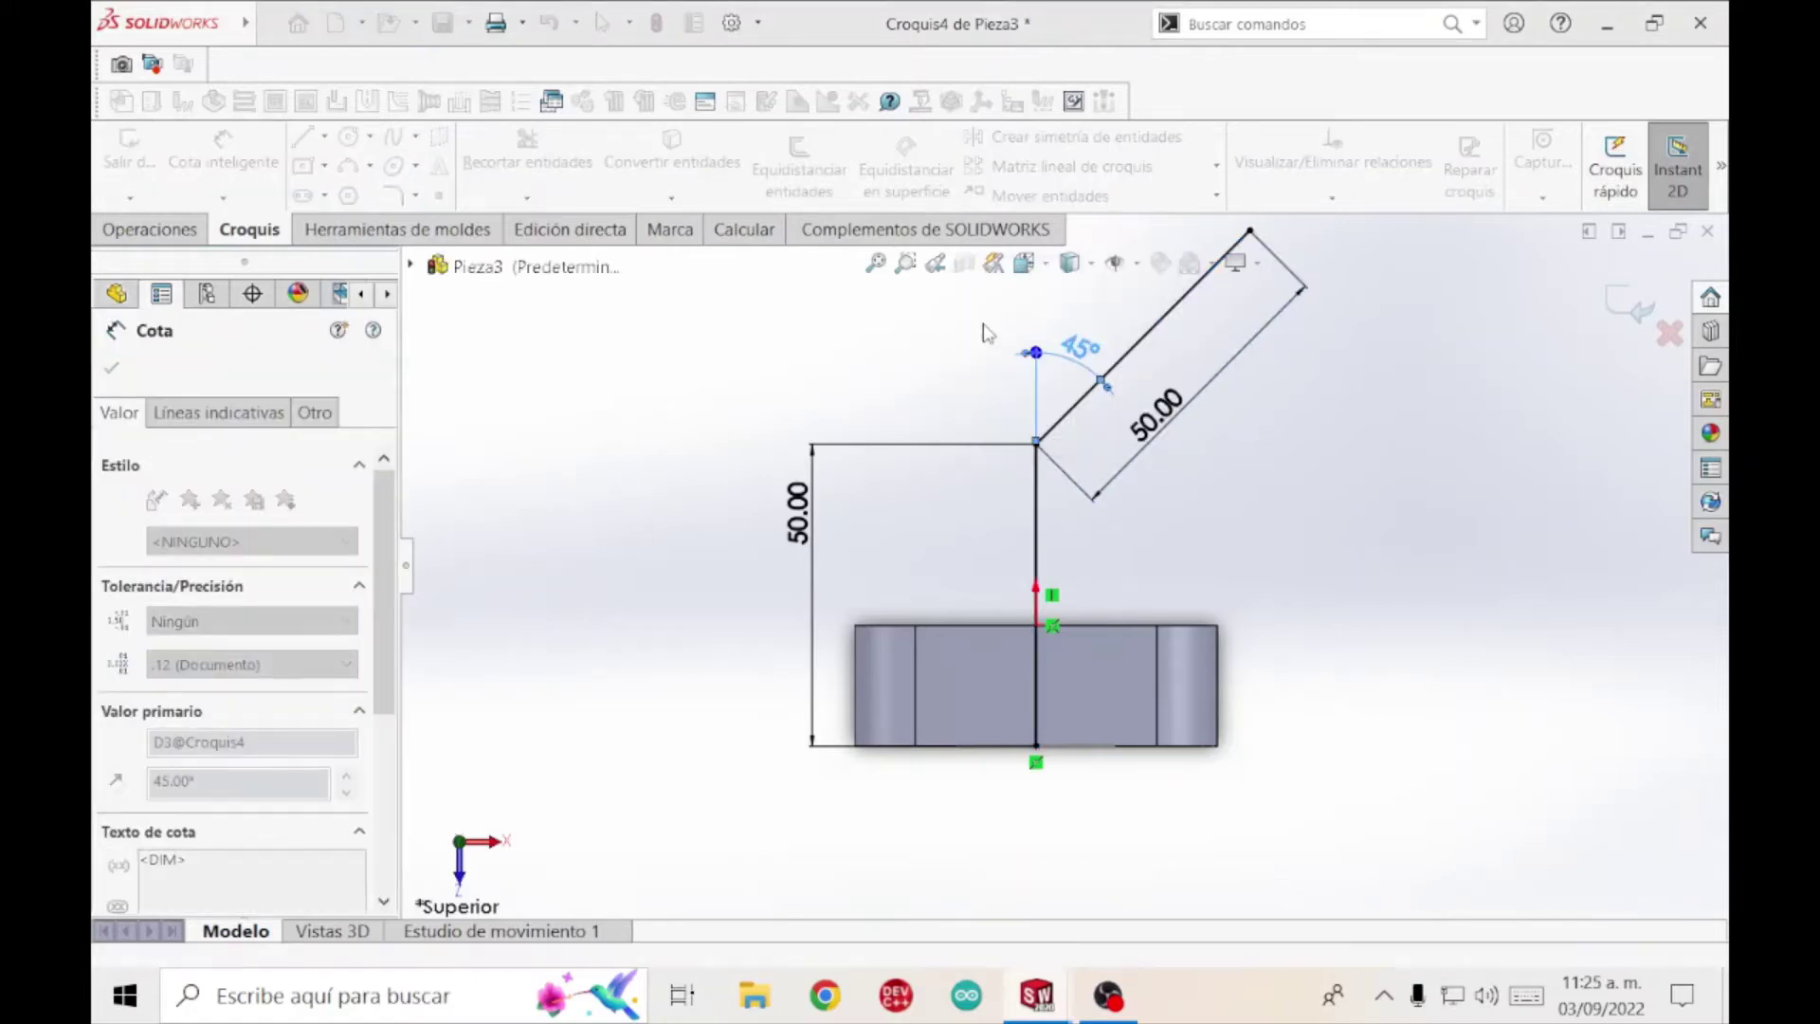
pyautogui.click(771, 408)
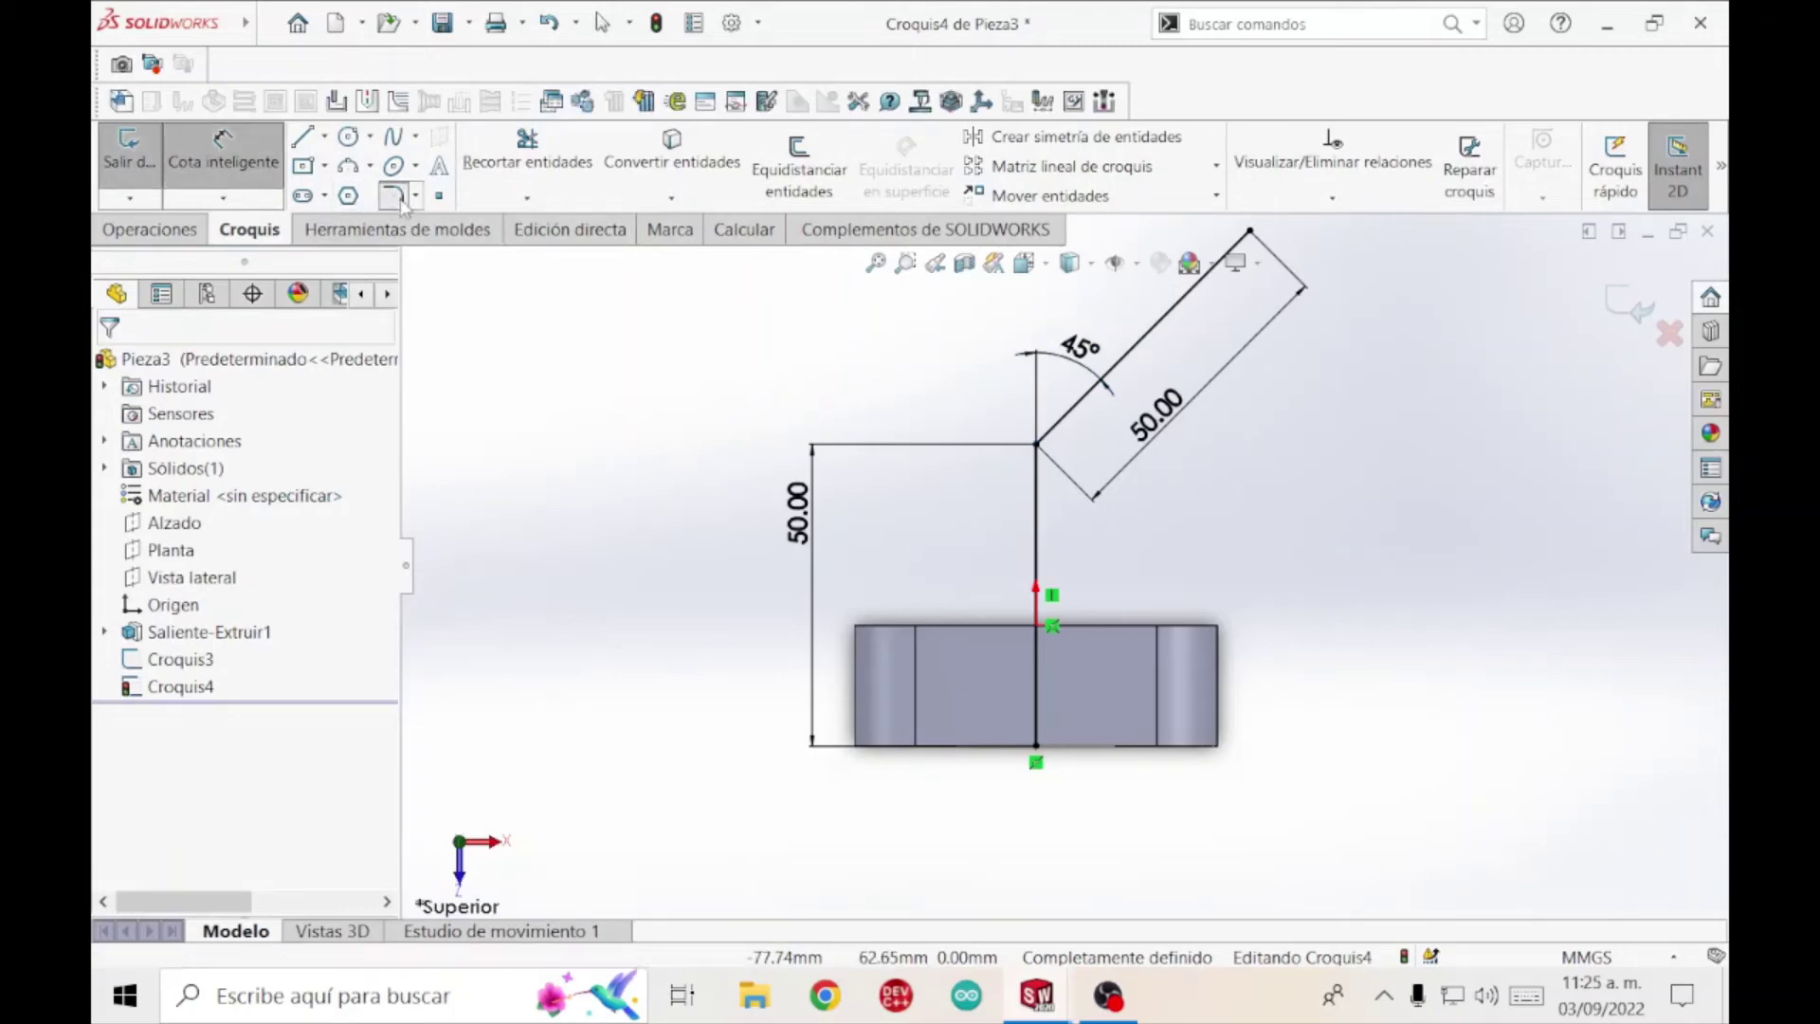
# Round the corner between the vertical and diagonal lines with a 90 mm sketch fillet.
pyautogui.click(399, 201)
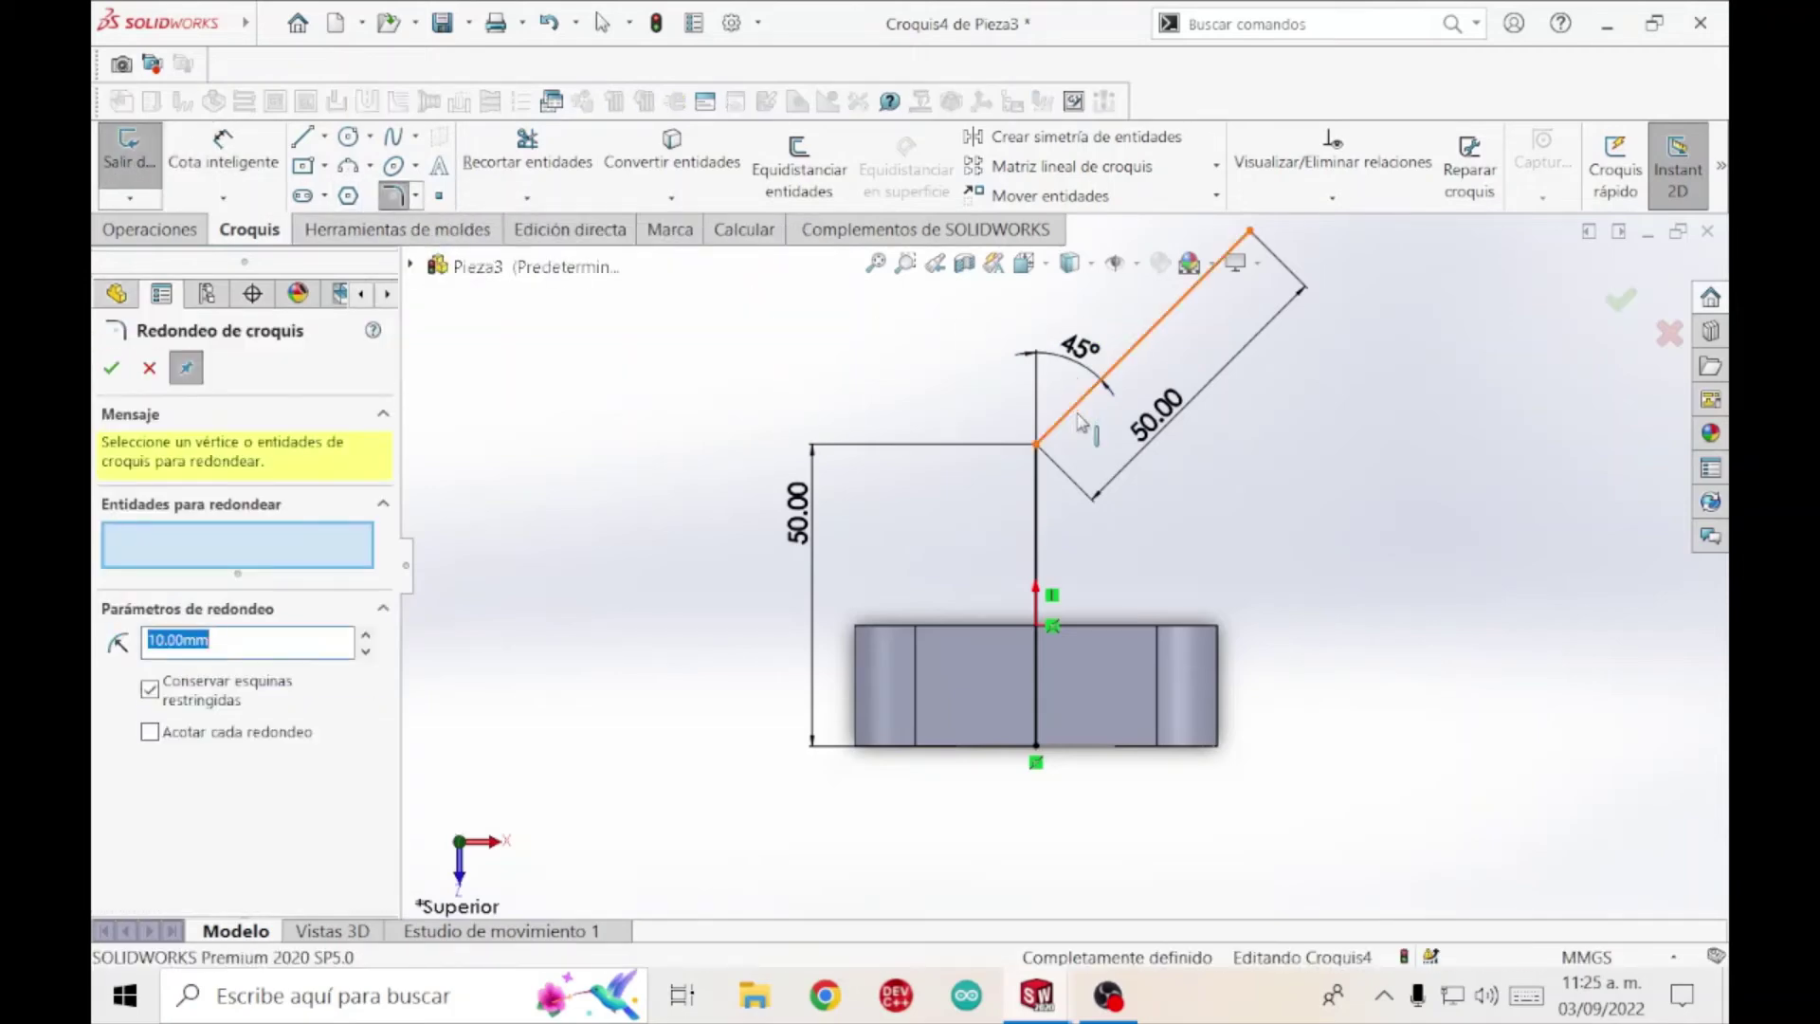
pyautogui.click(1077, 421)
pyautogui.click(1037, 488)
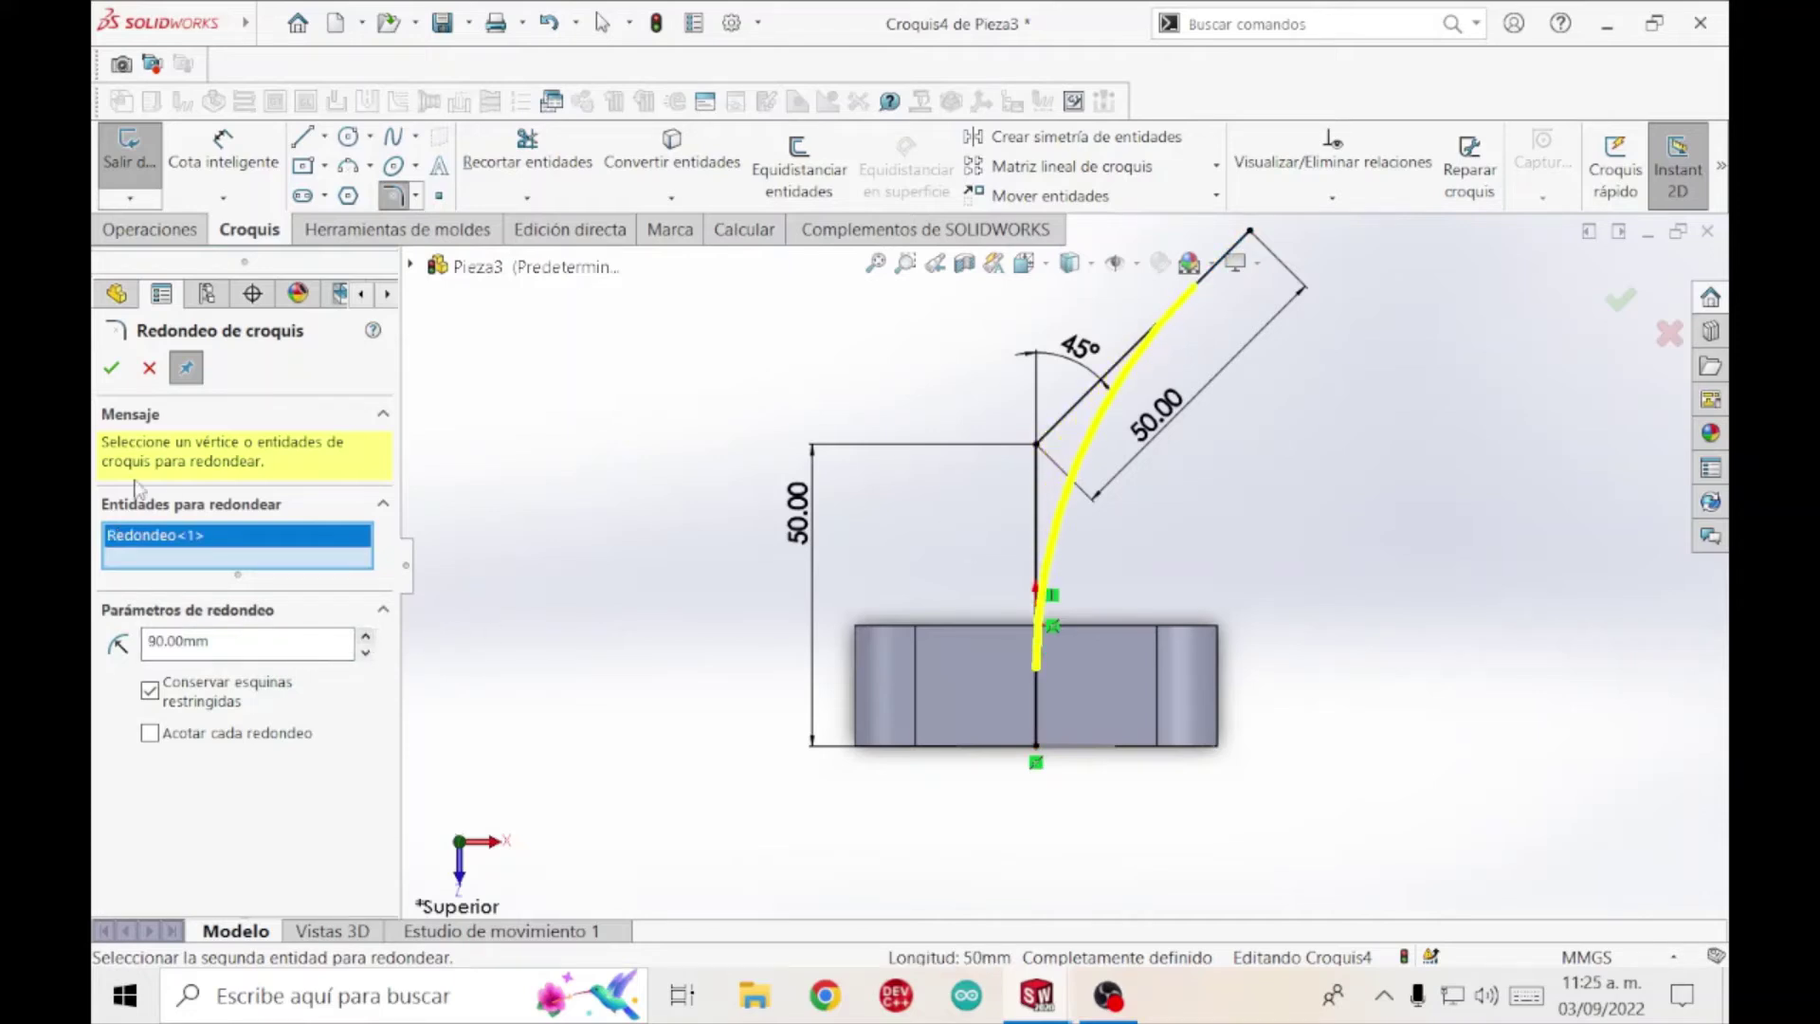
pyautogui.click(108, 371)
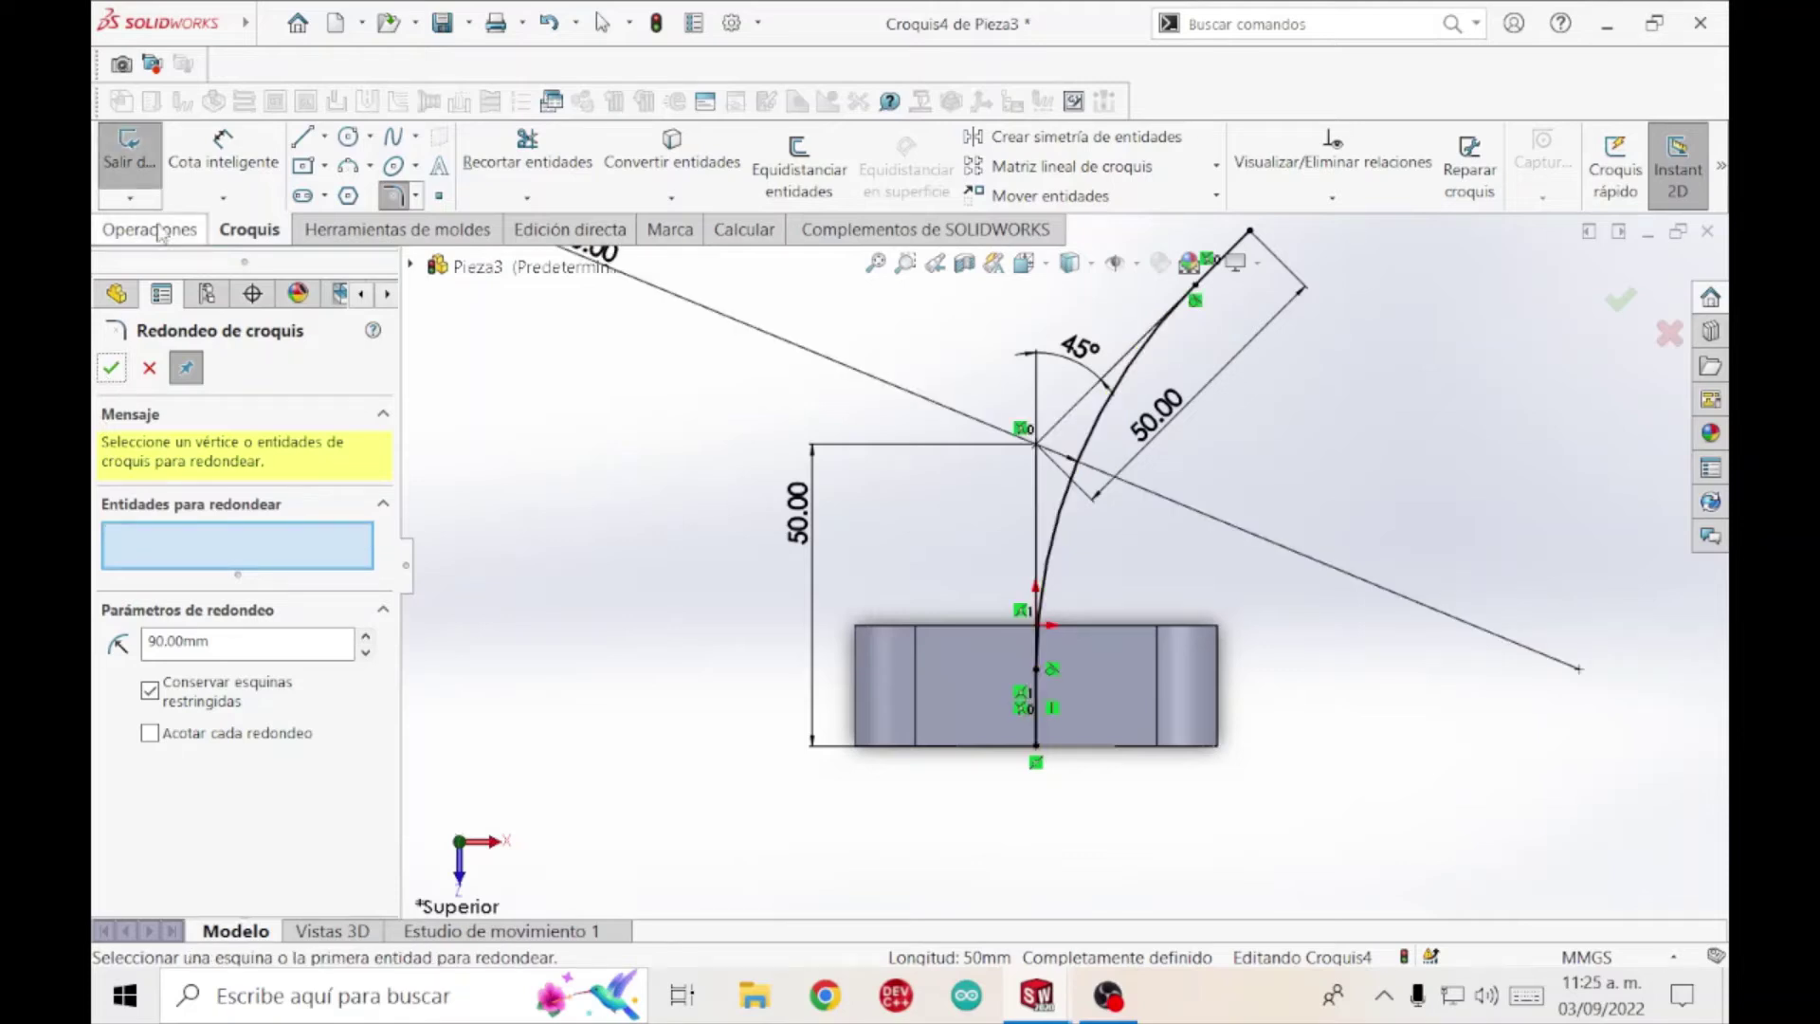
pyautogui.click(156, 231)
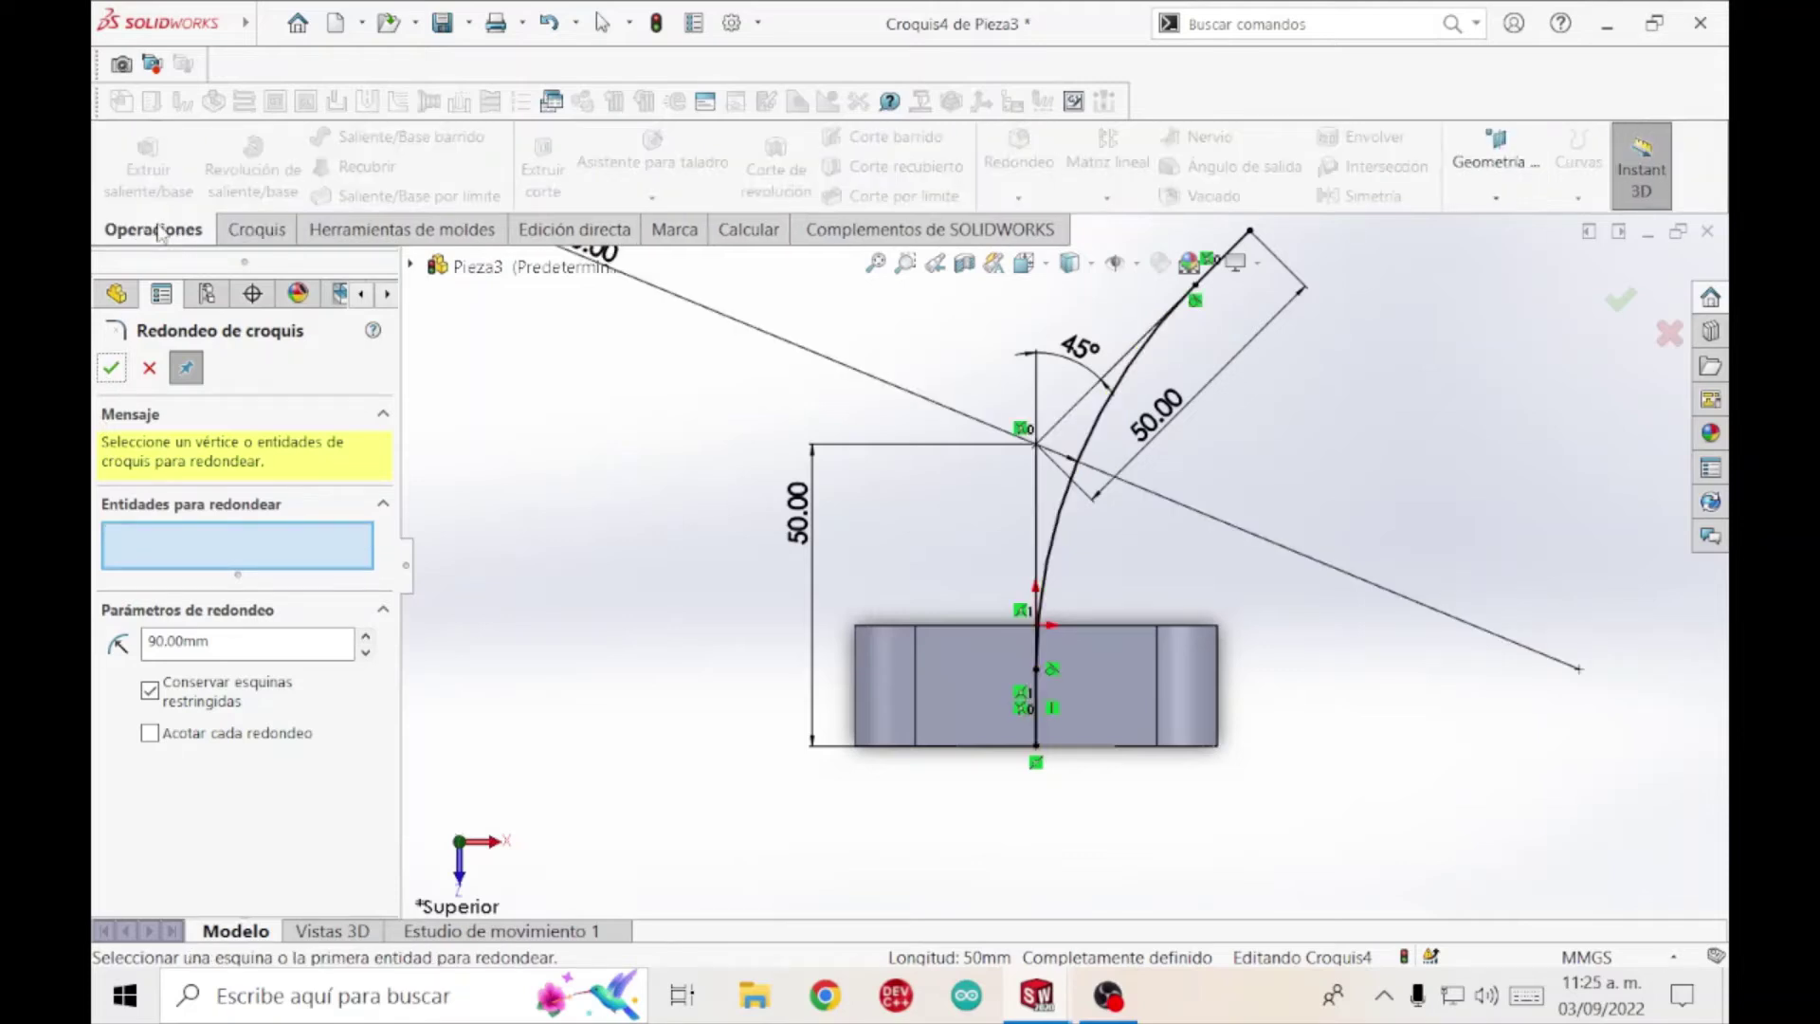
pyautogui.click(124, 375)
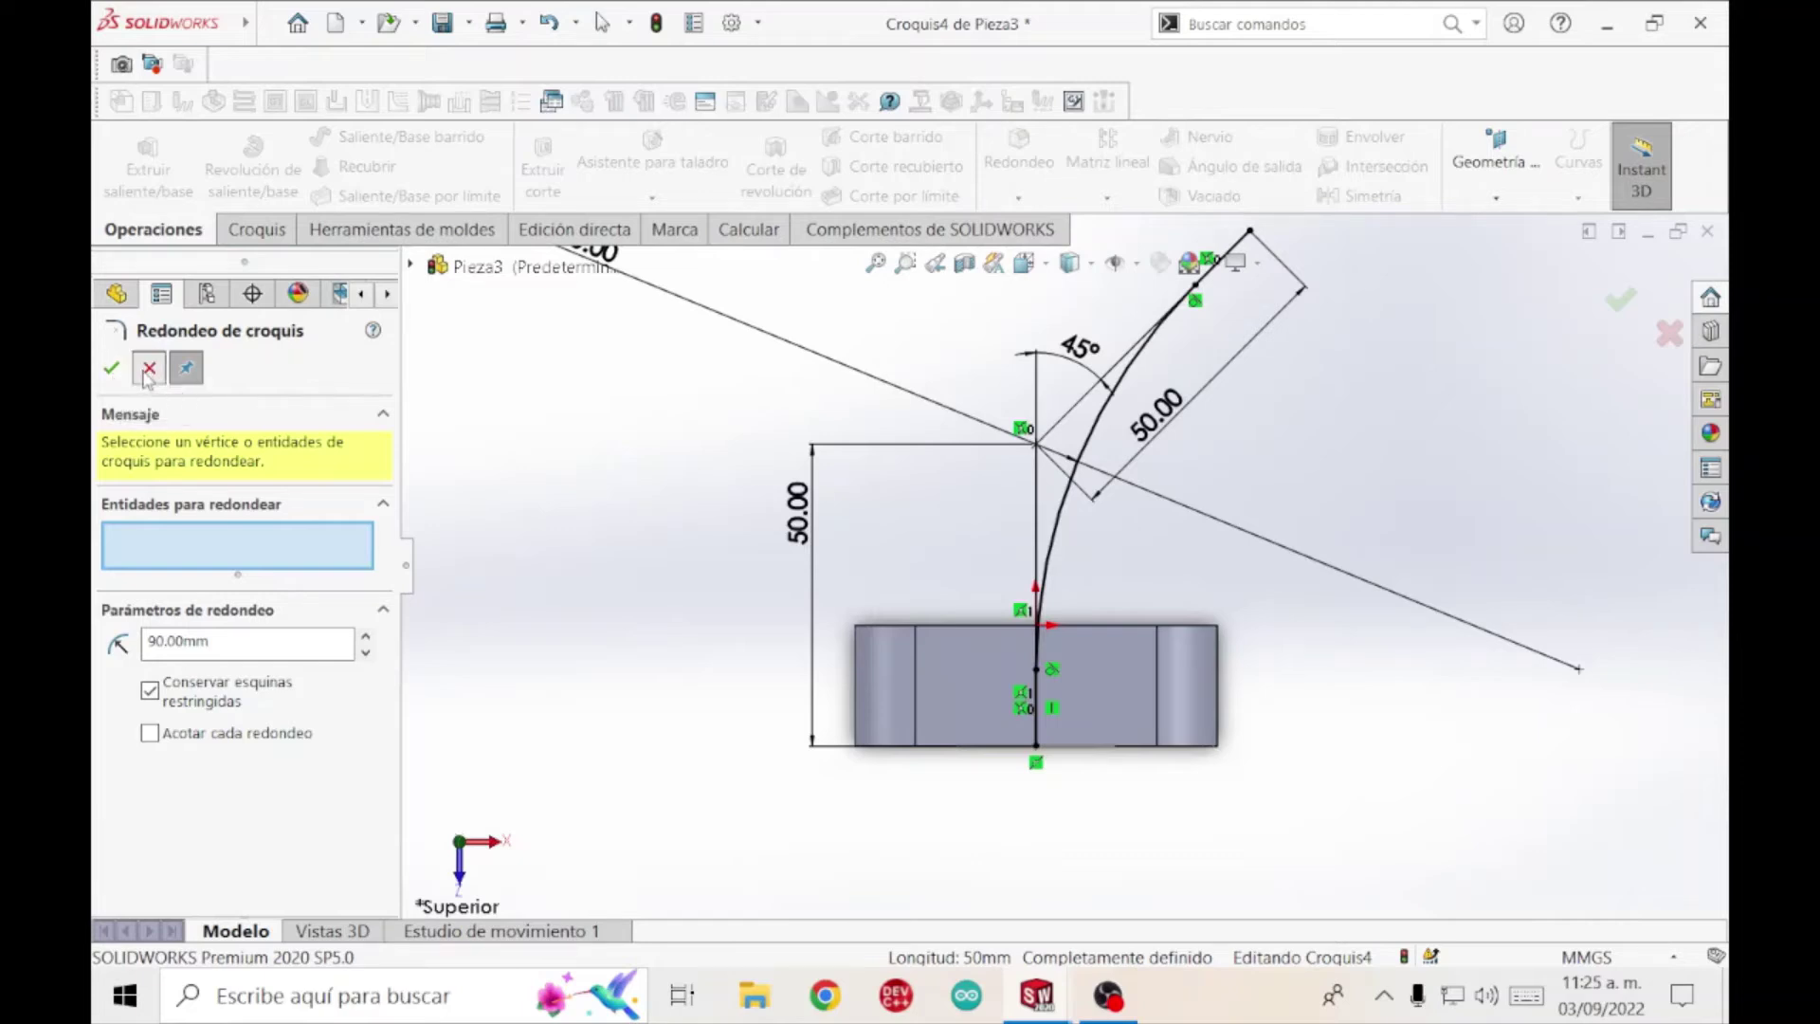
pyautogui.click(231, 237)
# Create a swept boss using the ring sketch Croquis3 as profile and the curved sketch Croquis4 as path.
pyautogui.click(156, 230)
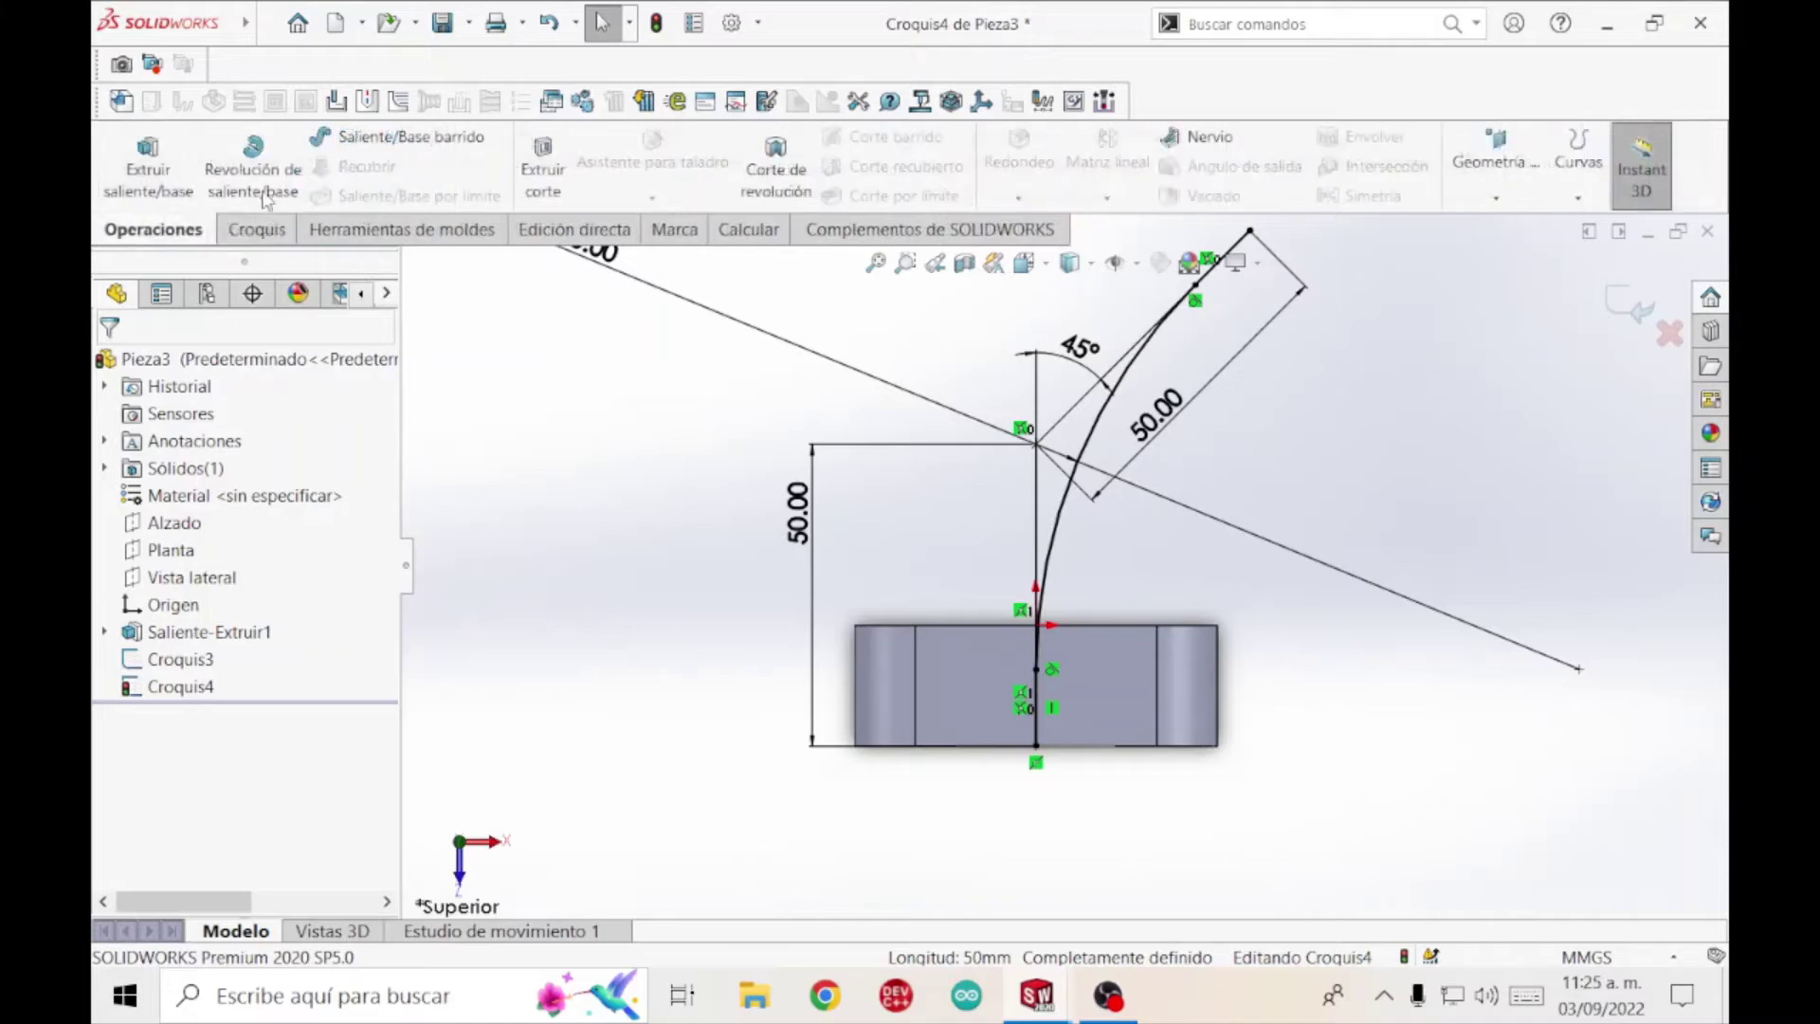
pyautogui.click(346, 139)
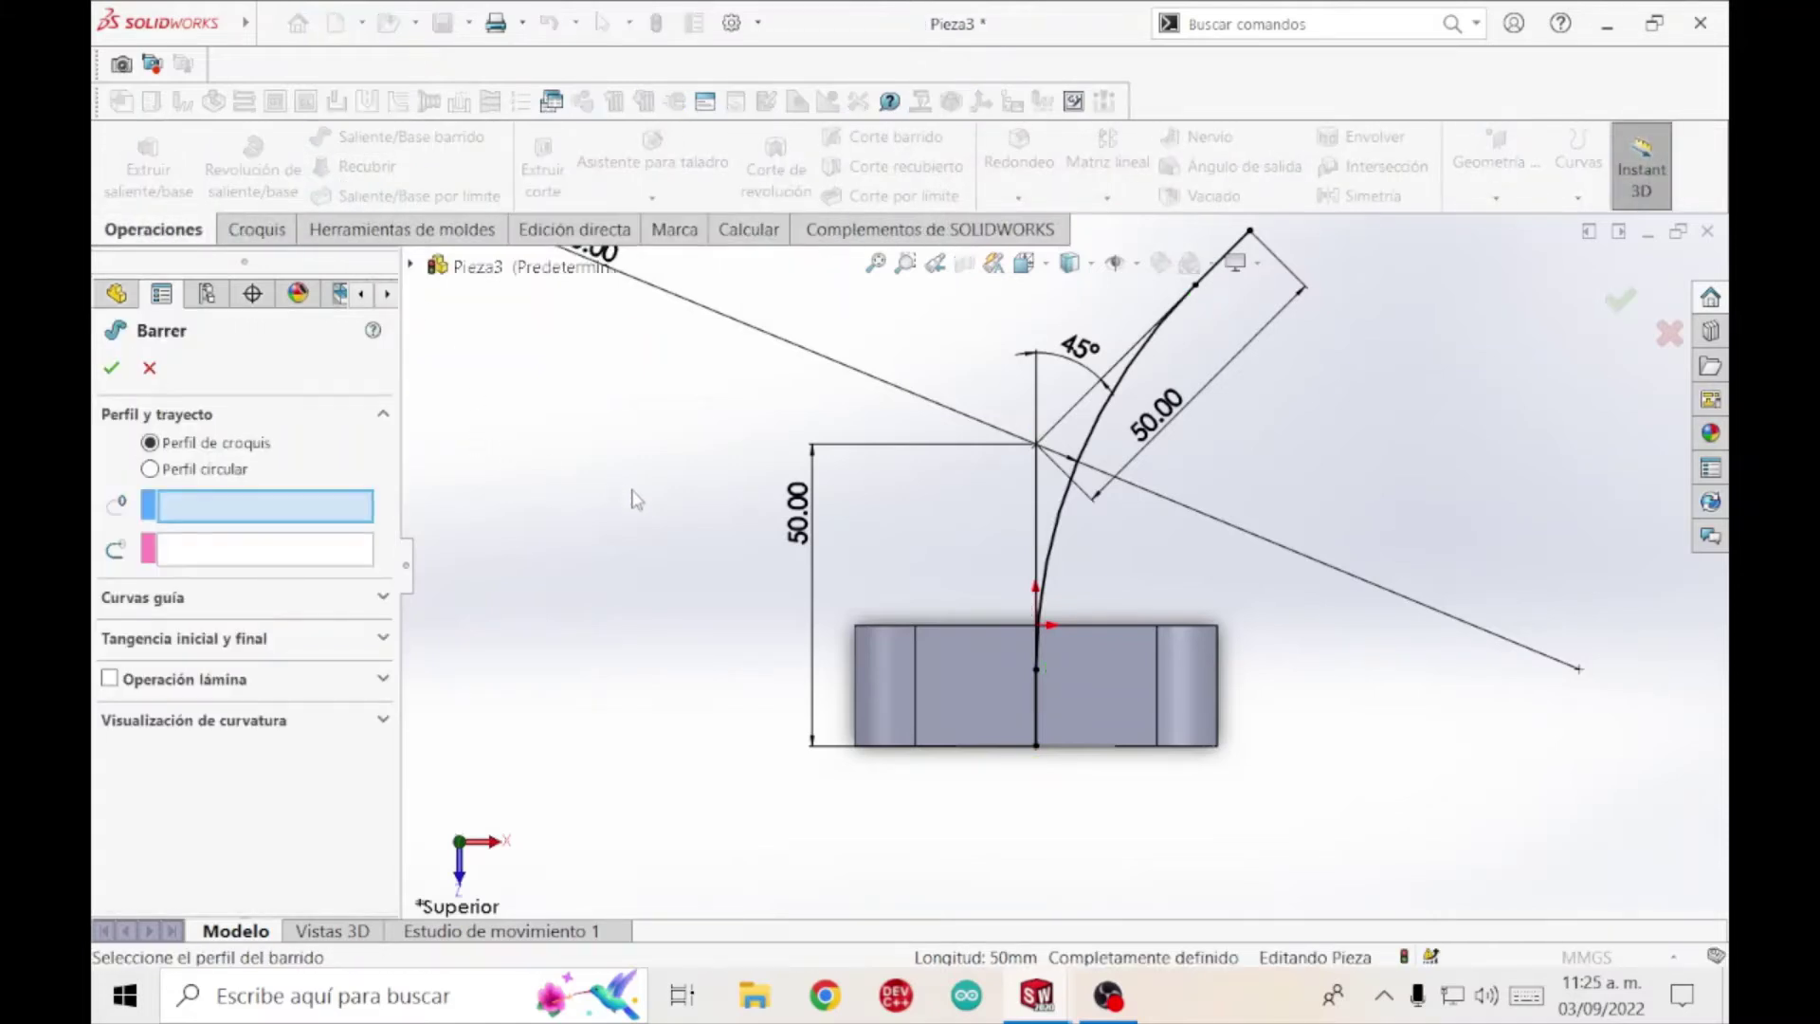
pyautogui.click(411, 266)
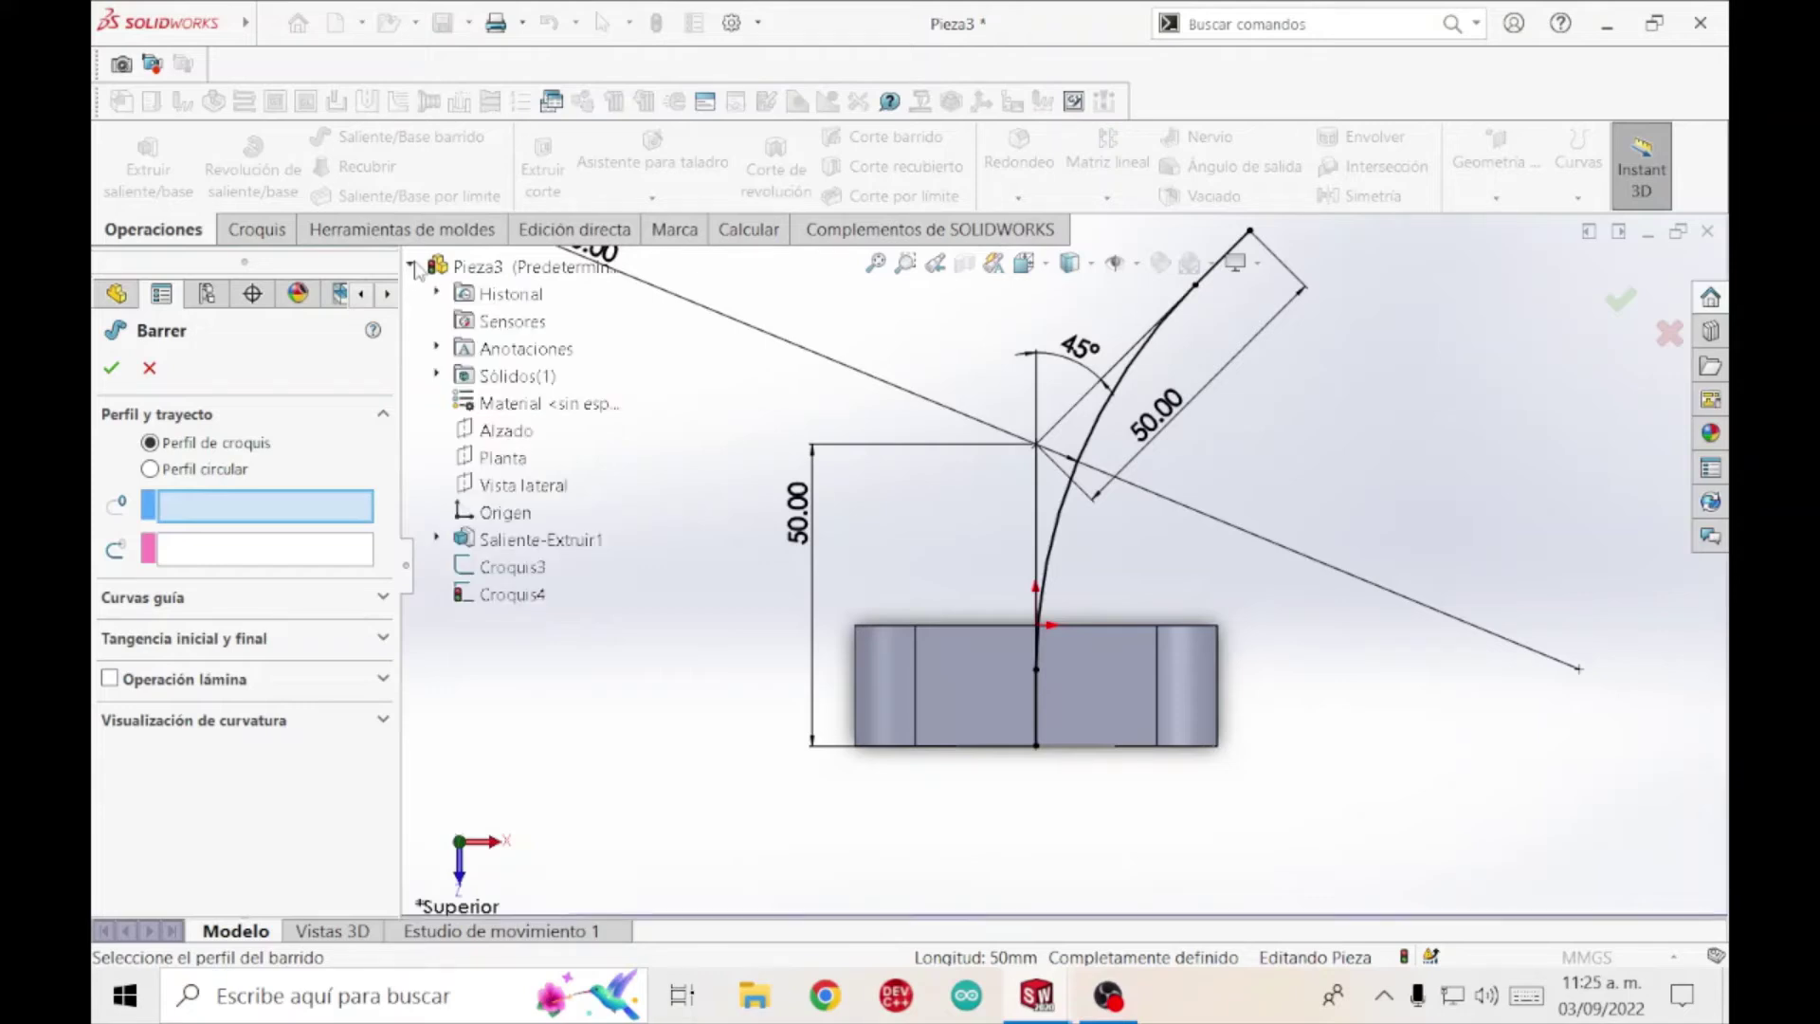
pyautogui.click(517, 566)
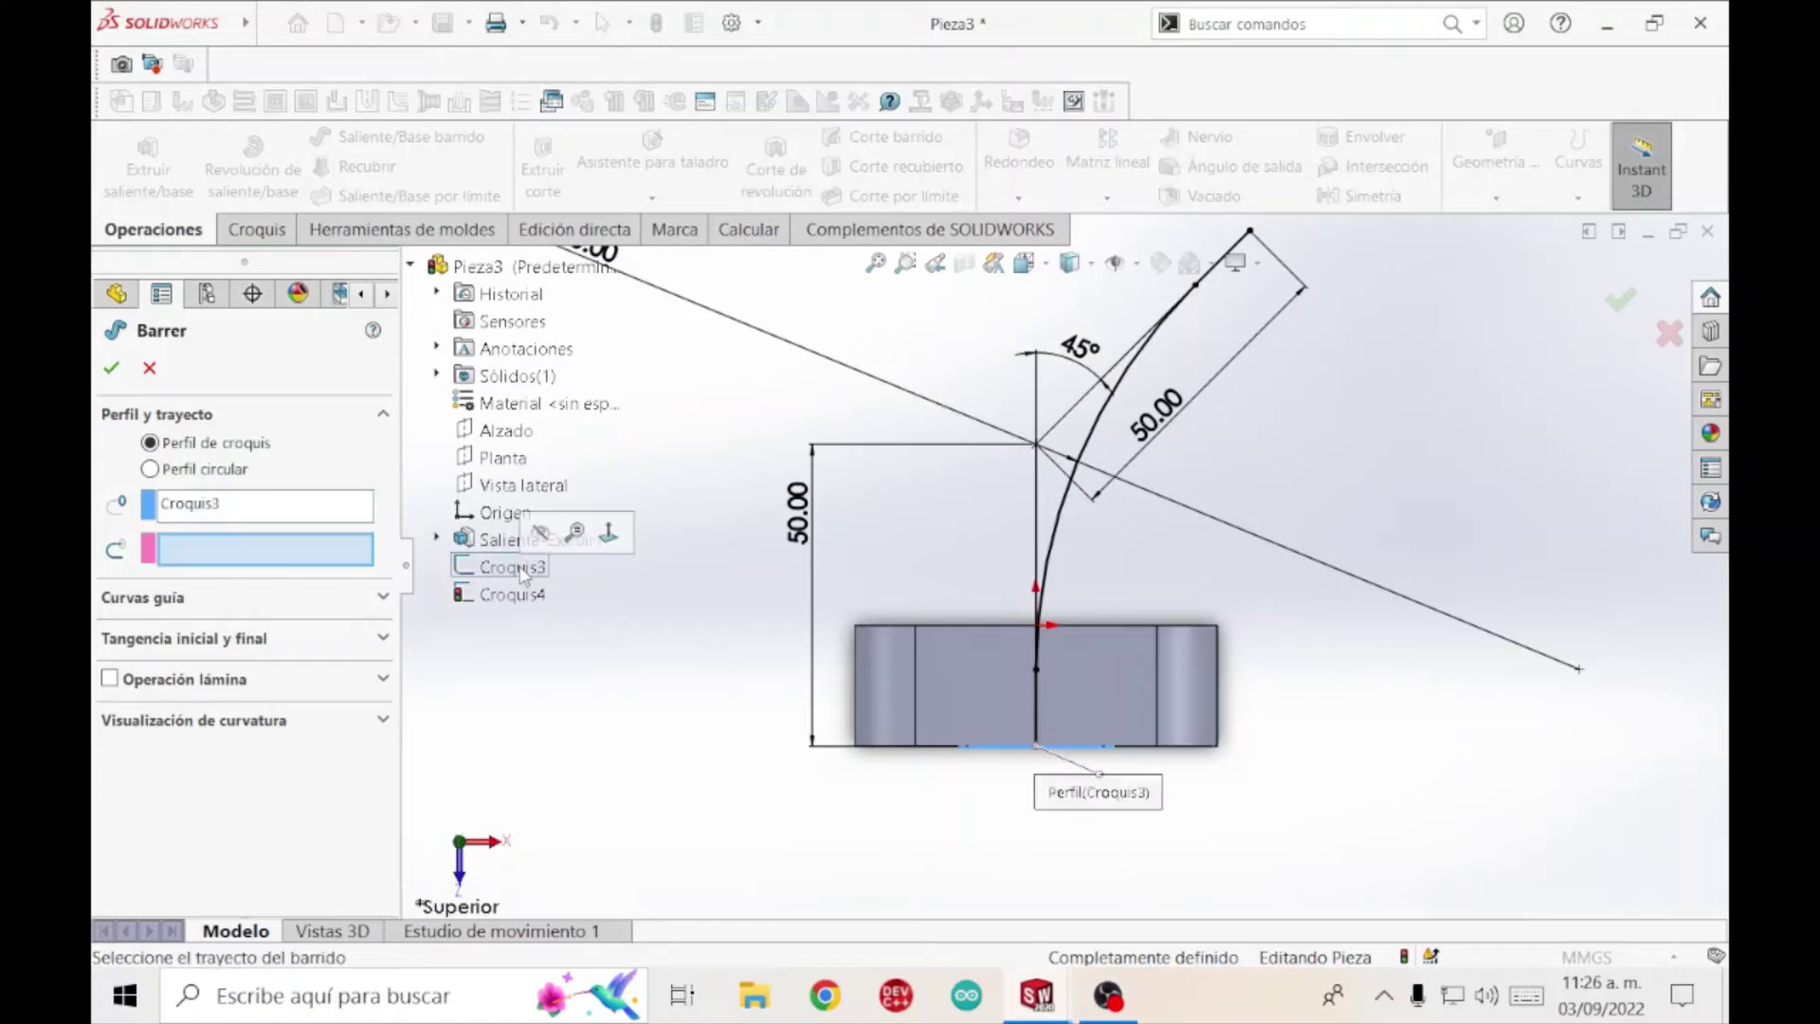
pyautogui.click(506, 594)
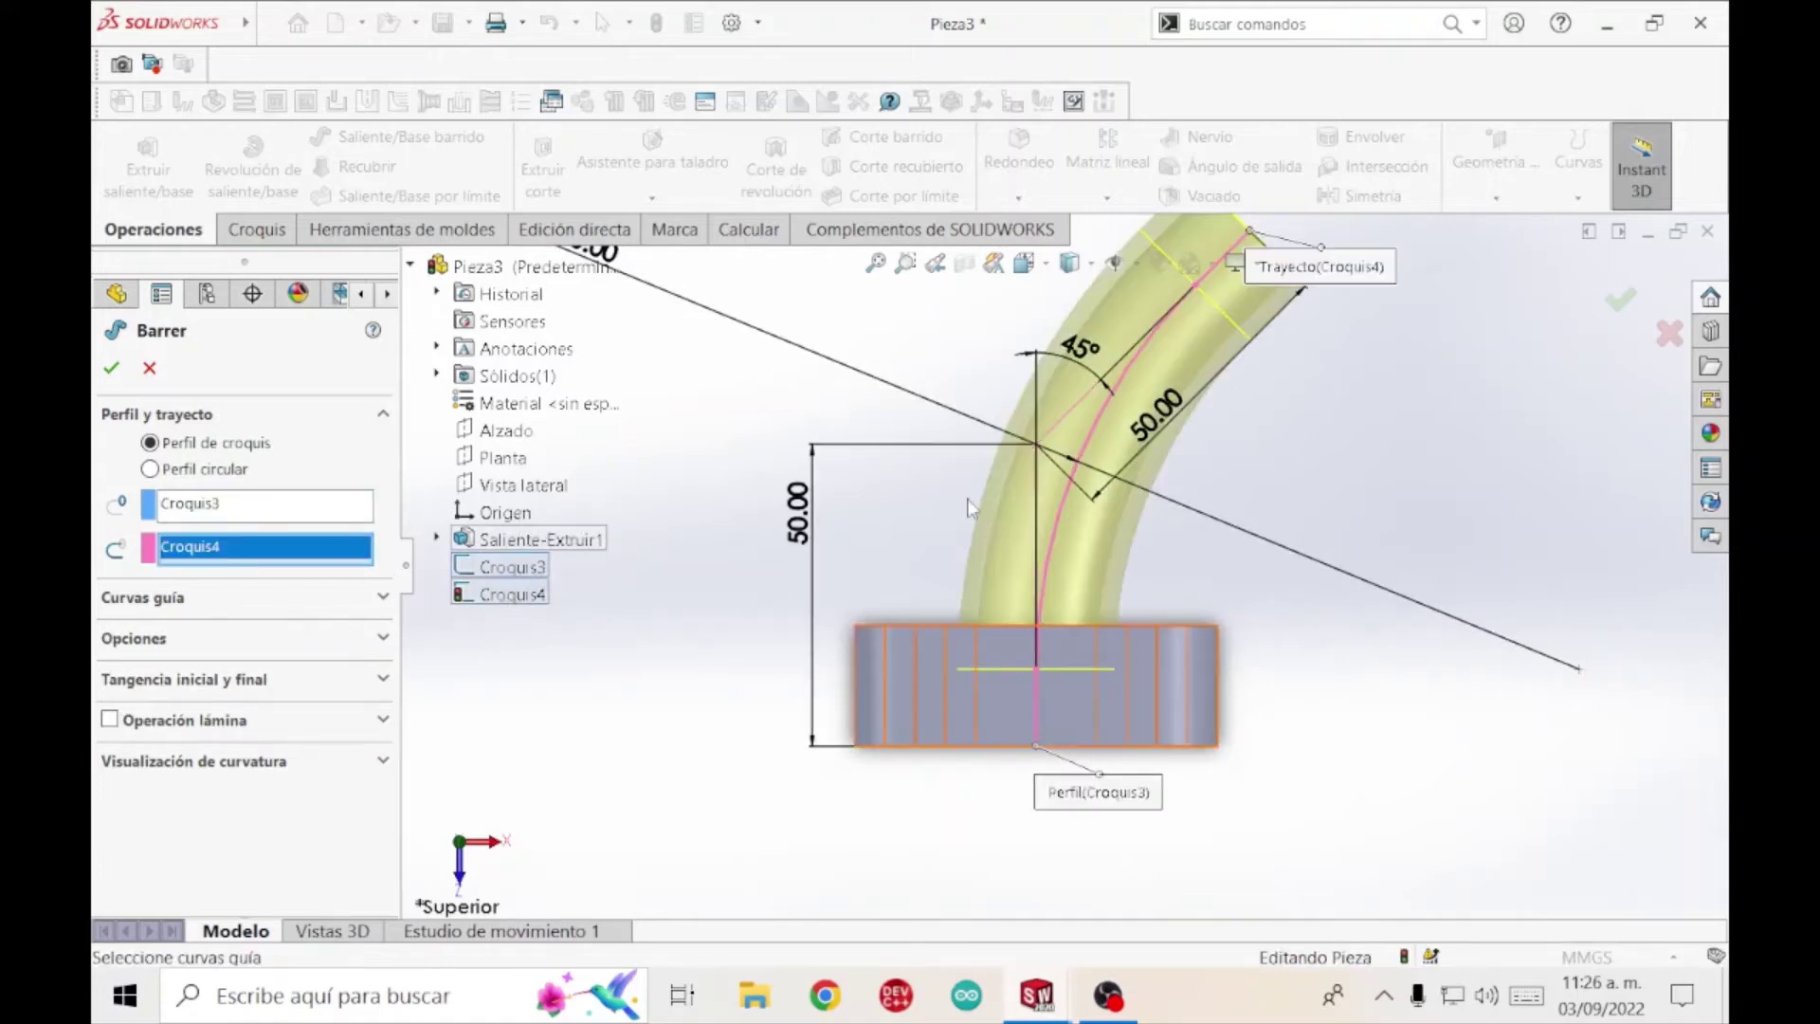
pyautogui.scroll(3, 972, 509)
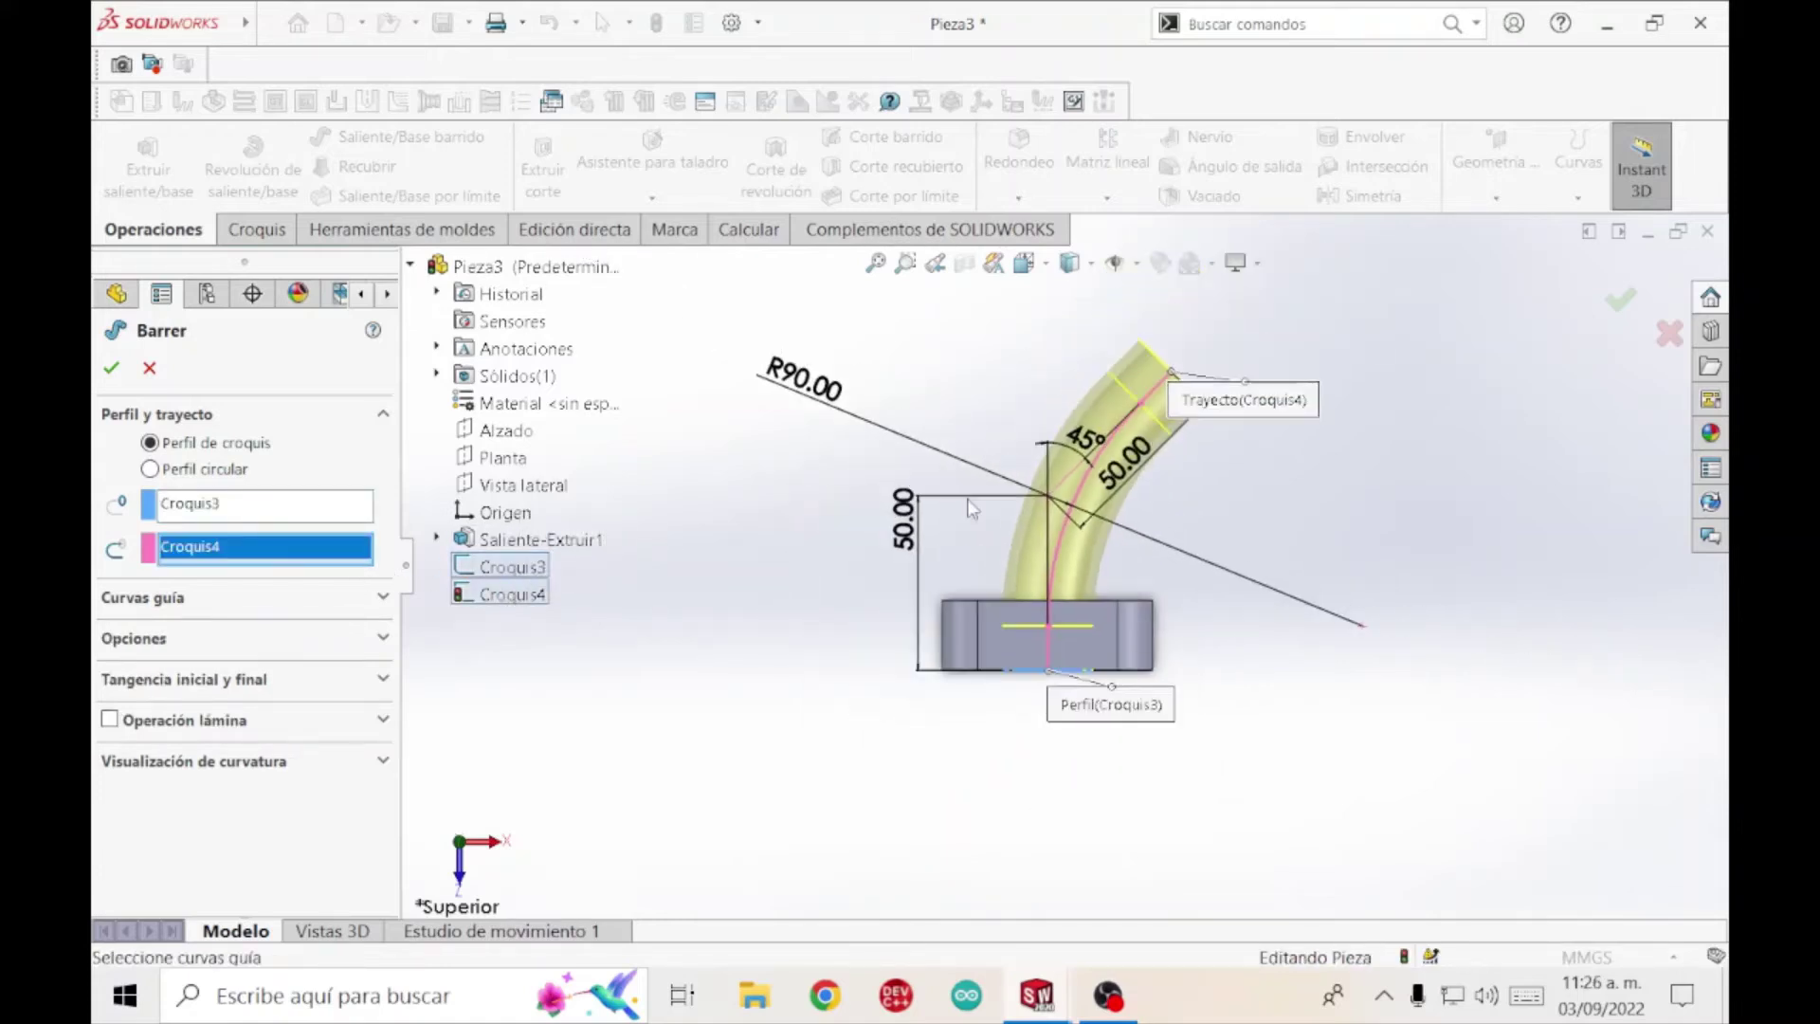
pyautogui.click(109, 372)
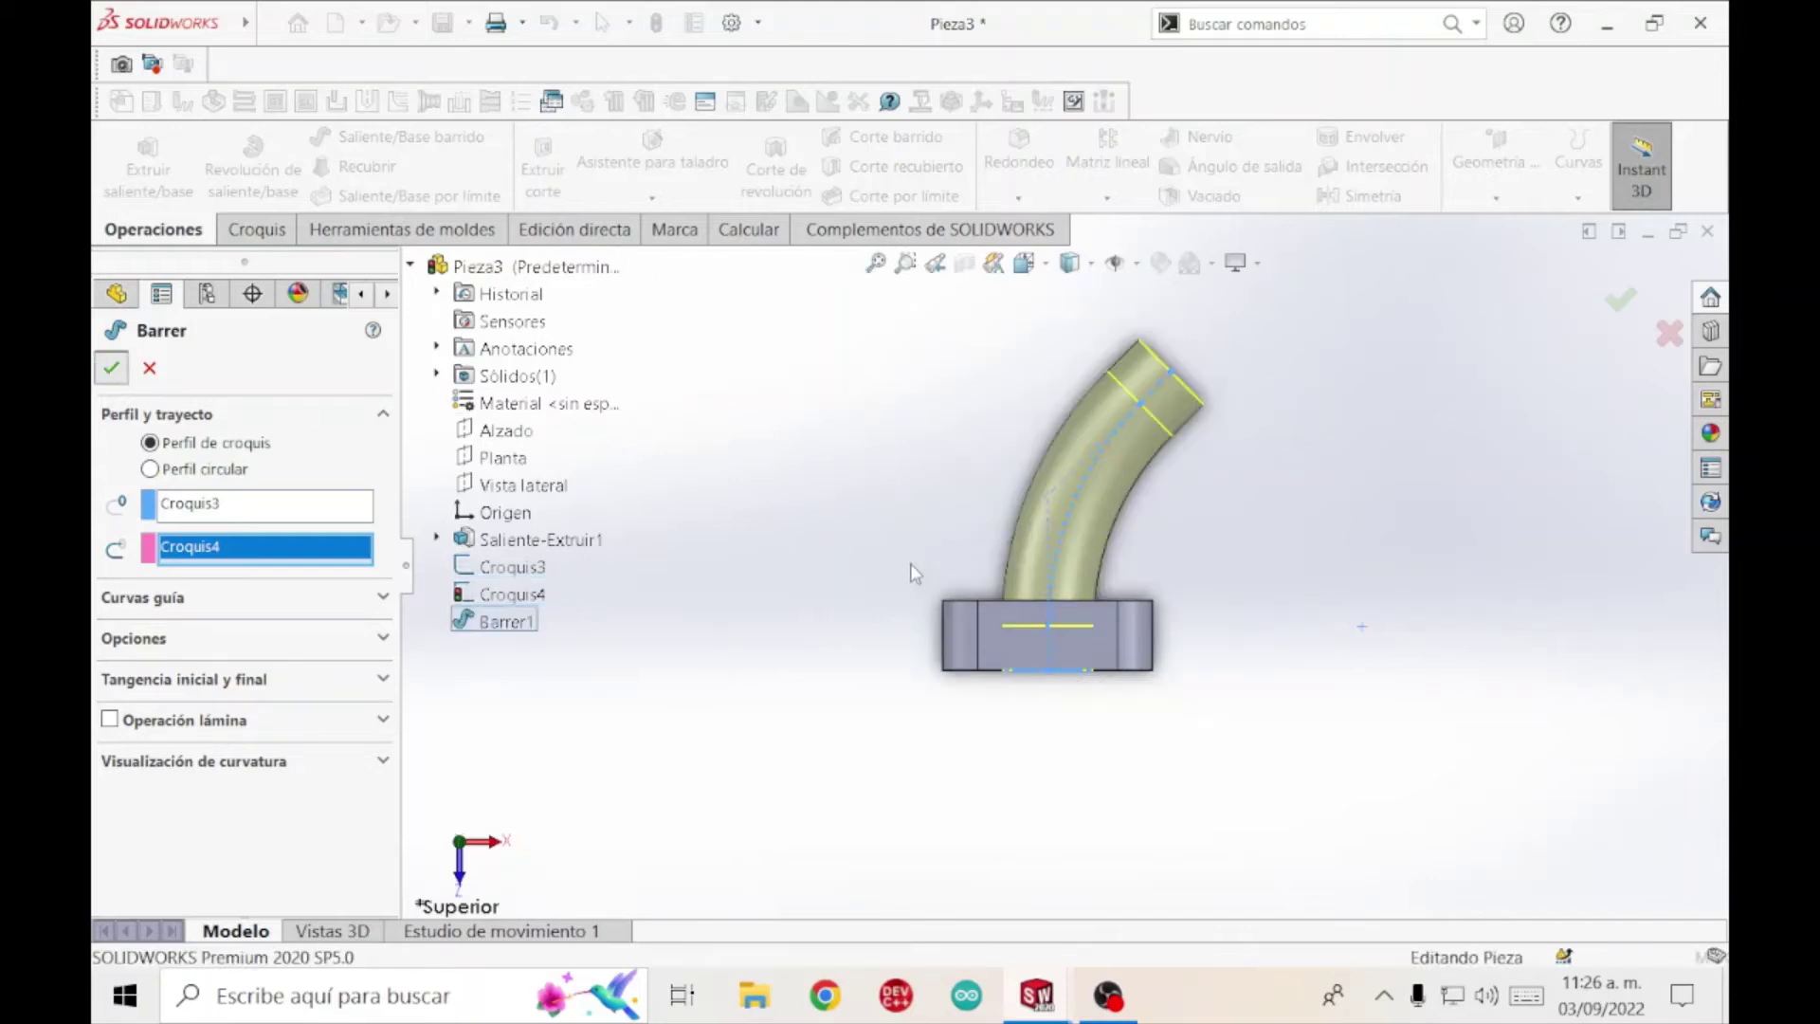
pyautogui.moveTo(907, 551); pyautogui.dragTo(948, 550, button='middle')
pyautogui.click(911, 490)
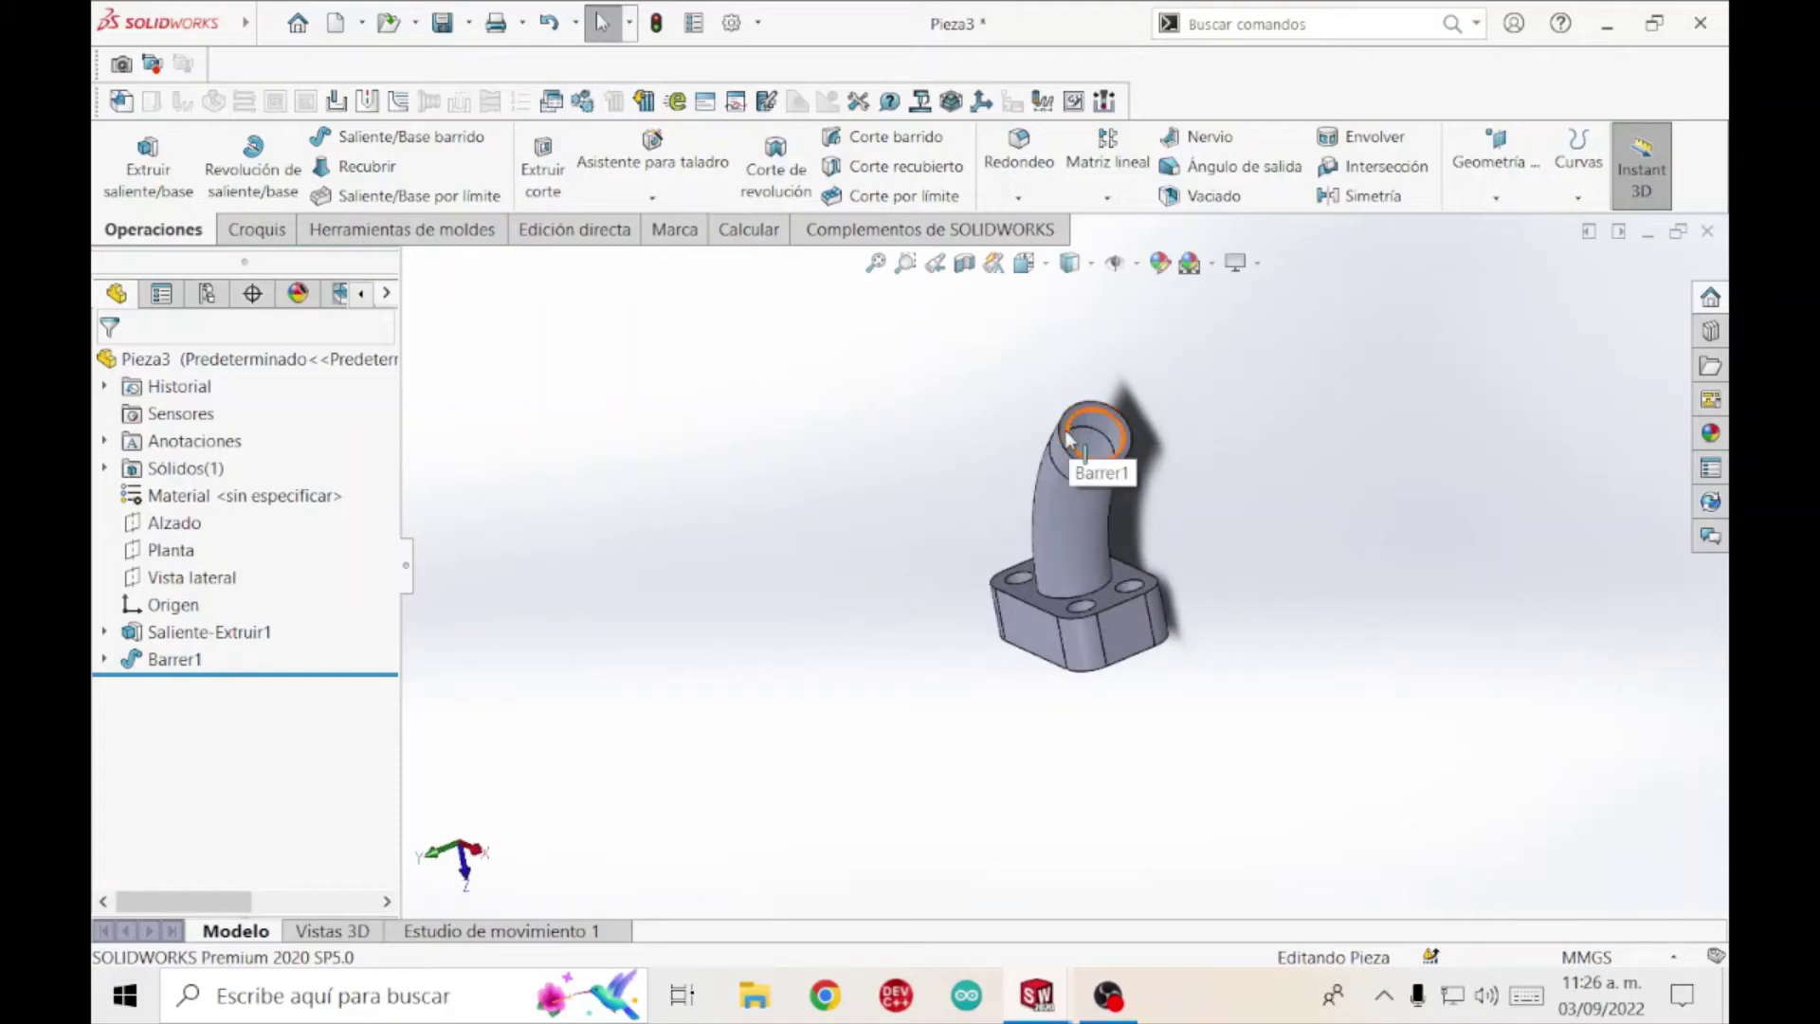
# Start a sketch on the tube's ring-shaped end face and draw a center rectangle about 49 x 25 mm from the tube's center.
pyautogui.scroll(-5, 1102, 452)
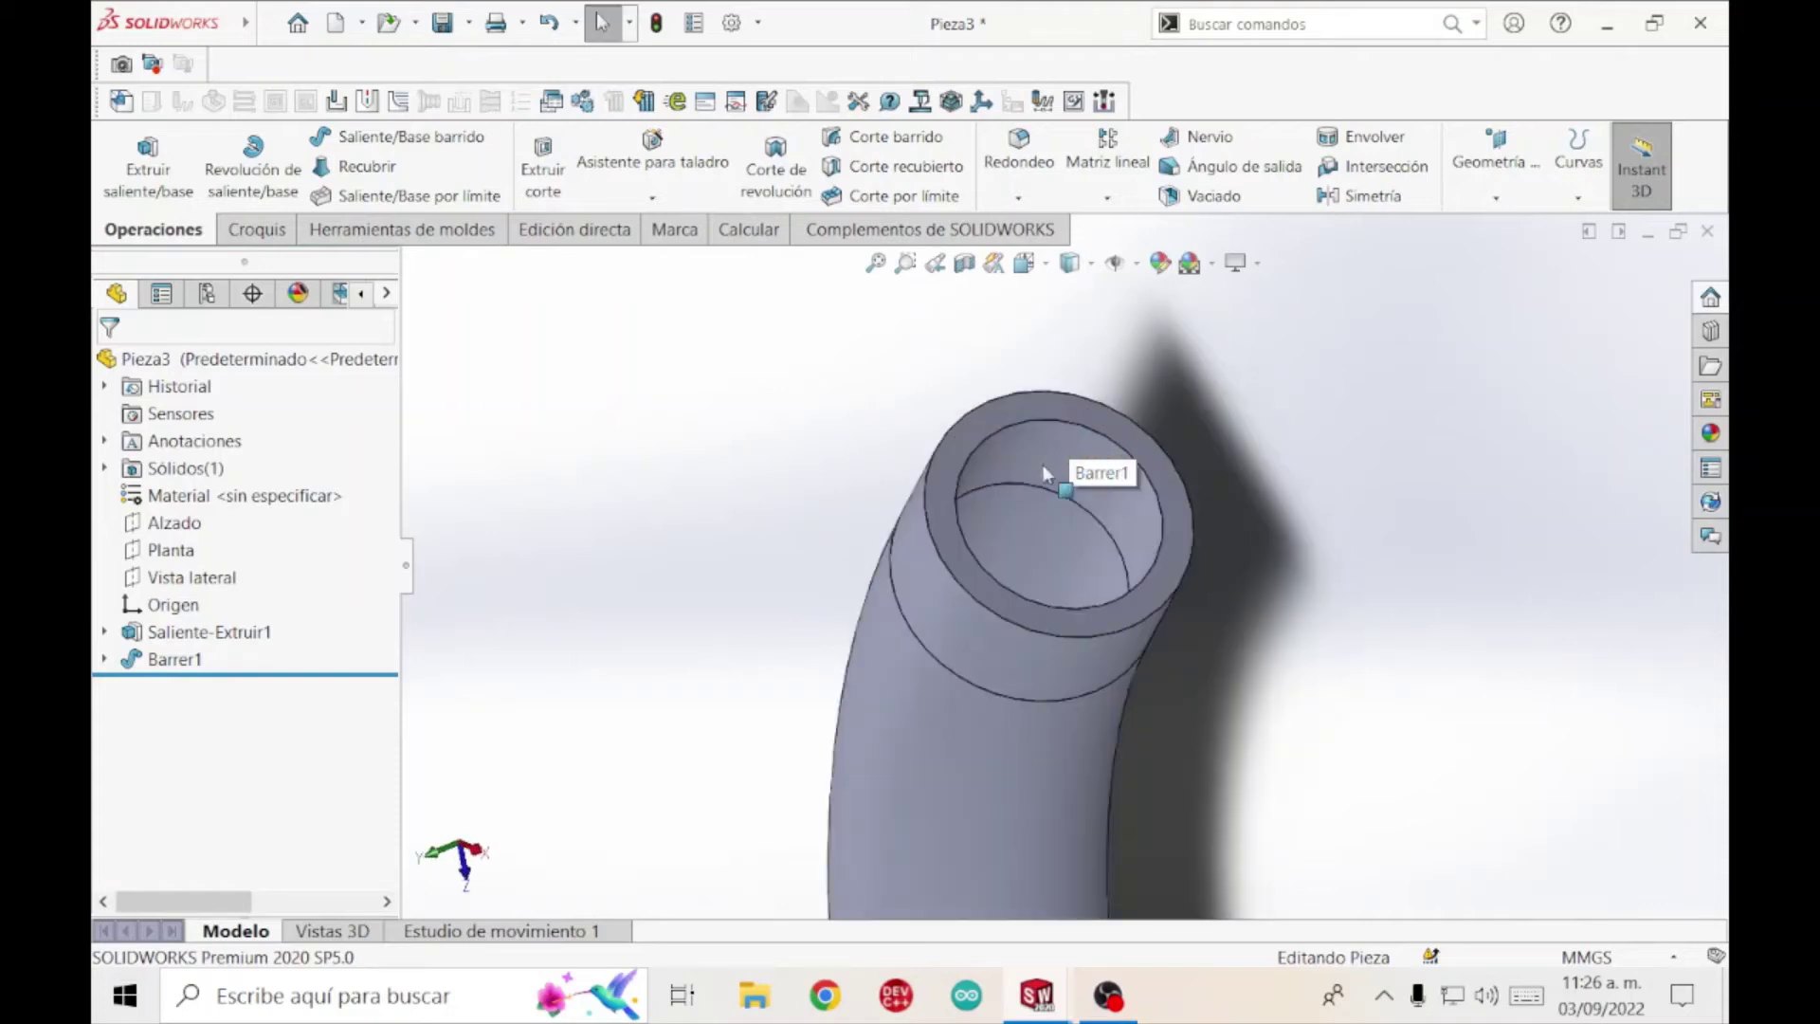
pyautogui.click(951, 507)
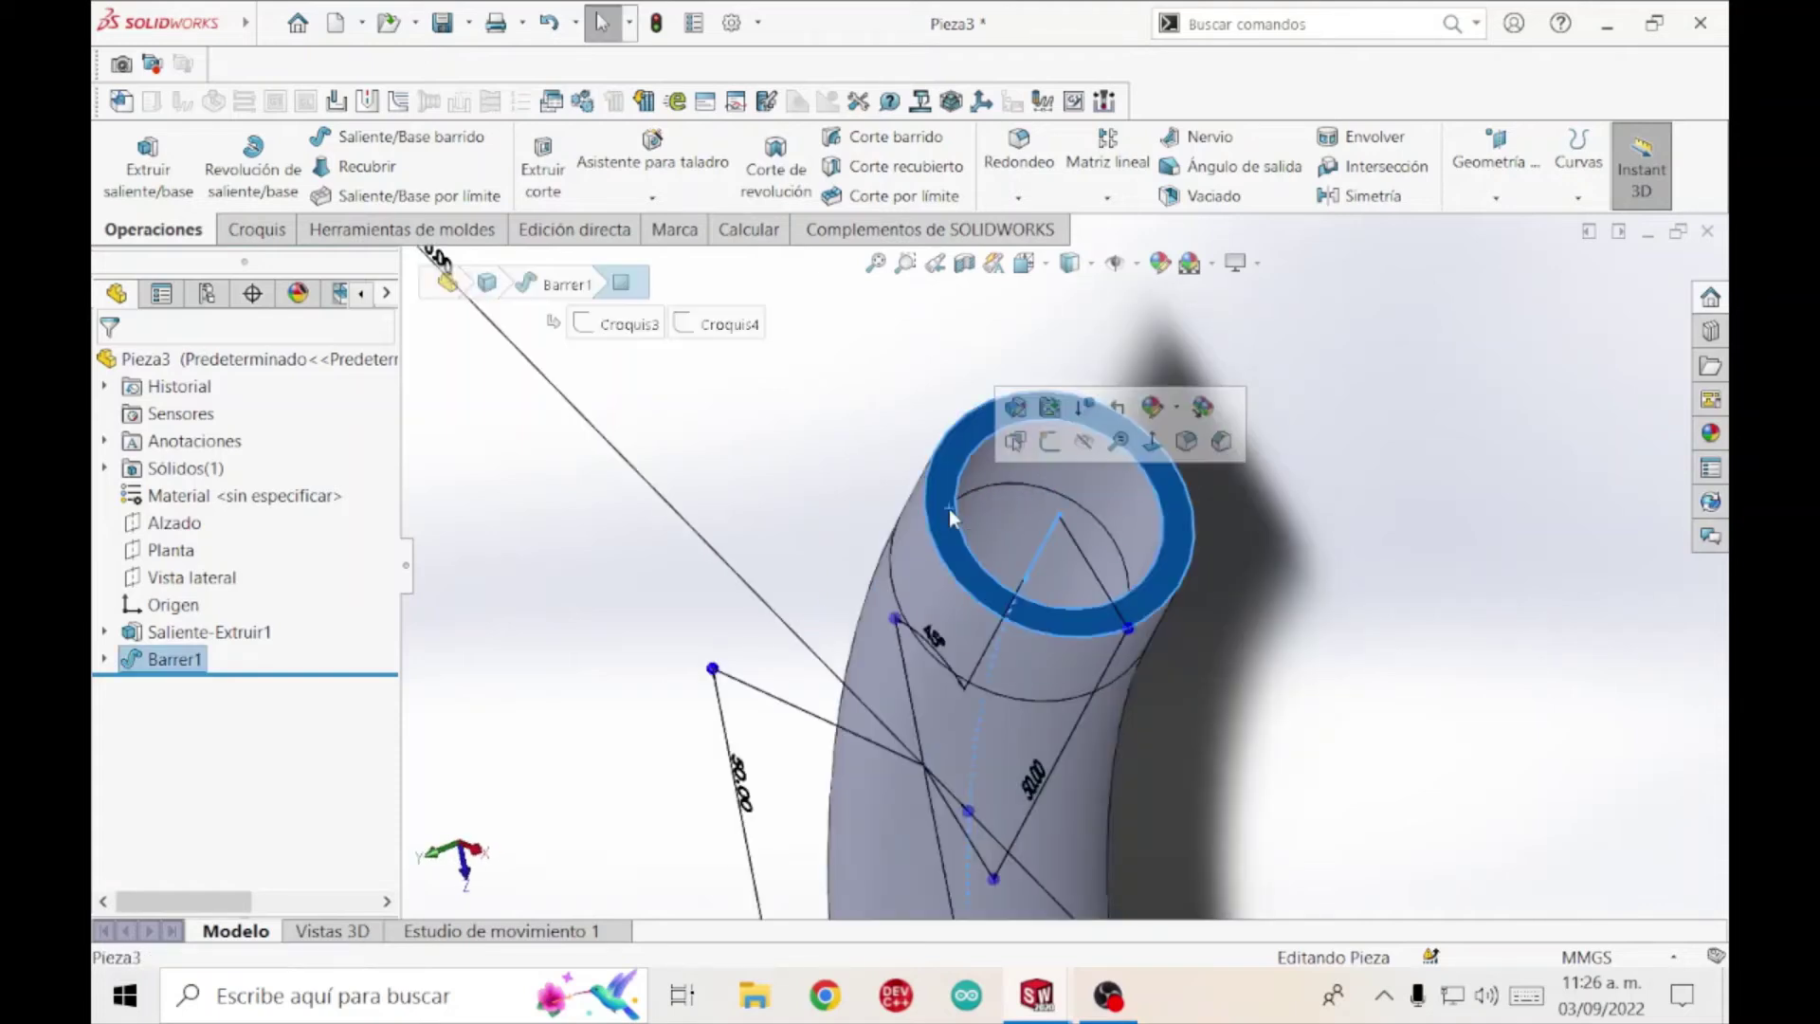
pyautogui.click(1048, 442)
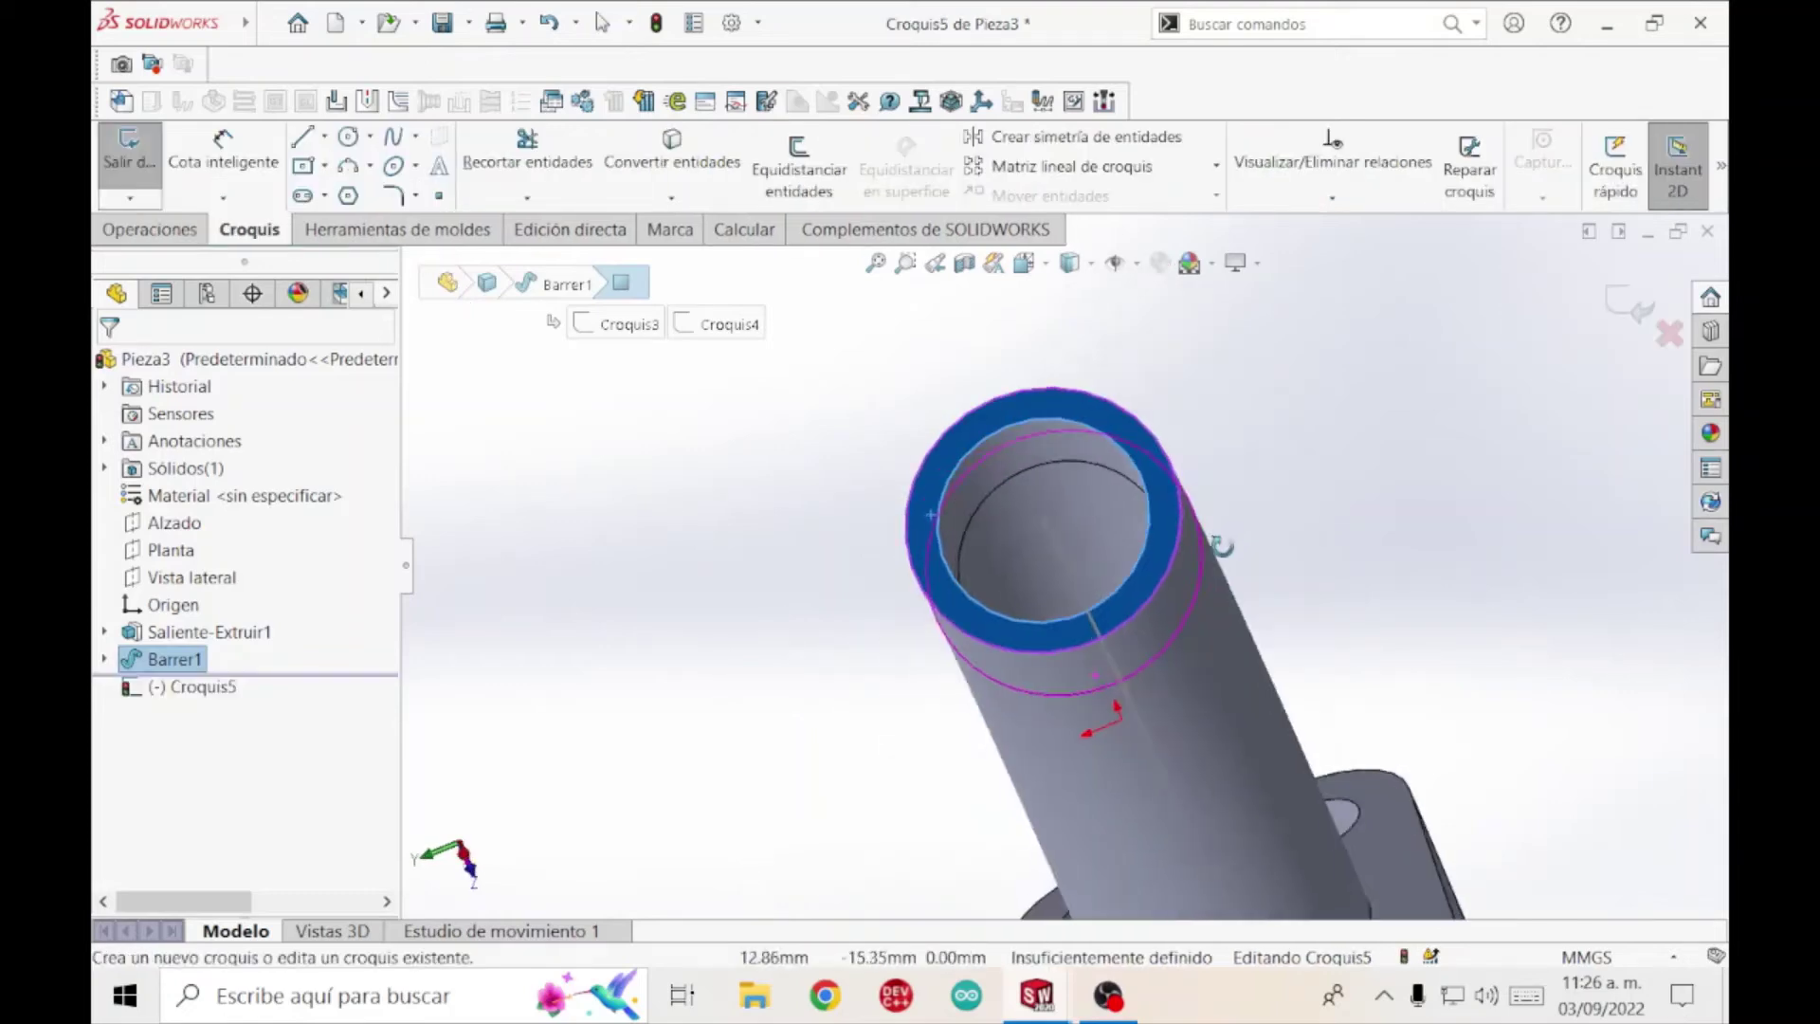
pyautogui.moveTo(1222, 546); pyautogui.dragTo(1232, 569, button='middle')
pyautogui.scroll(3, 1239, 576)
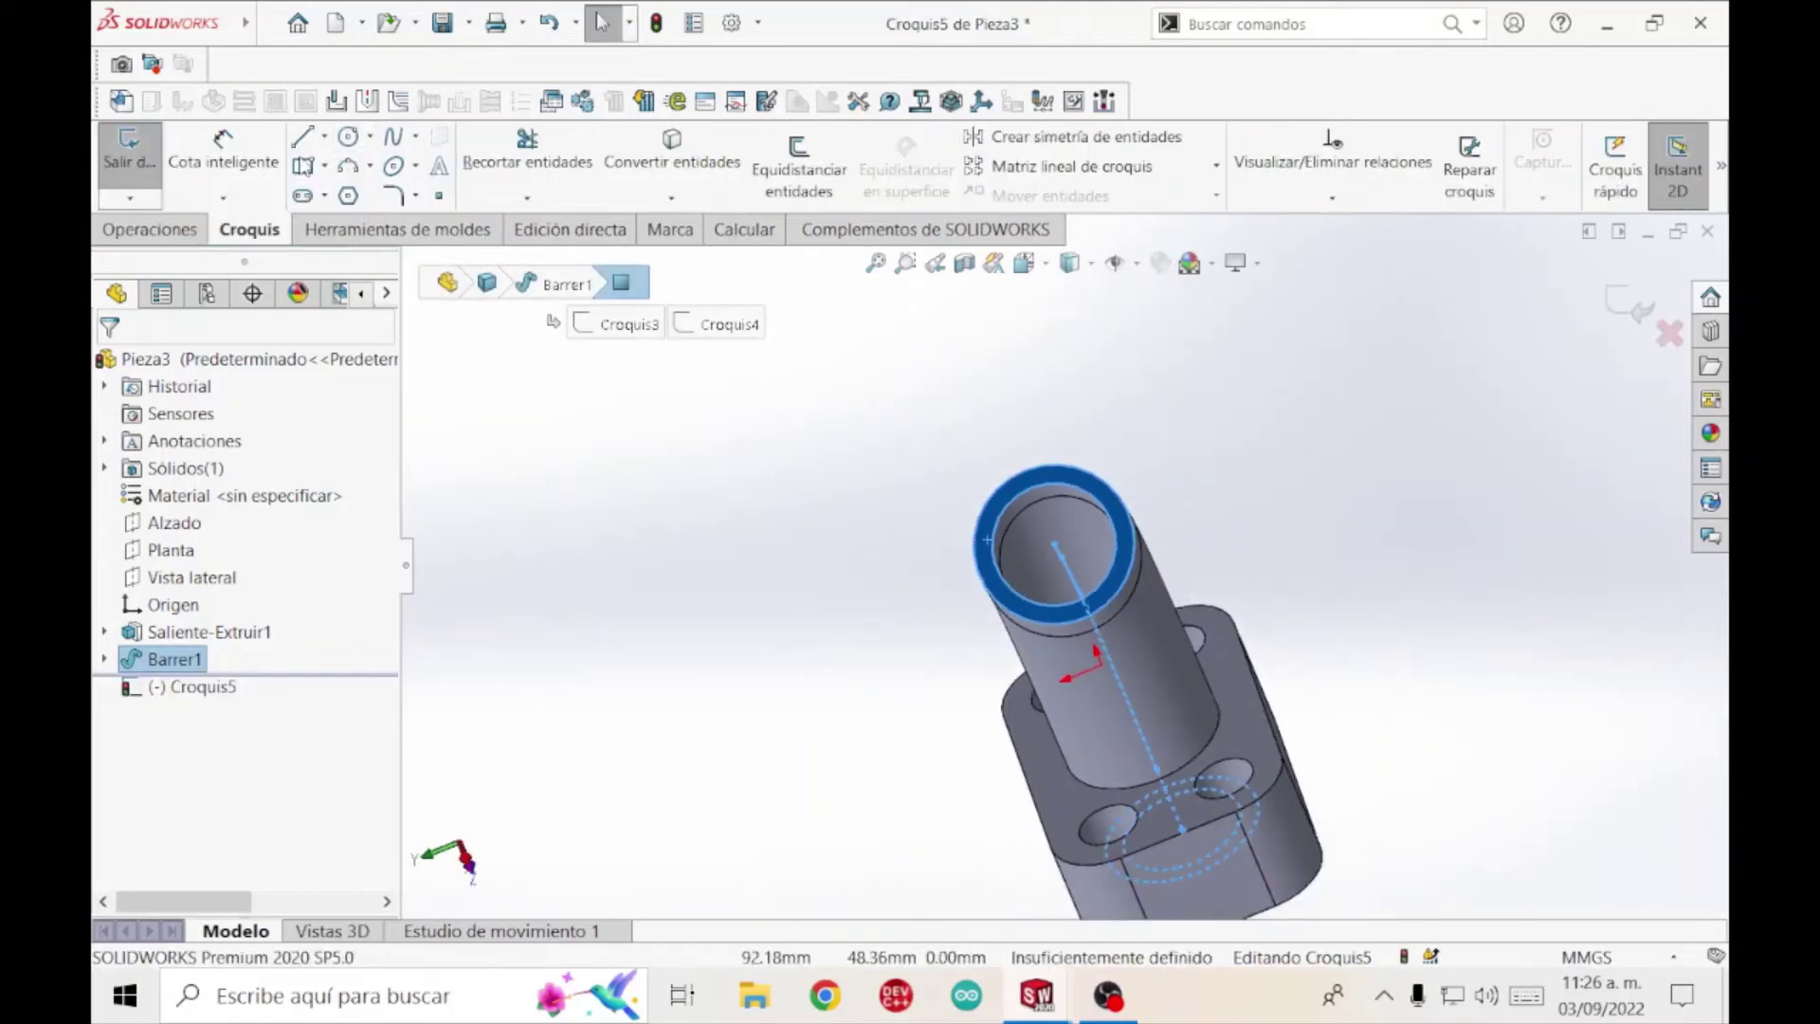
pyautogui.click(306, 168)
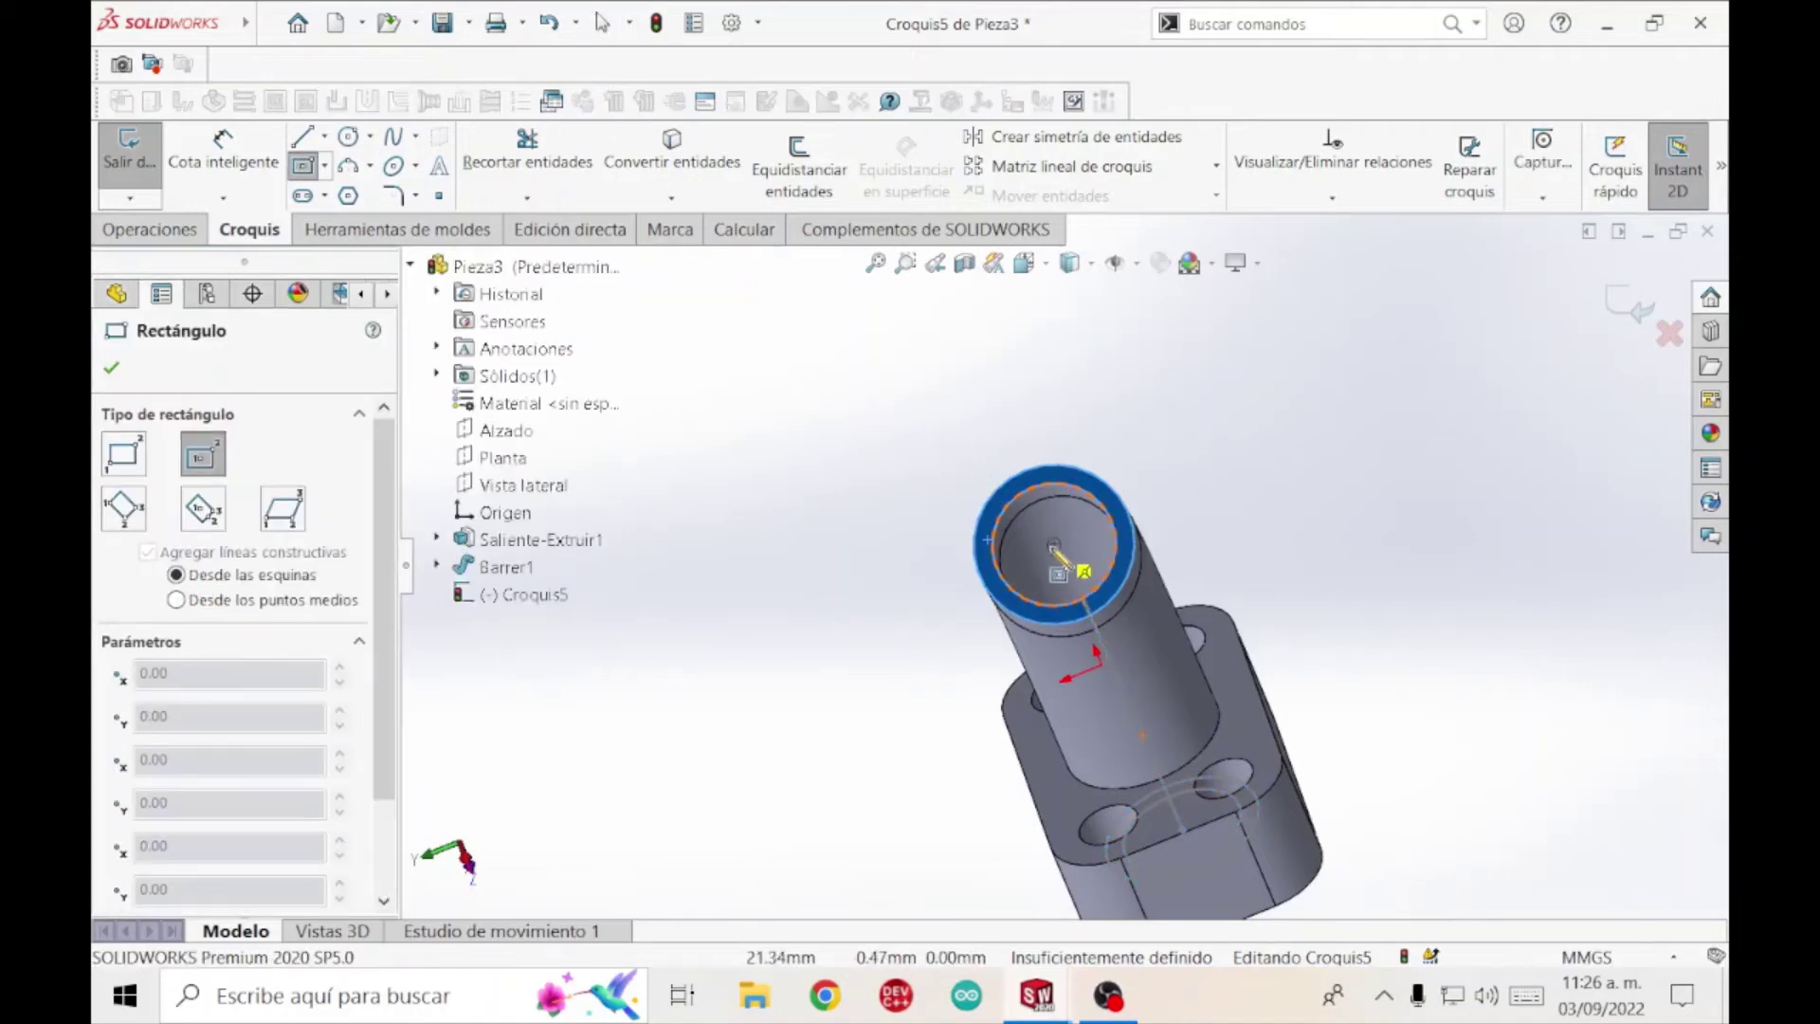
pyautogui.click(1054, 545)
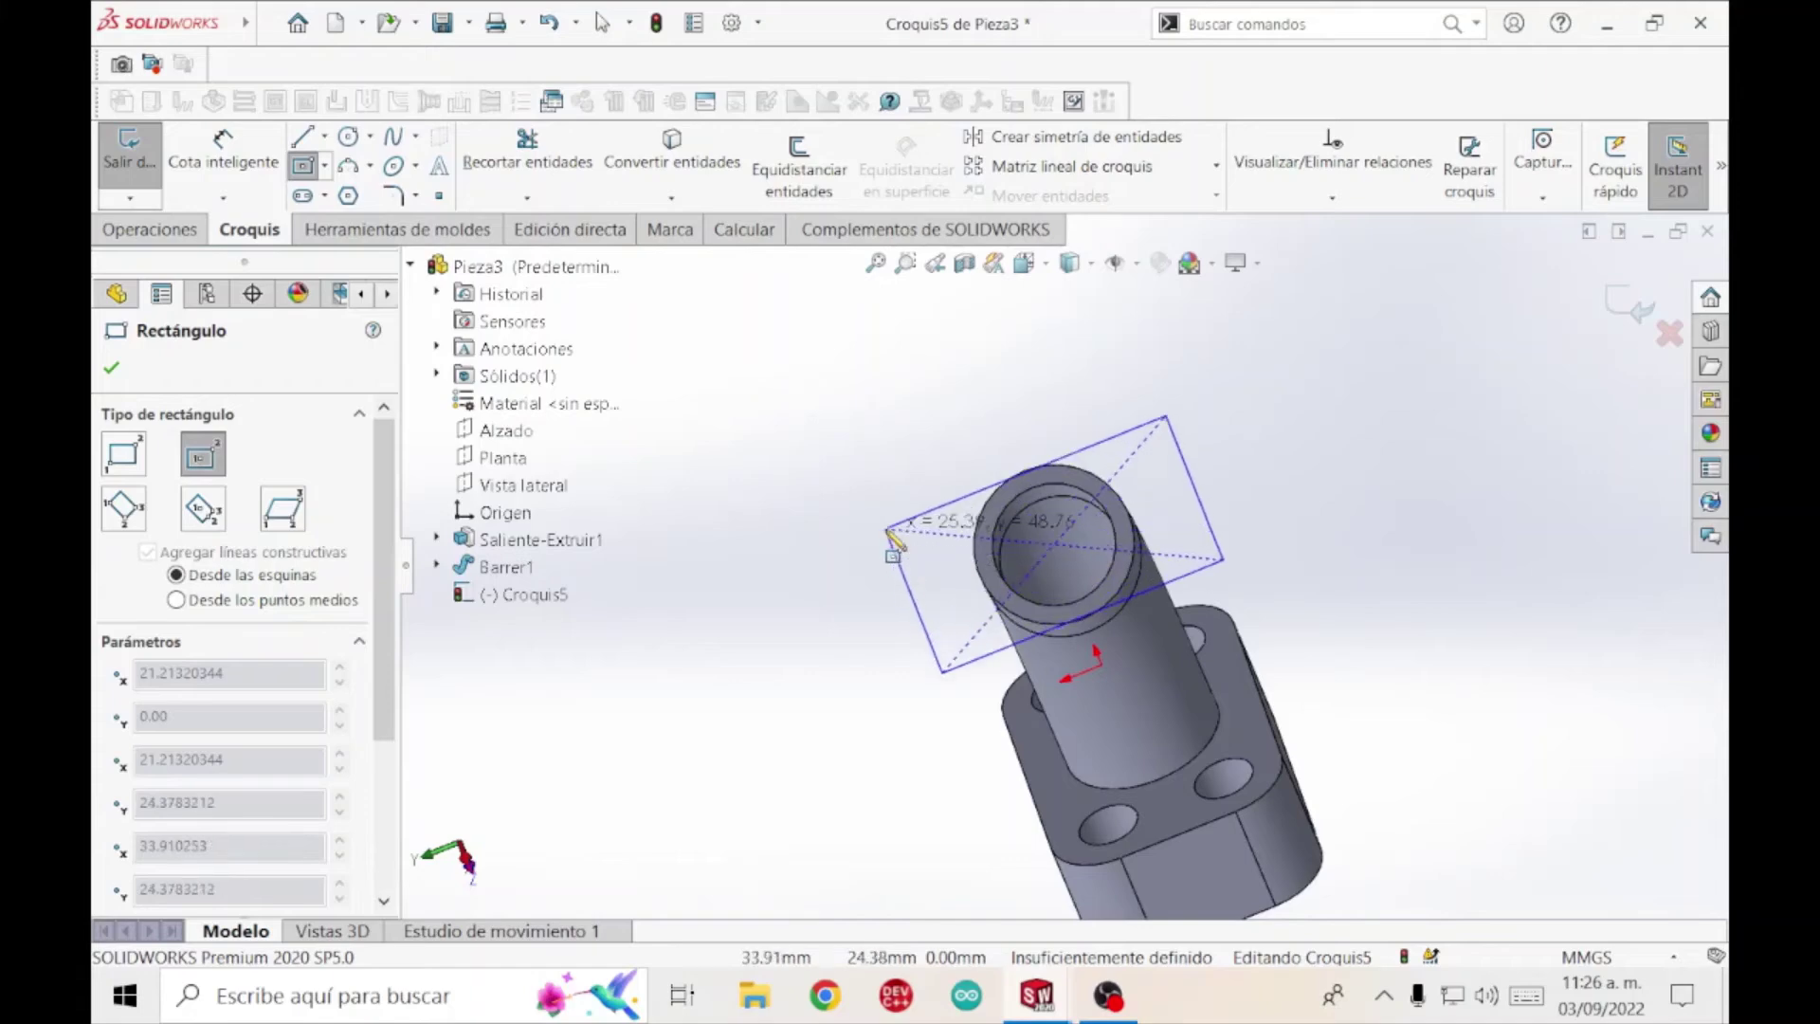
pyautogui.click(885, 528)
# Dimension the rectangle's short side and set it to 40 mm.
pyautogui.click(210, 149)
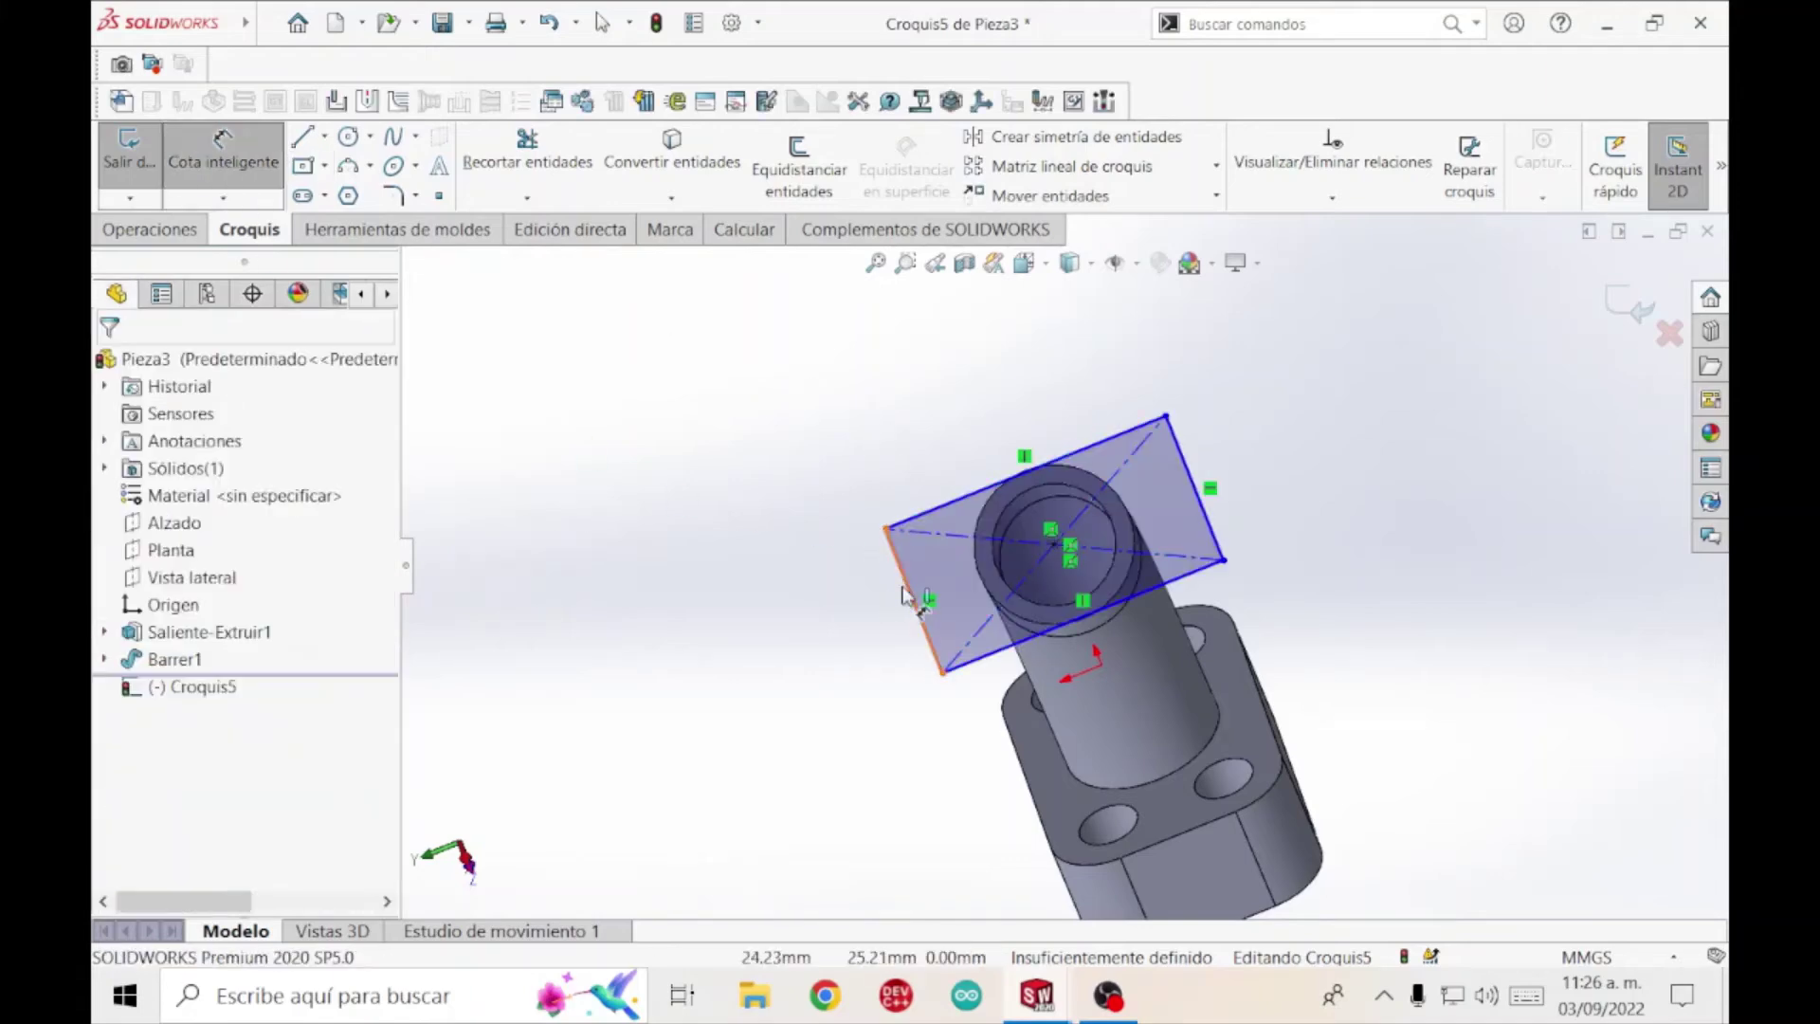
pyautogui.click(834, 618)
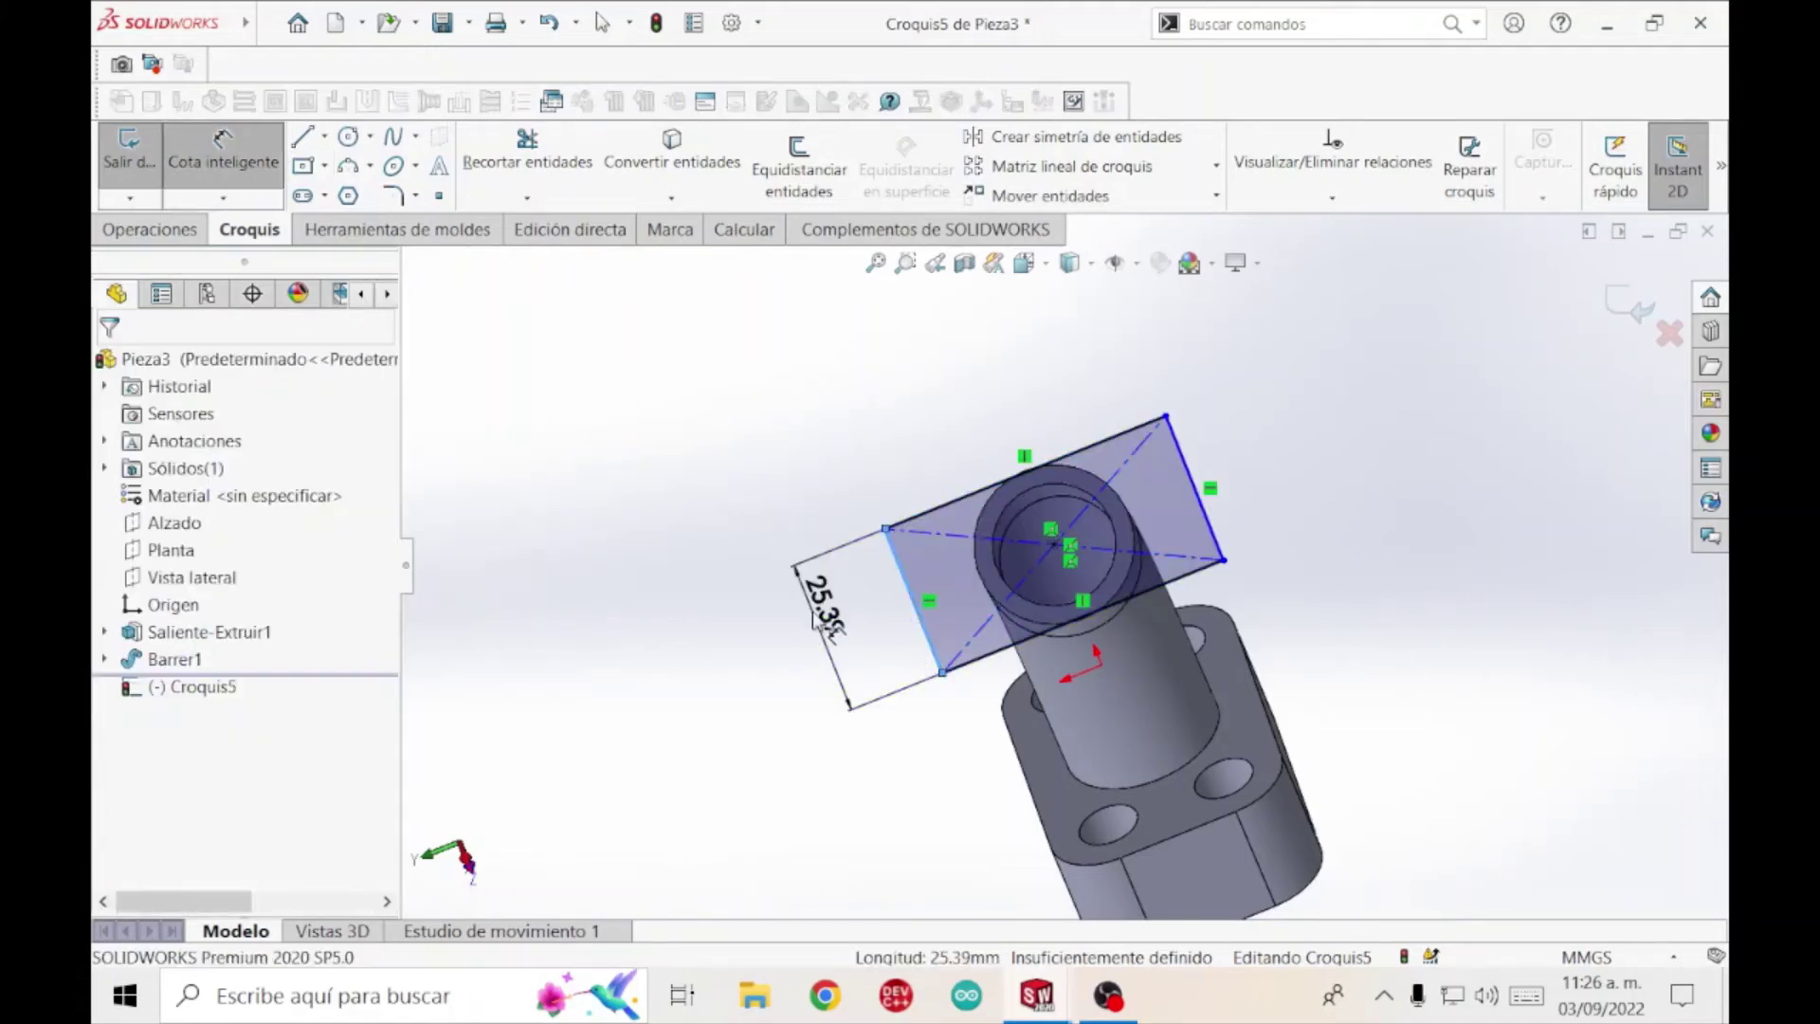
pyautogui.click(815, 618)
pyautogui.write('40')
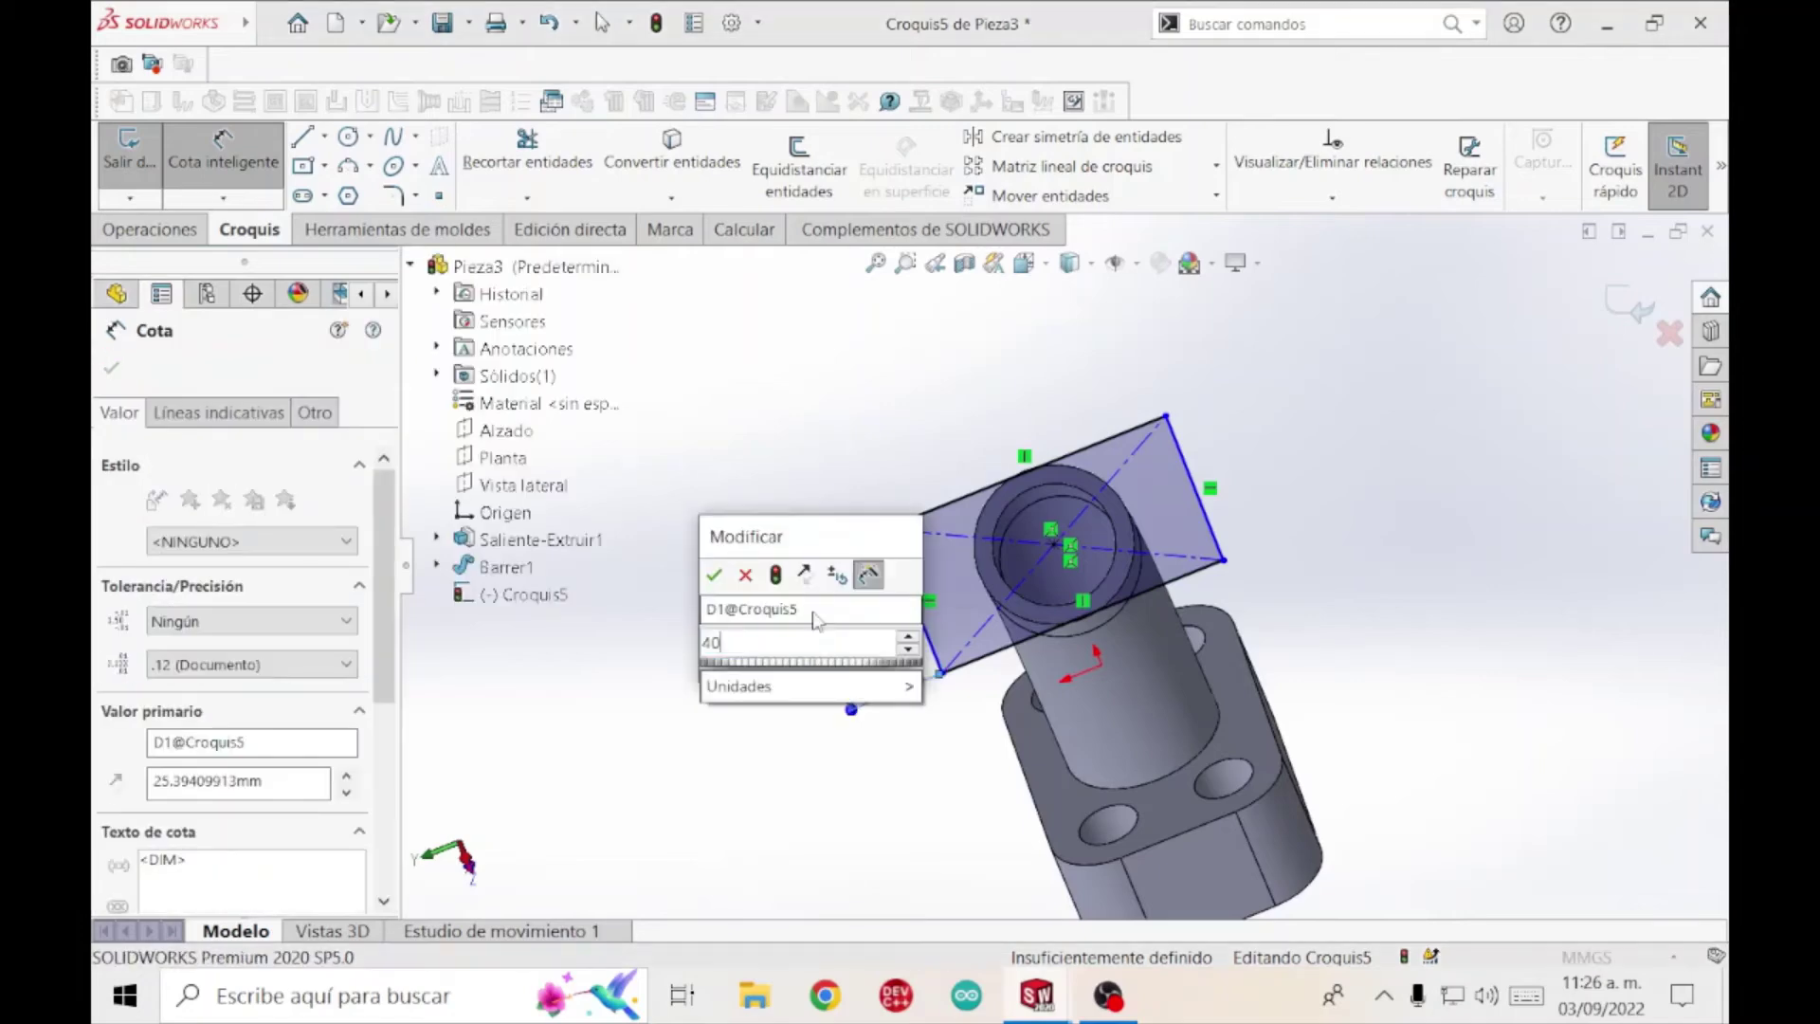
pyautogui.press('Escape')
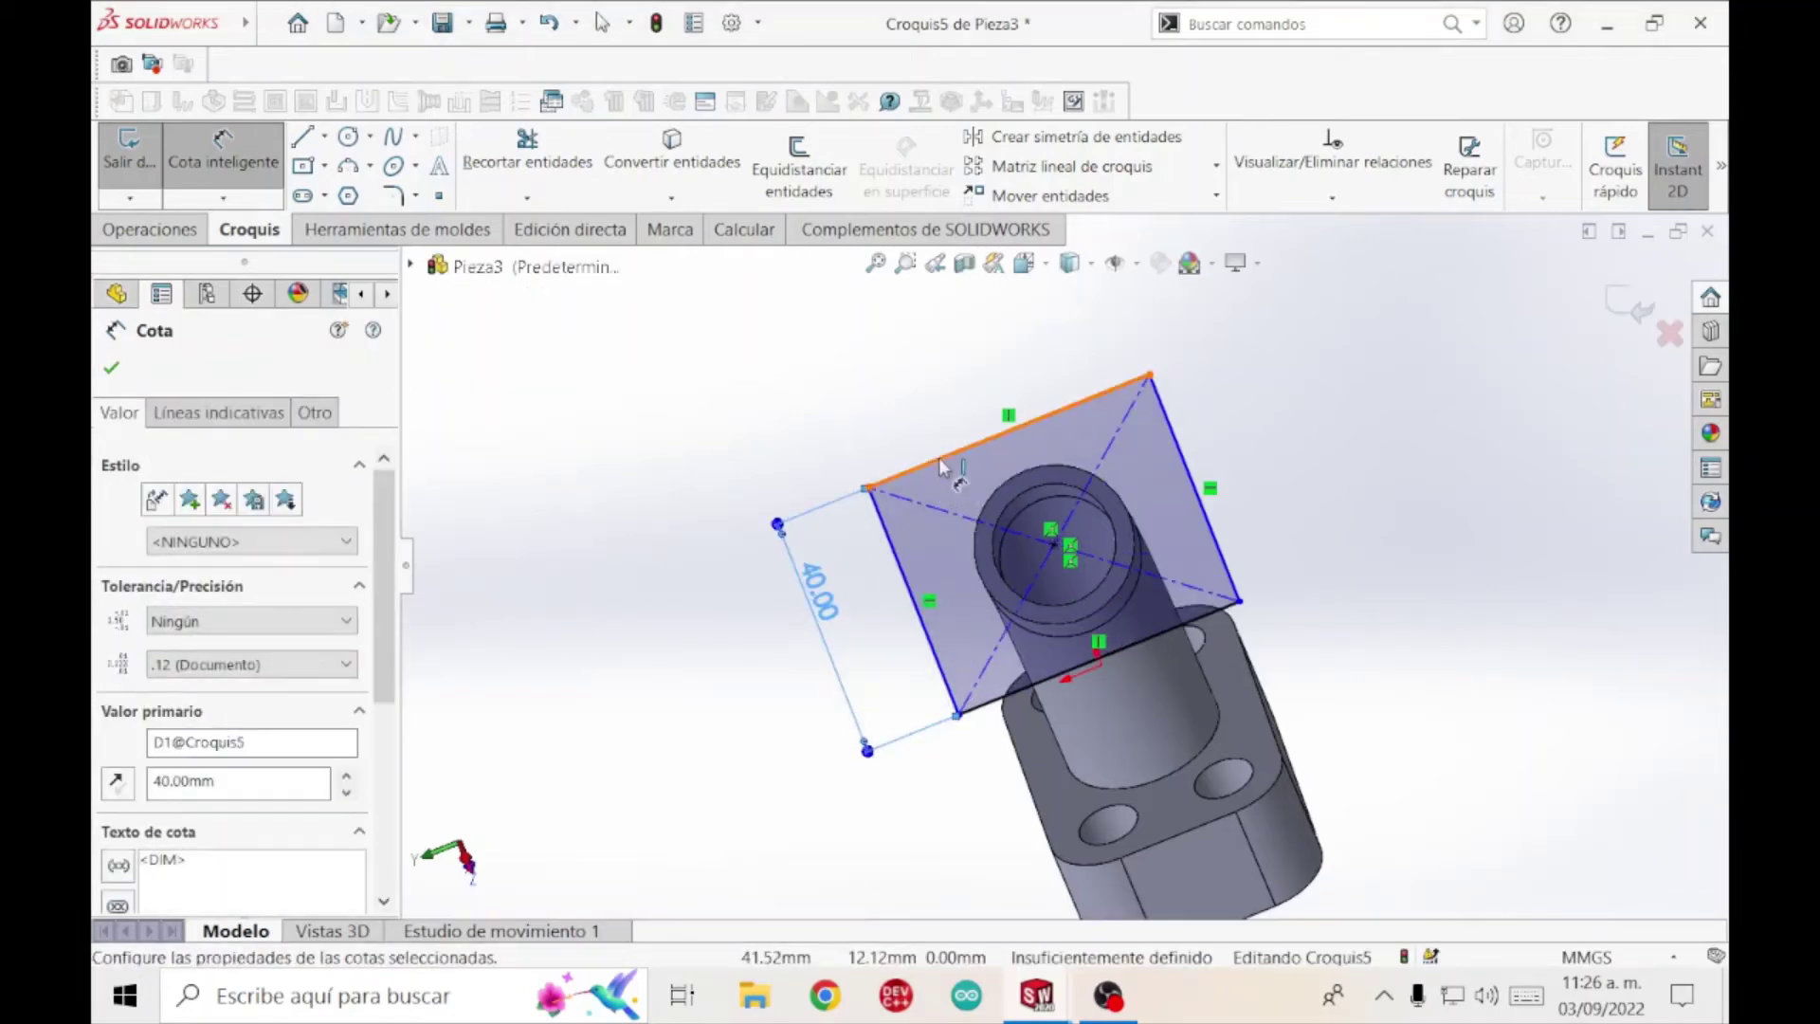
# Dimension the rectangle's long side and set it to 60 mm.
pyautogui.click(941, 465)
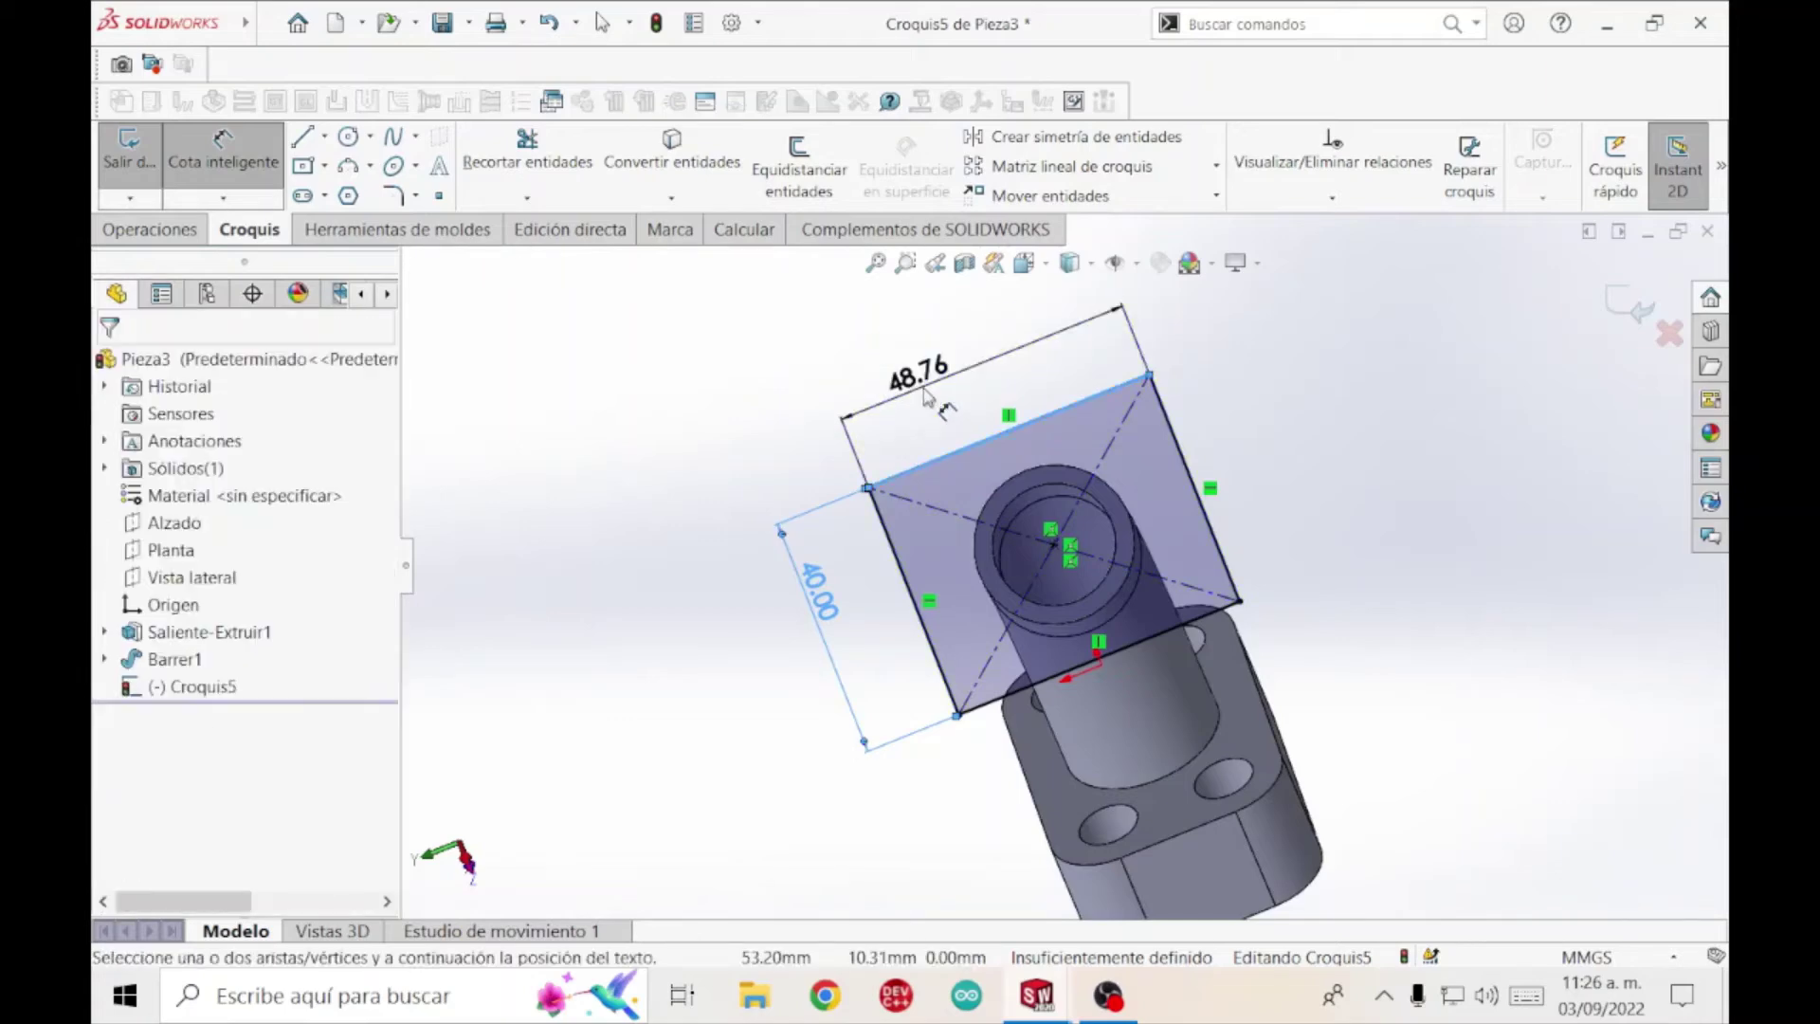
pyautogui.click(924, 394)
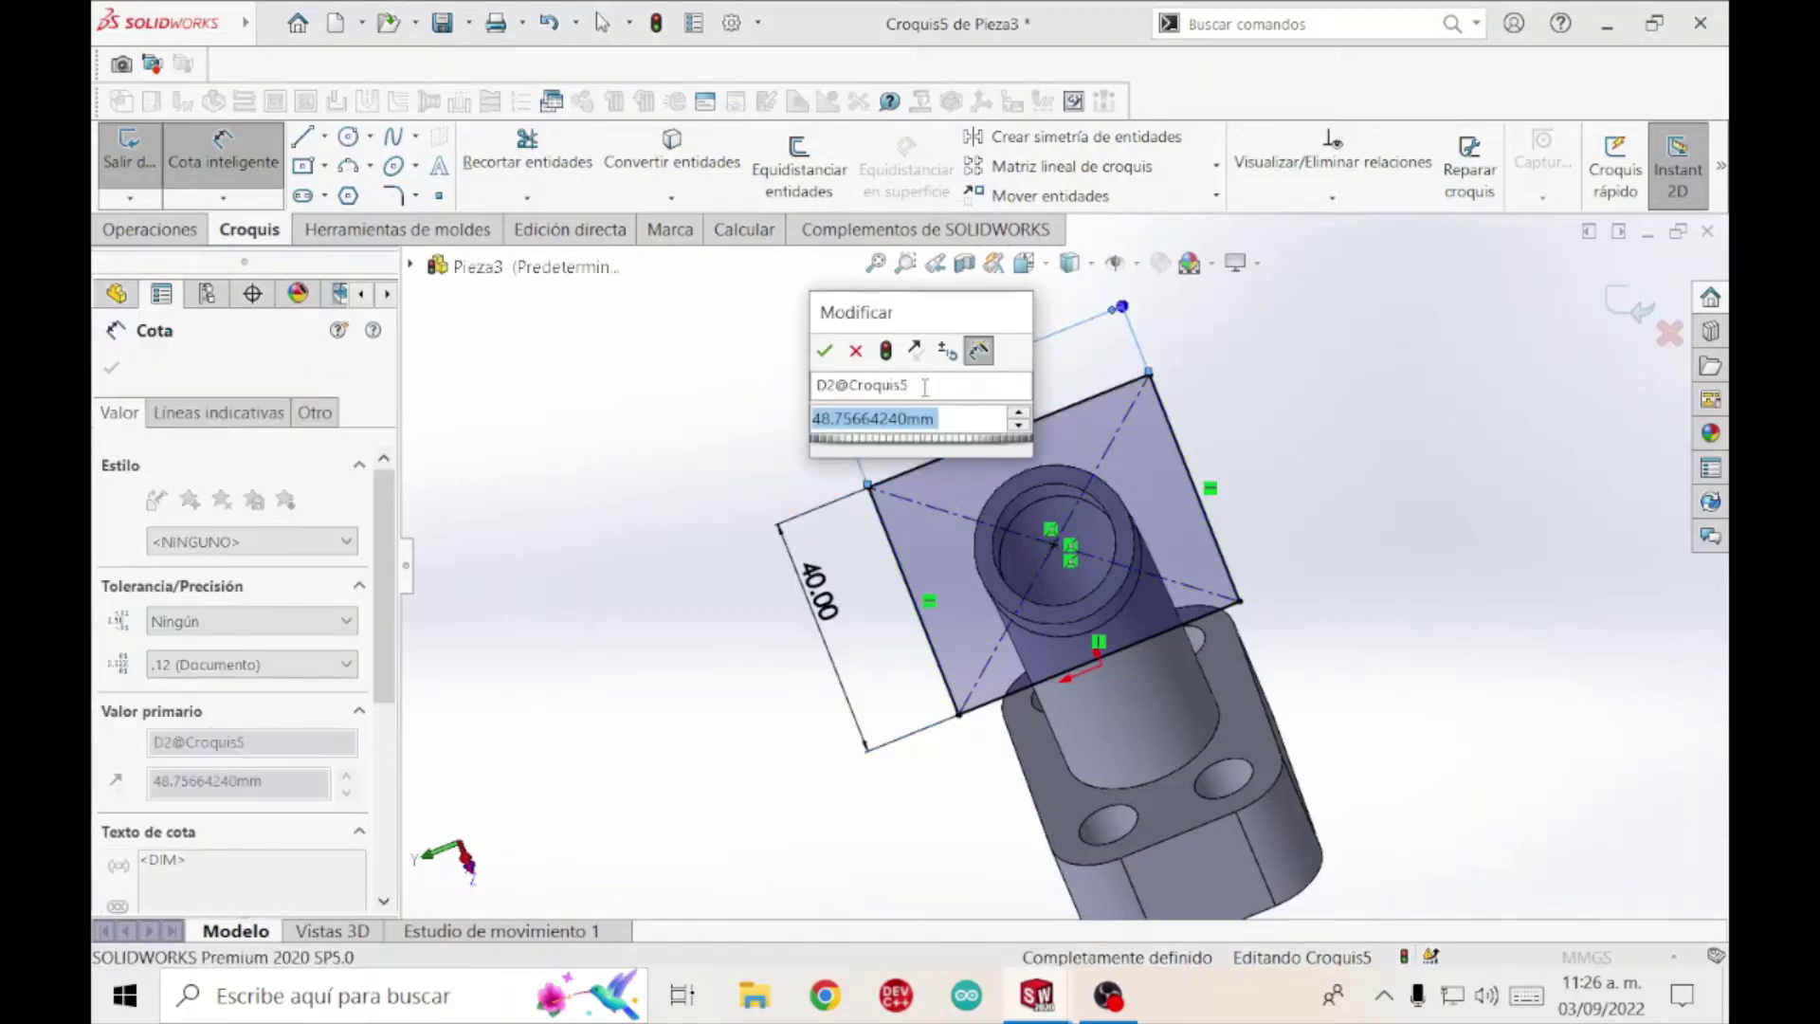
pyautogui.write('60')
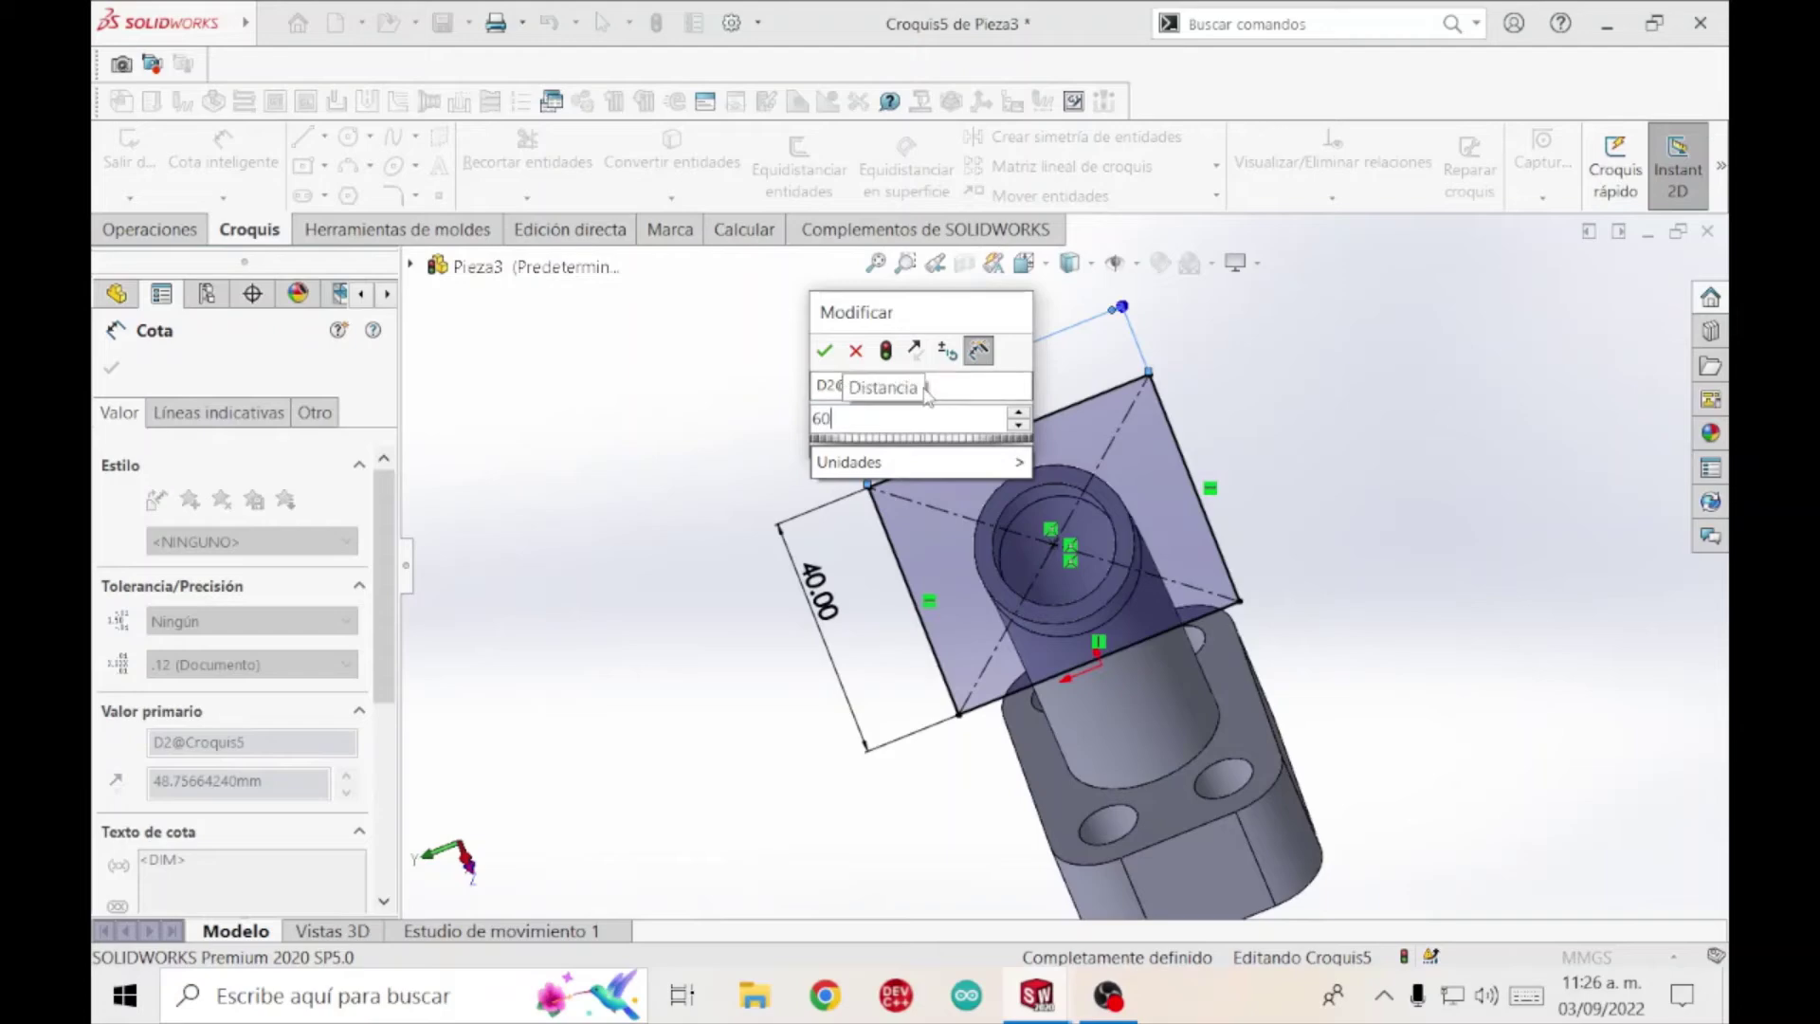
pyautogui.press('Escape')
pyautogui.press('Escape')
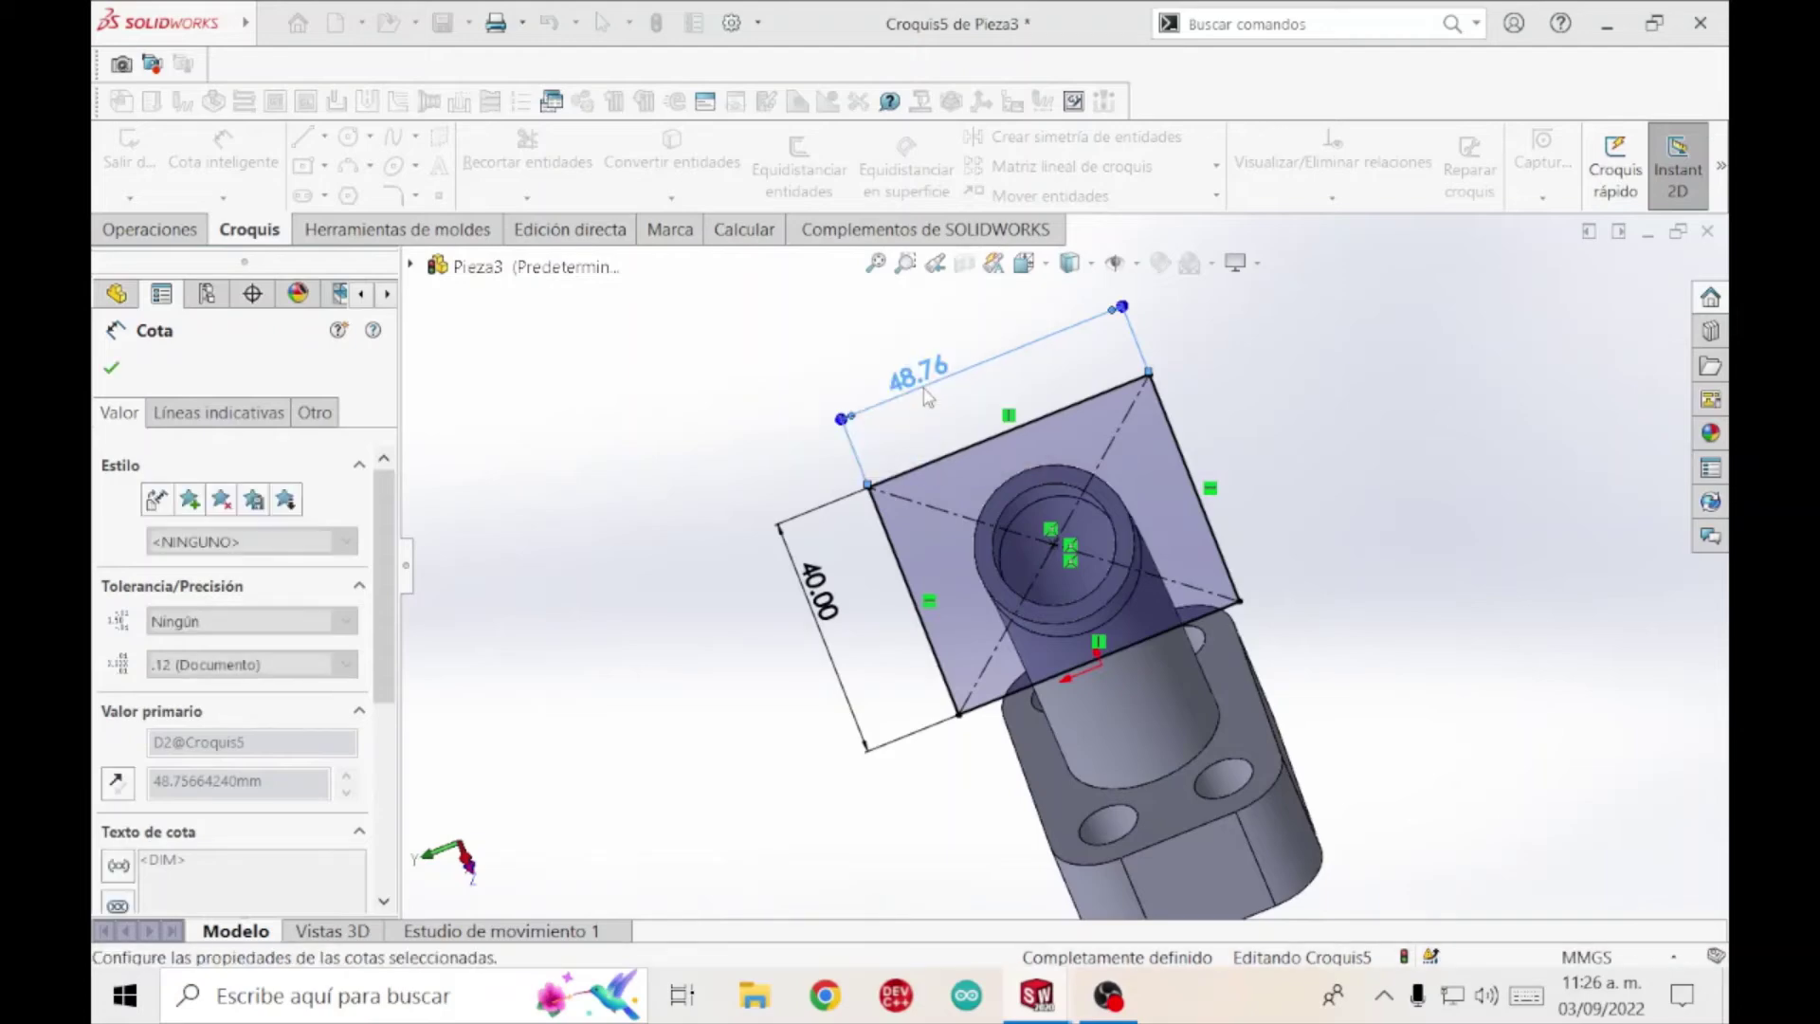
pyautogui.click(609, 398)
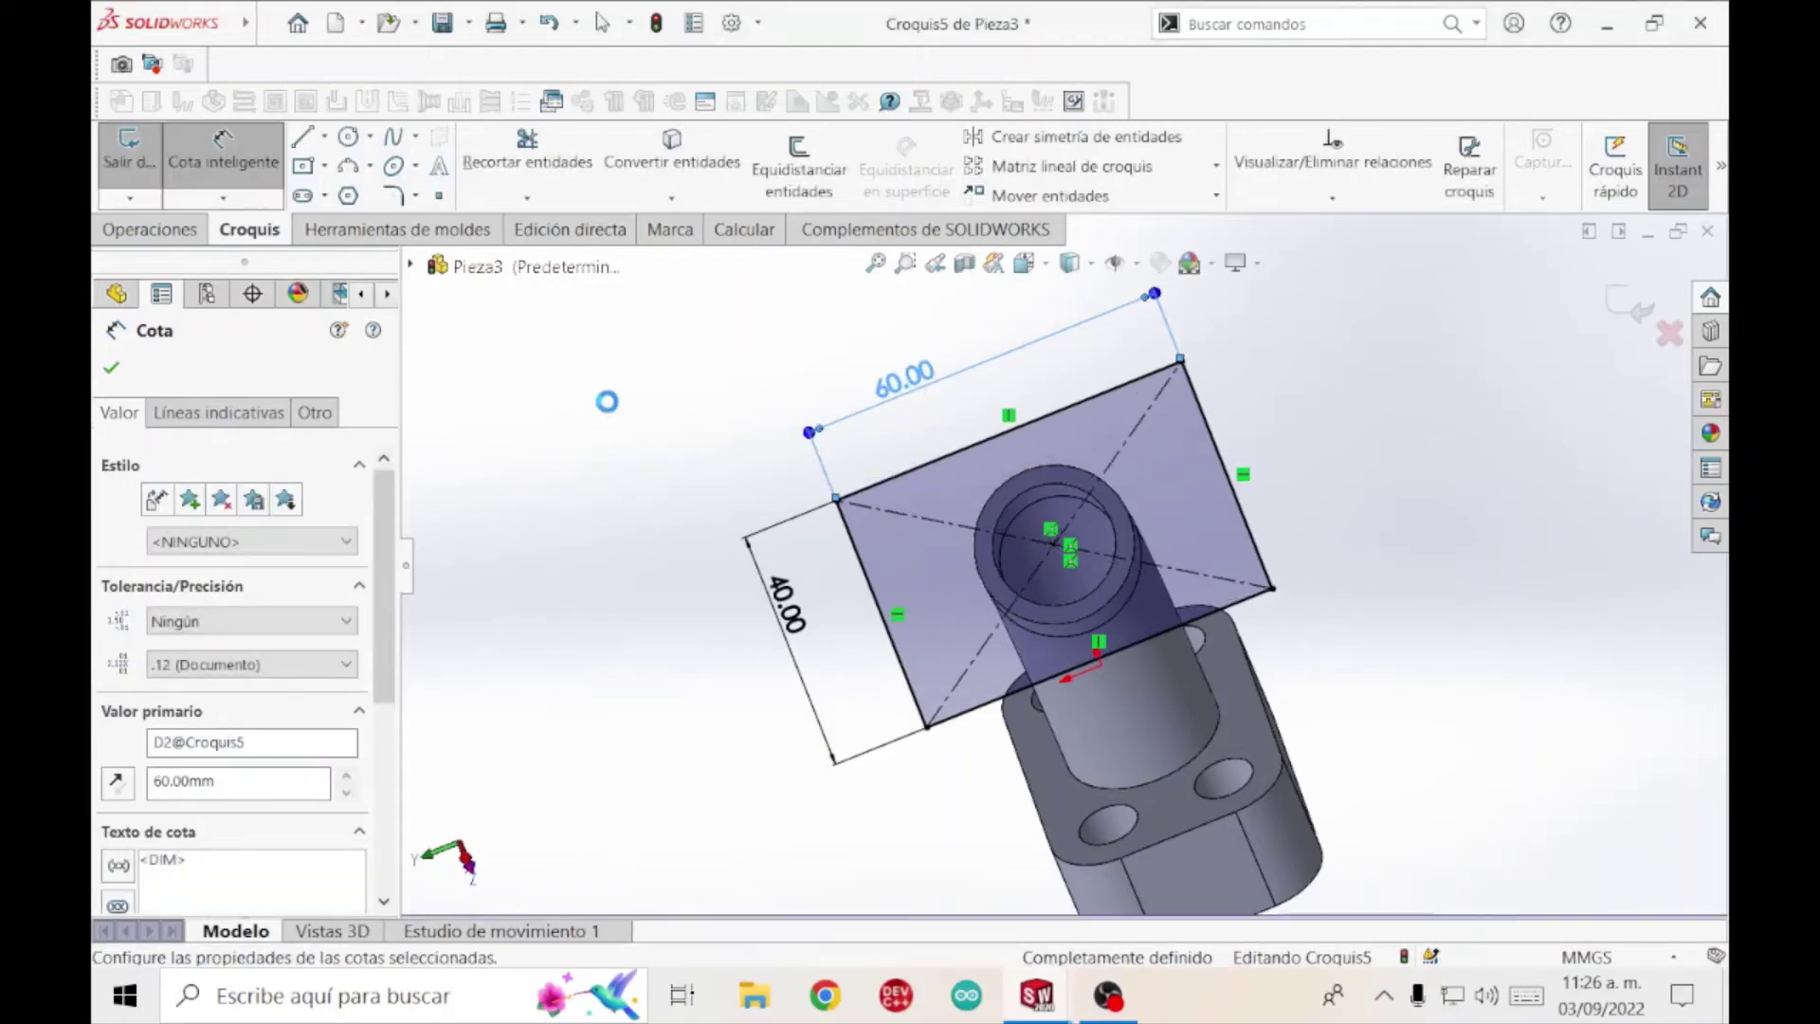
pyautogui.click(222, 156)
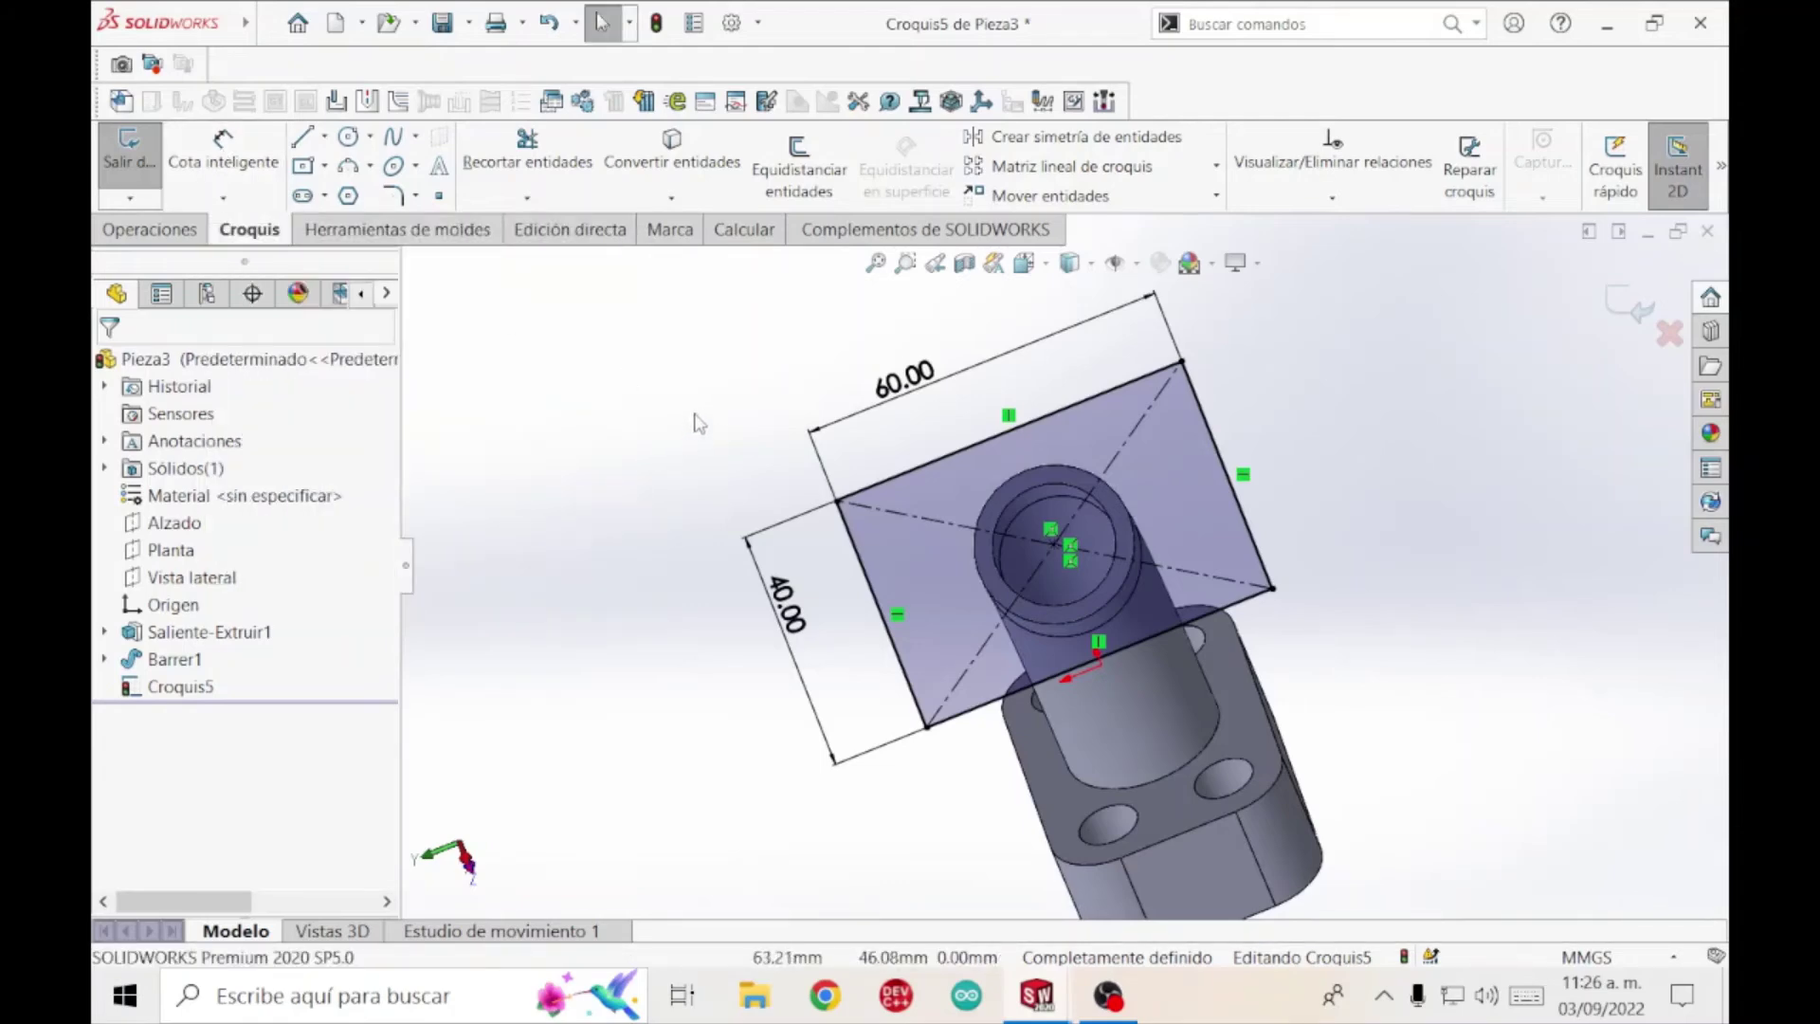
# Round all four corners of the rectangle with 10 mm sketch fillets.
pyautogui.click(392, 196)
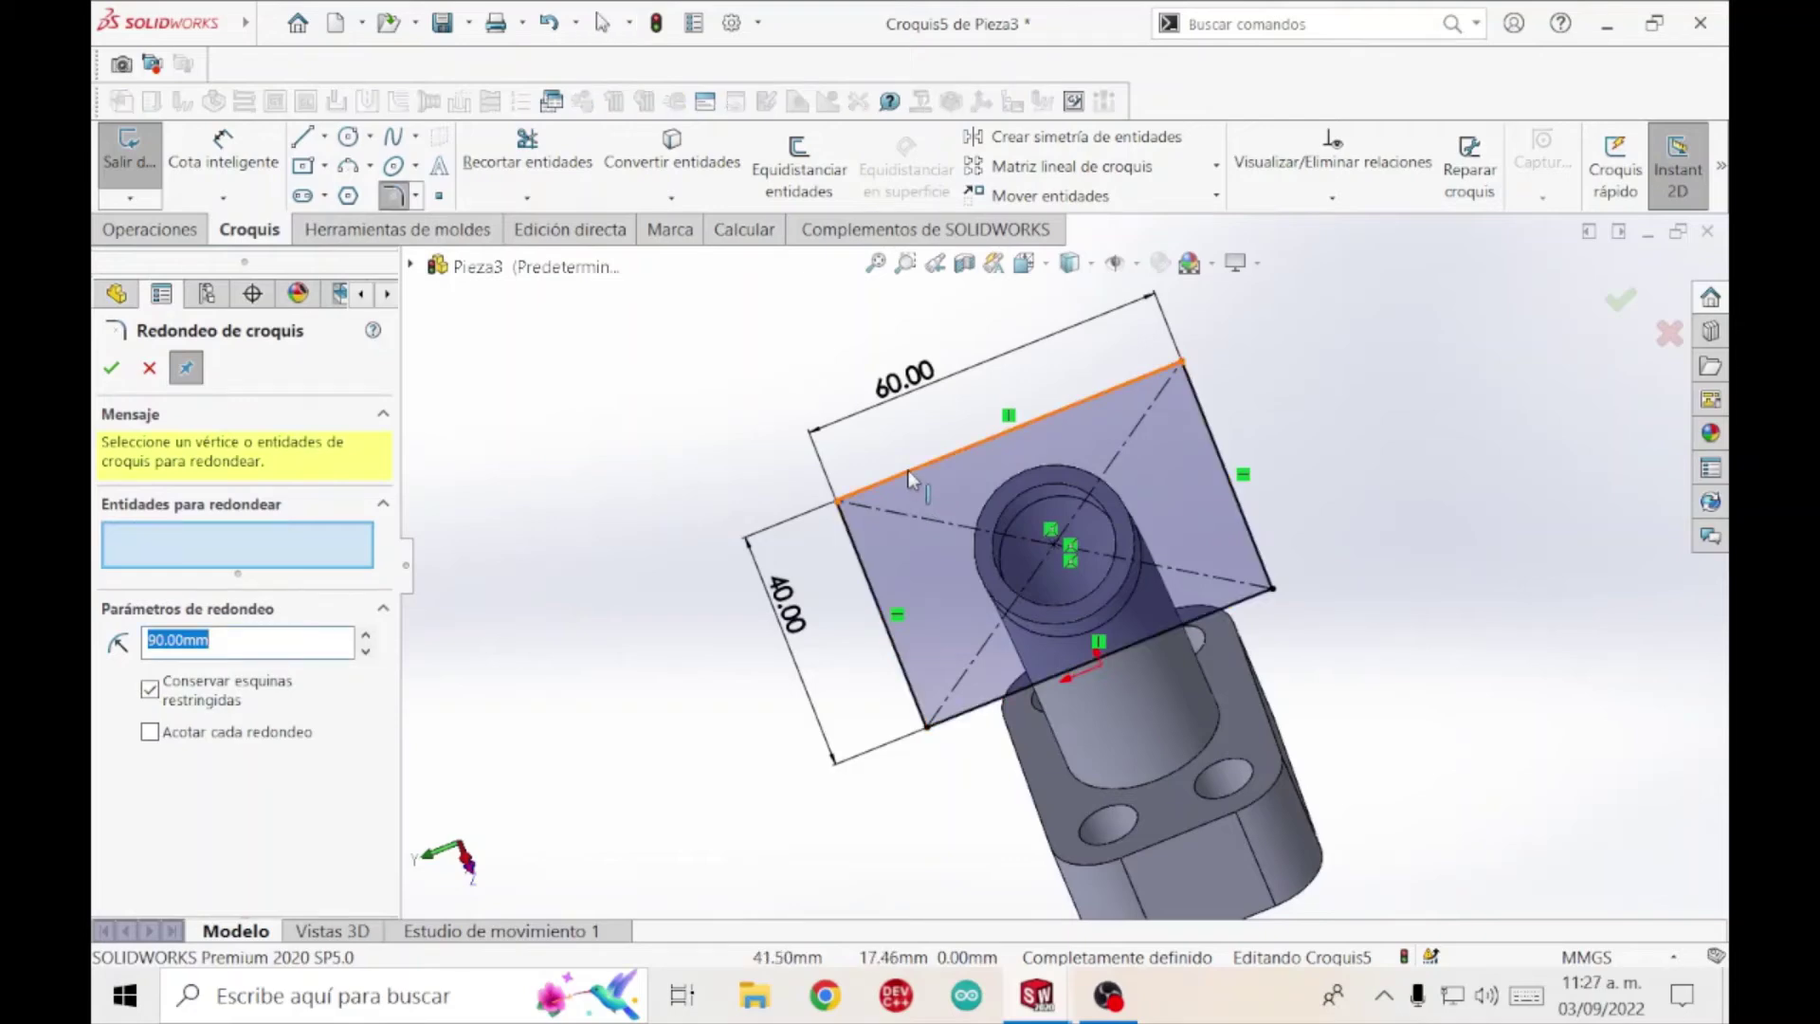
pyautogui.click(908, 470)
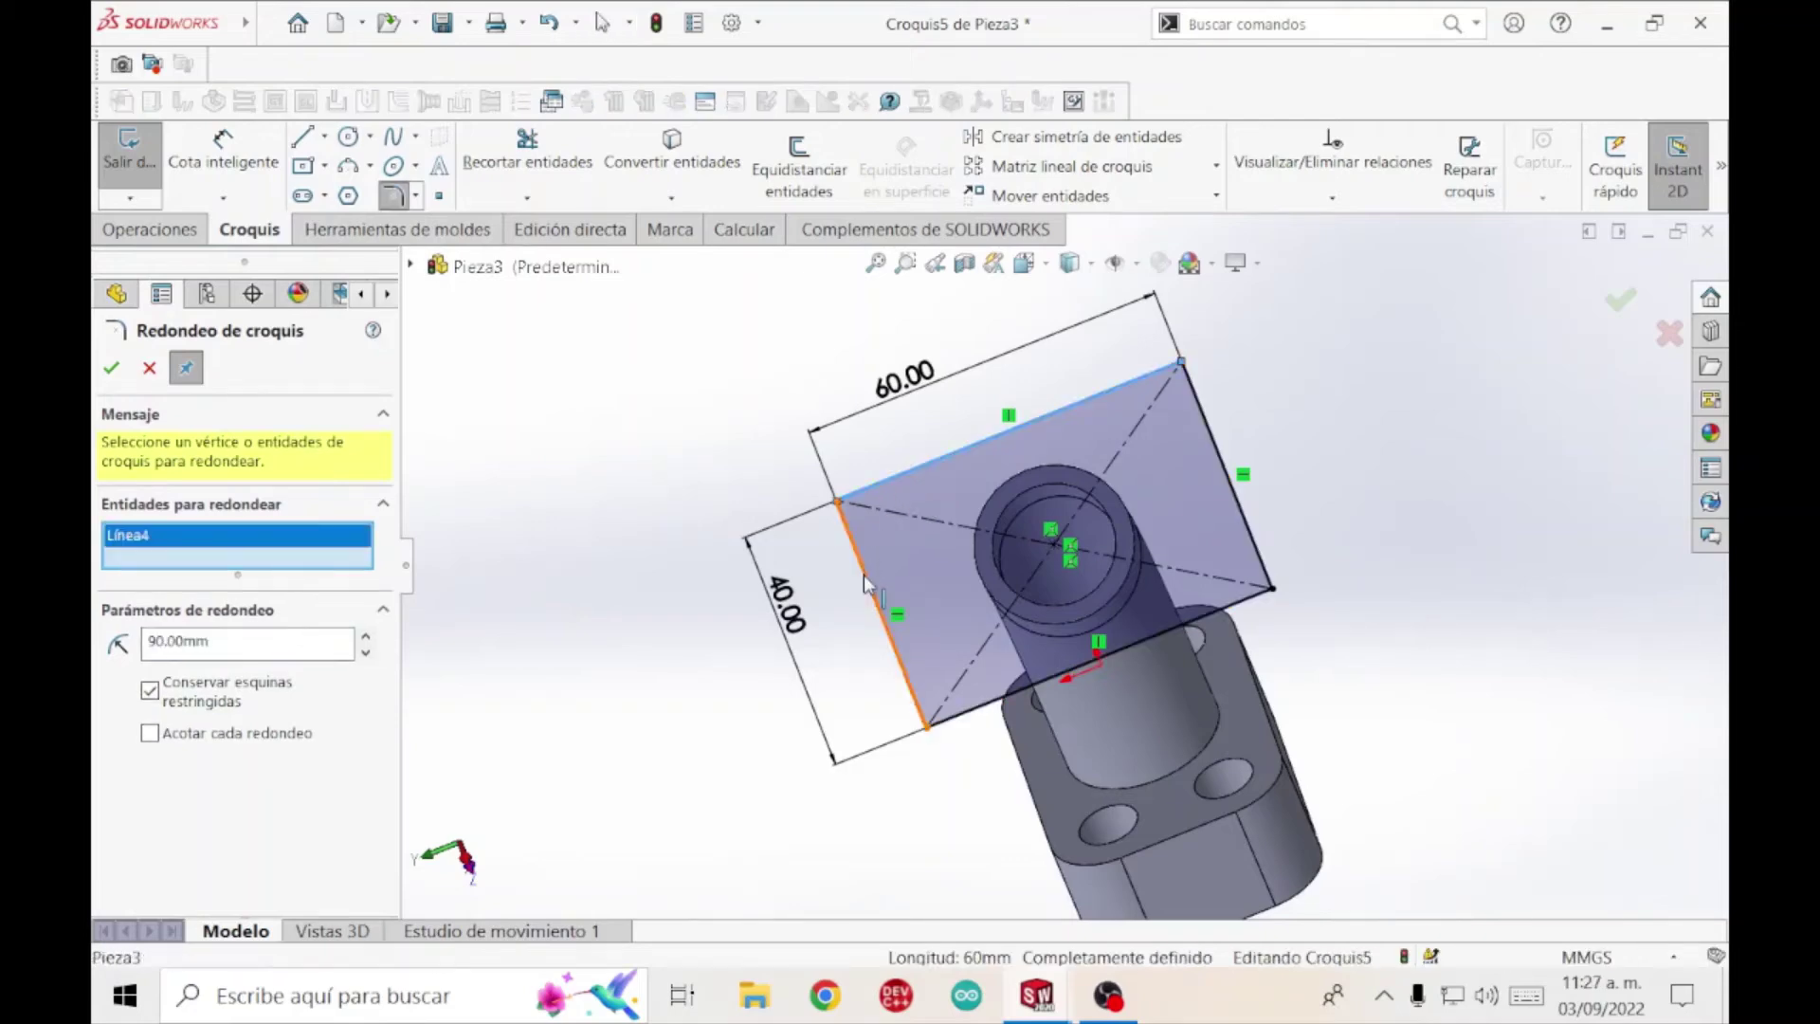
pyautogui.click(865, 583)
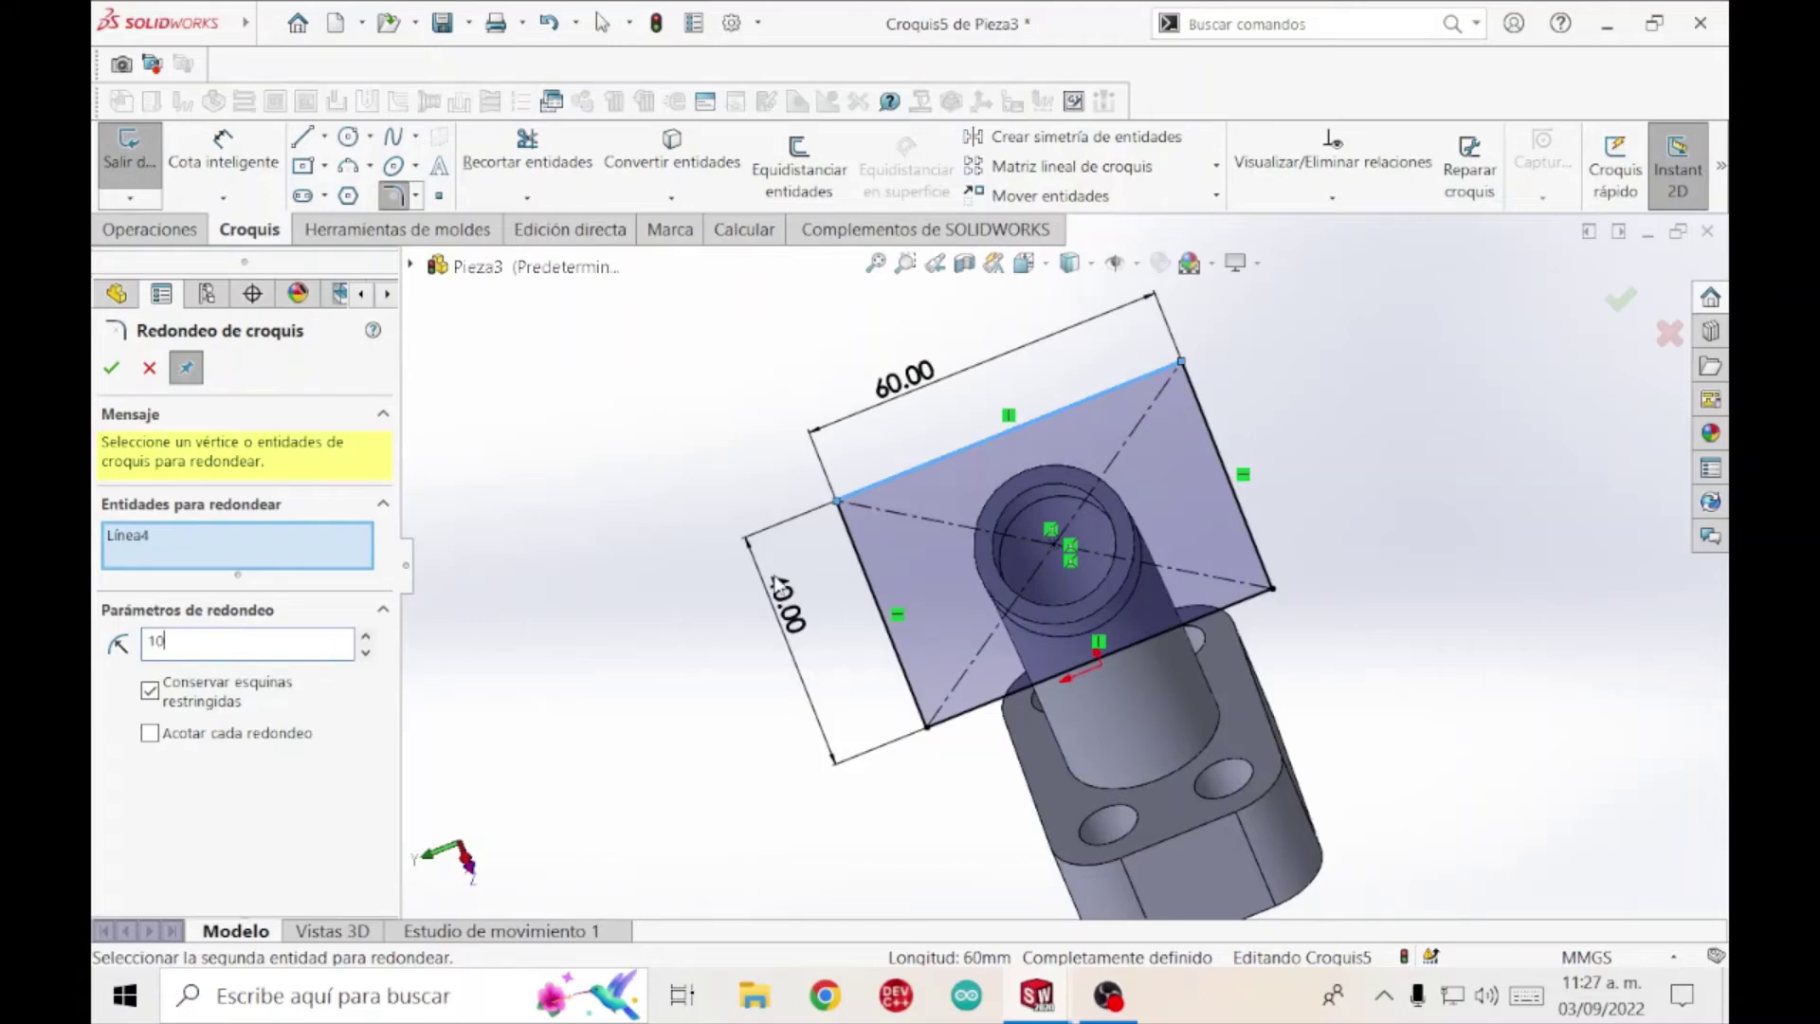
pyautogui.click(874, 591)
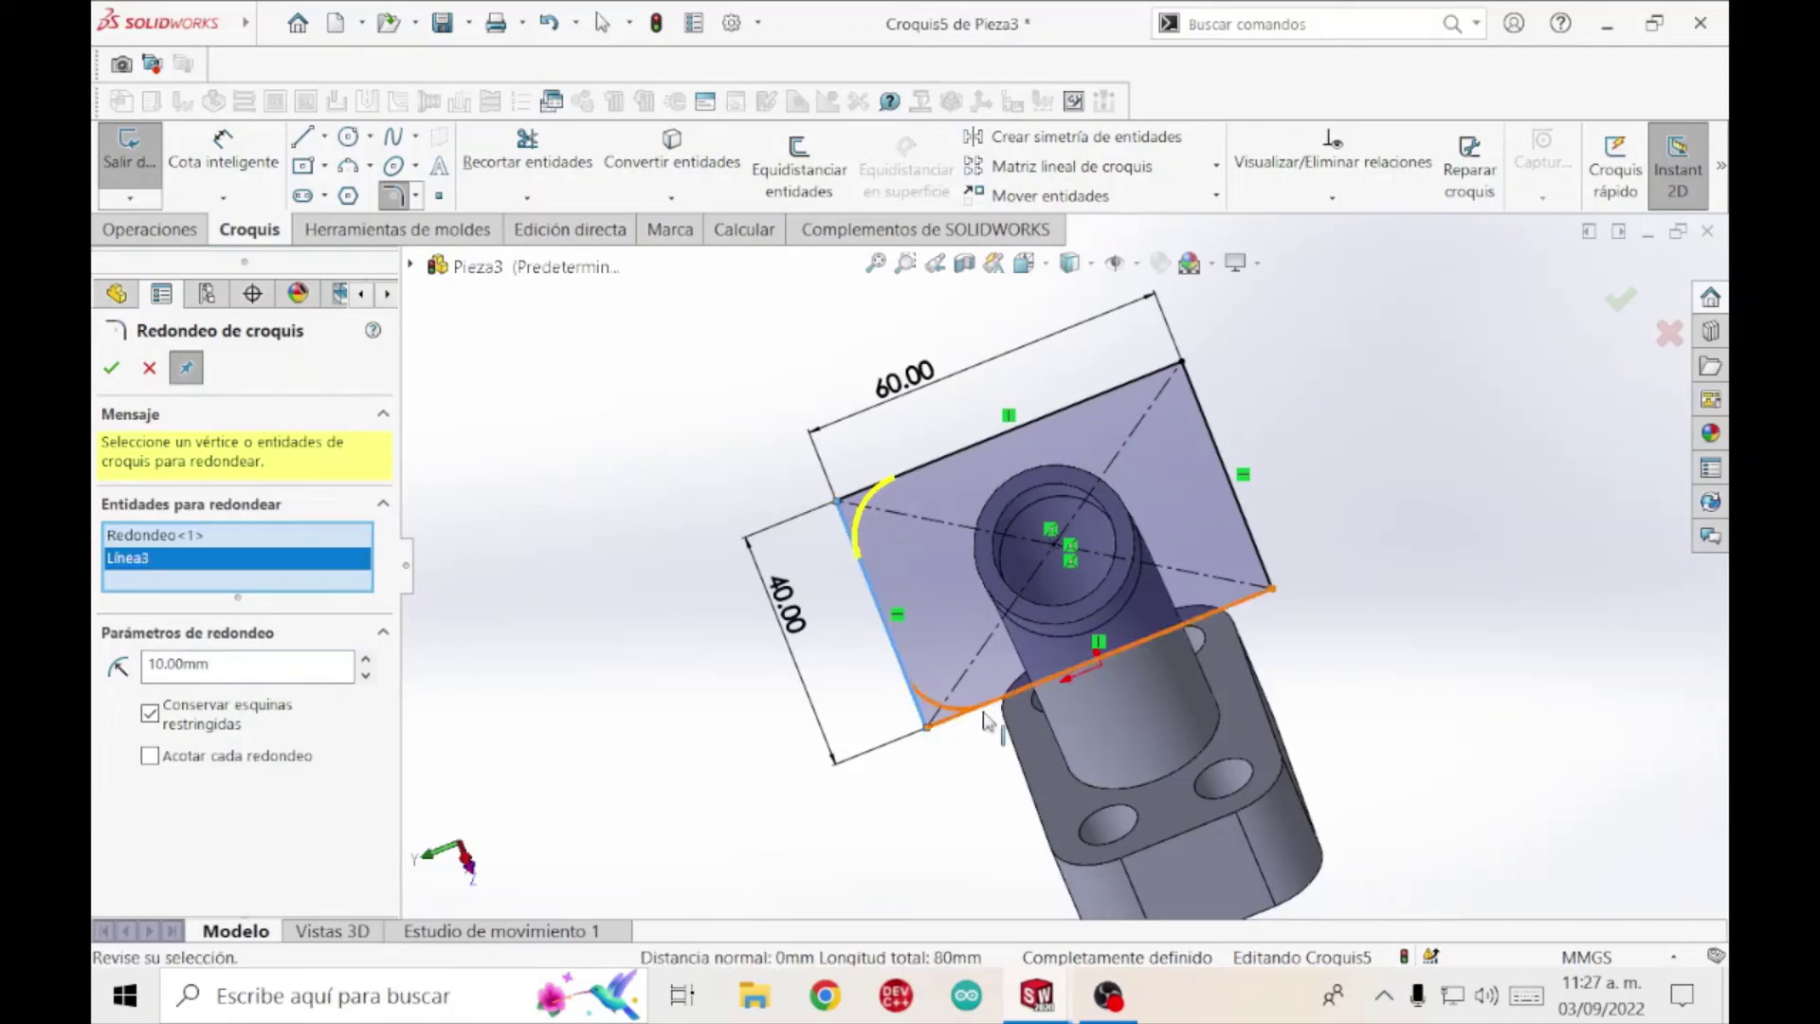
pyautogui.click(991, 703)
pyautogui.click(1240, 614)
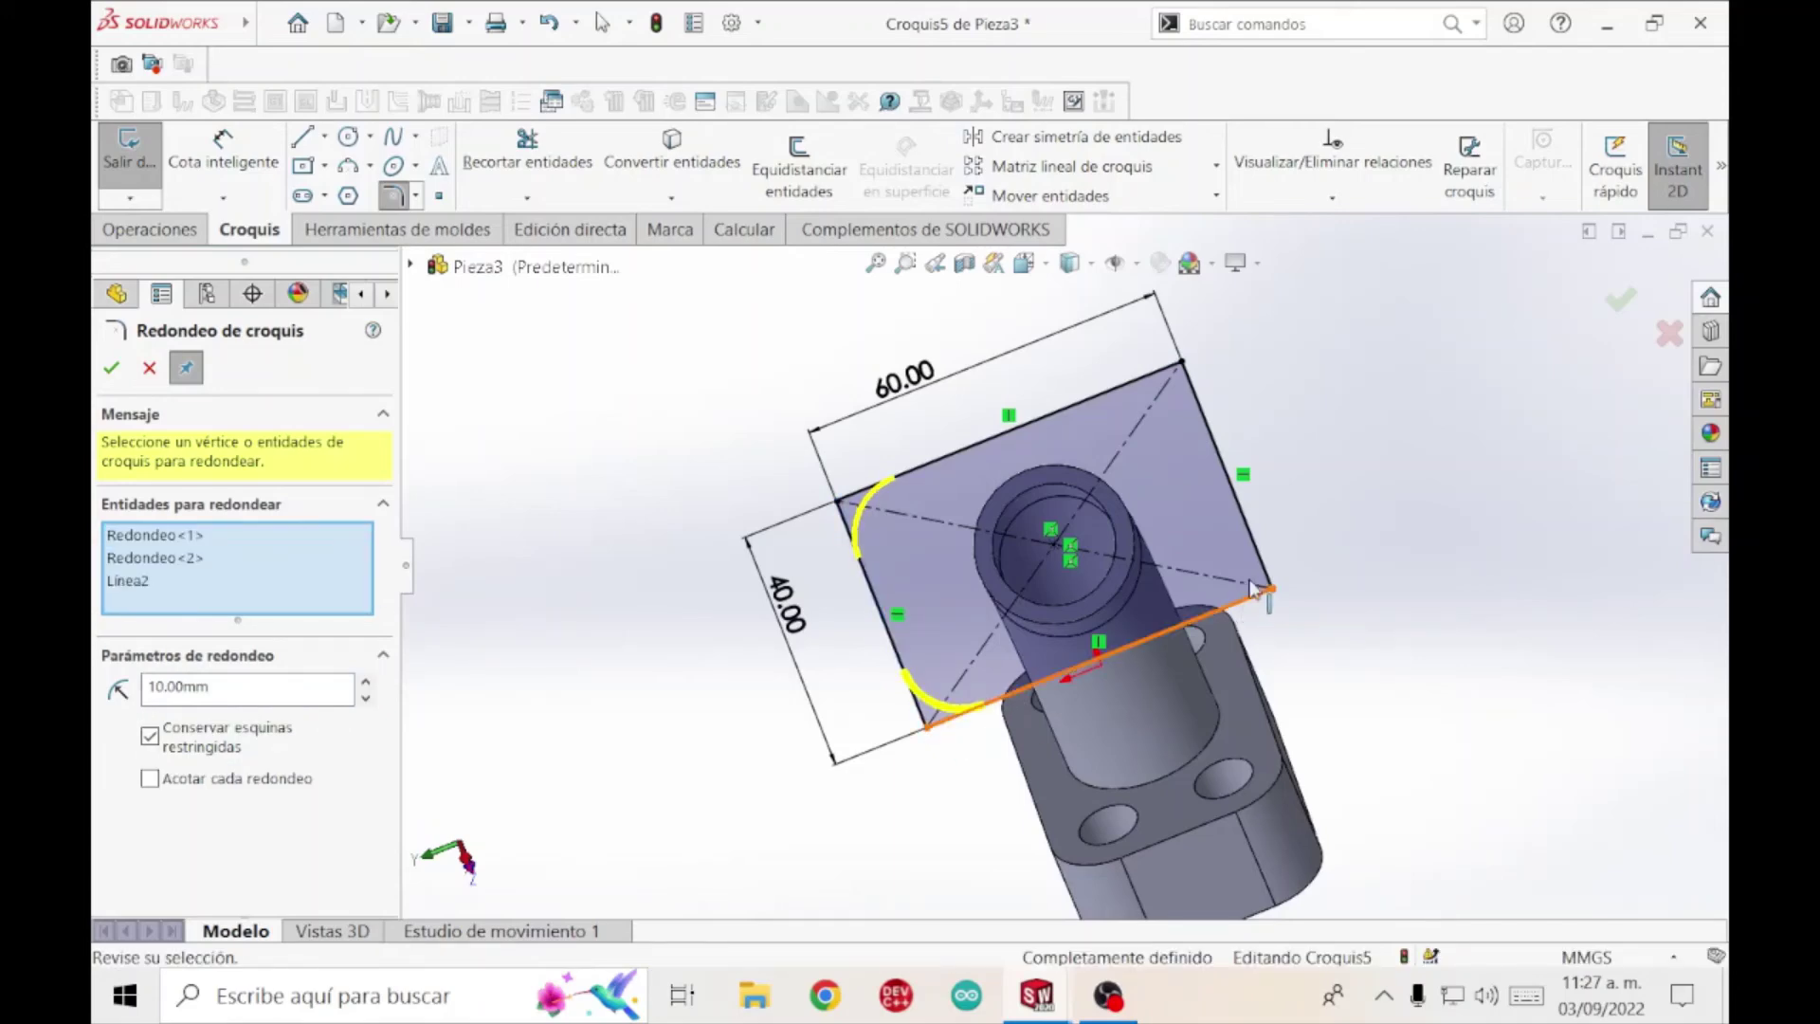
pyautogui.click(1208, 453)
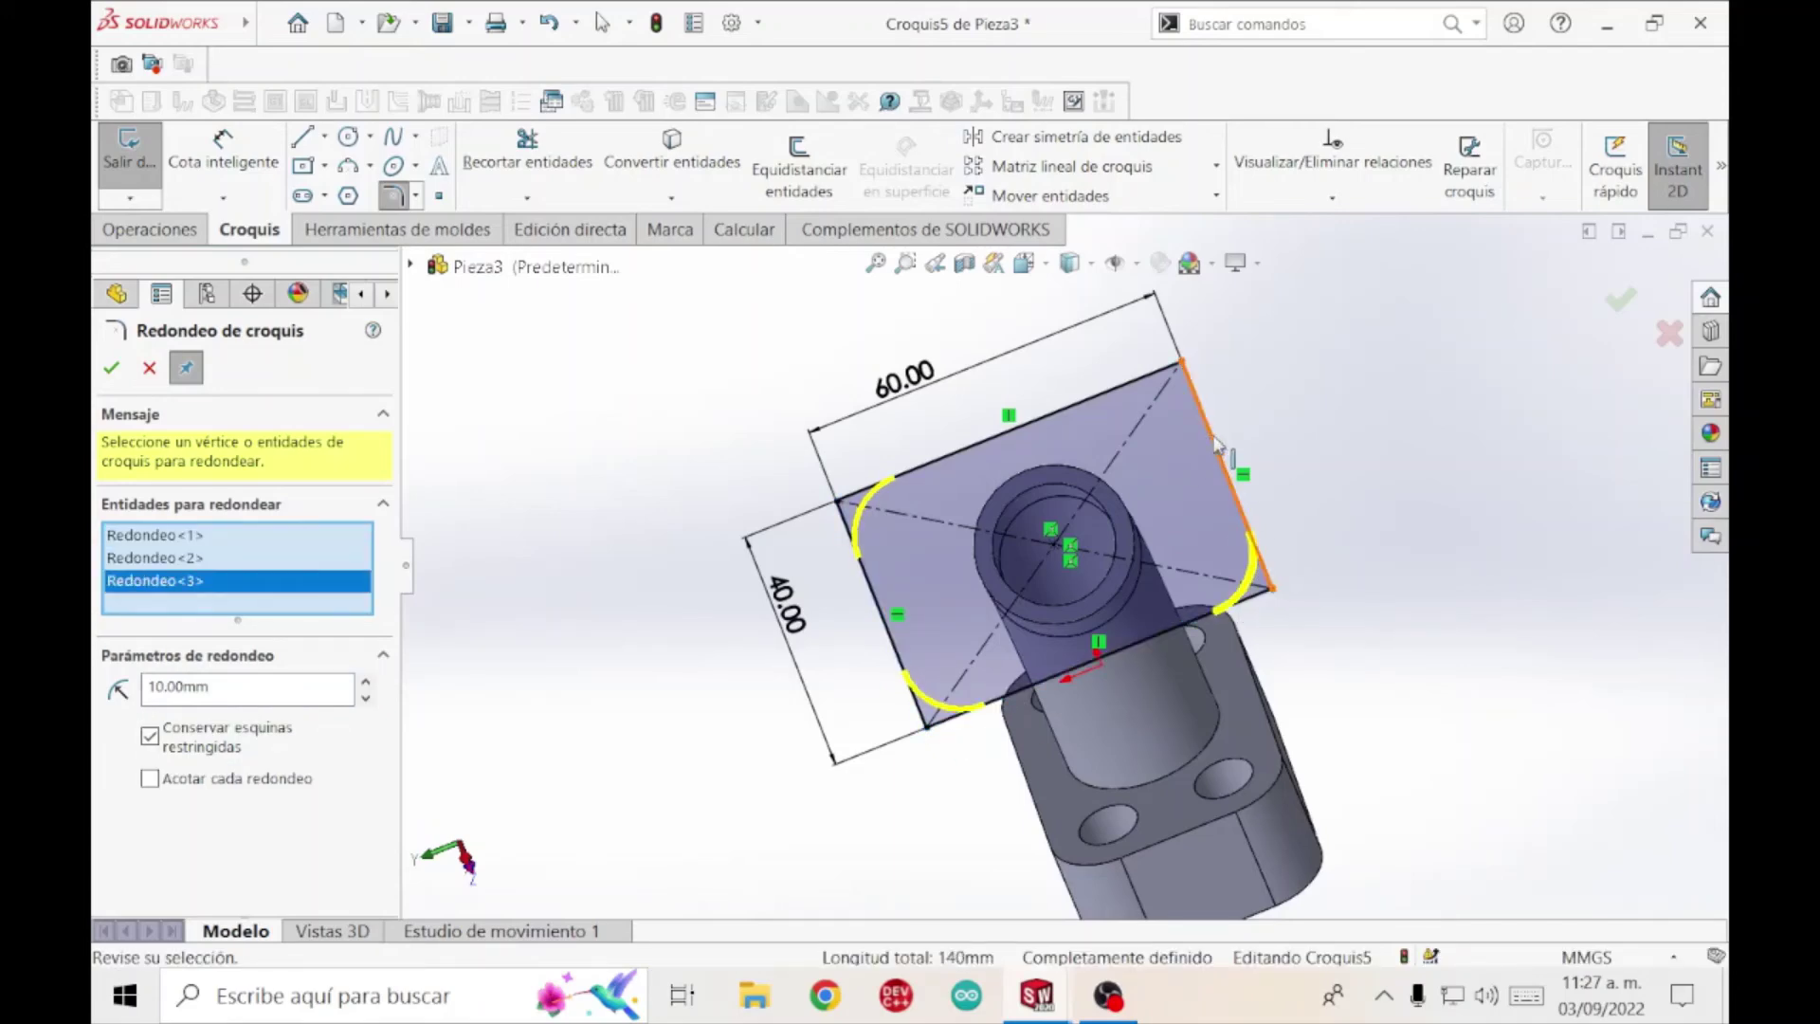
pyautogui.click(1090, 398)
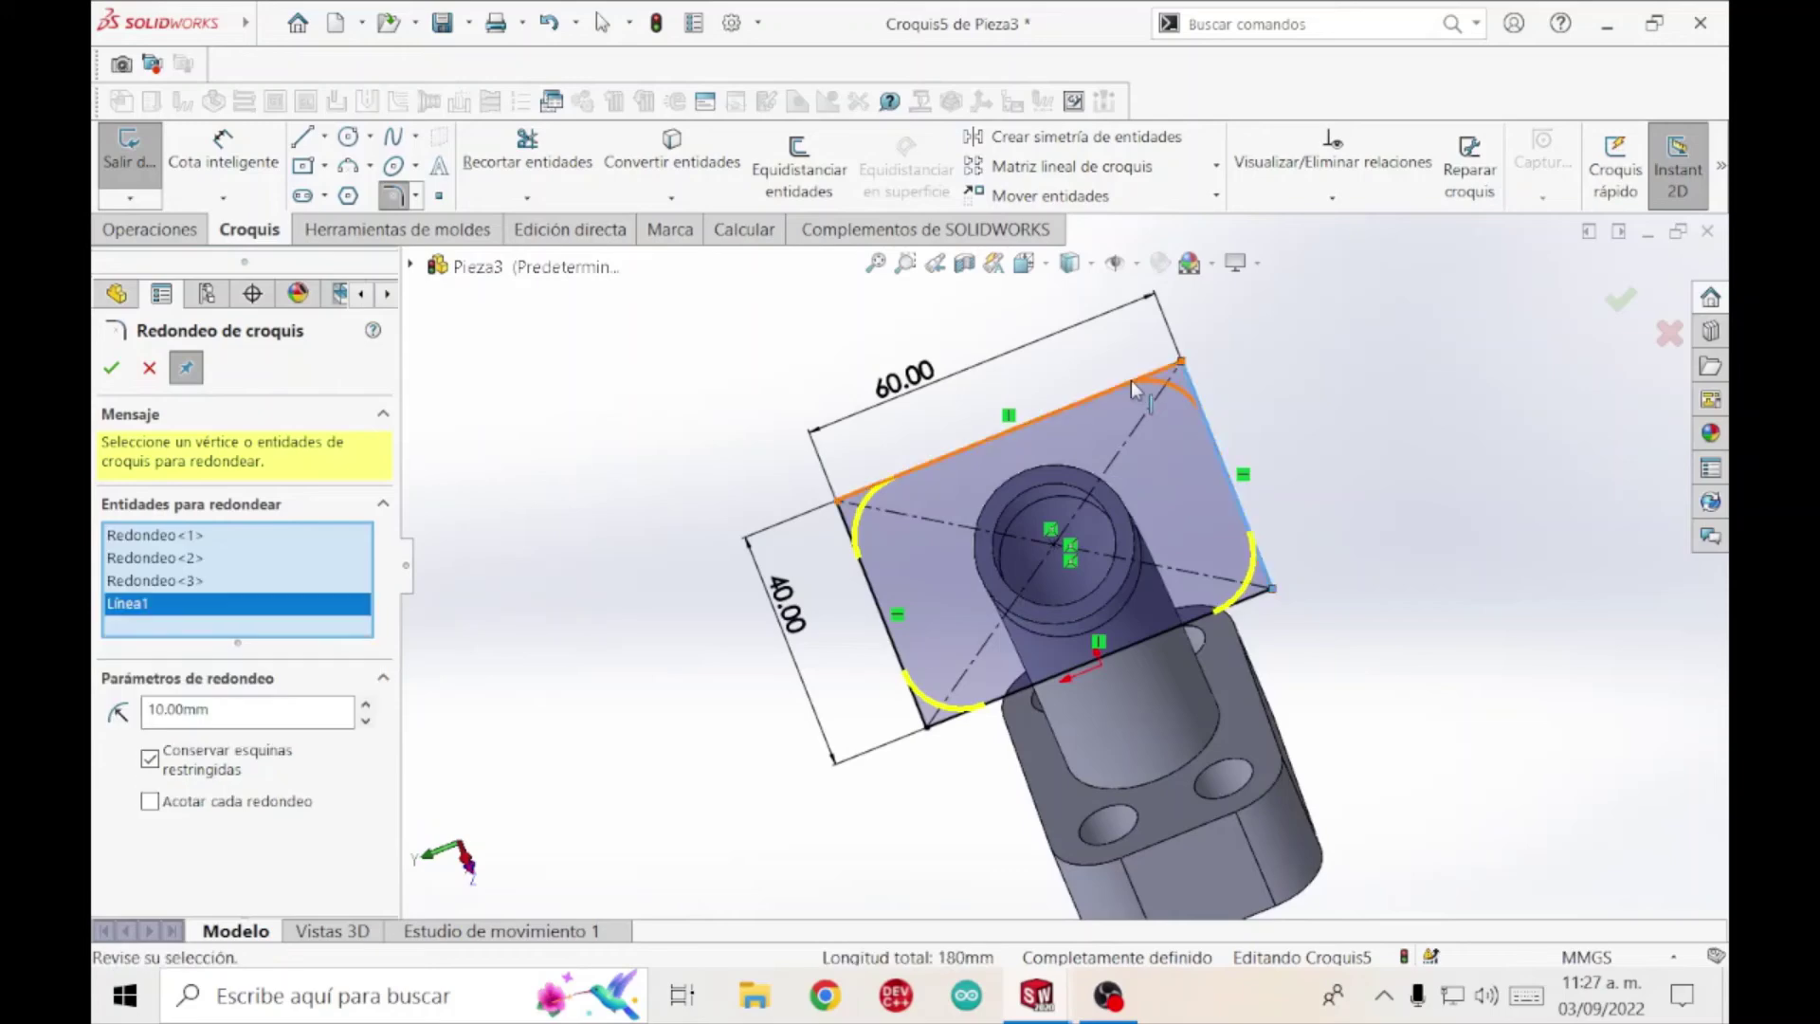
pyautogui.click(110, 370)
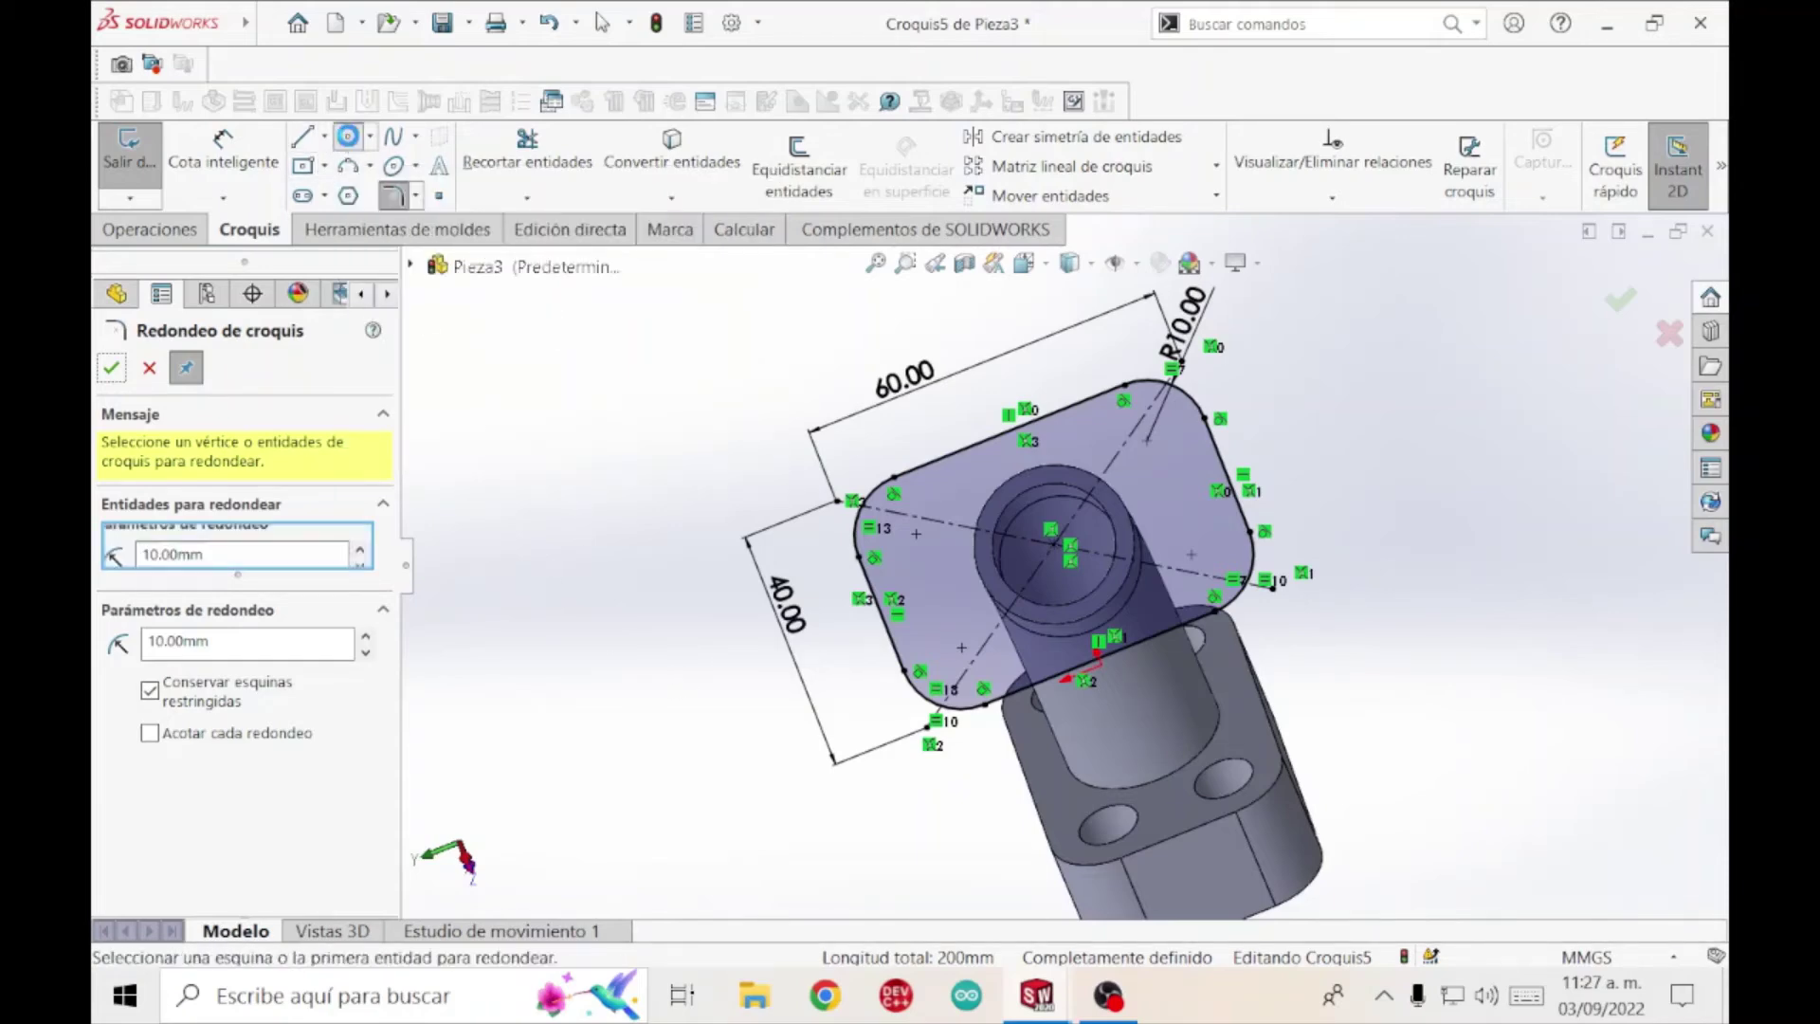
# Sketch two separate circles outside the rounded rectangle, each about 15 mm in diameter.
pyautogui.click(349, 138)
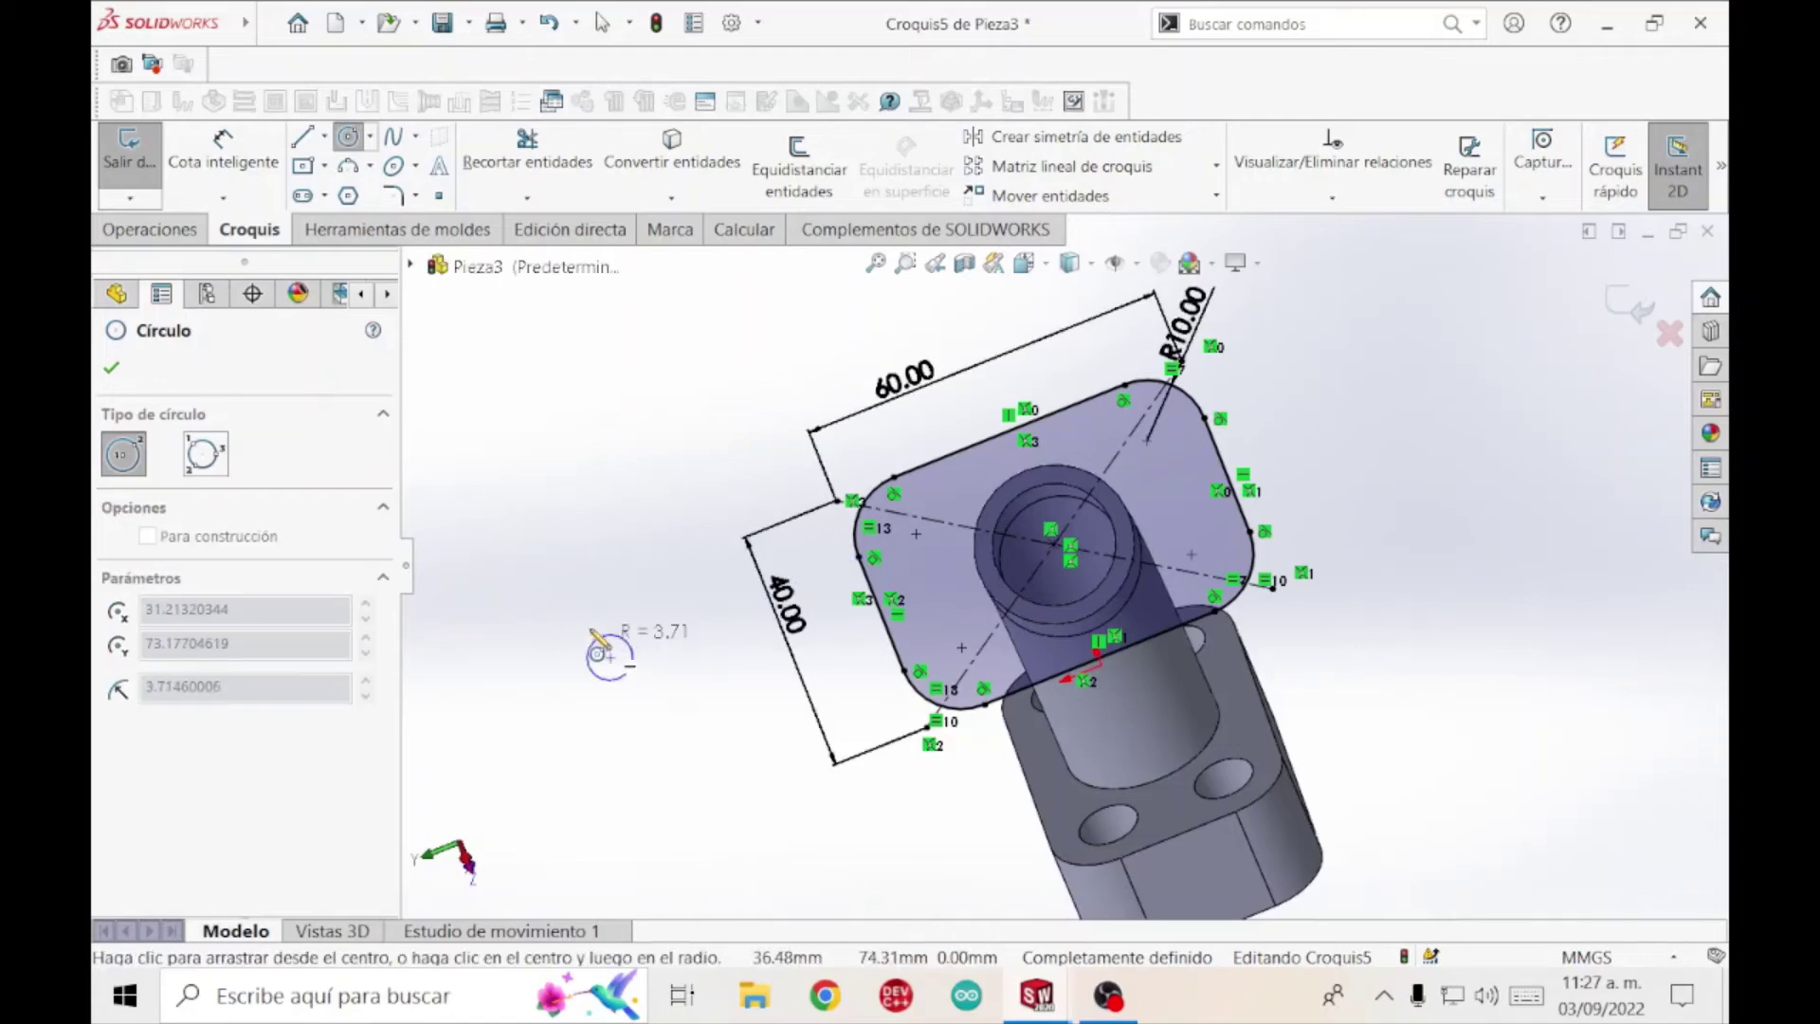
pyautogui.click(609, 657)
pyautogui.click(652, 640)
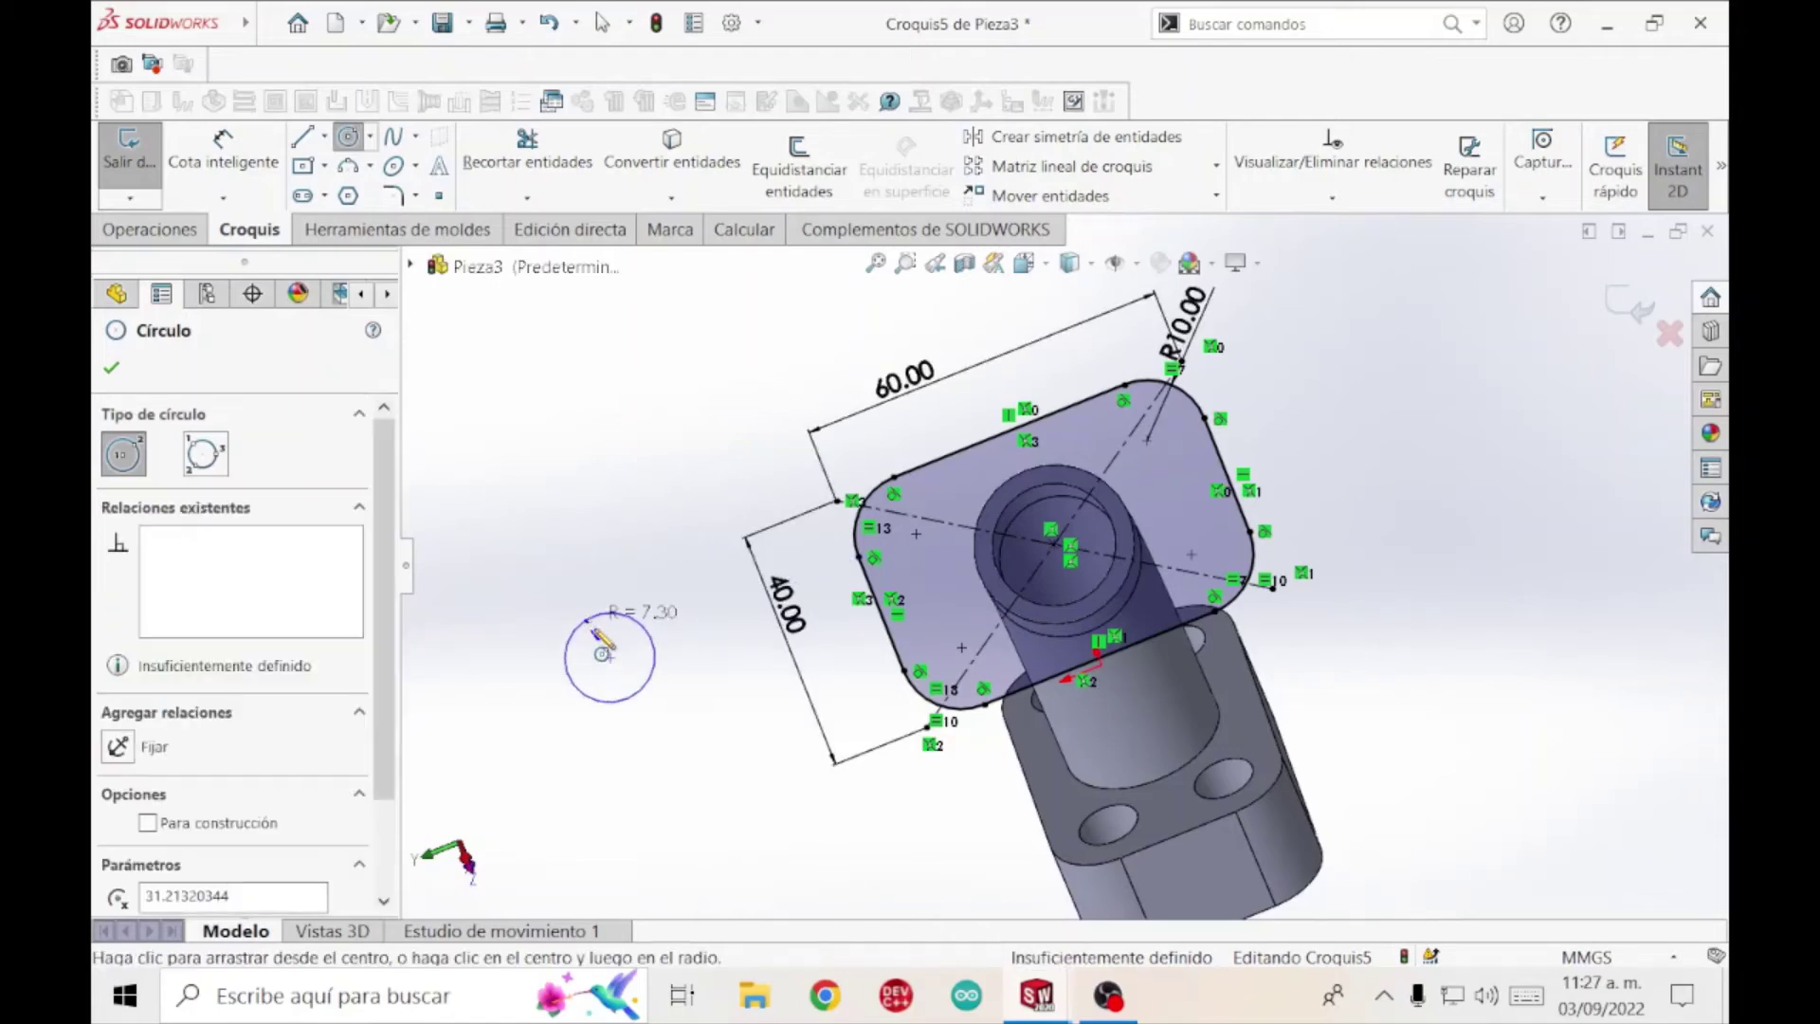
pyautogui.click(739, 820)
pyautogui.click(783, 803)
# Dimension the first loose circle and set its diameter to 10 mm.
pyautogui.click(221, 140)
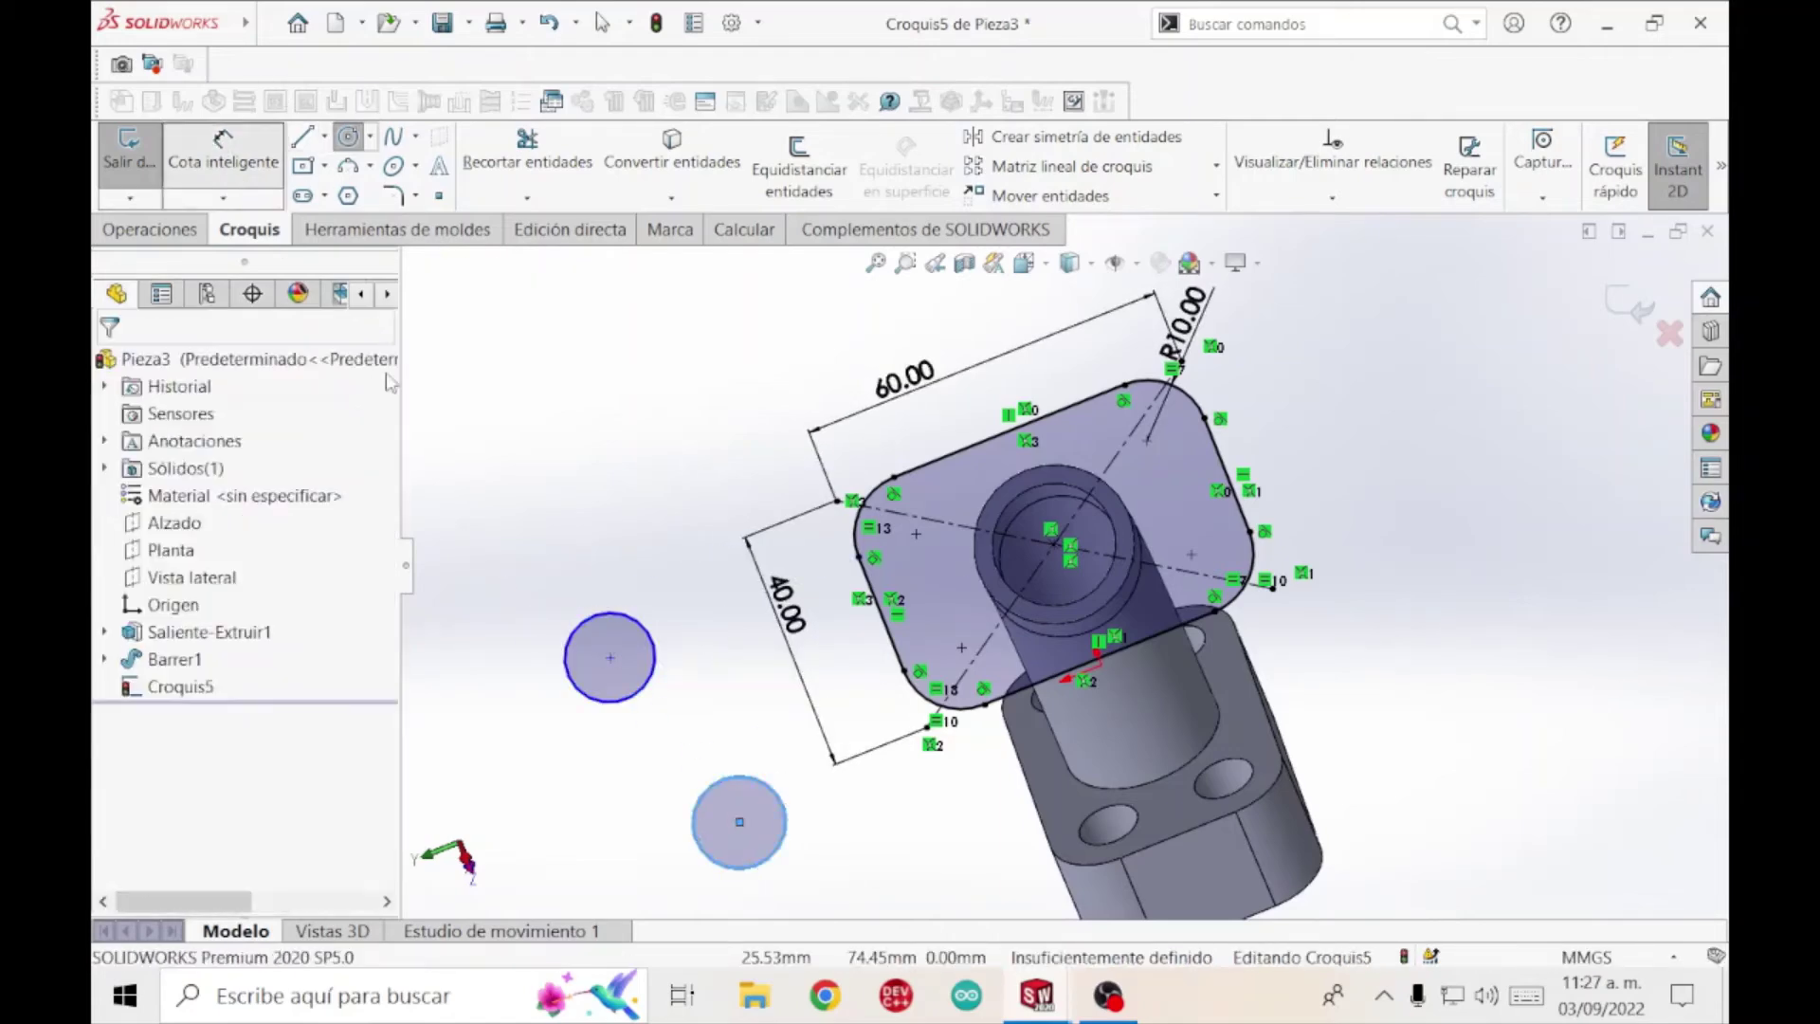
pyautogui.click(616, 580)
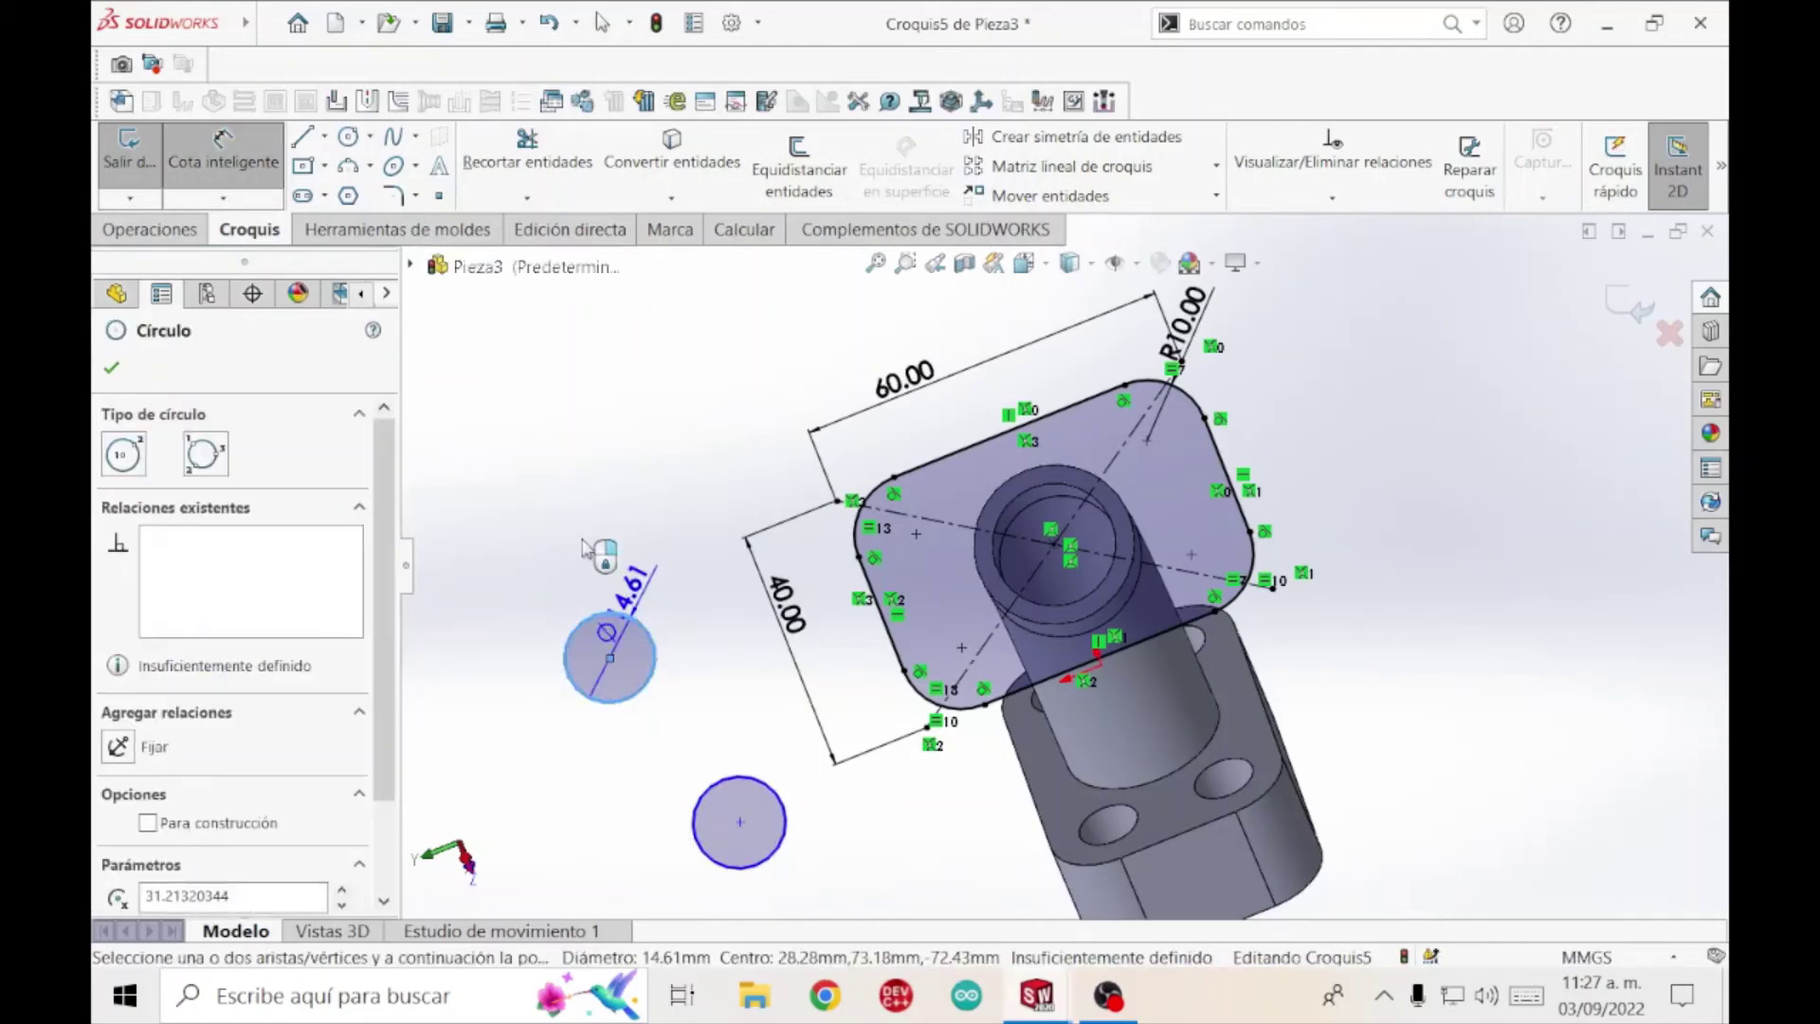
pyautogui.click(586, 554)
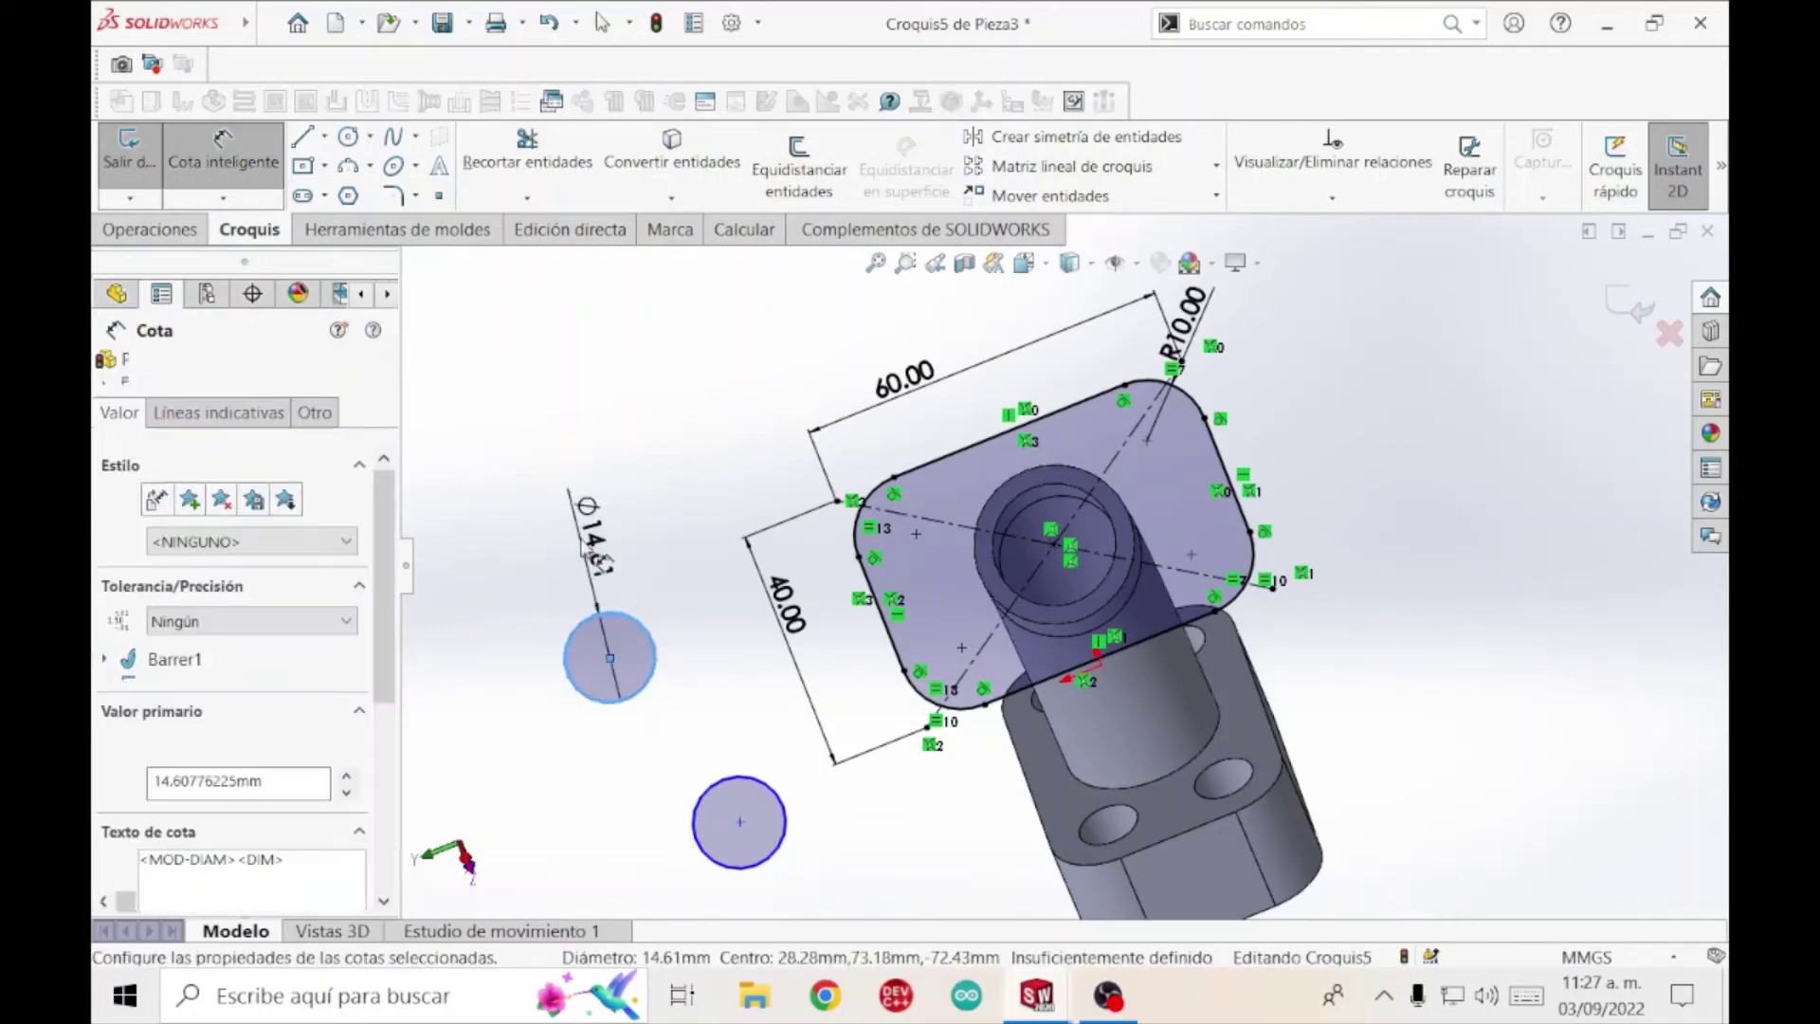
pyautogui.write('10')
pyautogui.press('Return')
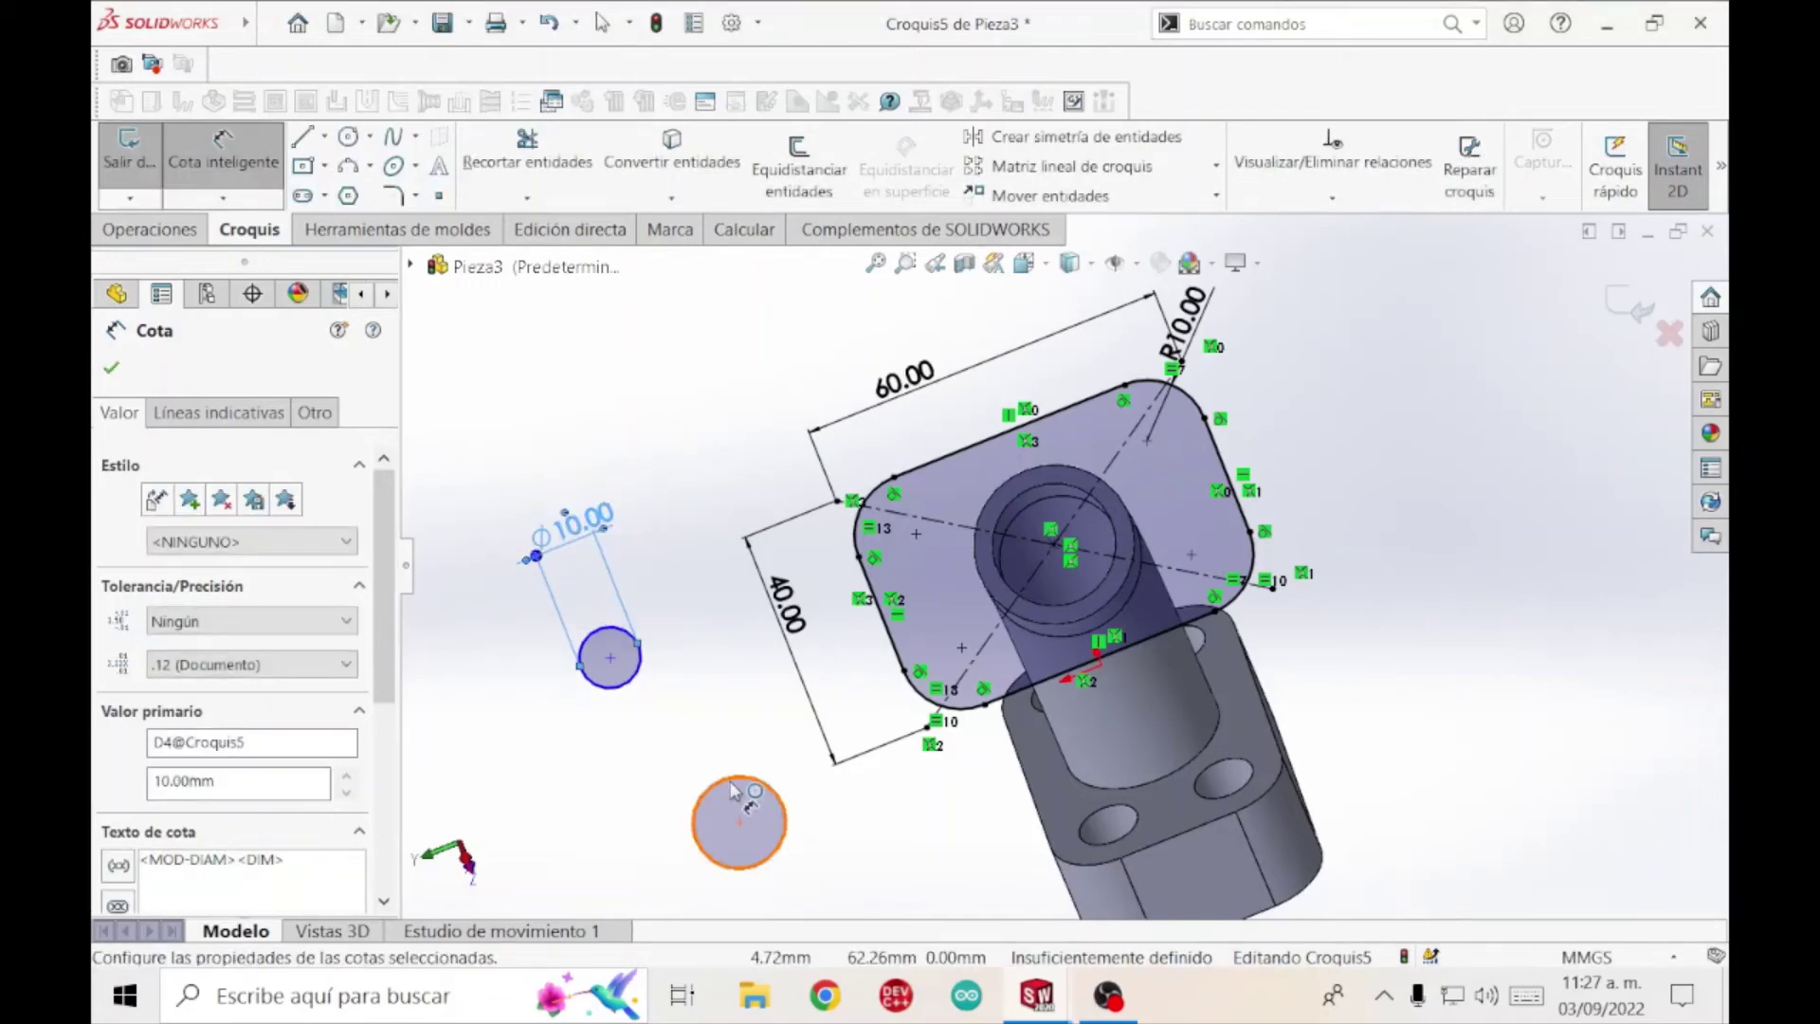
# Dimension the second loose circle and set its diameter to 20 mm.
pyautogui.click(739, 822)
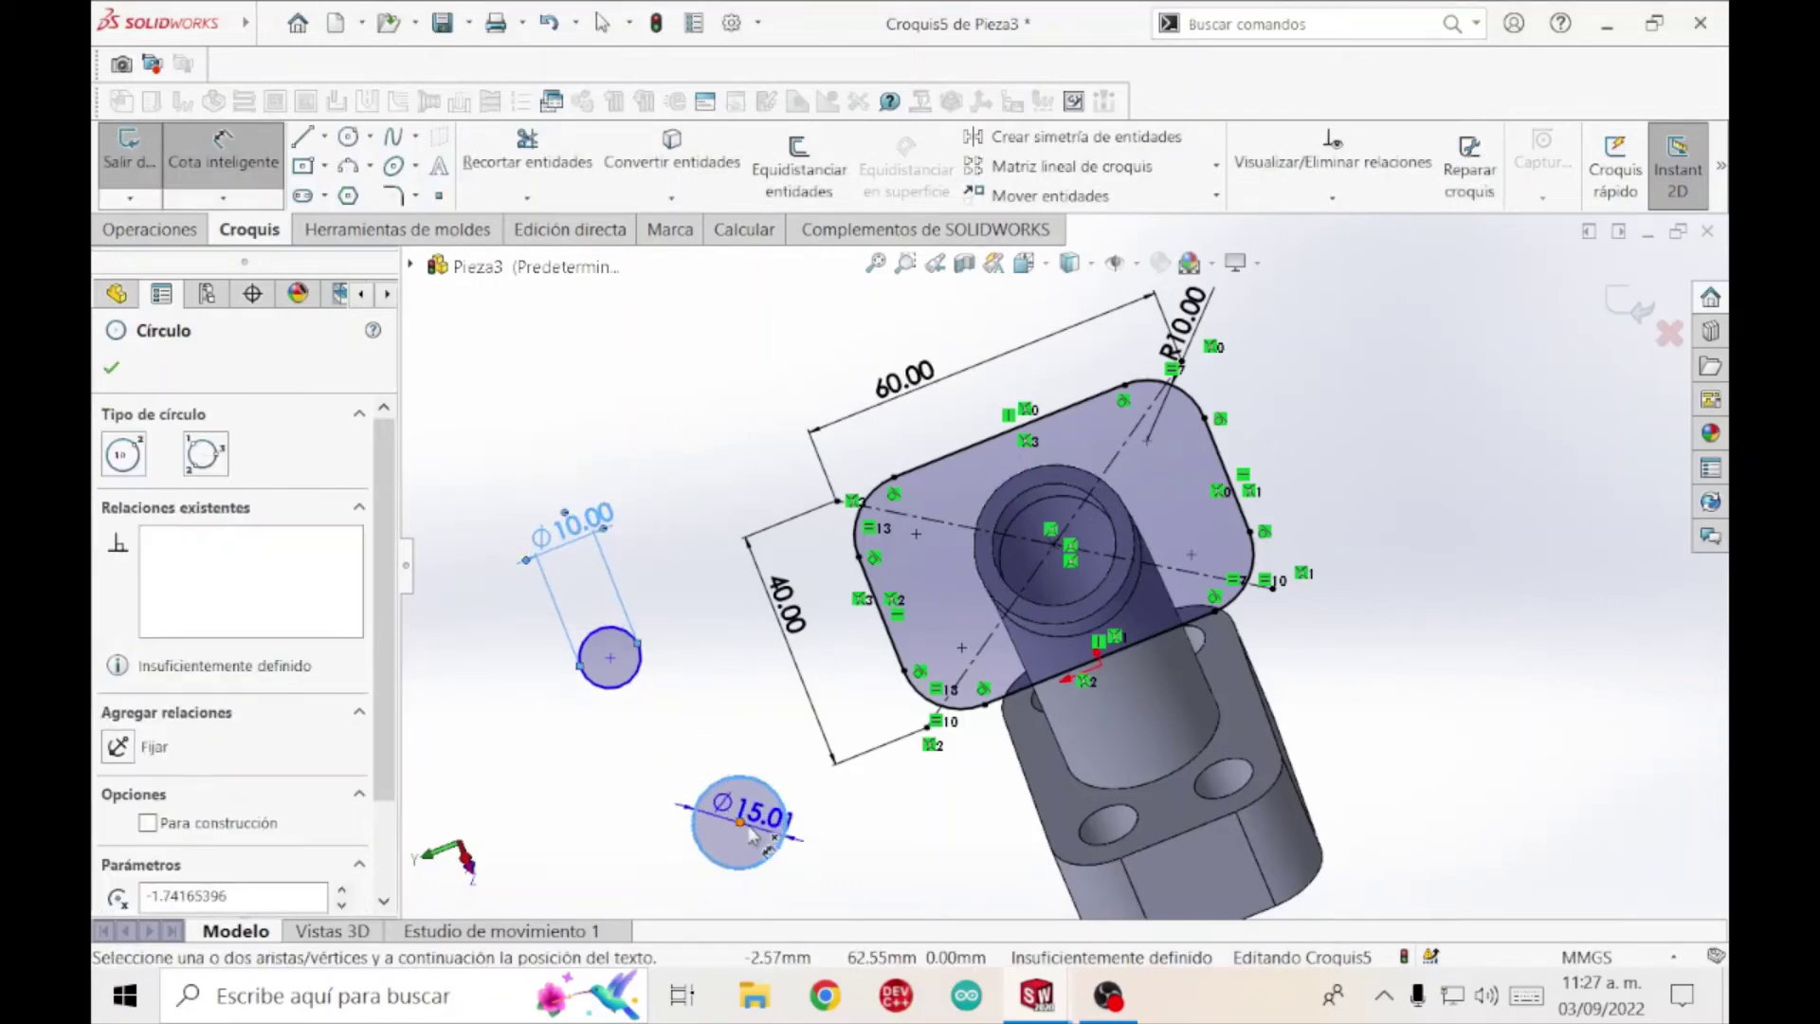
pyautogui.click(749, 830)
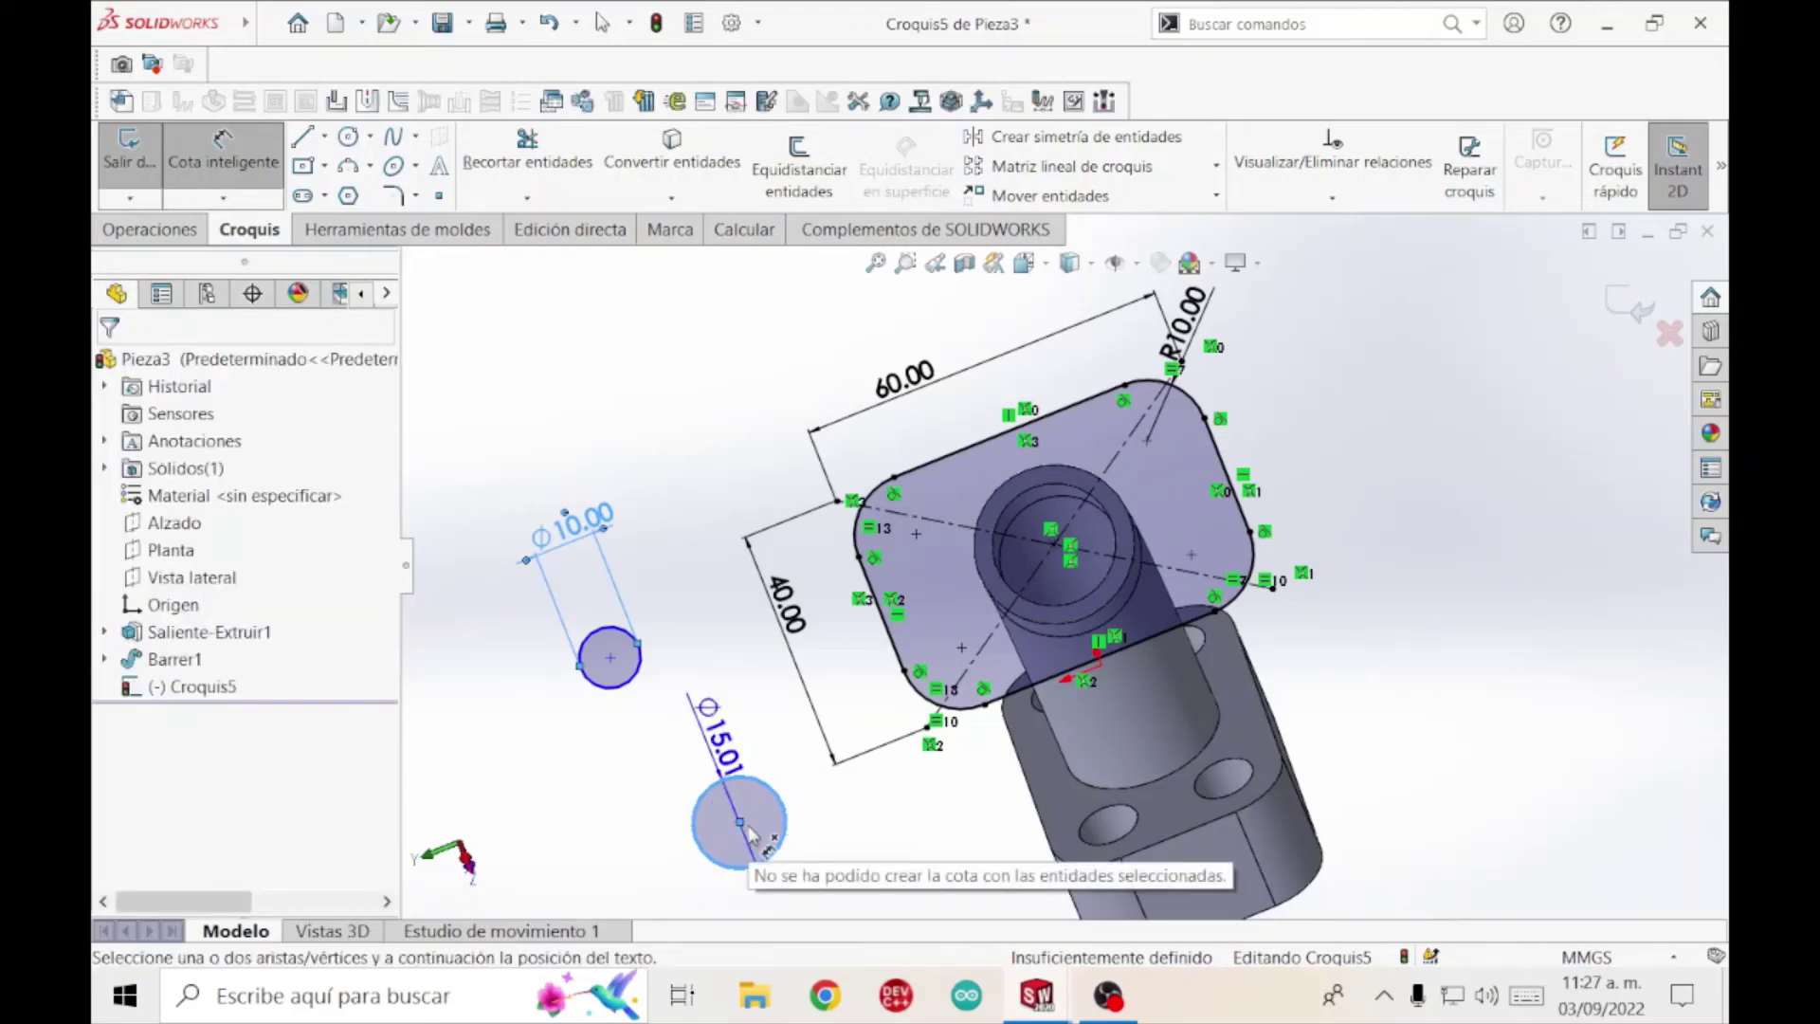
pyautogui.click(706, 756)
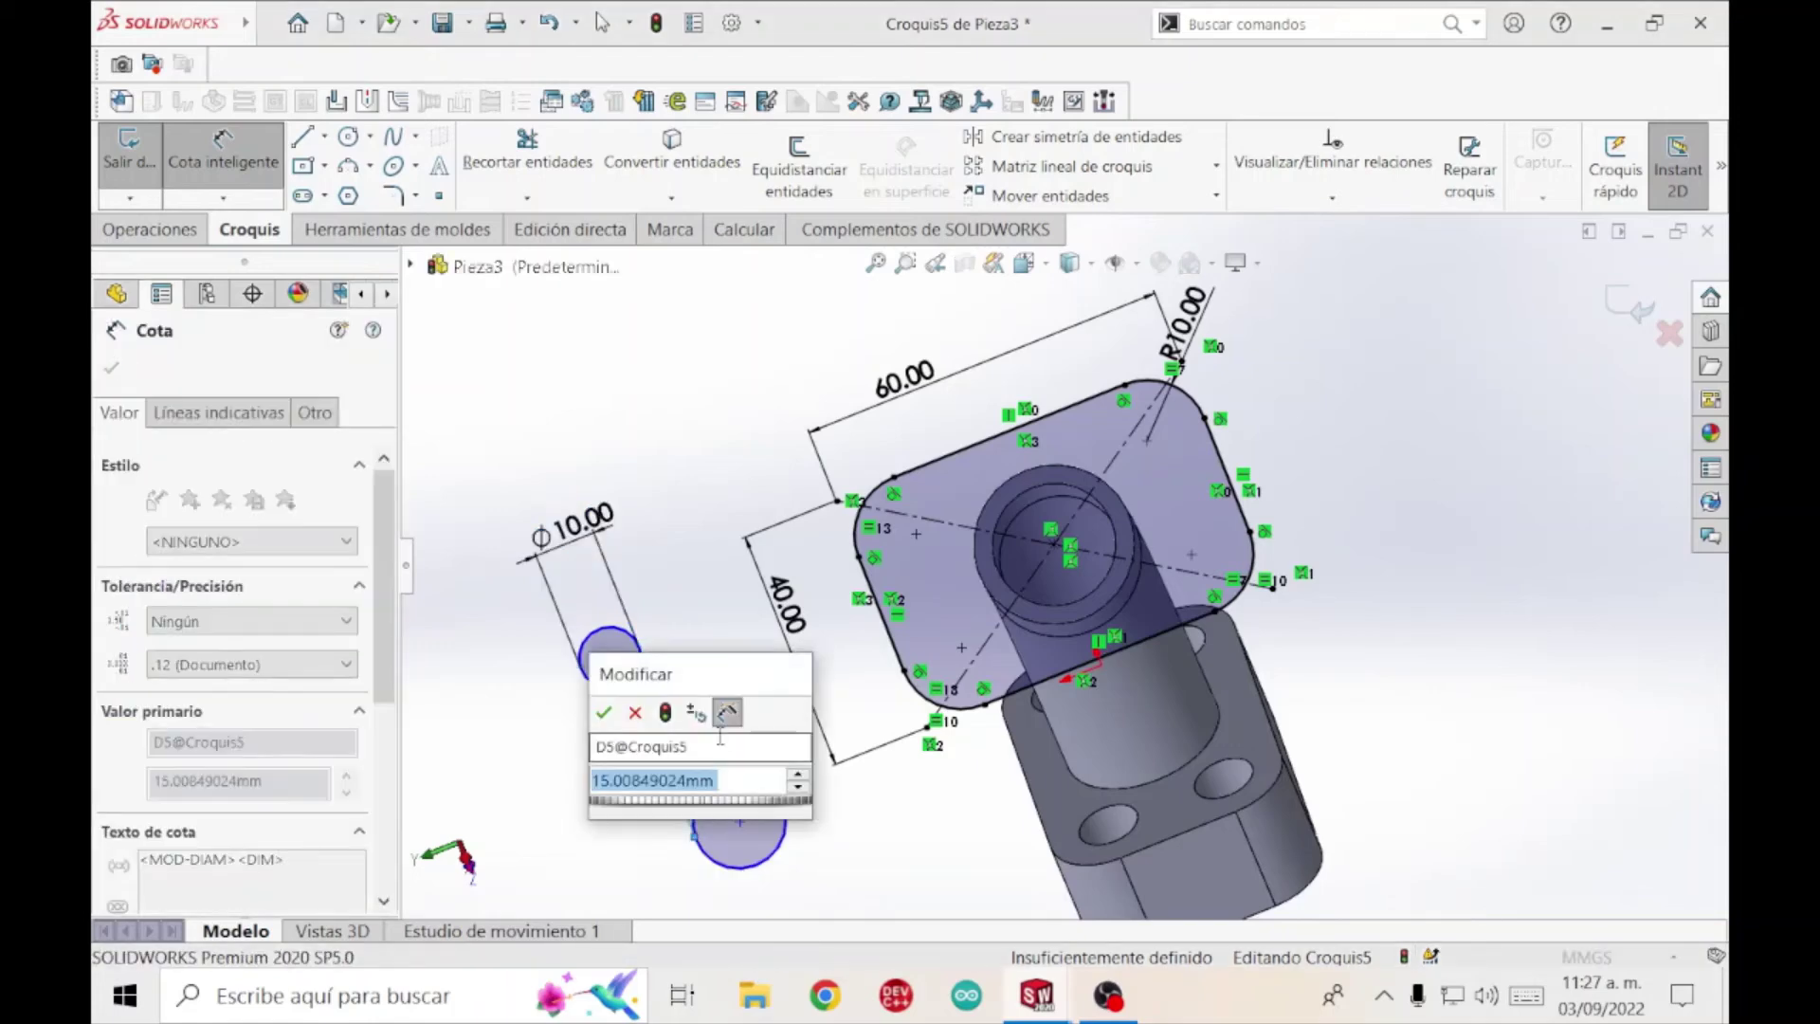
pyautogui.press('Return')
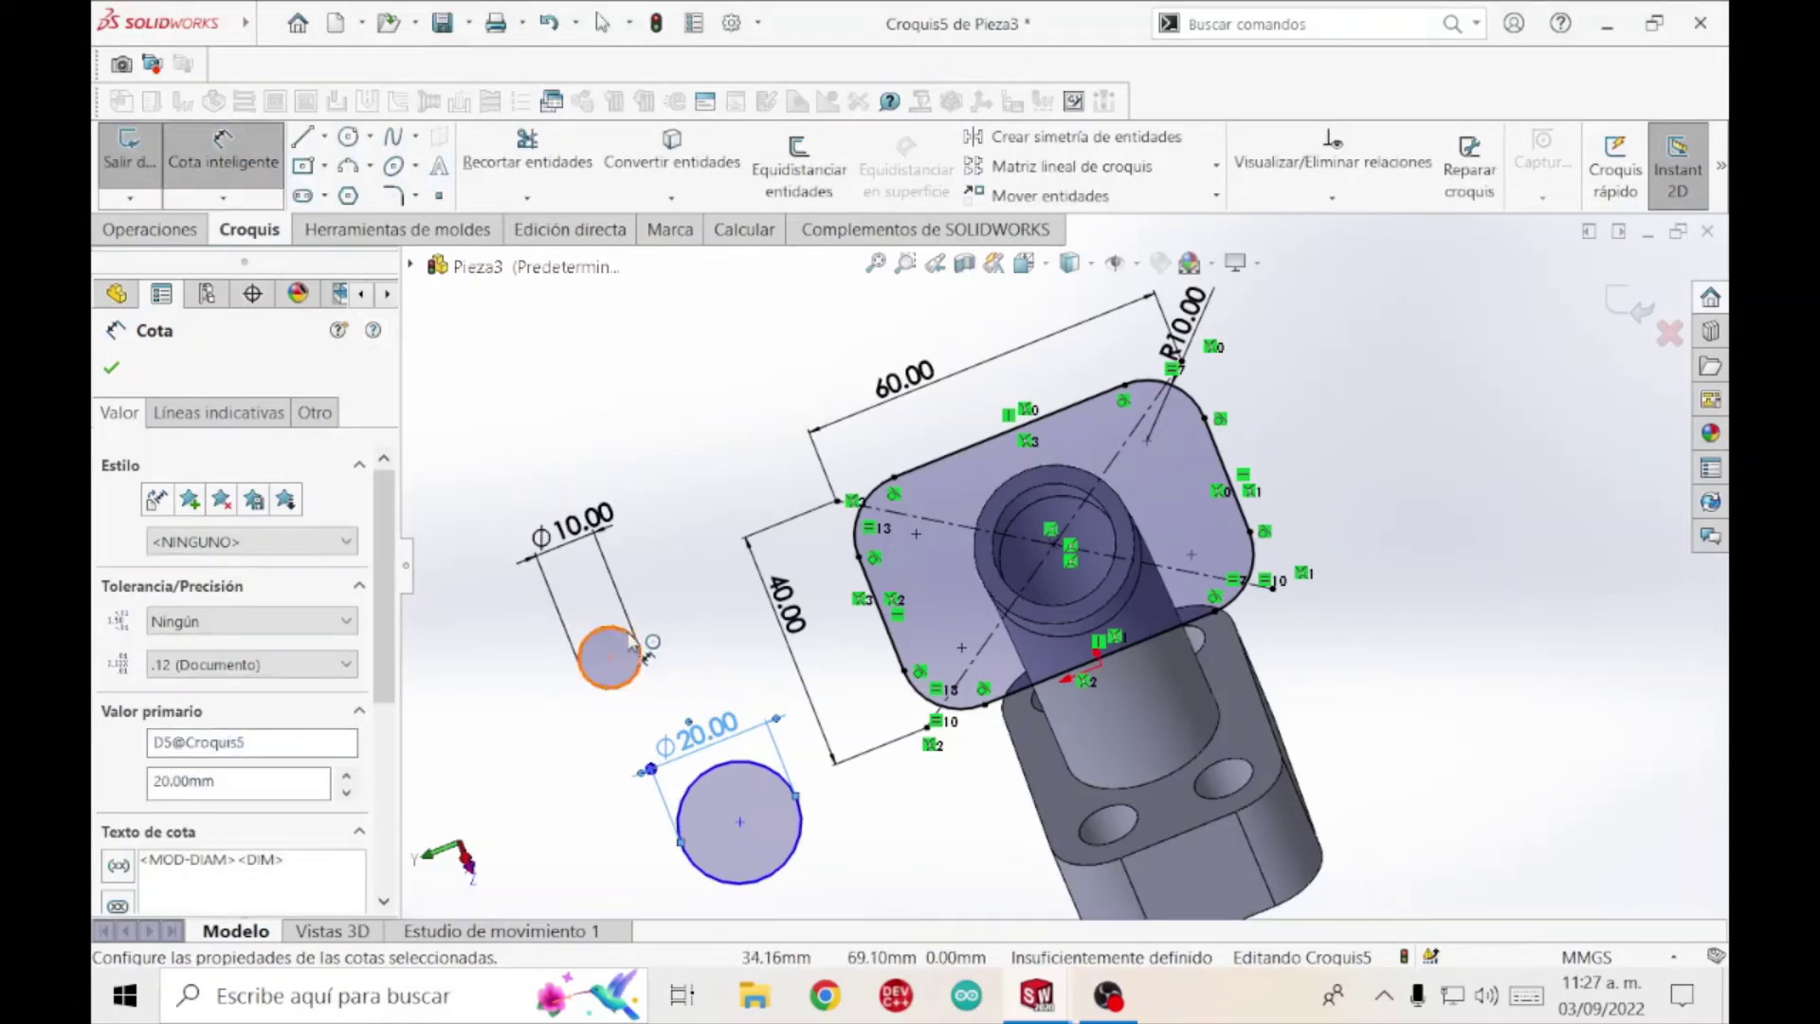
pyautogui.press('Escape')
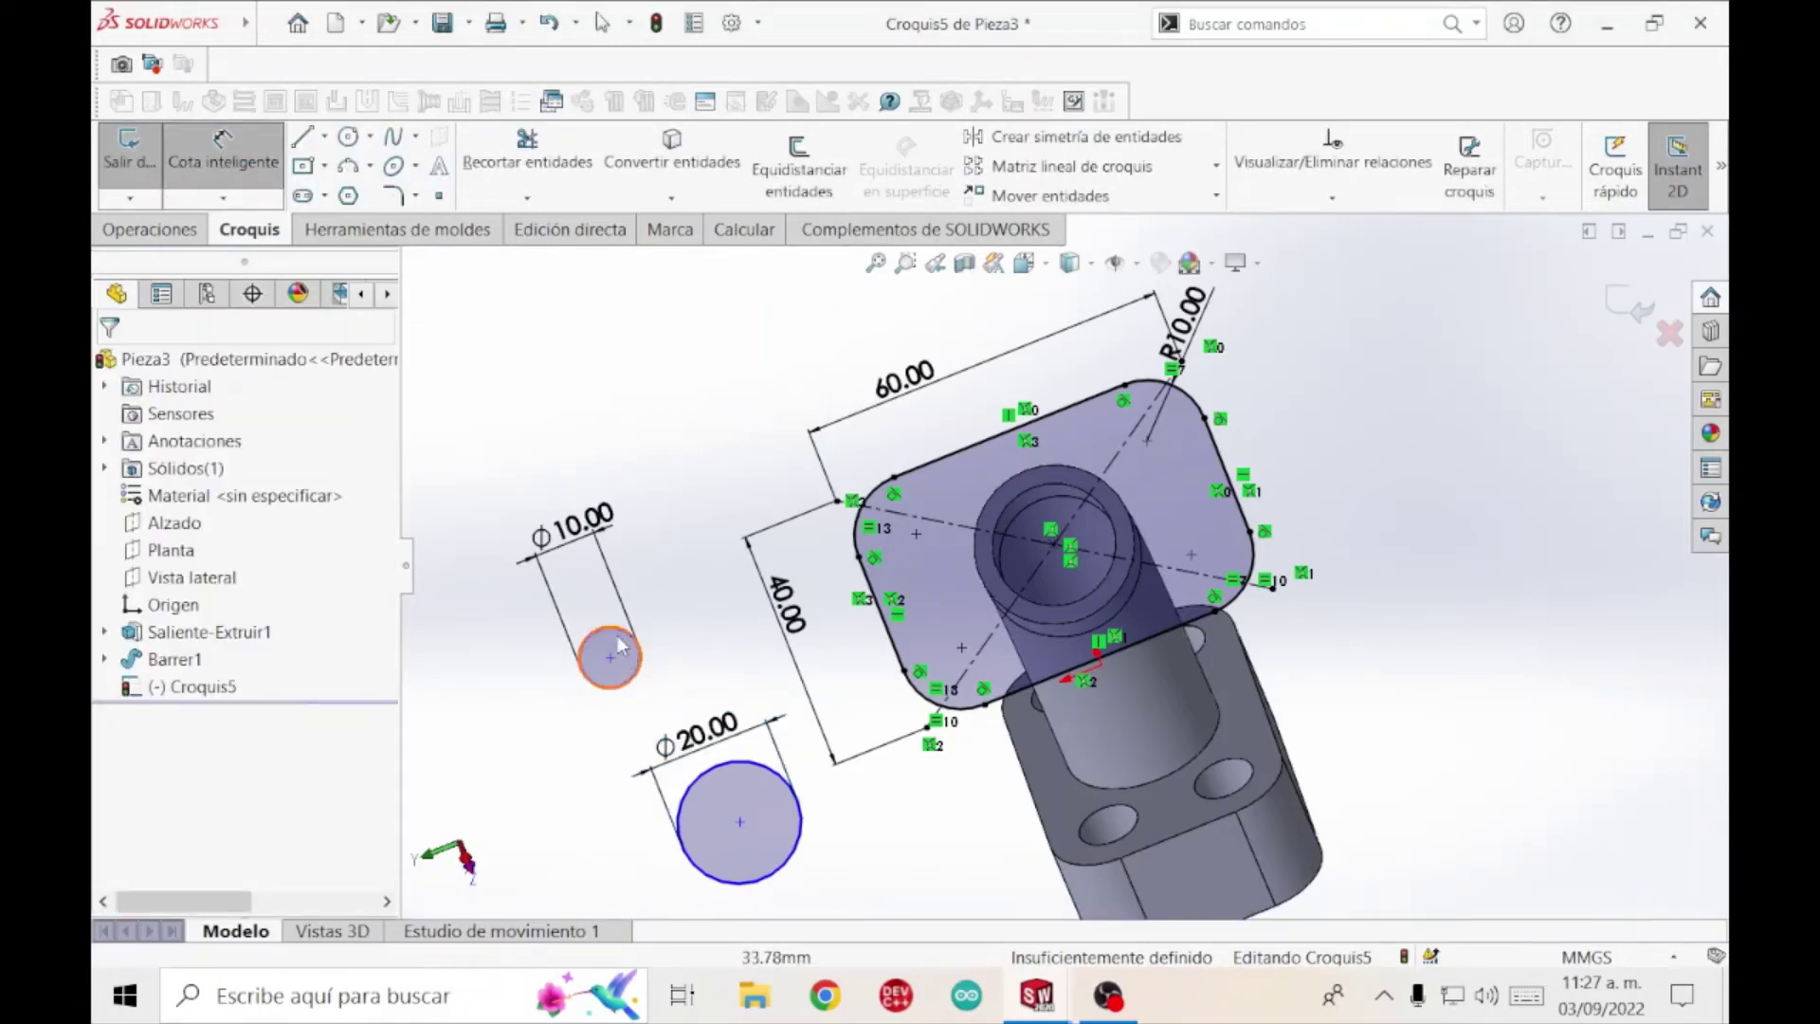
# Make the 10 mm circle concentric with the rounded rectangle's corner arc nearest to it.
pyautogui.press('Escape')
pyautogui.click(612, 637)
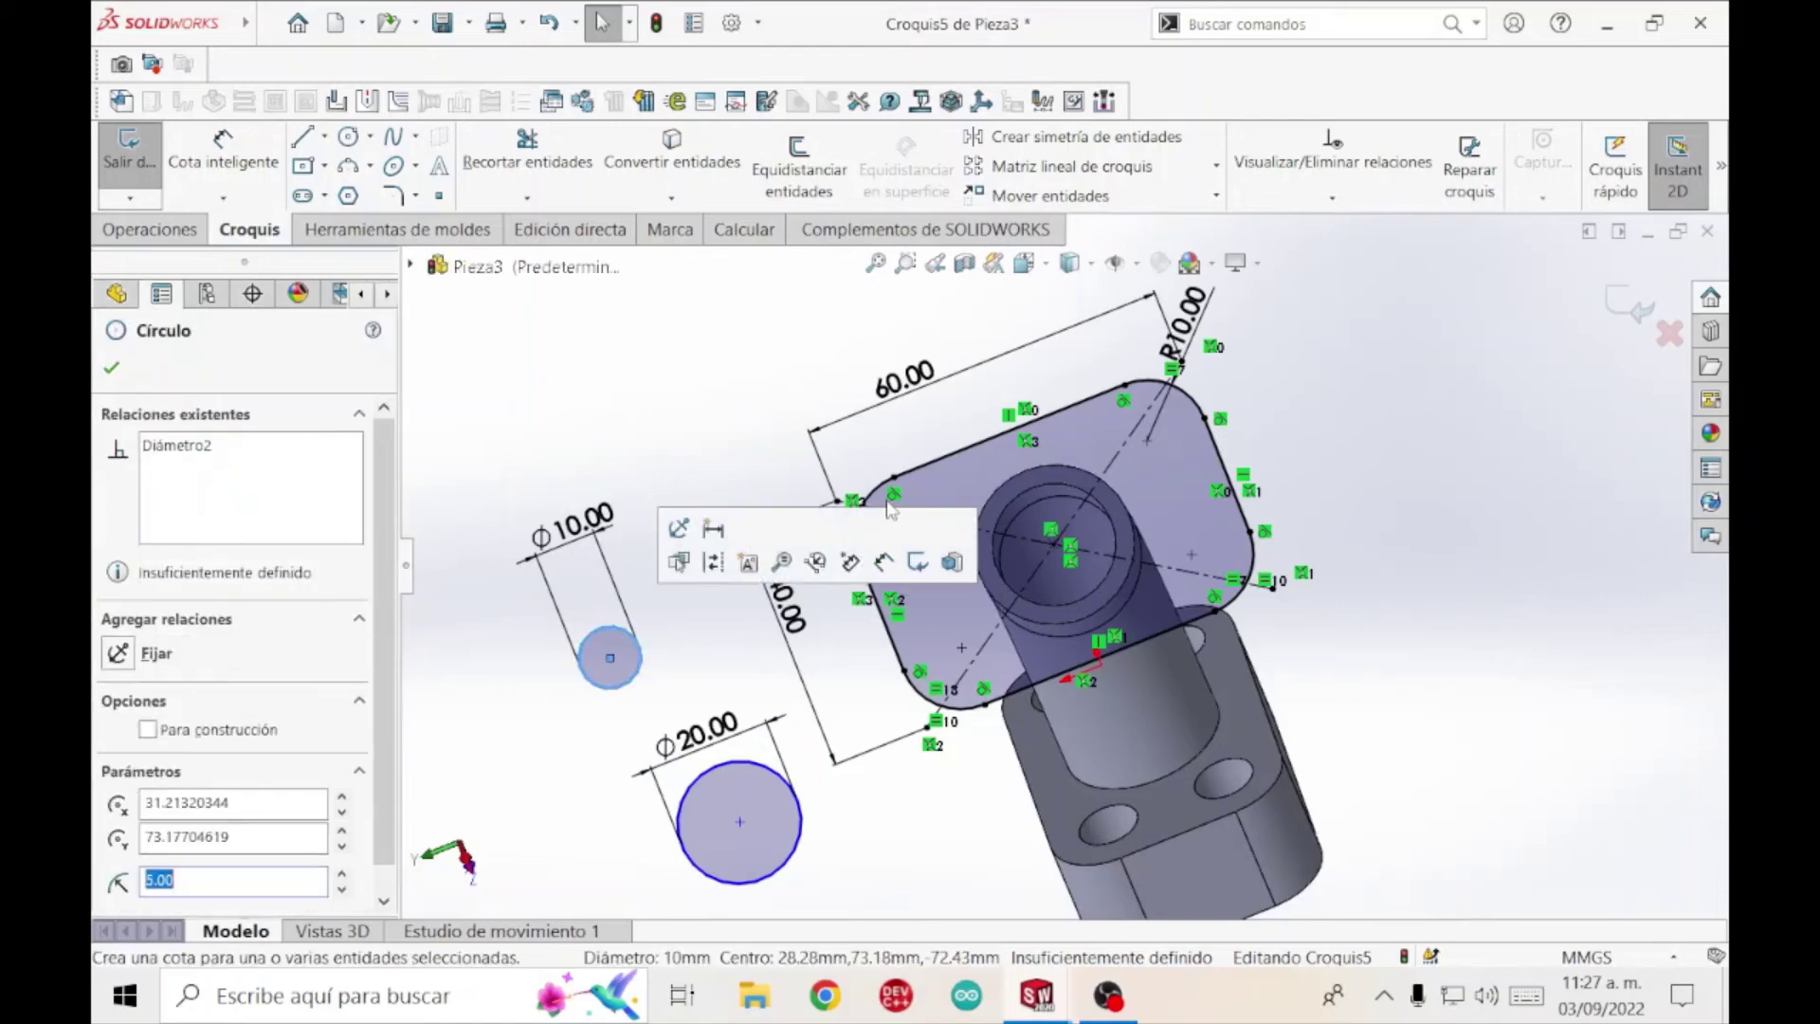
pyautogui.keyDown('ctrl'); pyautogui.click(876, 496); pyautogui.keyUp('ctrl')
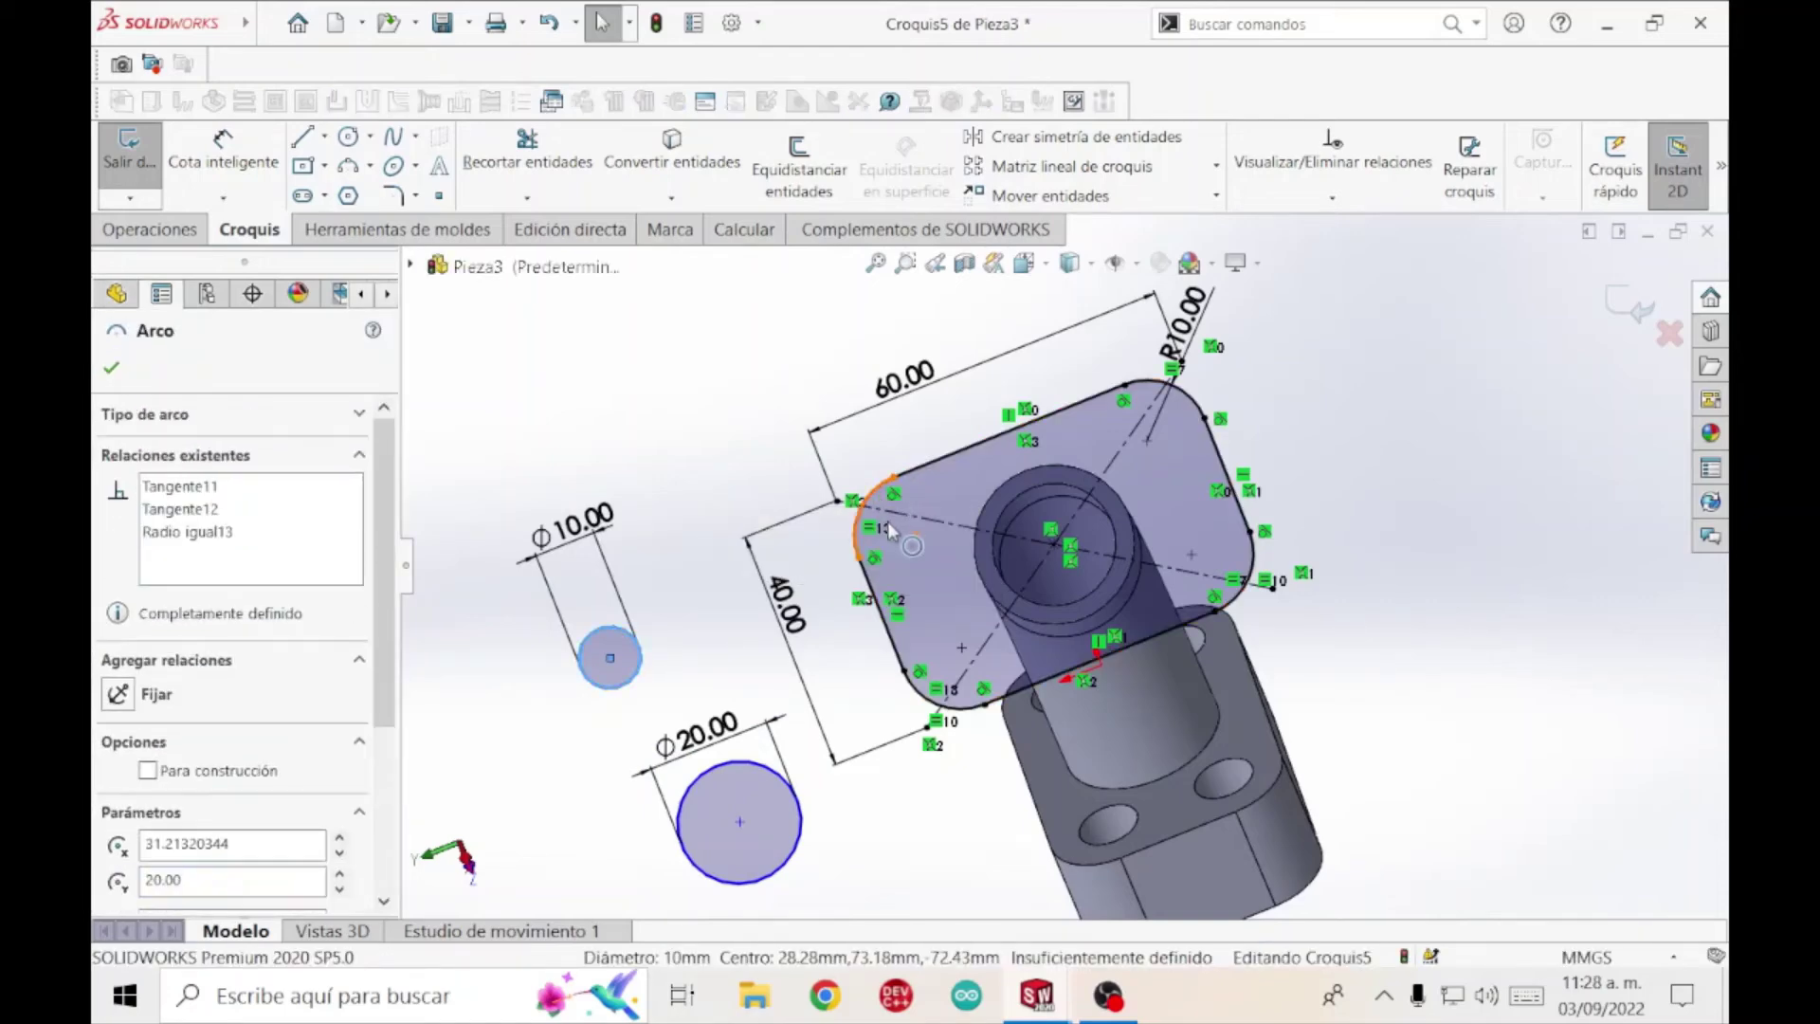
pyautogui.click(120, 838)
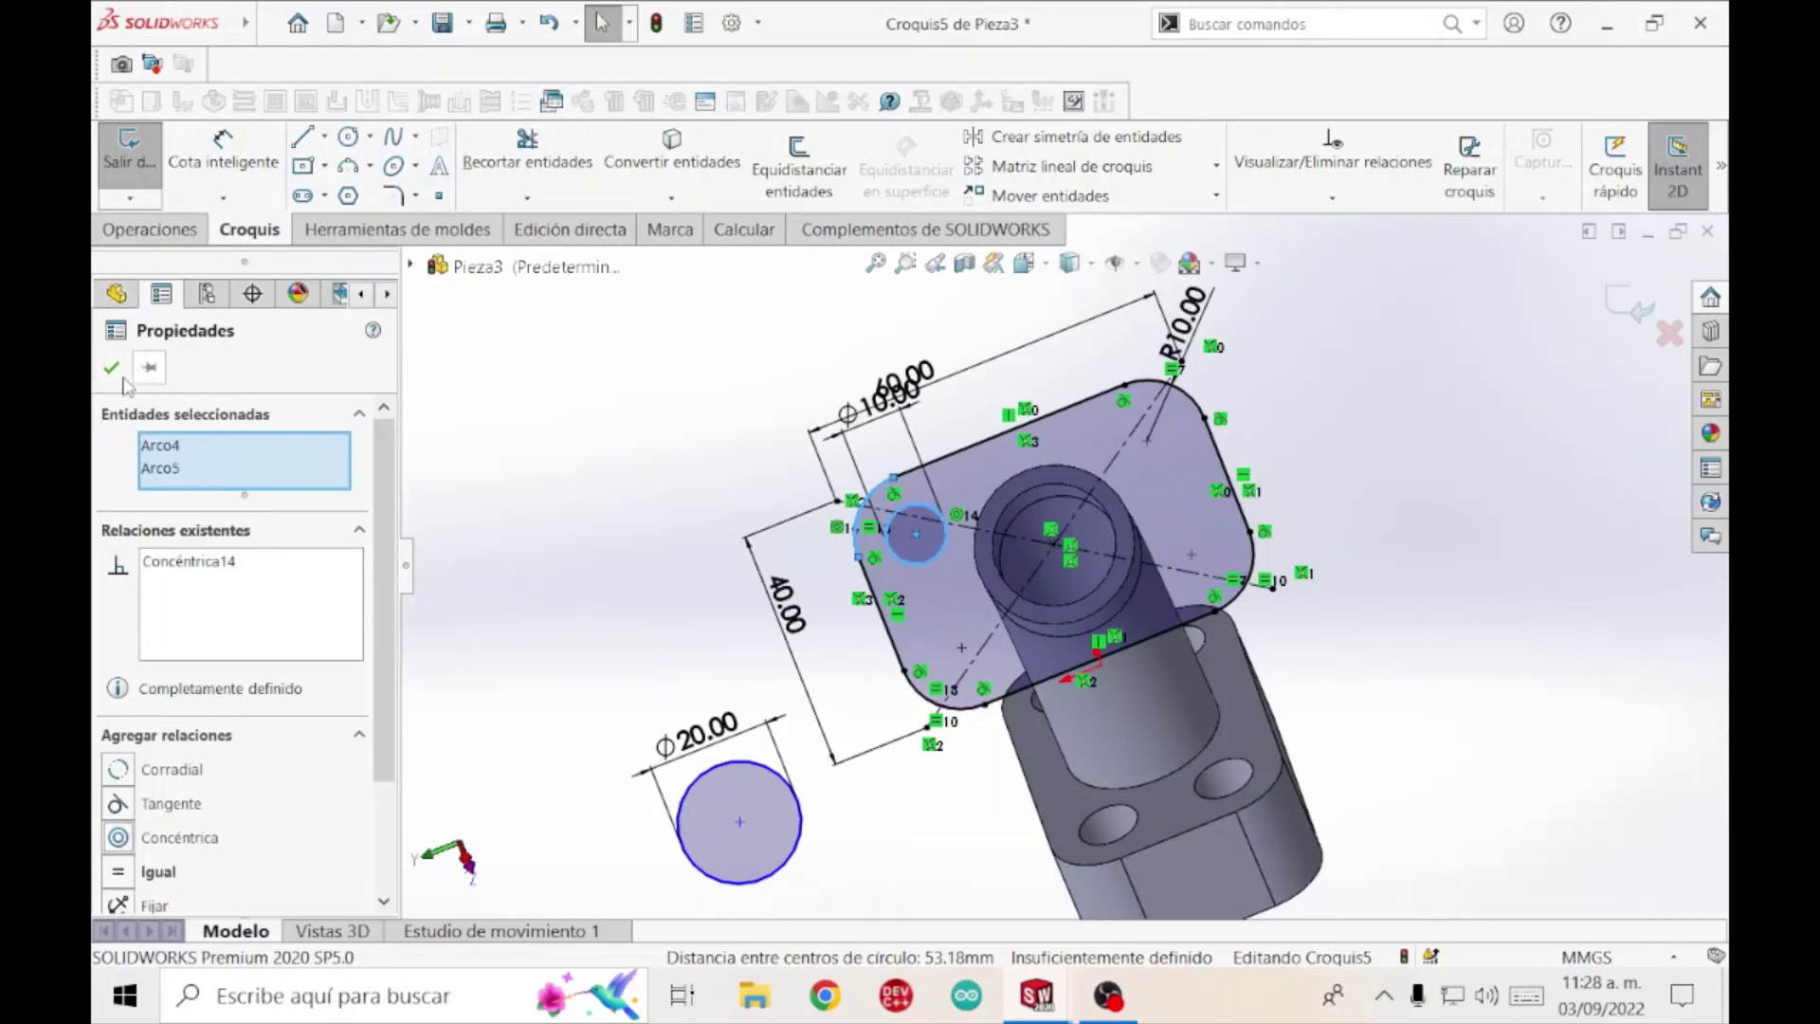
pyautogui.click(110, 367)
# Make the center of the 20 mm circle coincident with the center of the rounded rectangle.
pyautogui.click(775, 810)
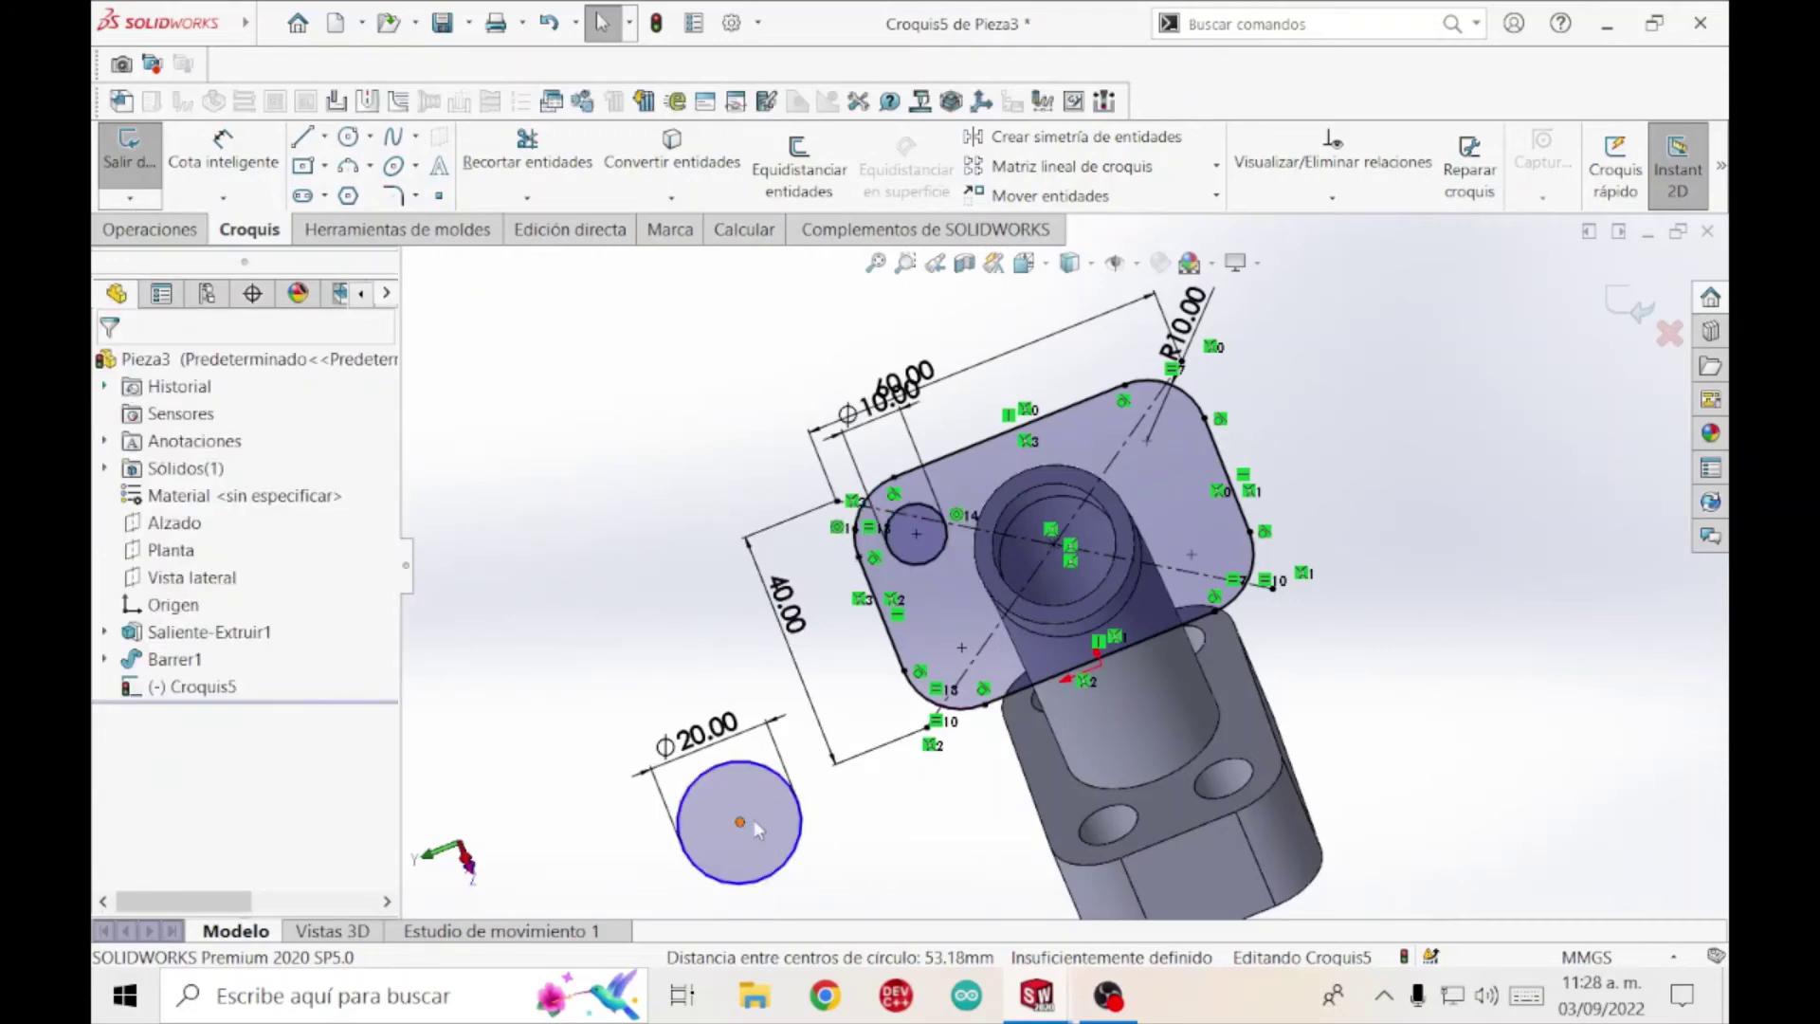
pyautogui.click(989, 617)
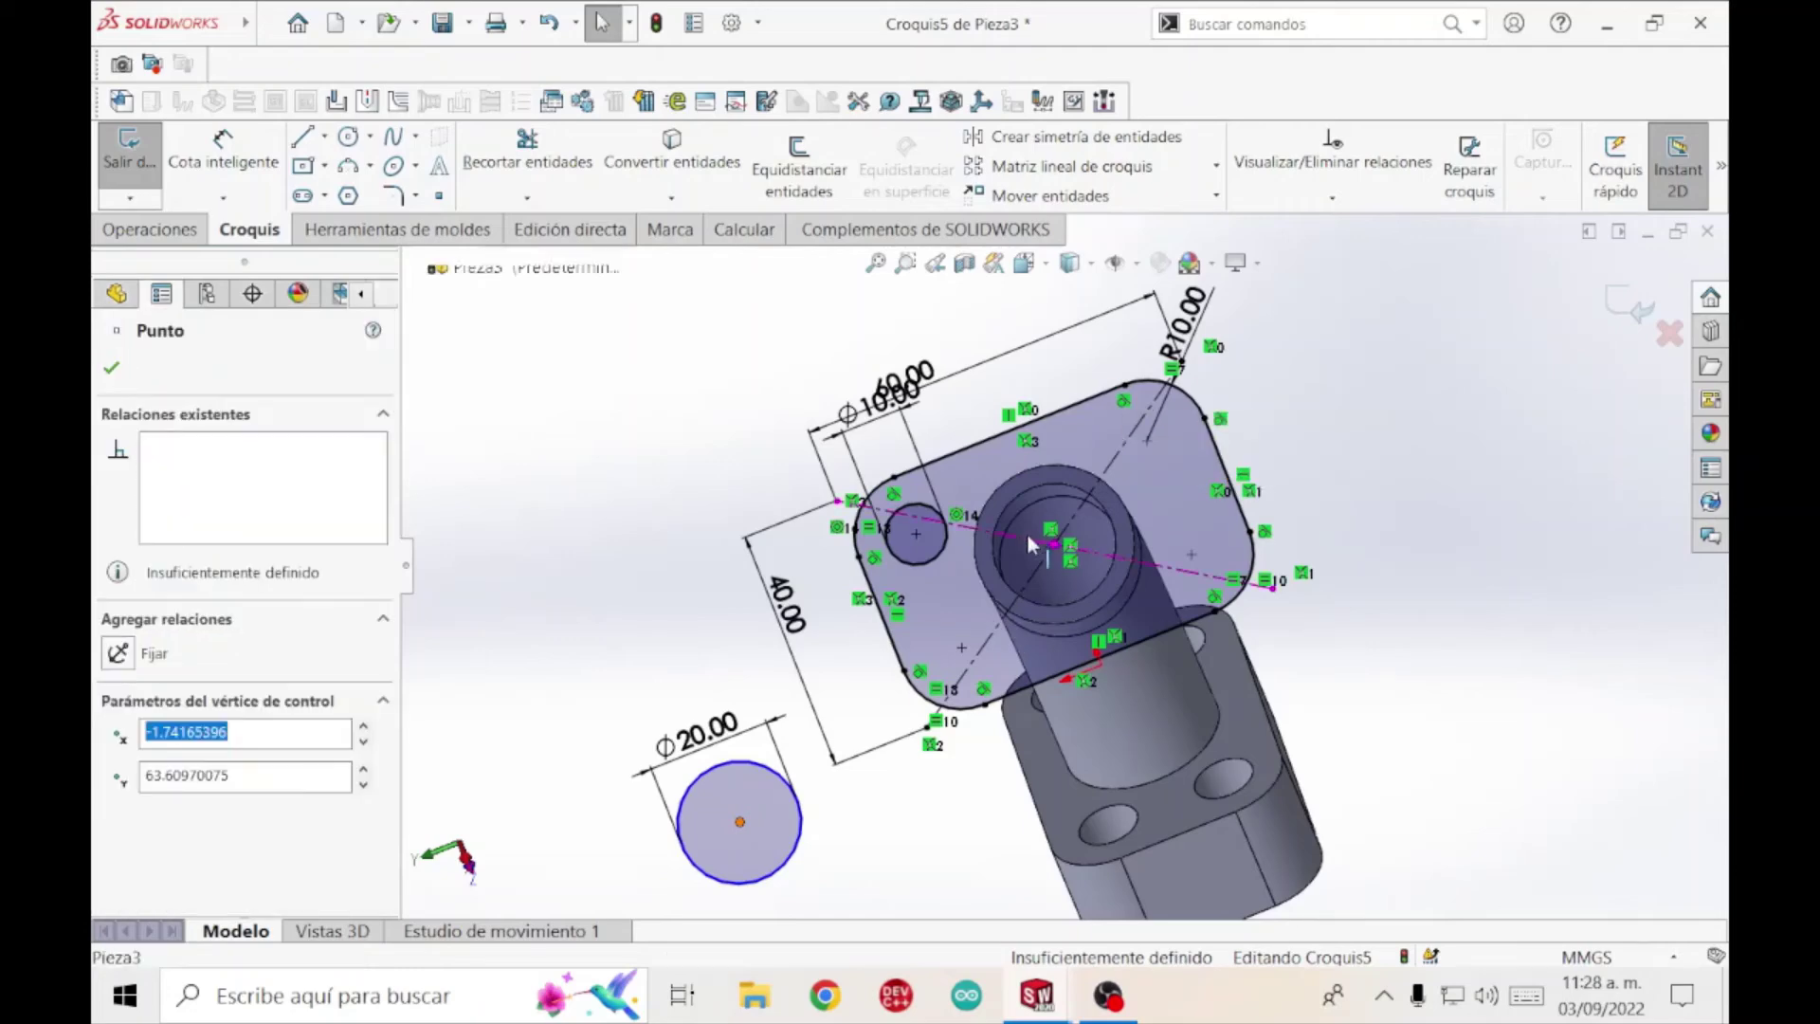
pyautogui.keyDown('ctrl'); pyautogui.click(1052, 544); pyautogui.keyUp('ctrl')
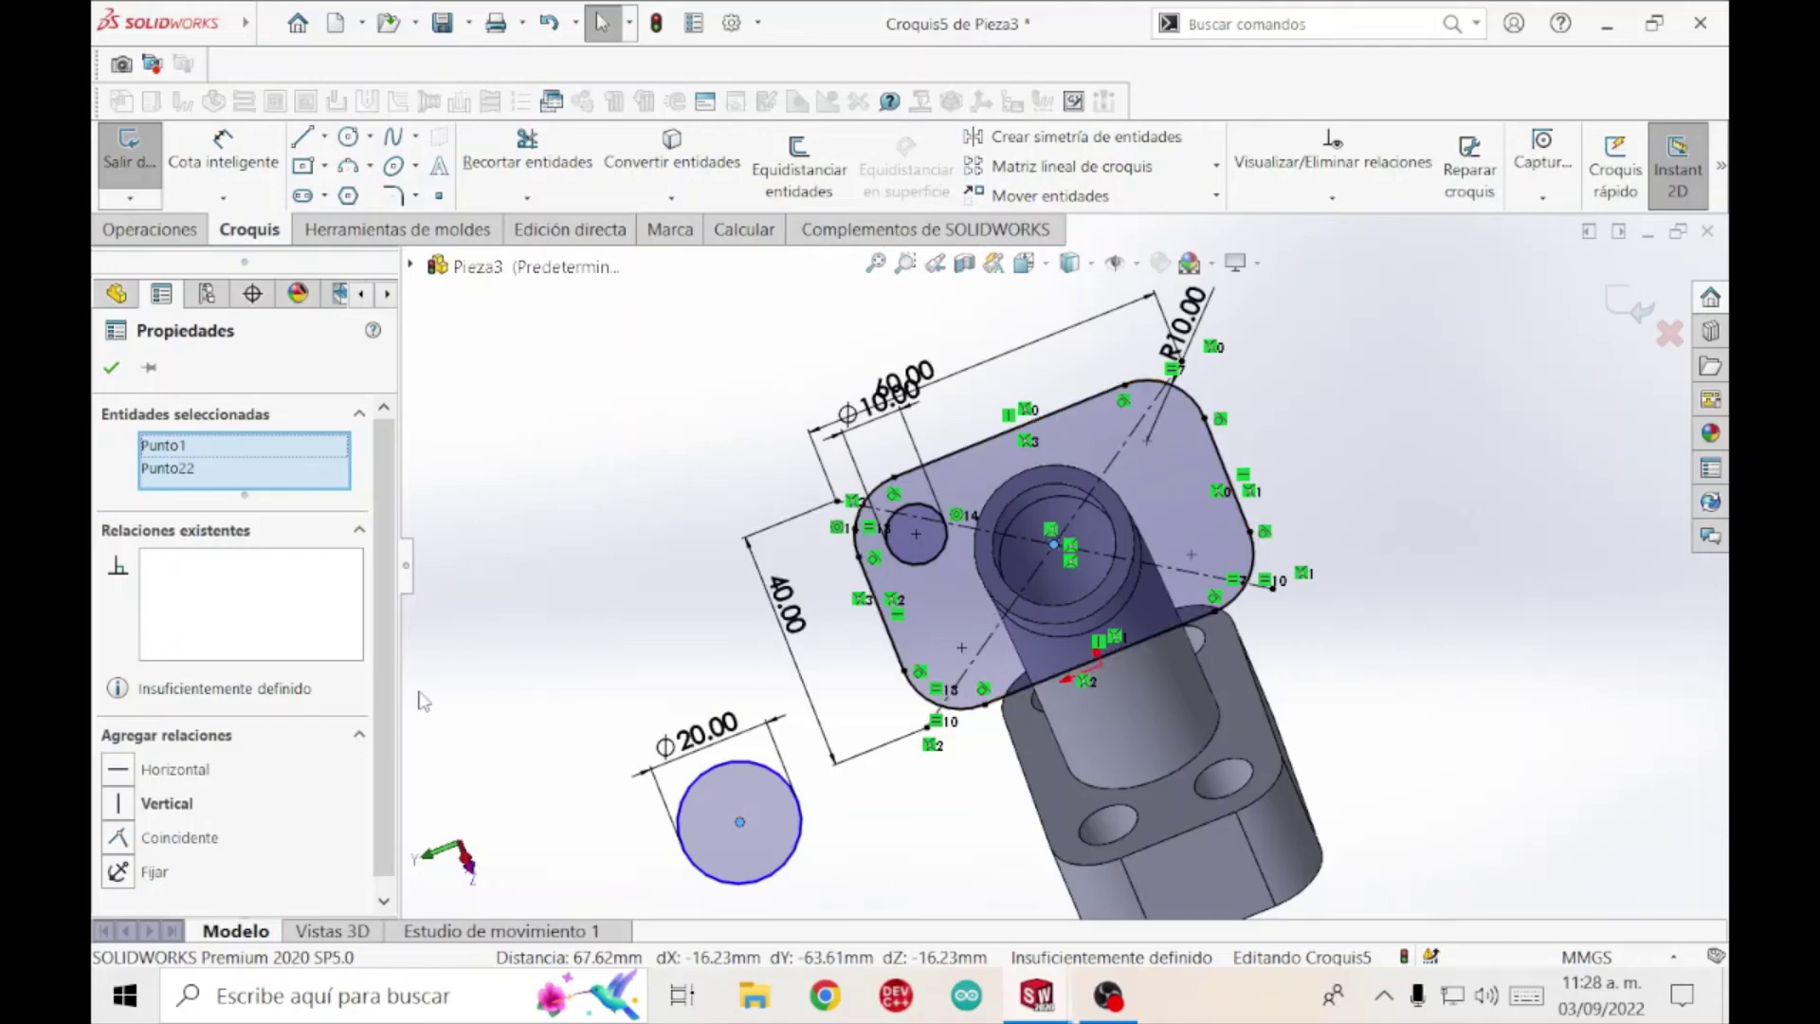
pyautogui.click(123, 839)
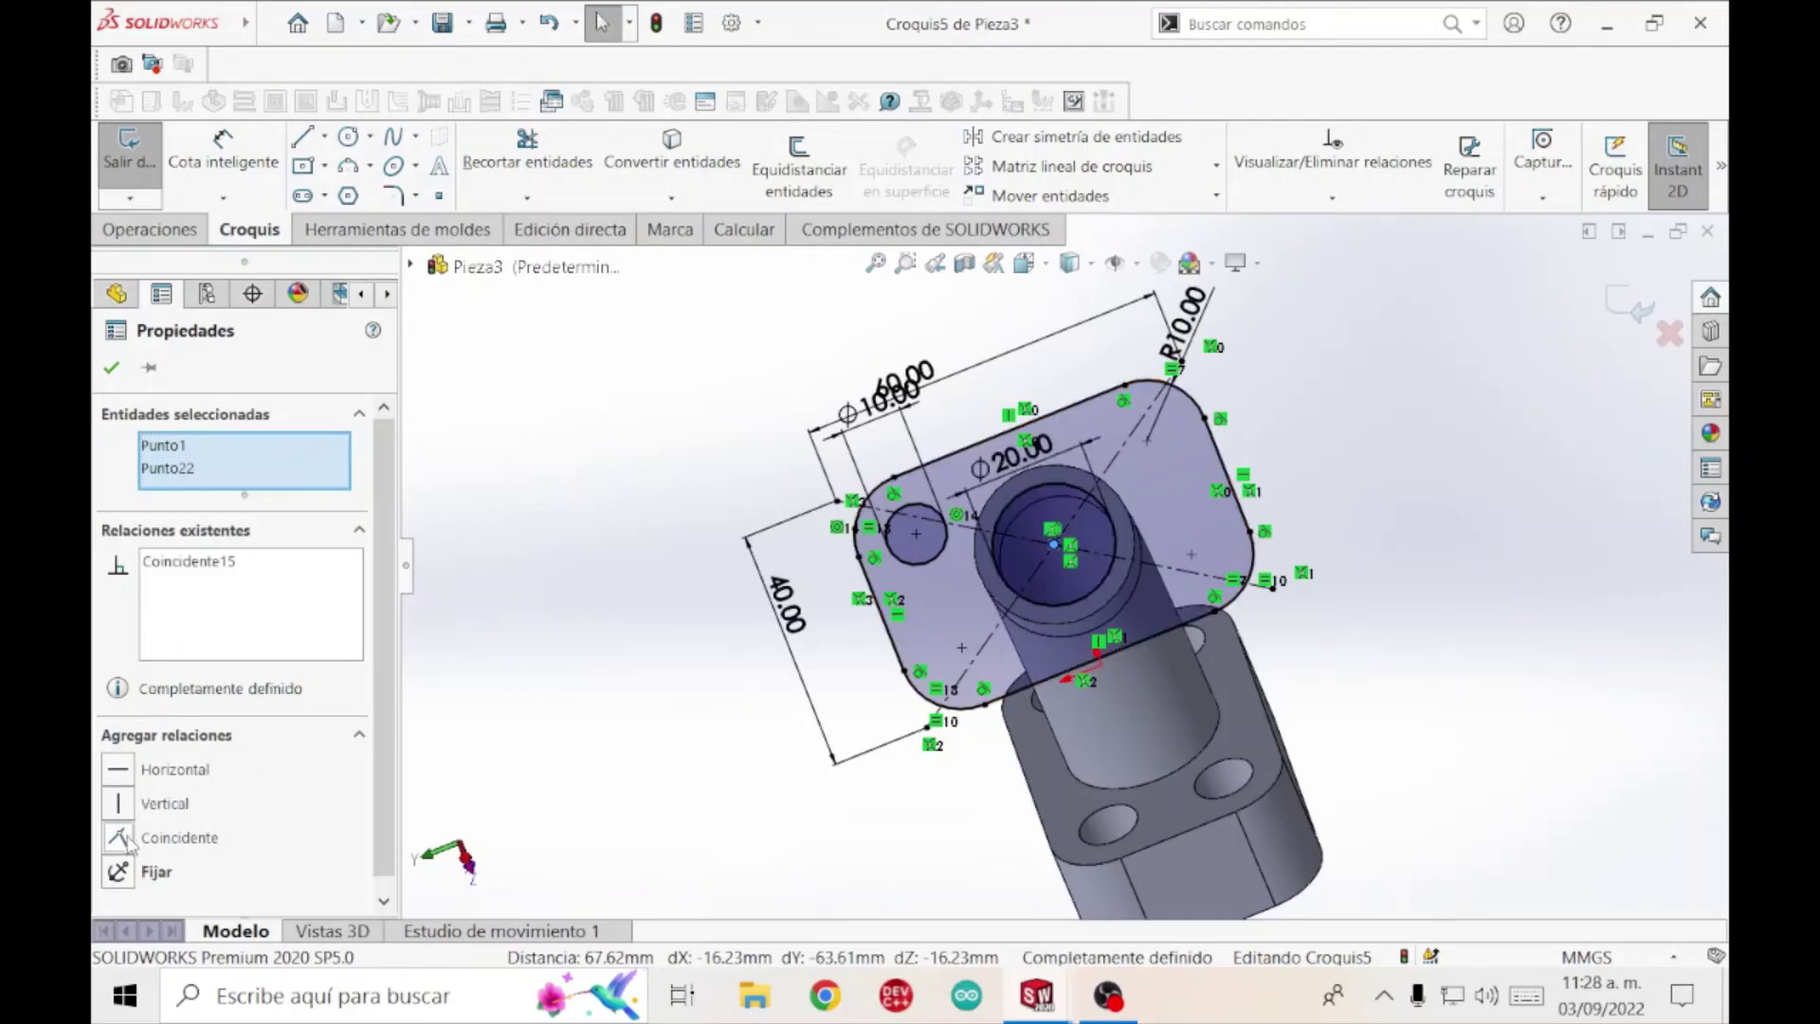
pyautogui.moveTo(593, 671)
pyautogui.mouseDown(button='middle')
pyautogui.moveTo(609, 743)
pyautogui.moveTo(682, 671)
pyautogui.moveTo(650, 638)
pyautogui.moveTo(597, 629)
pyautogui.moveTo(661, 649)
pyautogui.moveTo(603, 654)
pyautogui.mouseUp(button='middle')
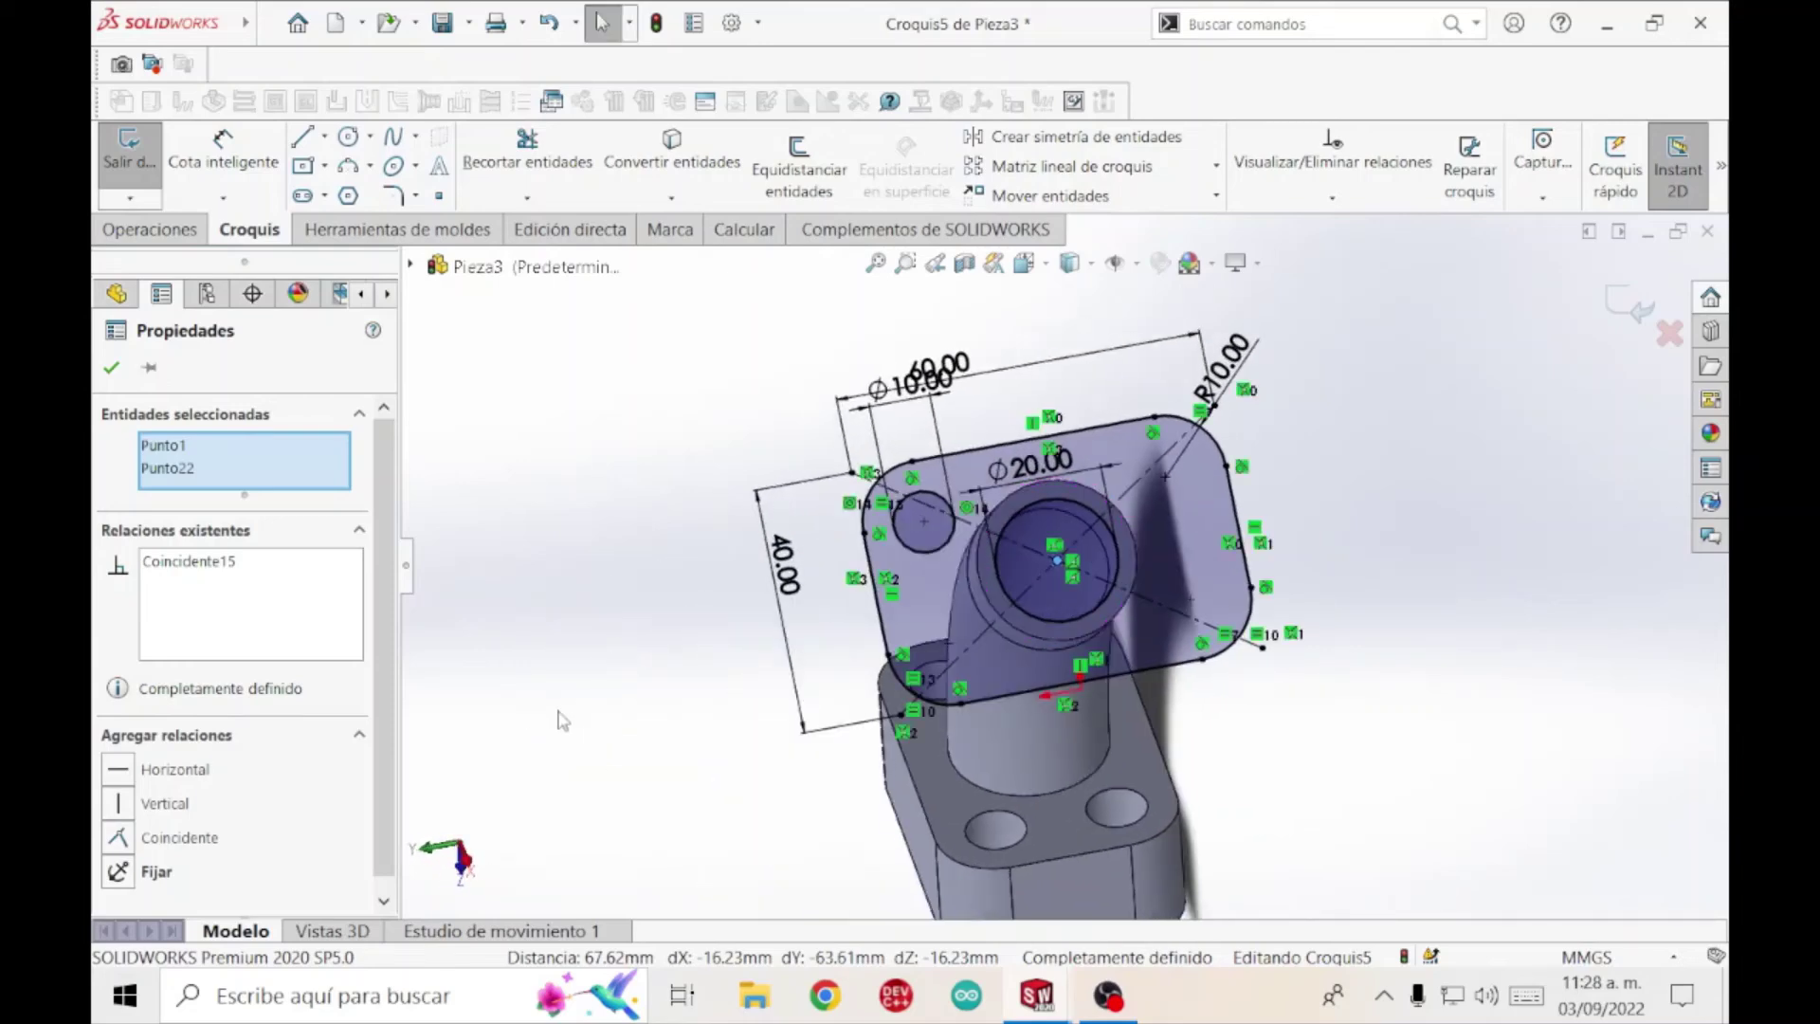
pyautogui.click(563, 720)
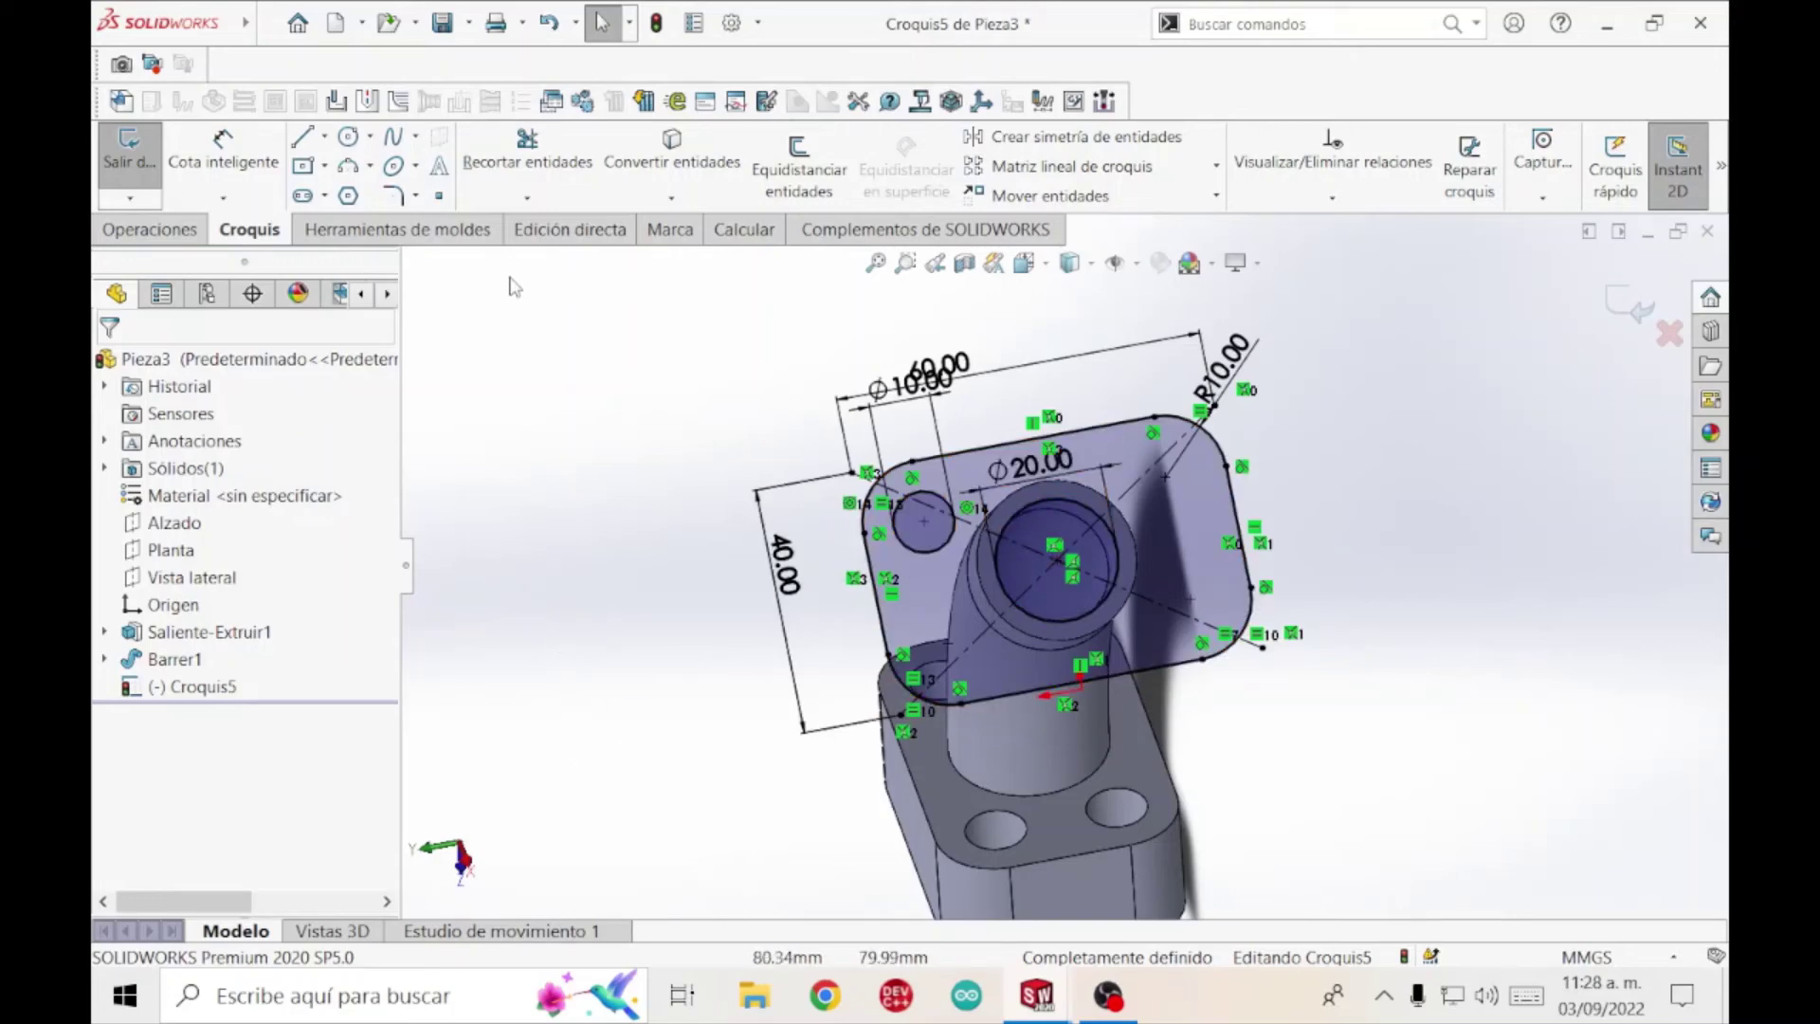
# Draw a construction line joining the midpoints of the rectangle's two long sides.
pyautogui.click(324, 137)
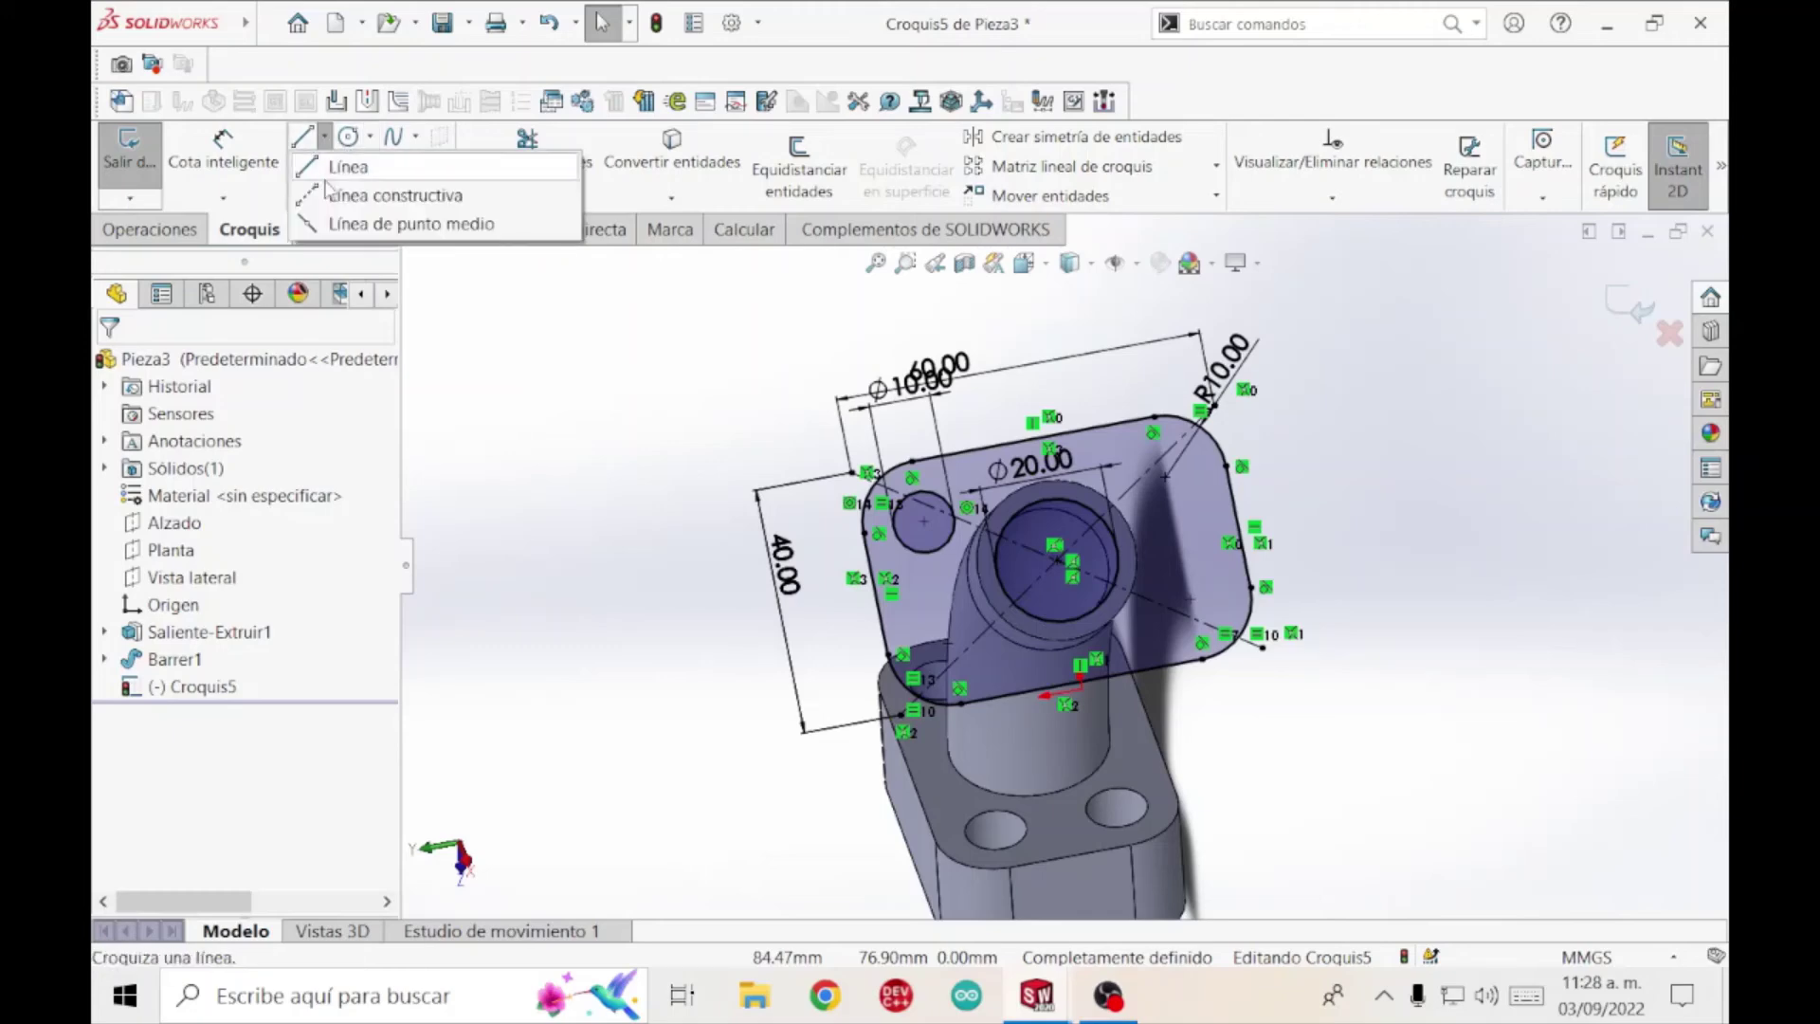
pyautogui.click(360, 188)
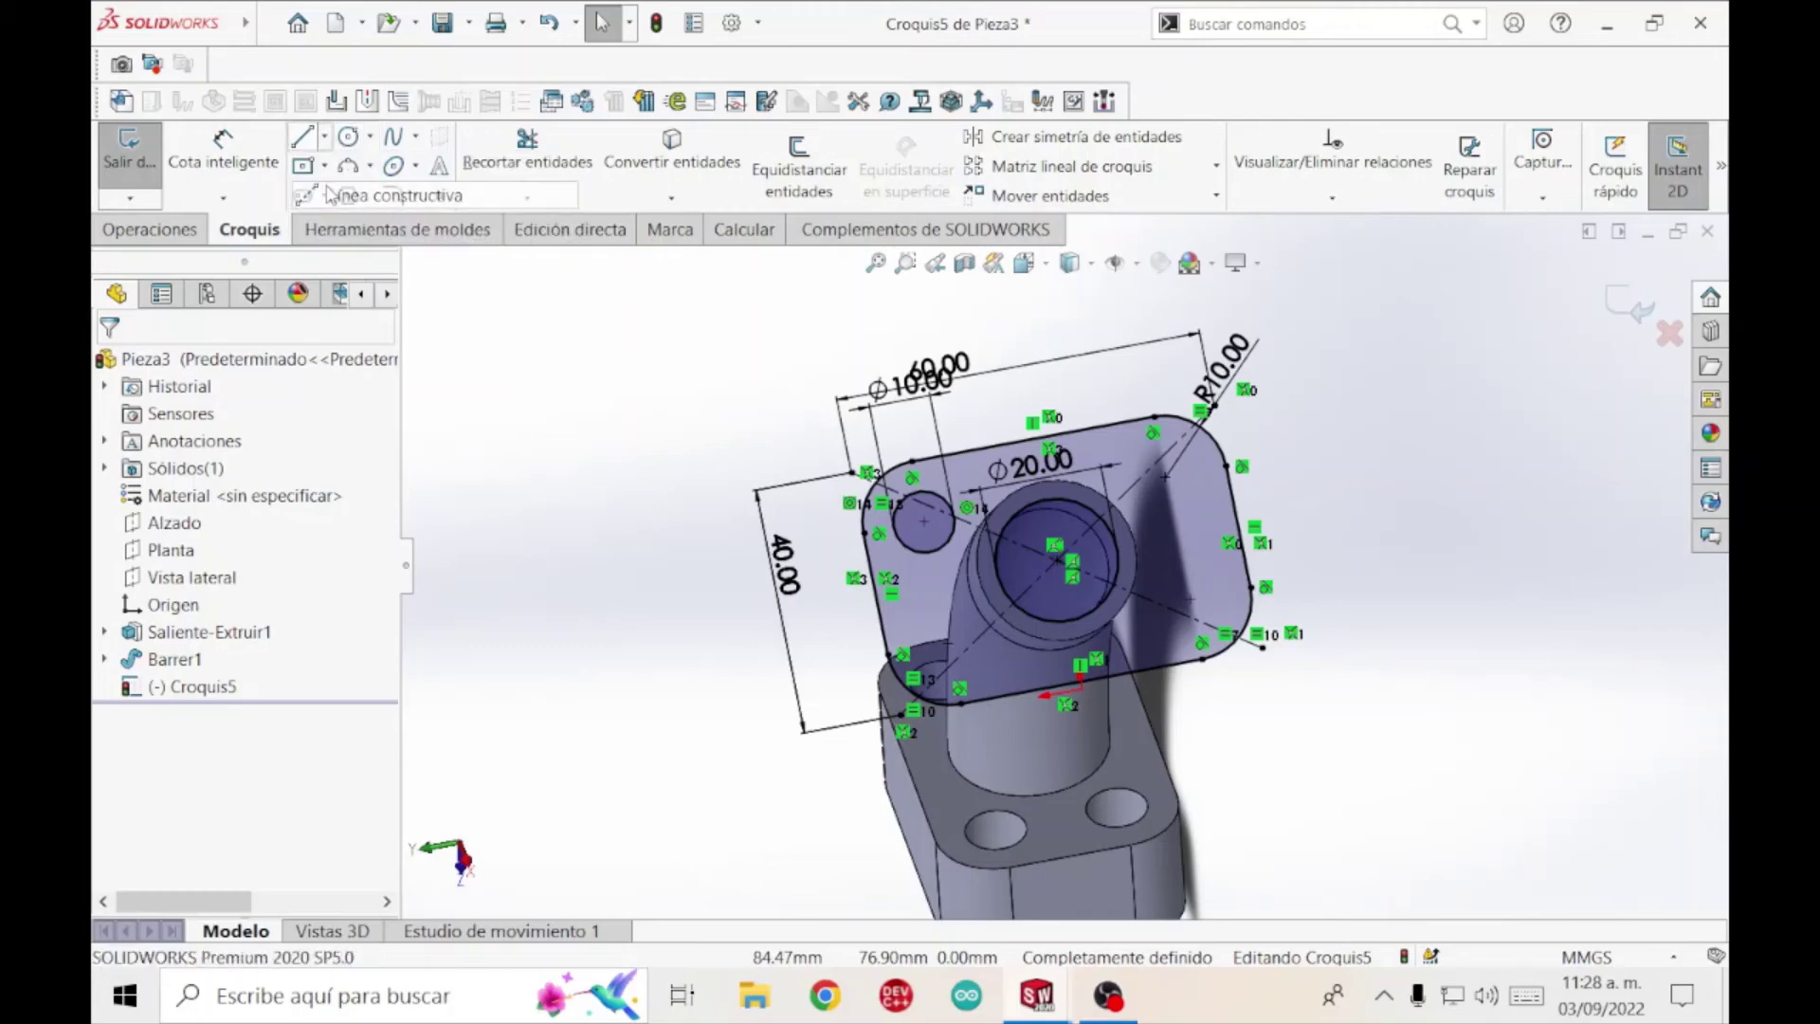
pyautogui.click(1033, 438)
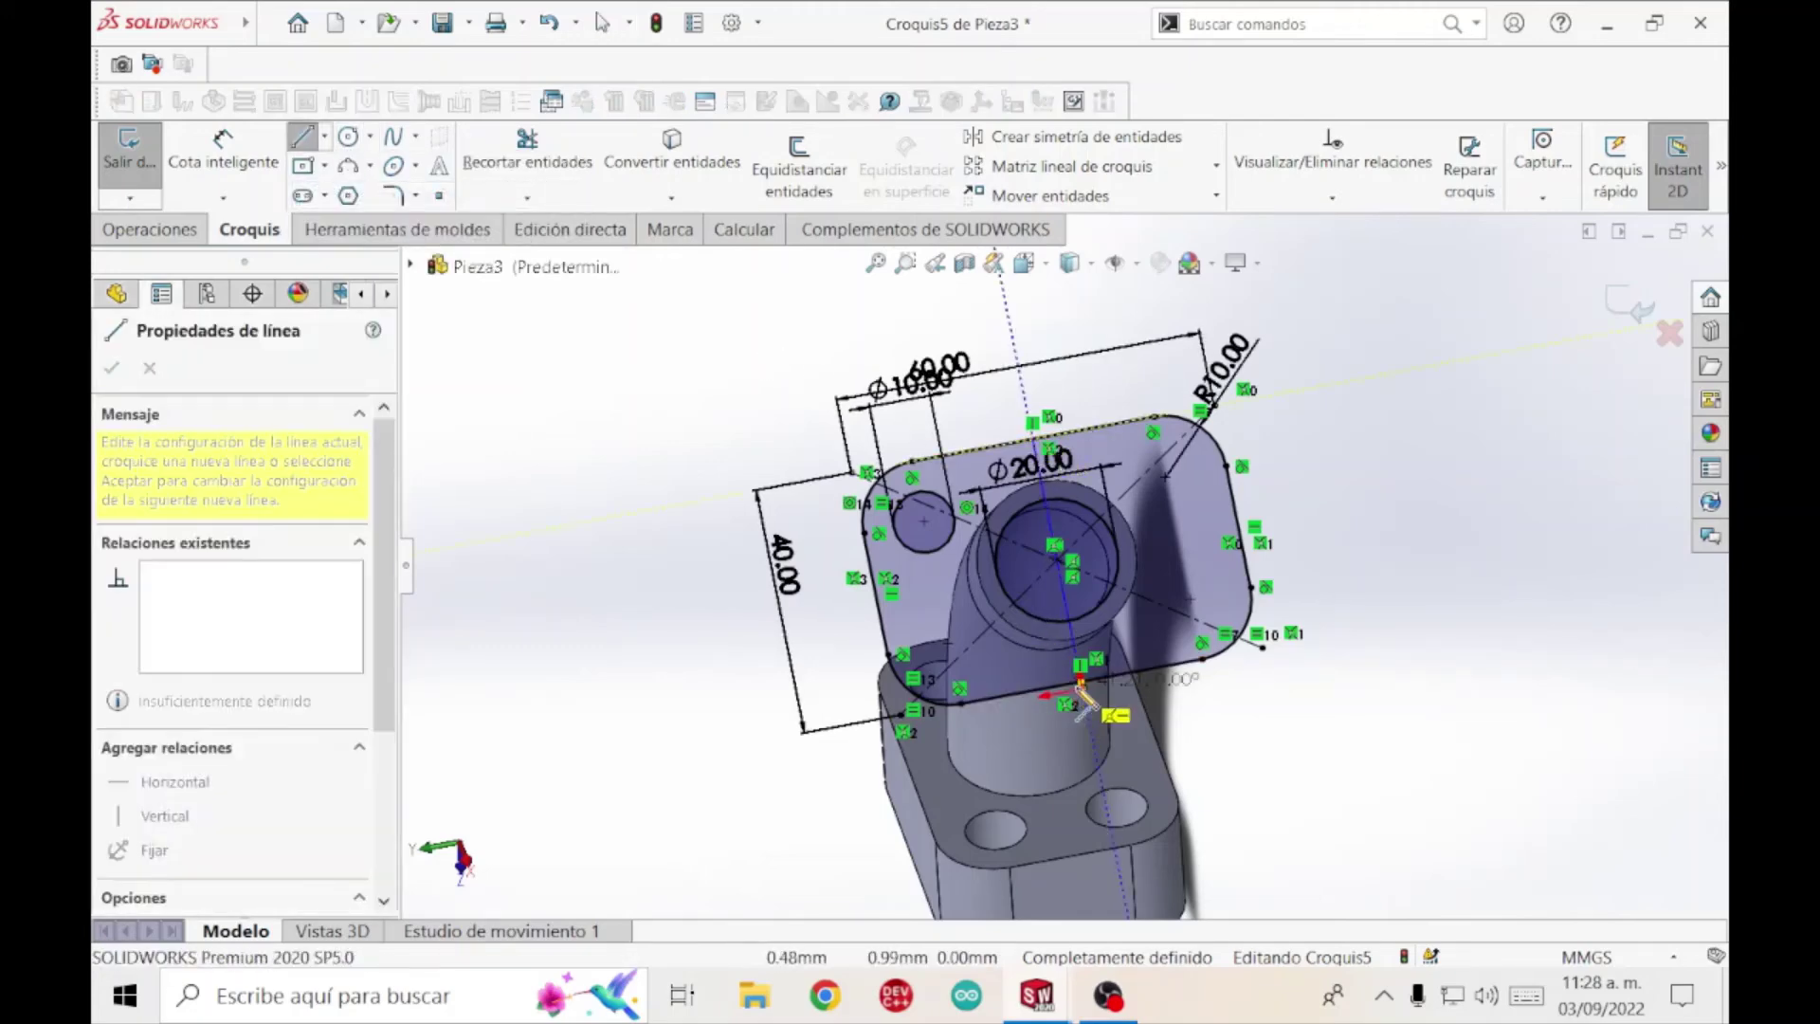
pyautogui.click(1079, 678)
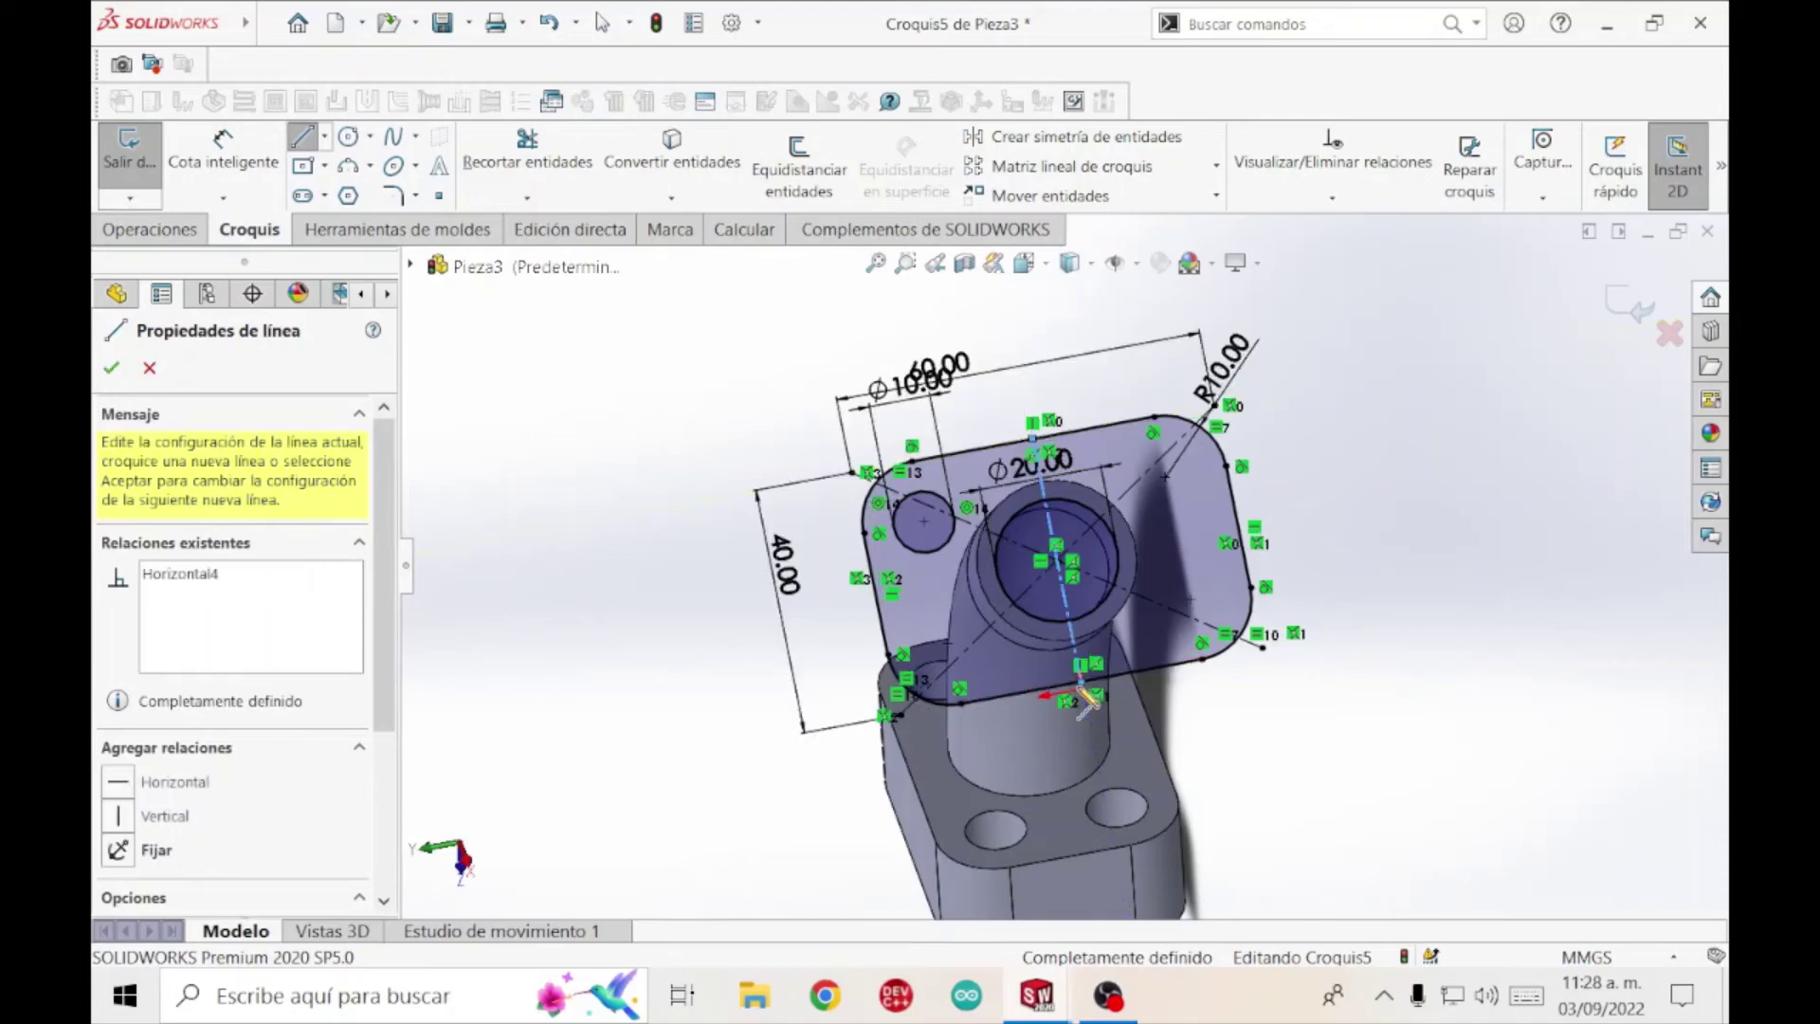
# Draw a second construction line joining the midpoints of the rectangle's two short sides.
pyautogui.click(311, 142)
pyautogui.click(319, 144)
pyautogui.click(323, 139)
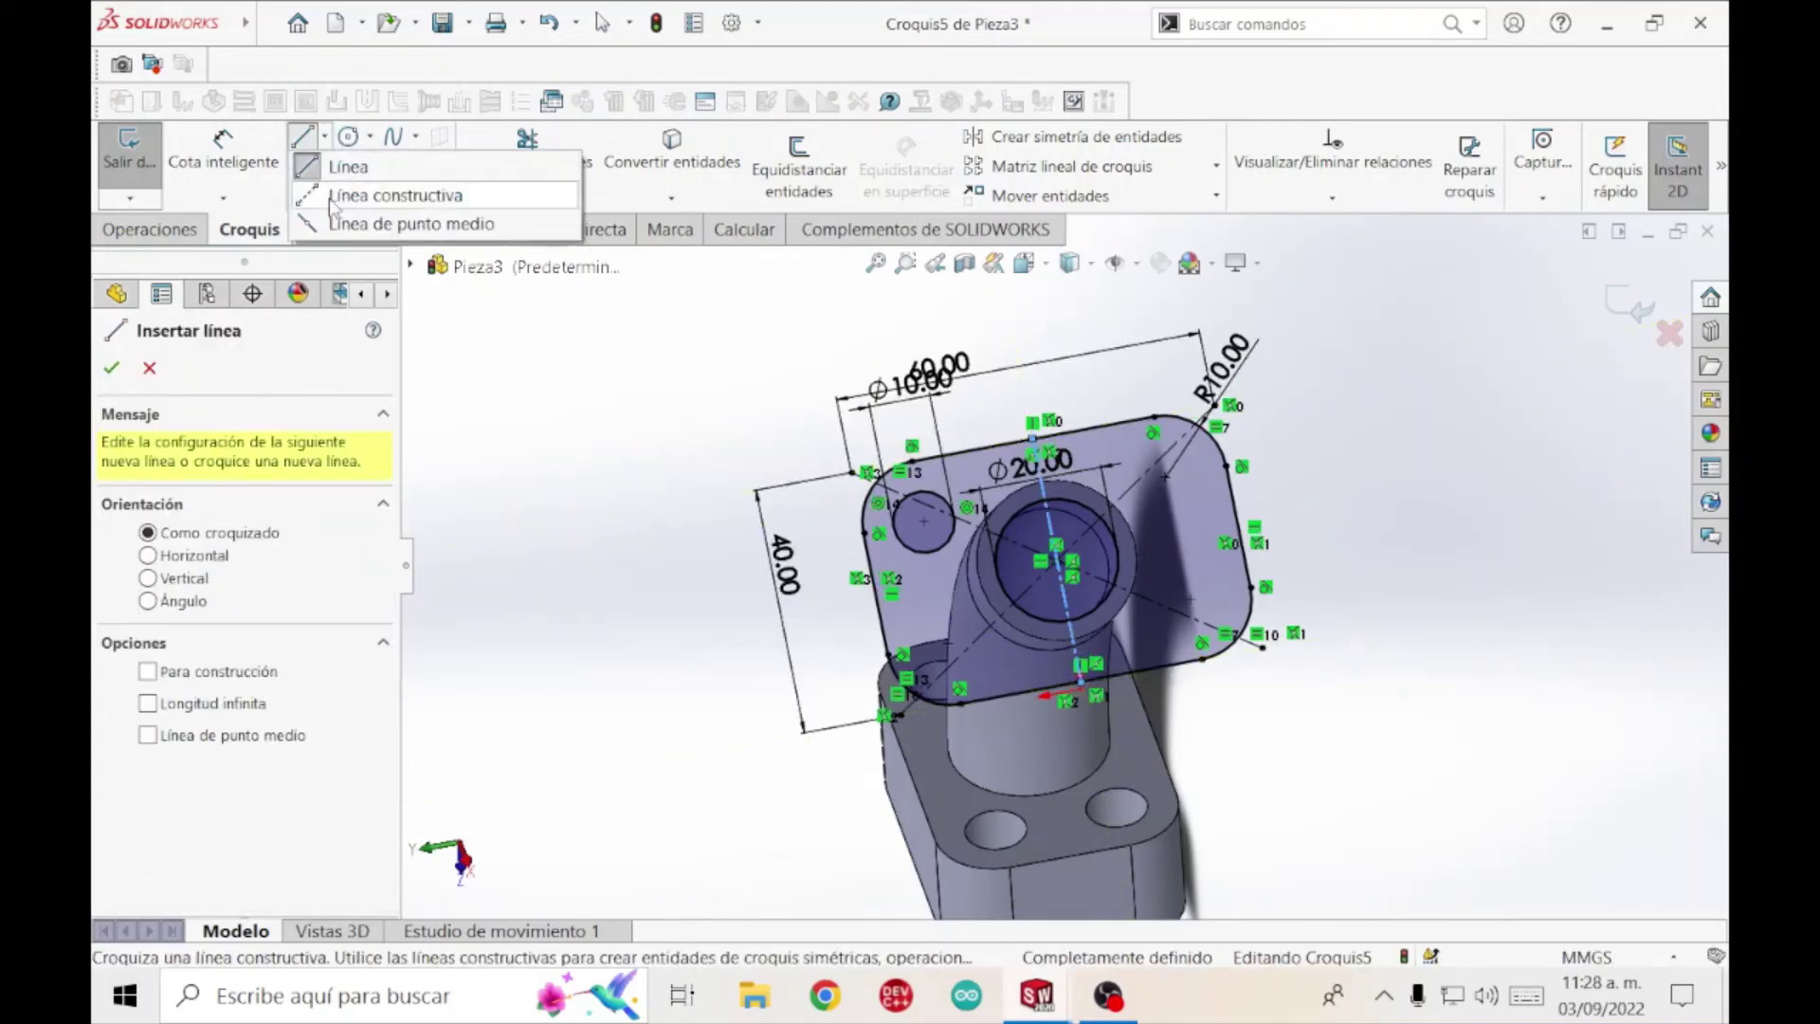
pyautogui.click(365, 191)
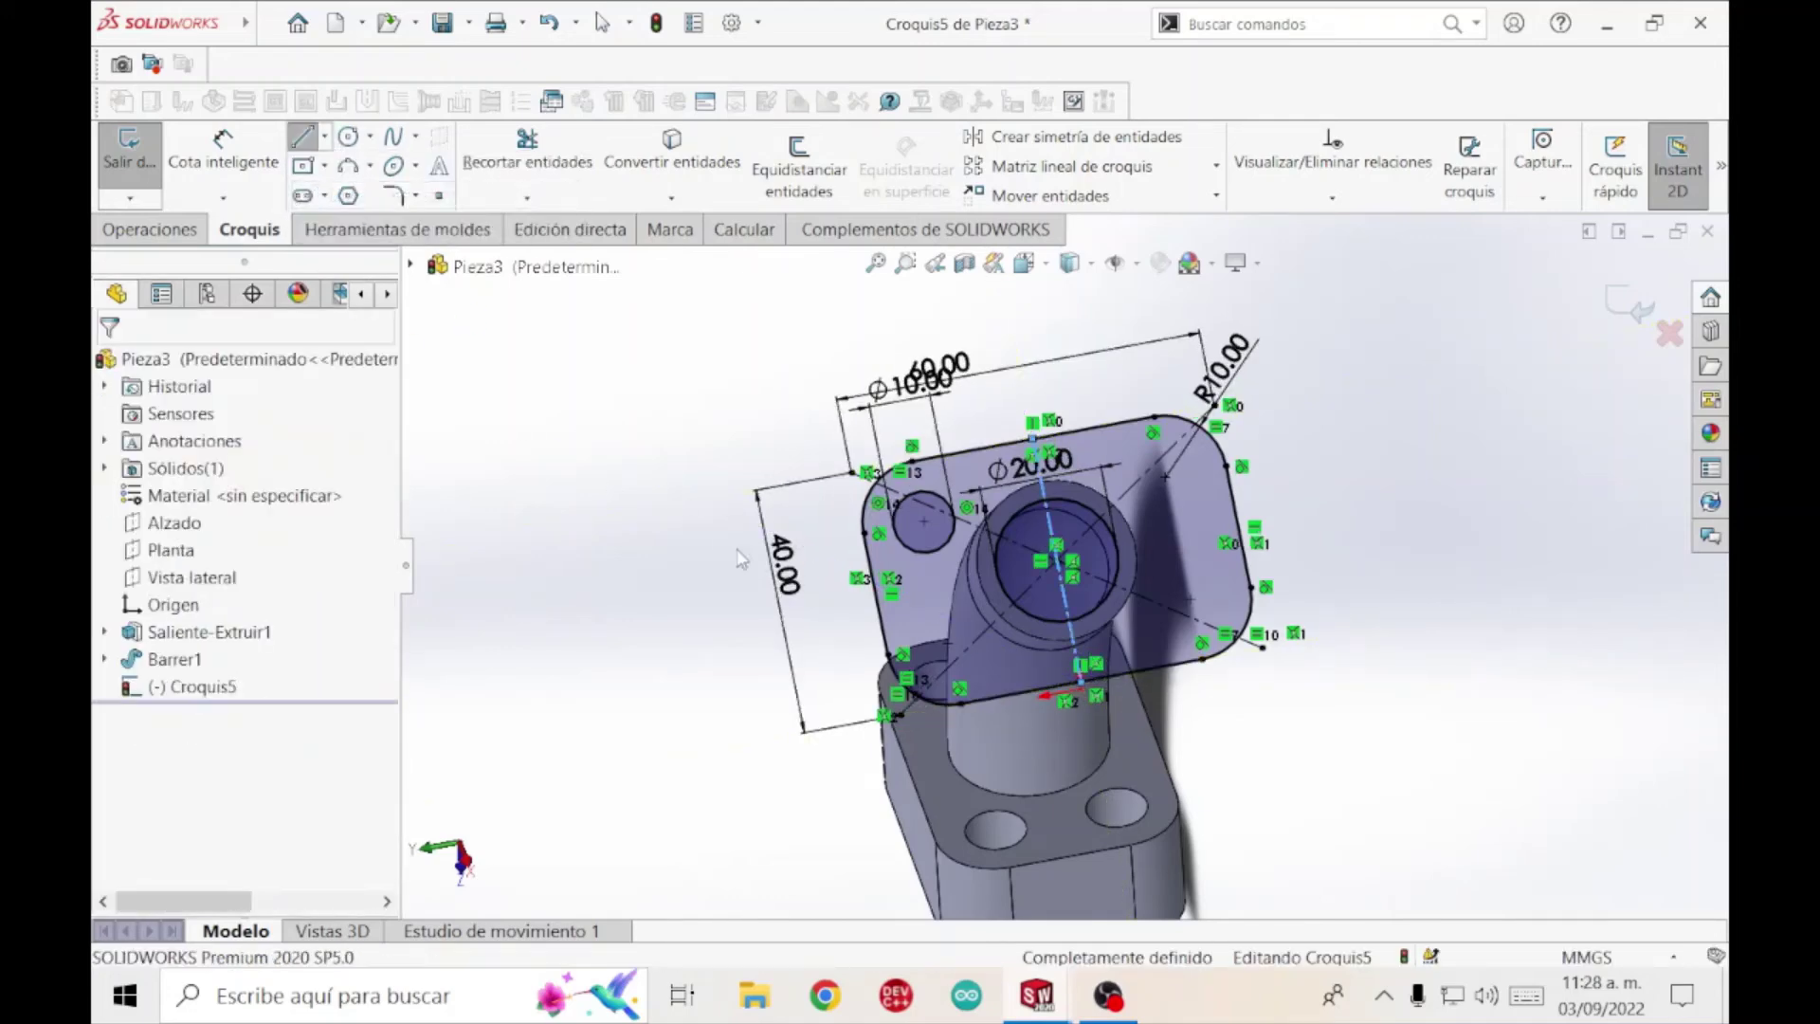
pyautogui.click(876, 597)
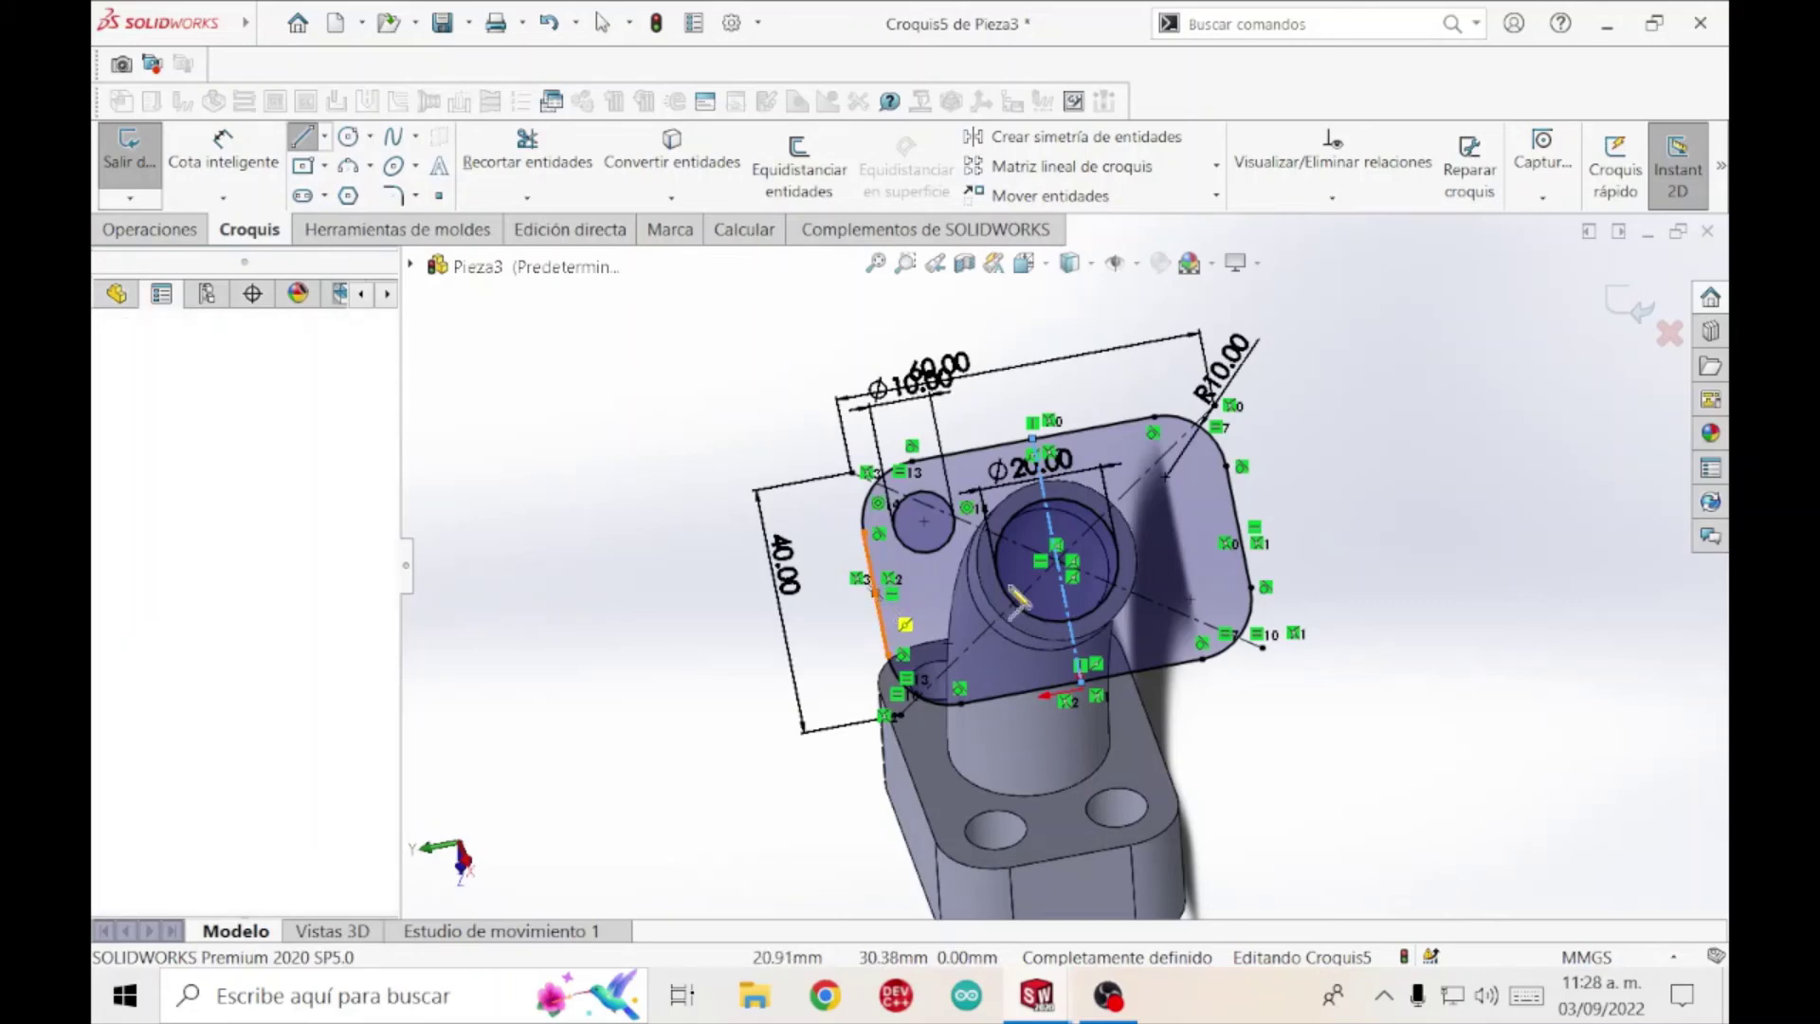
pyautogui.click(1243, 536)
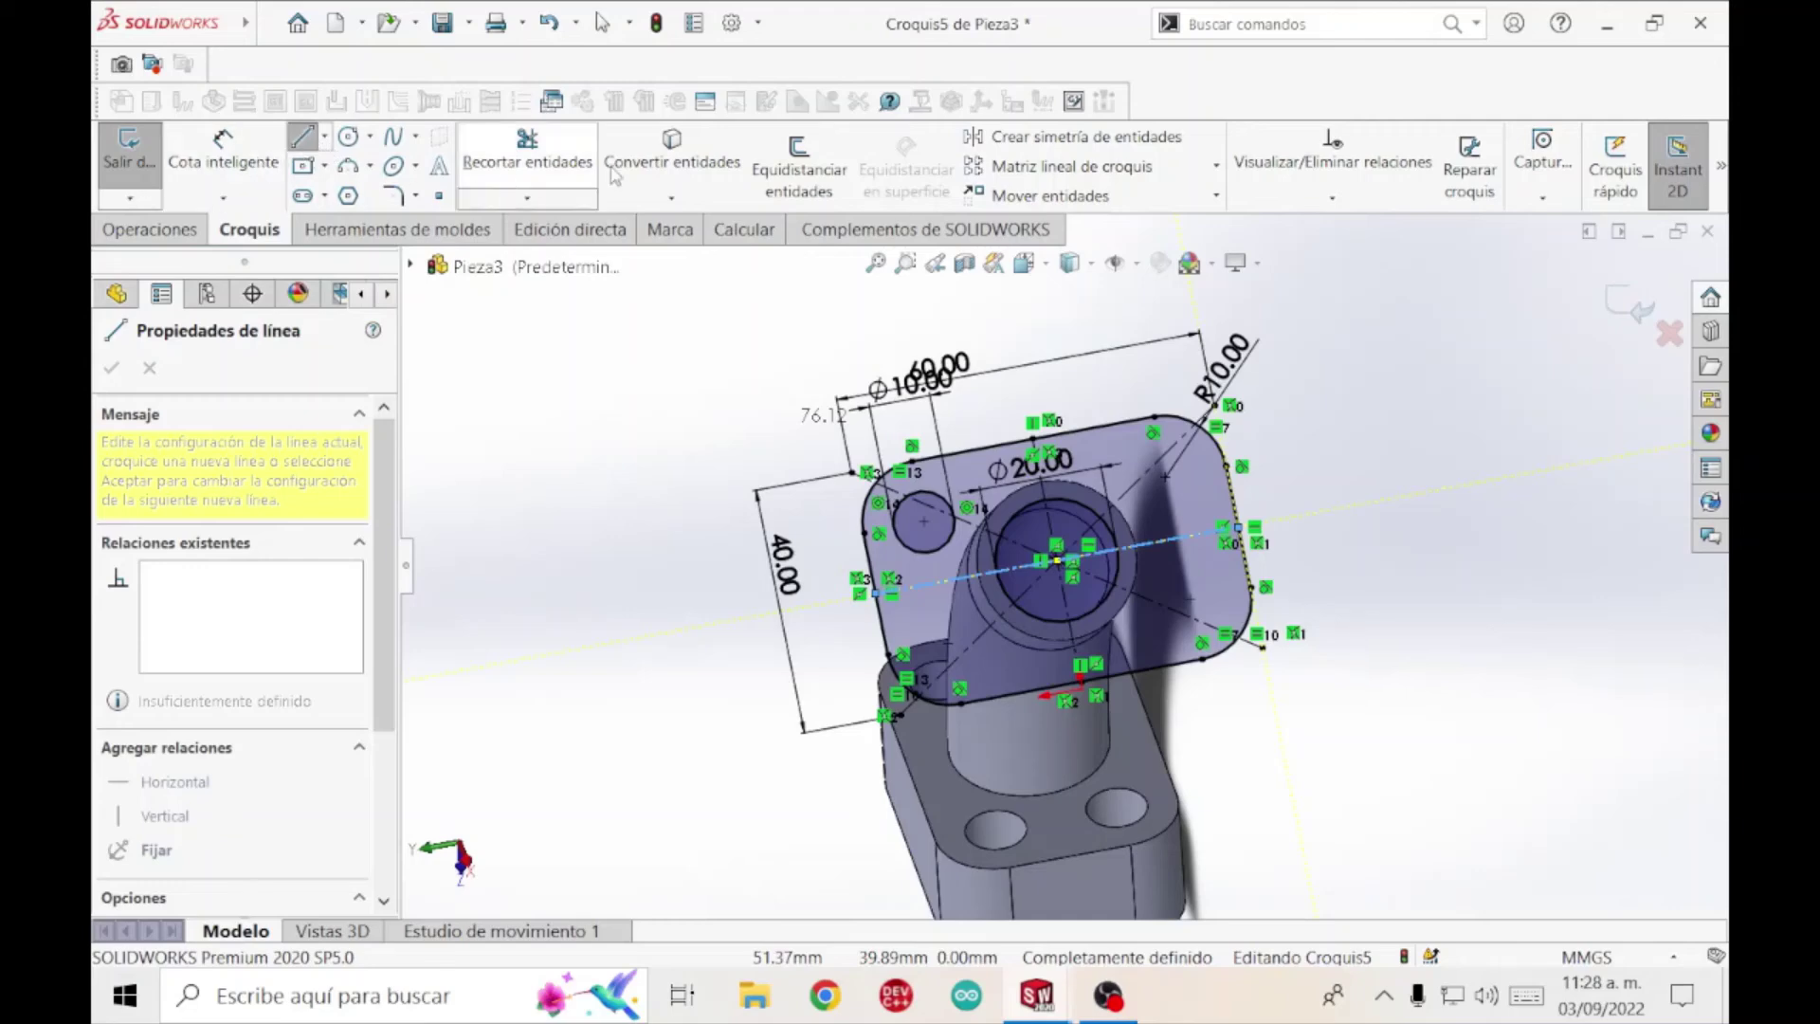
# Mirror the 10 mm corner circle about the construction line between the short sides, keeping the original.
pyautogui.click(976, 139)
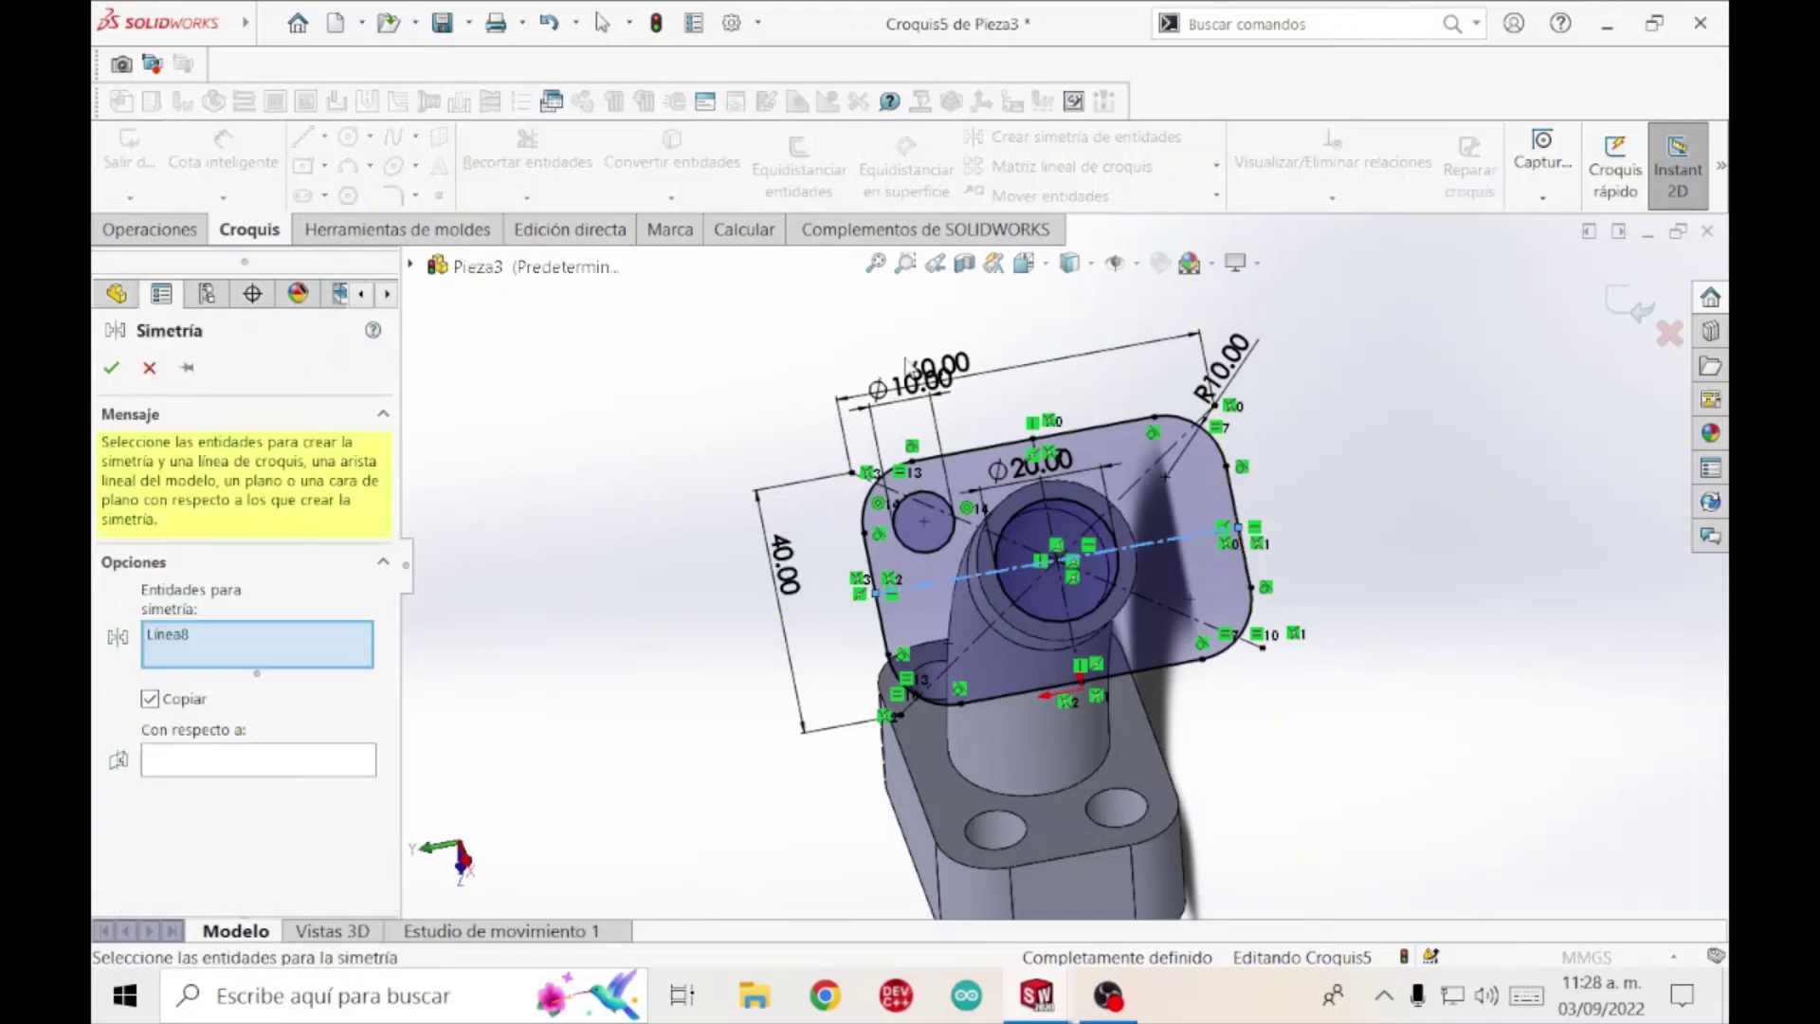
pyautogui.click(305, 633)
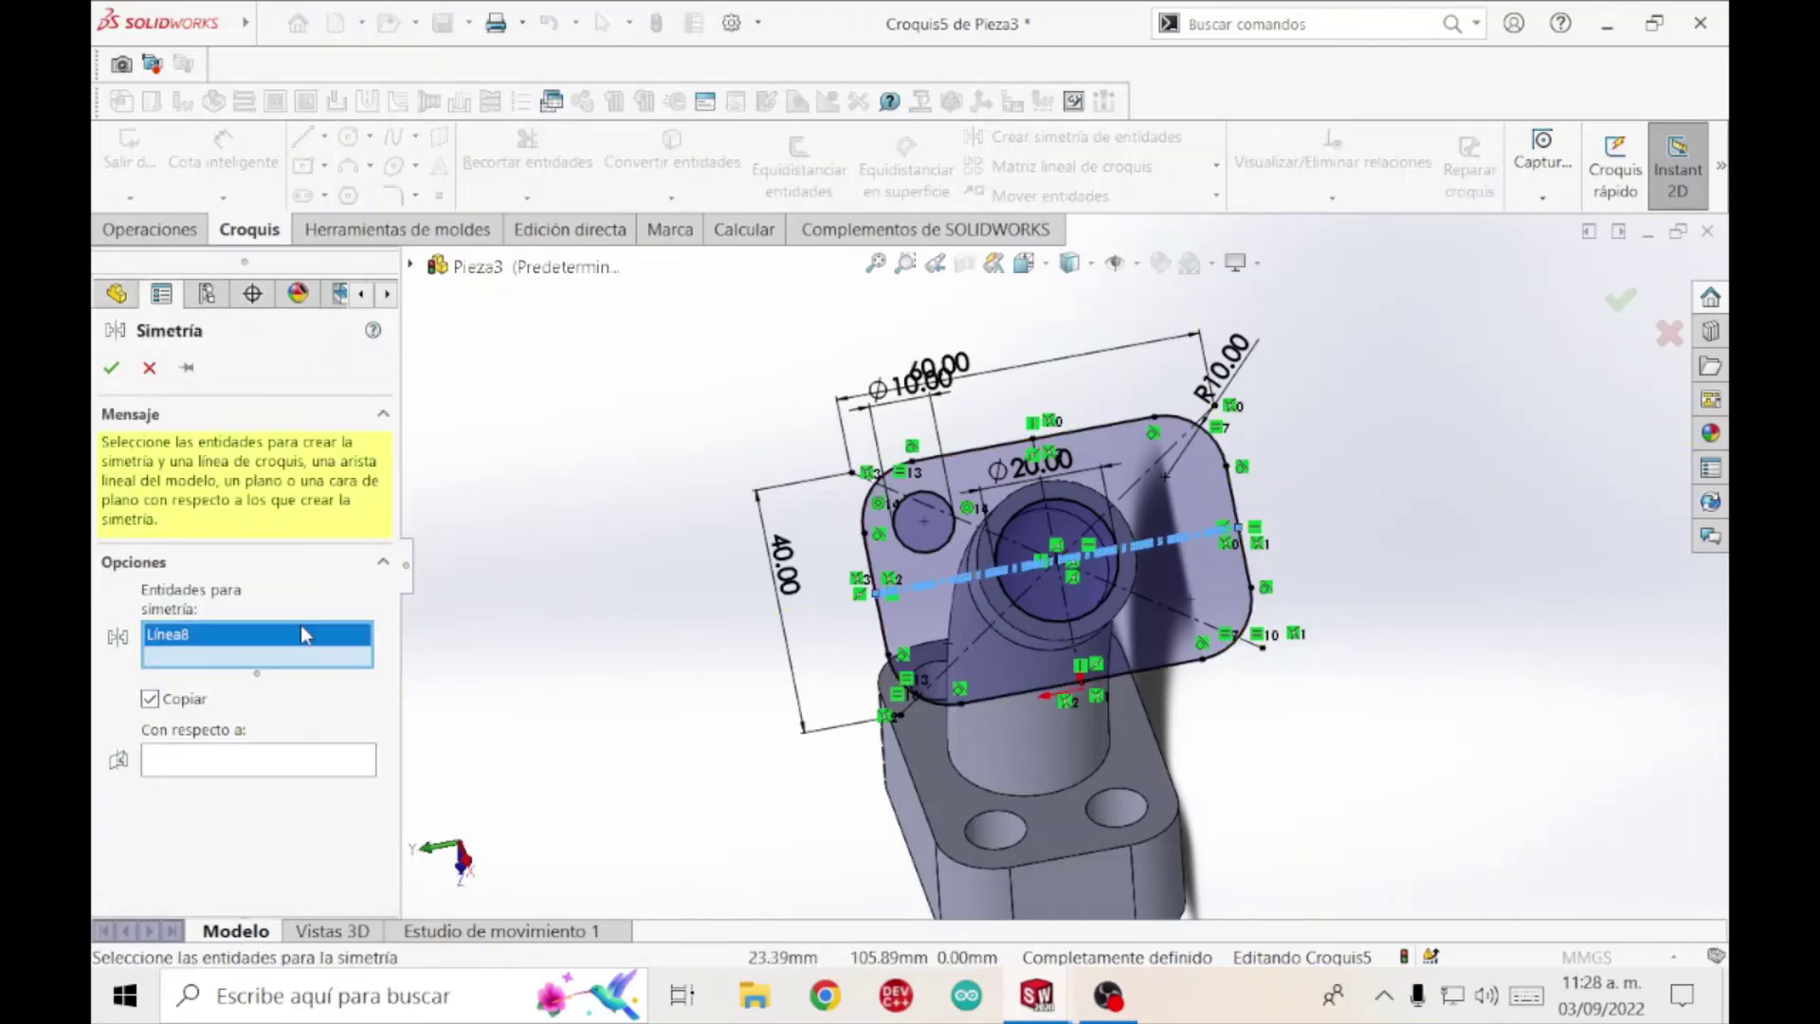
pyautogui.press('Delete')
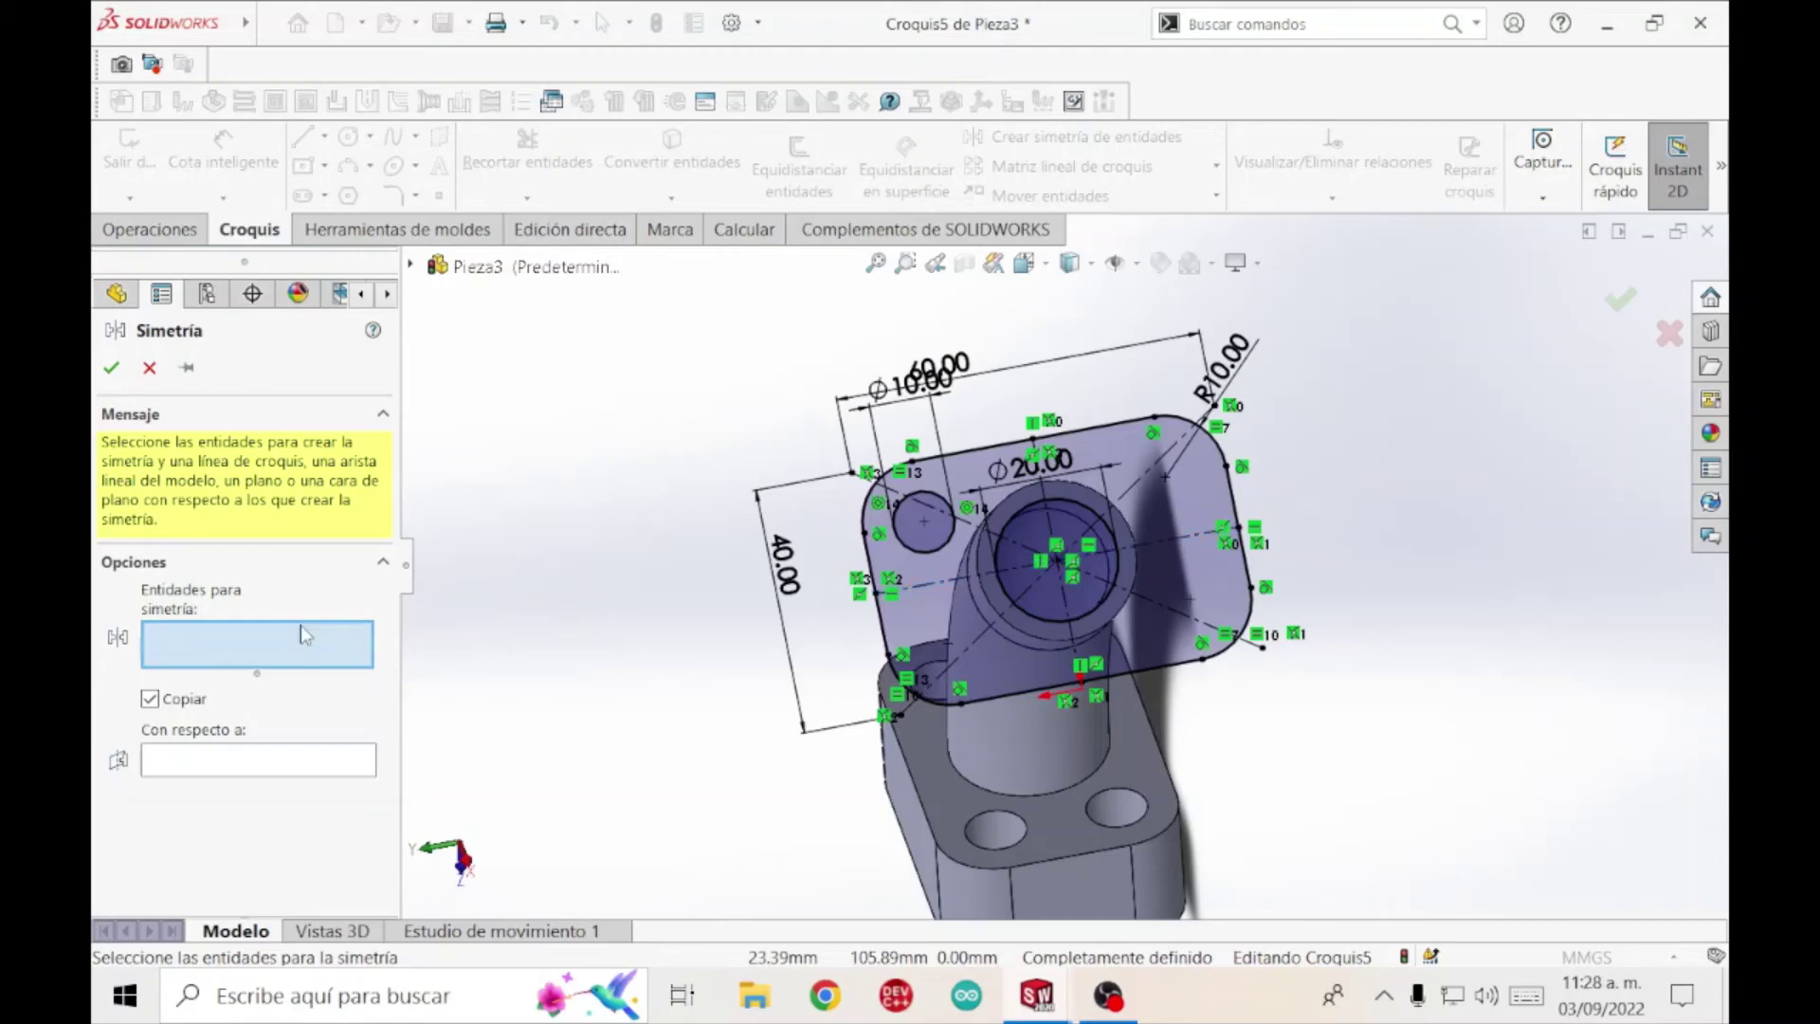
pyautogui.click(942, 543)
pyautogui.click(332, 764)
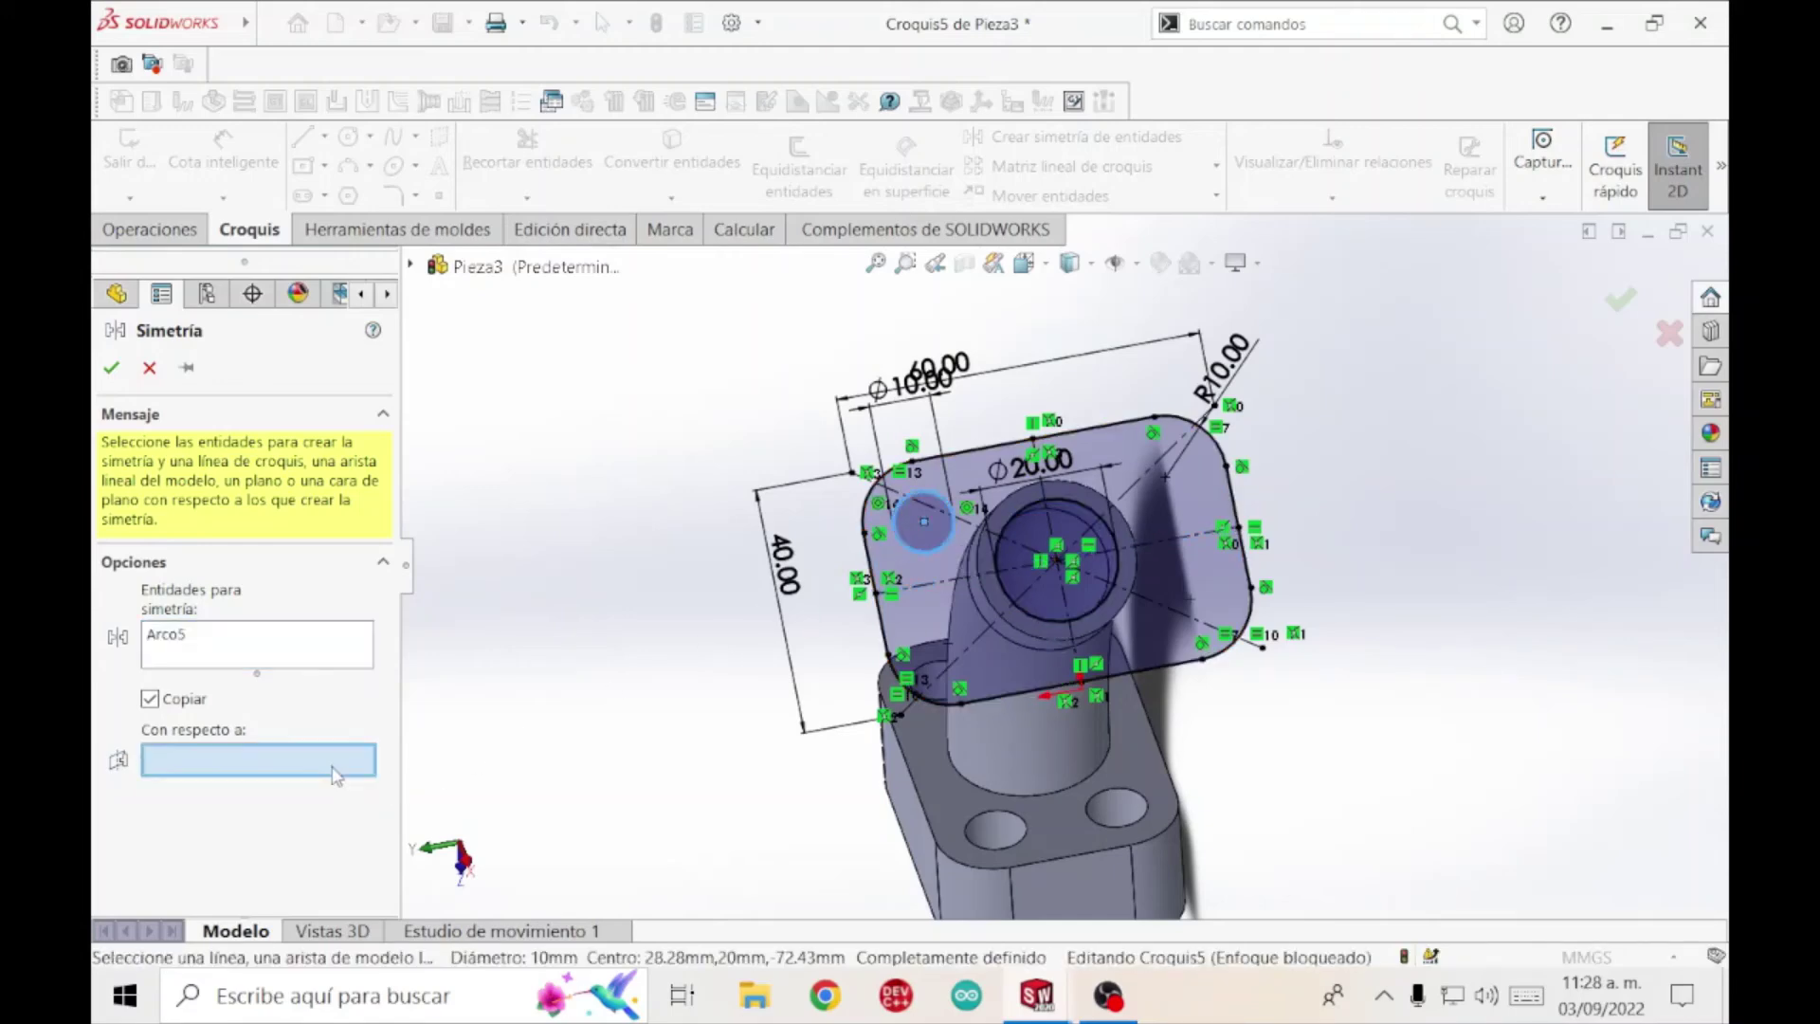
pyautogui.click(953, 582)
pyautogui.click(111, 370)
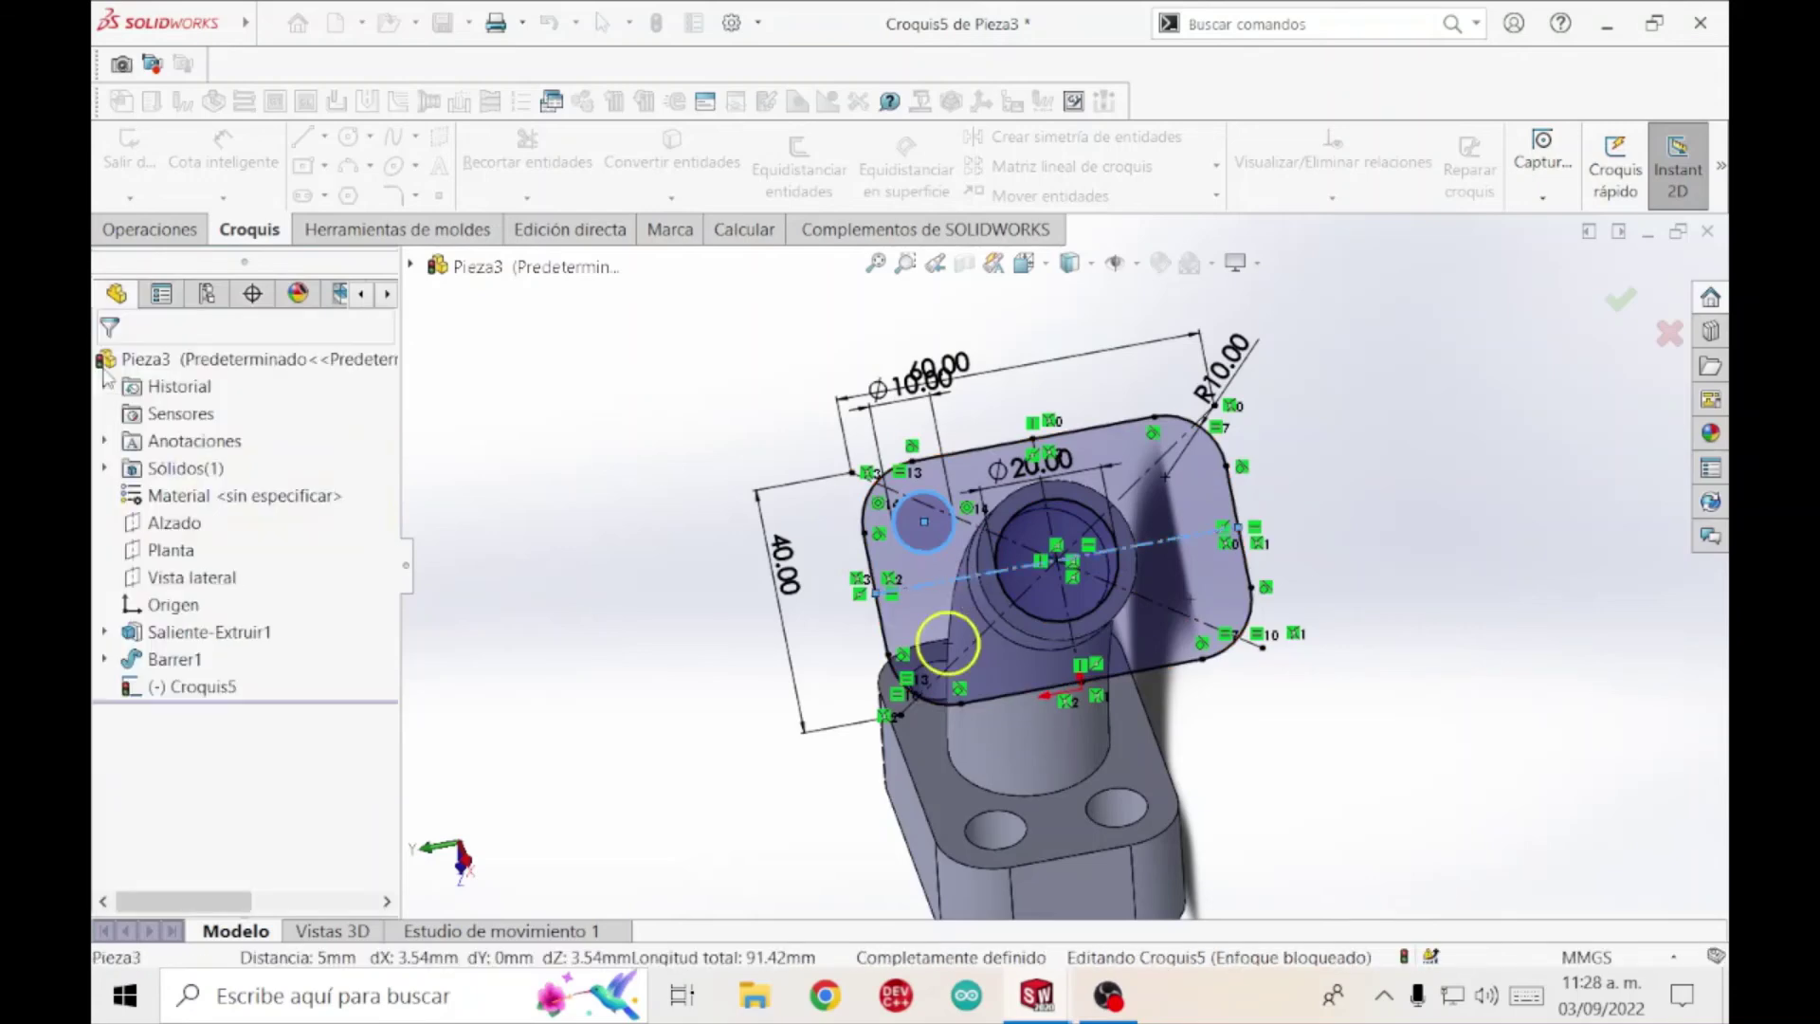
# Mirror both 10 mm circles about the construction line between the long sides to fill the other two corners.
pyautogui.click(980, 142)
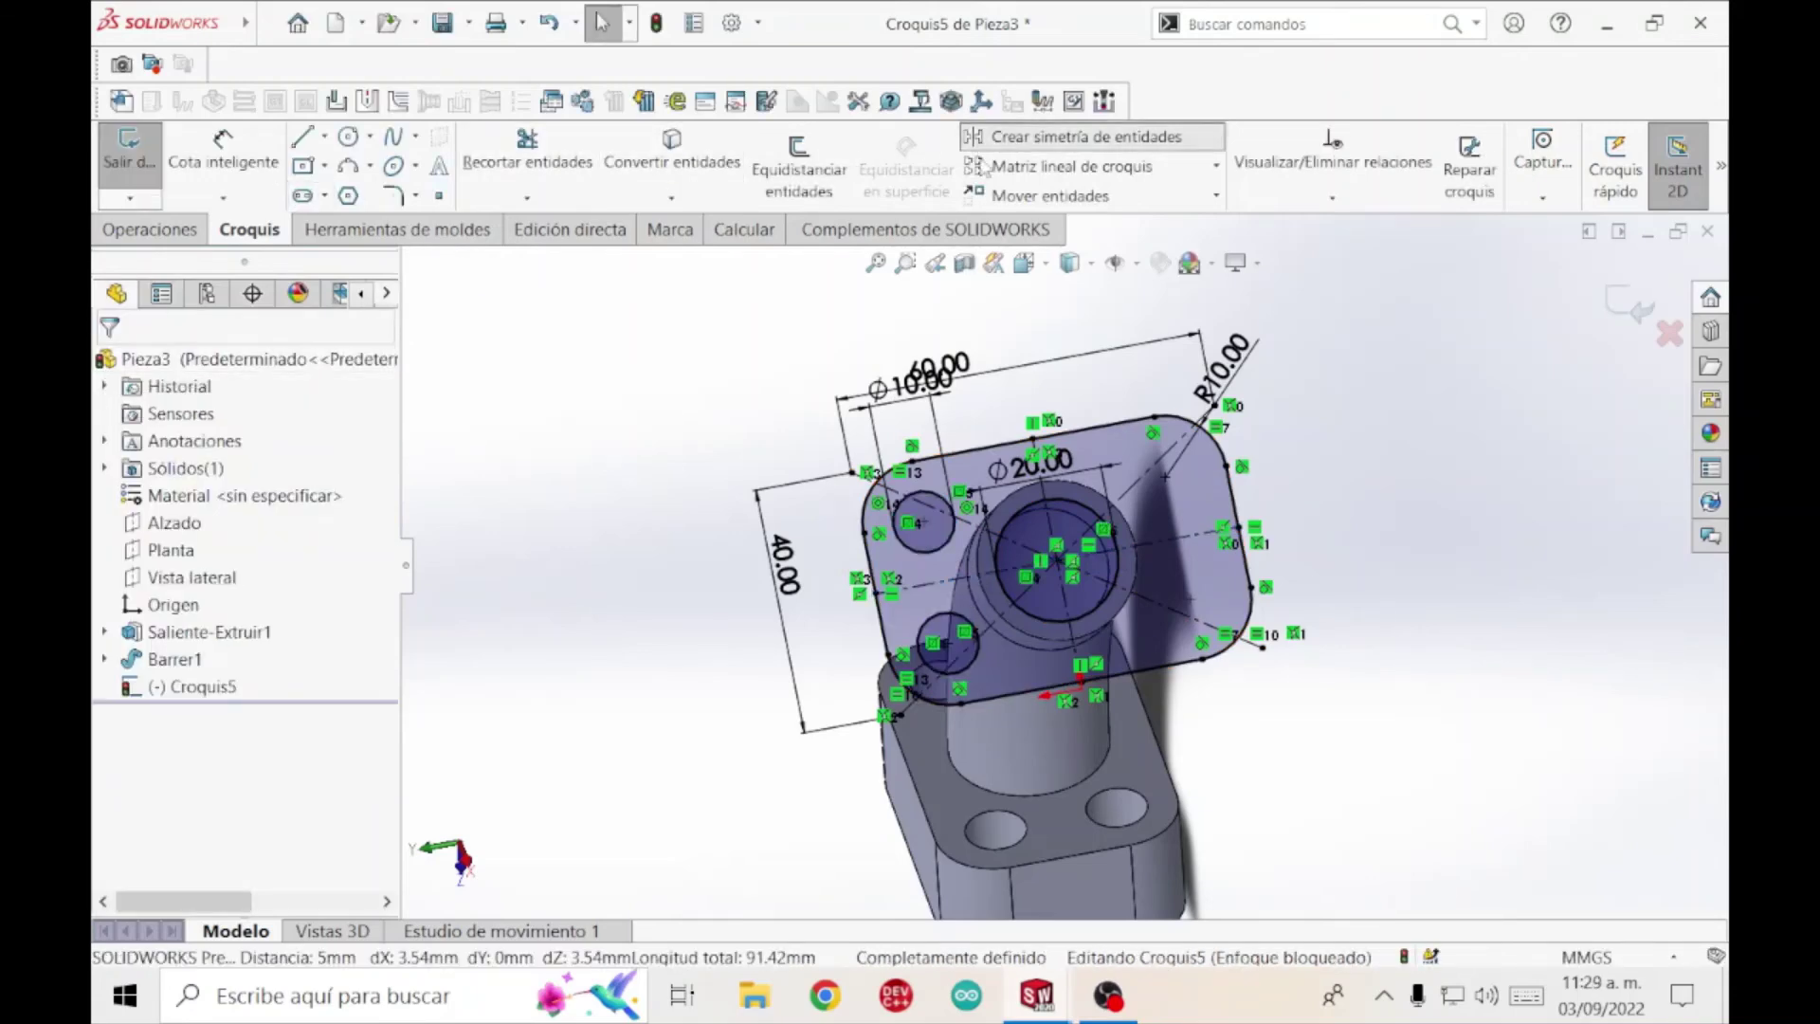
pyautogui.click(942, 544)
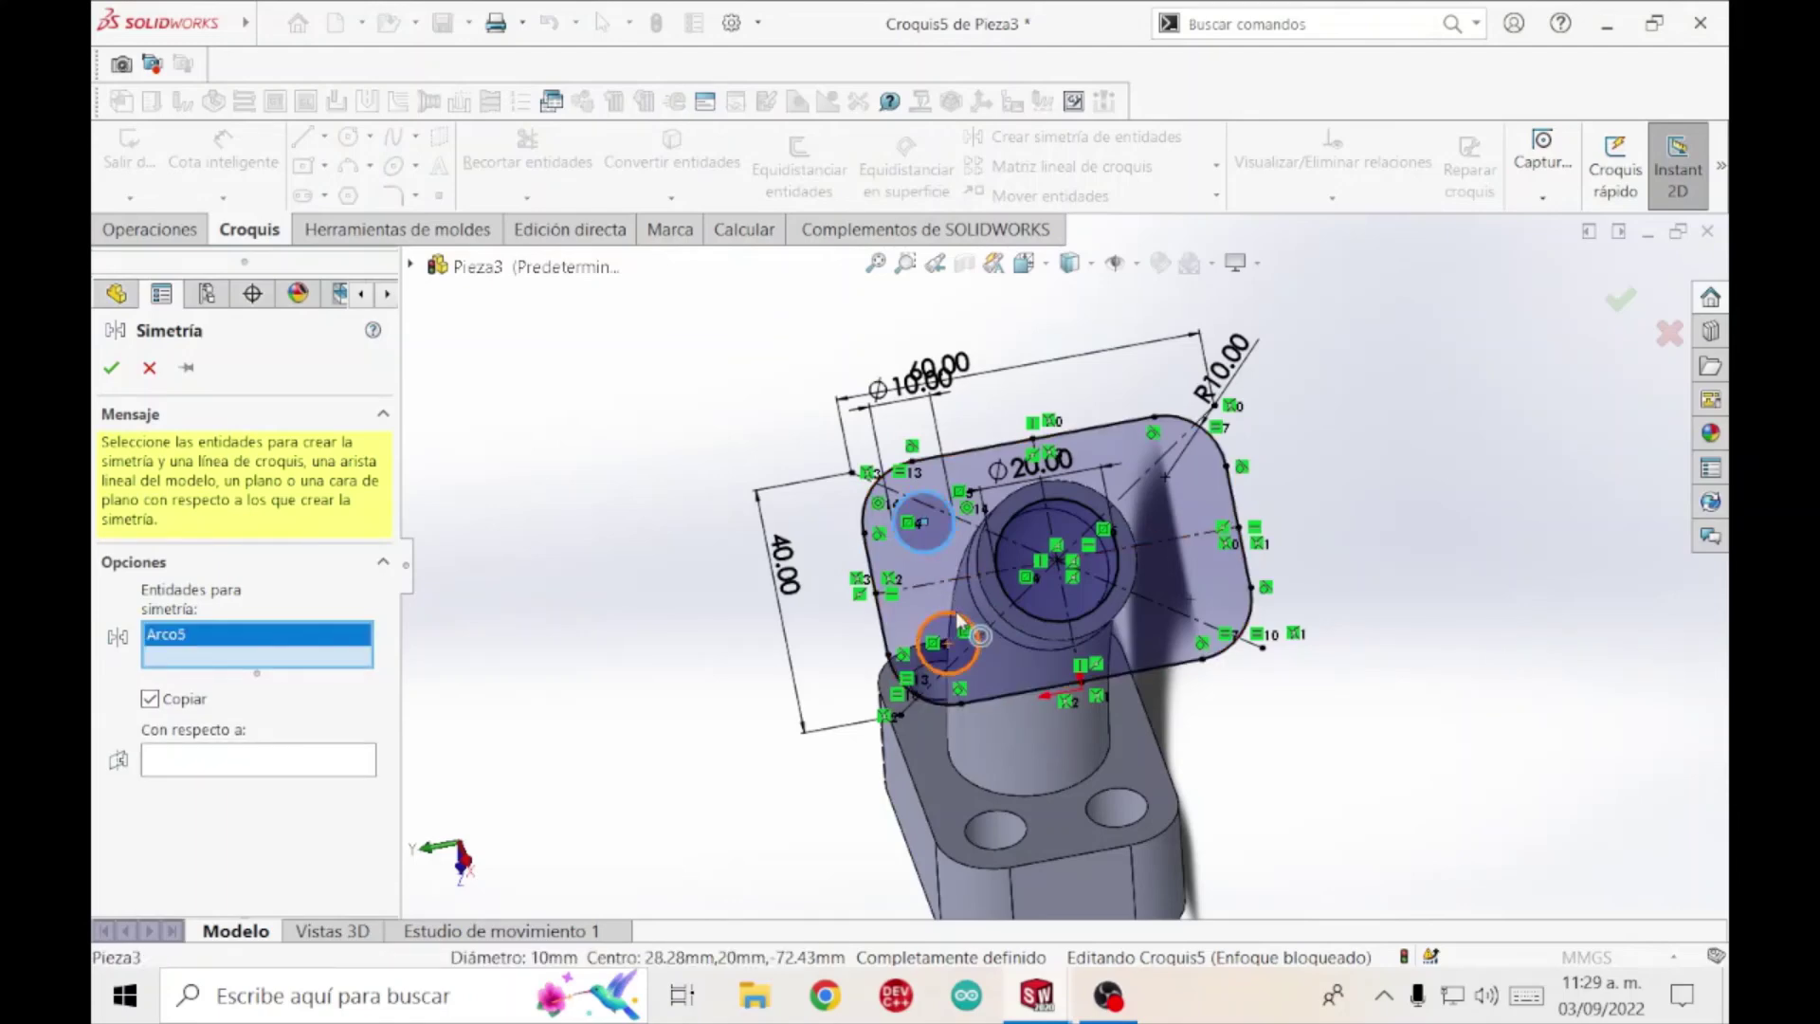
pyautogui.click(971, 633)
pyautogui.click(256, 794)
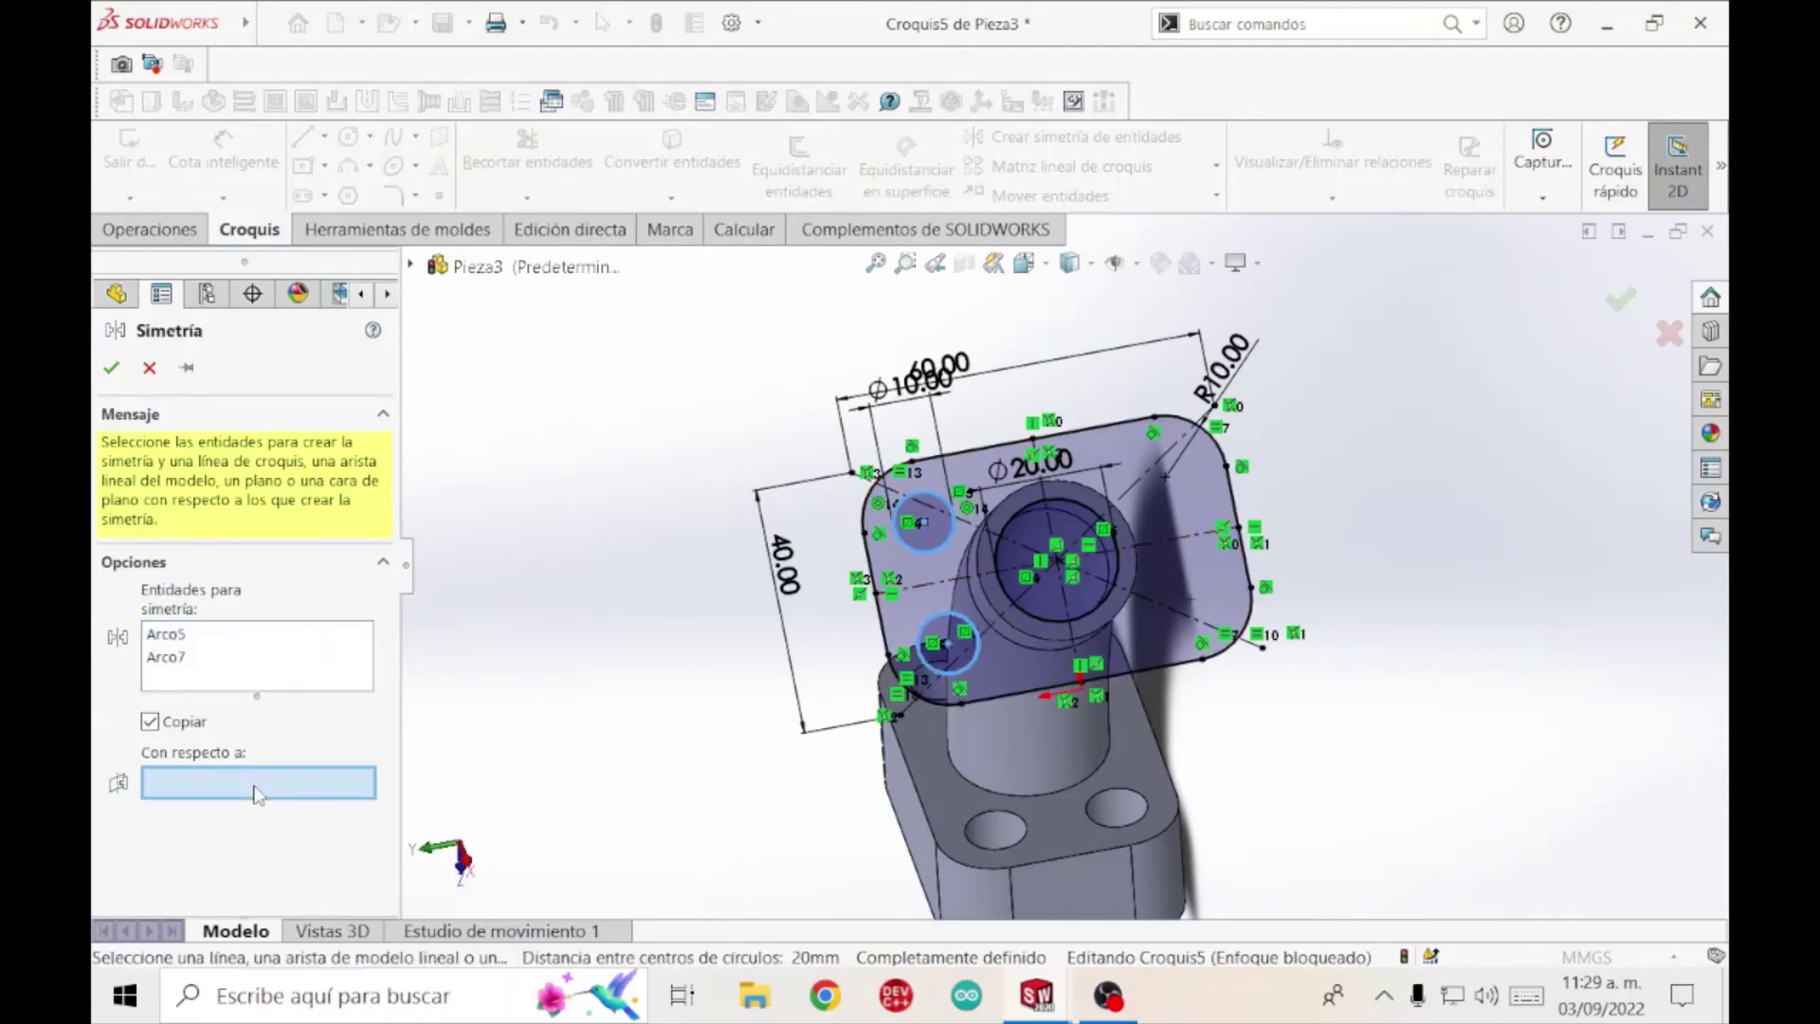
pyautogui.click(1044, 482)
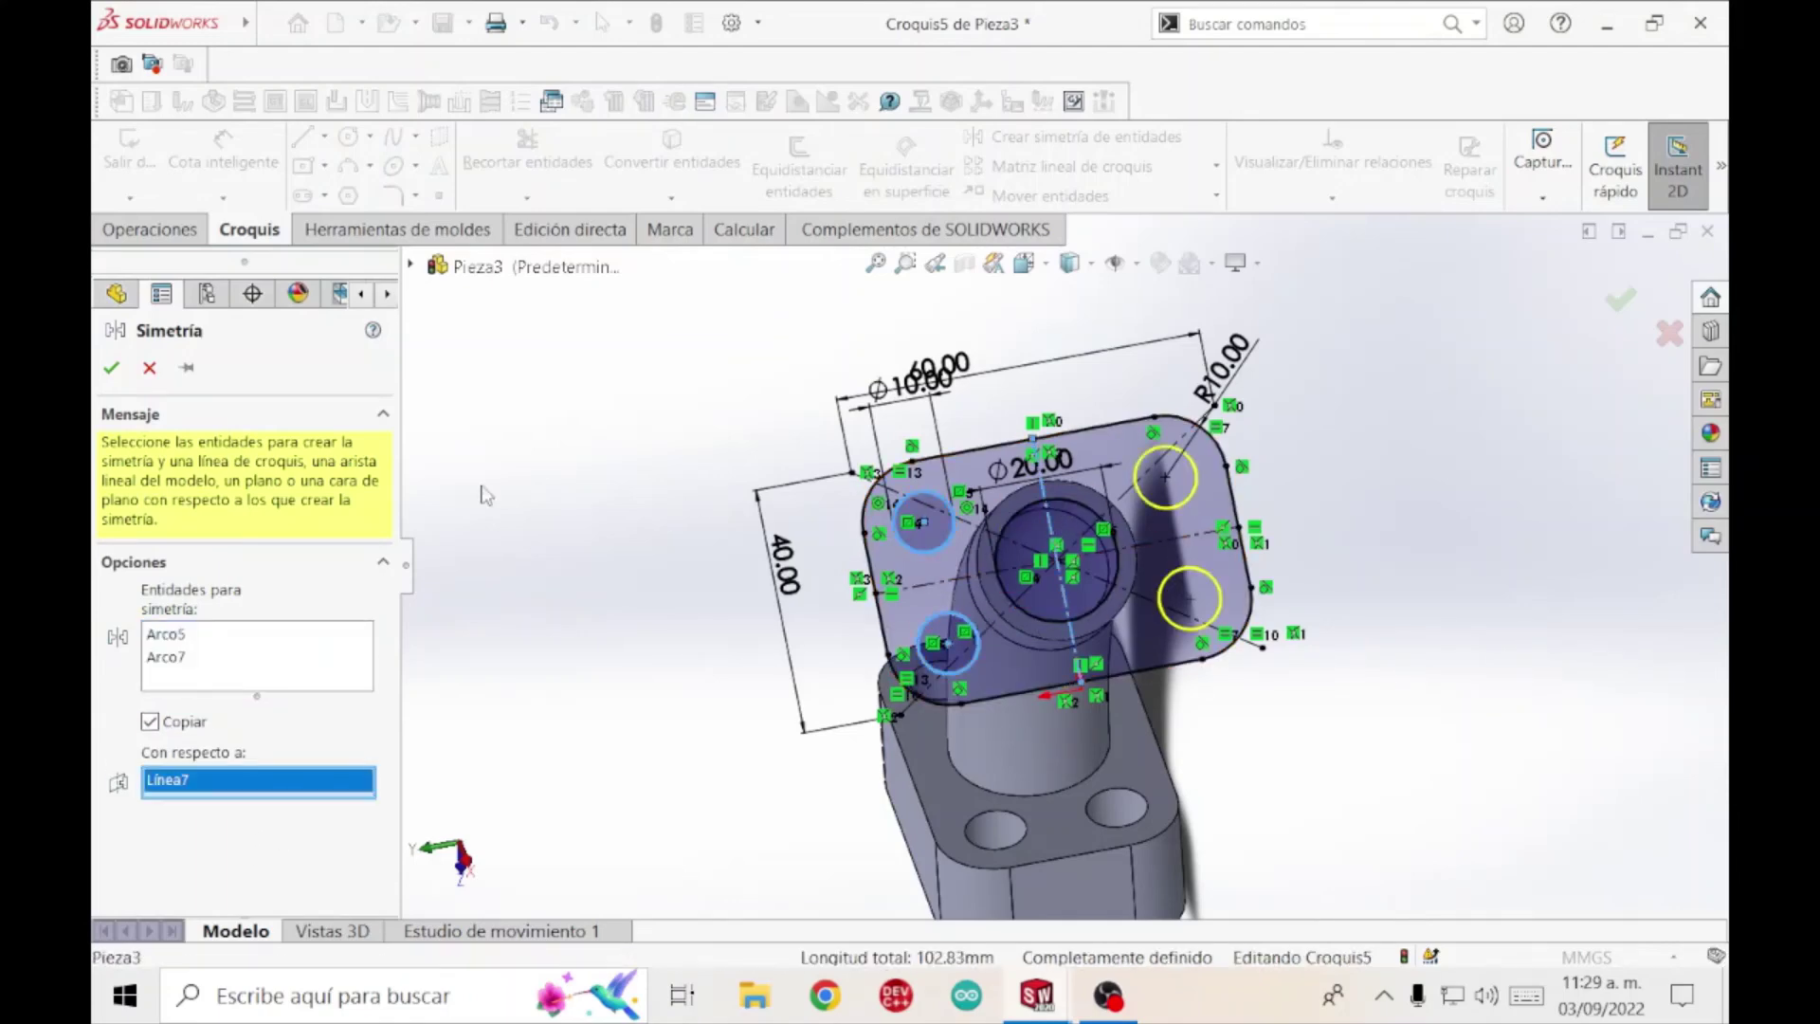
pyautogui.click(110, 376)
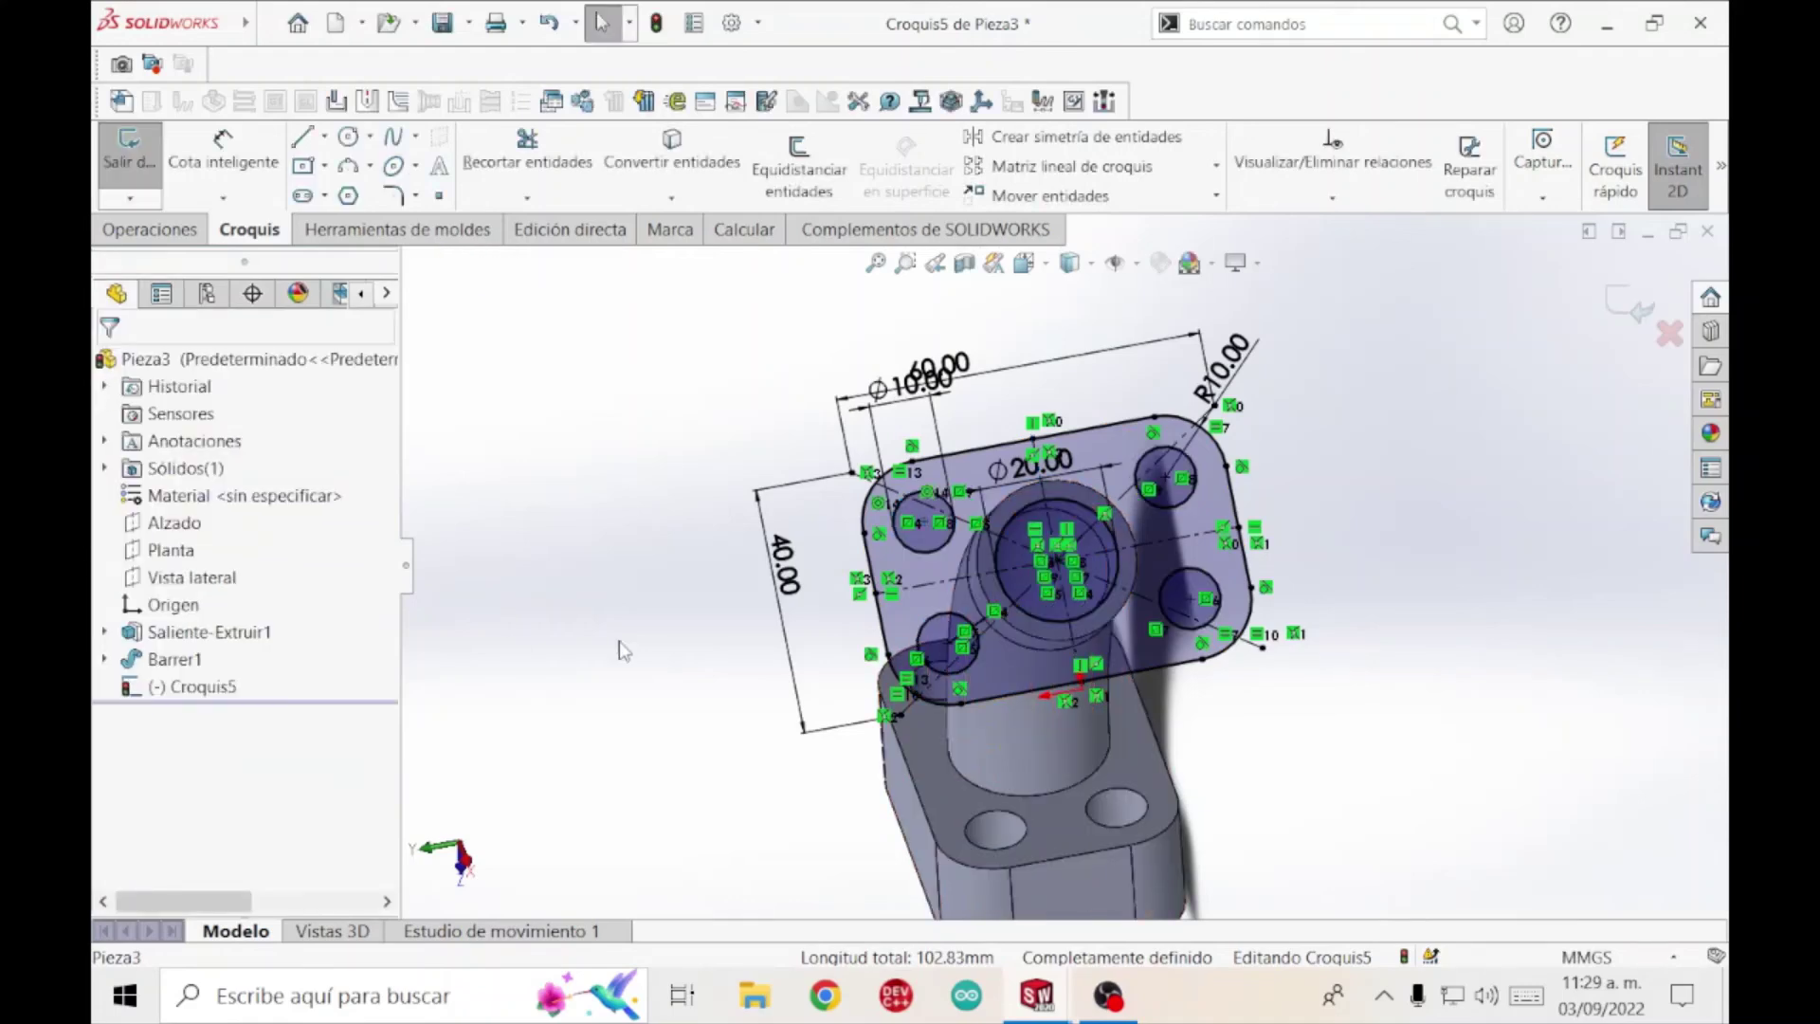
# Extrude the flange sketch to a depth of 20 mm, merged with the body.
pyautogui.click(150, 229)
pyautogui.click(146, 173)
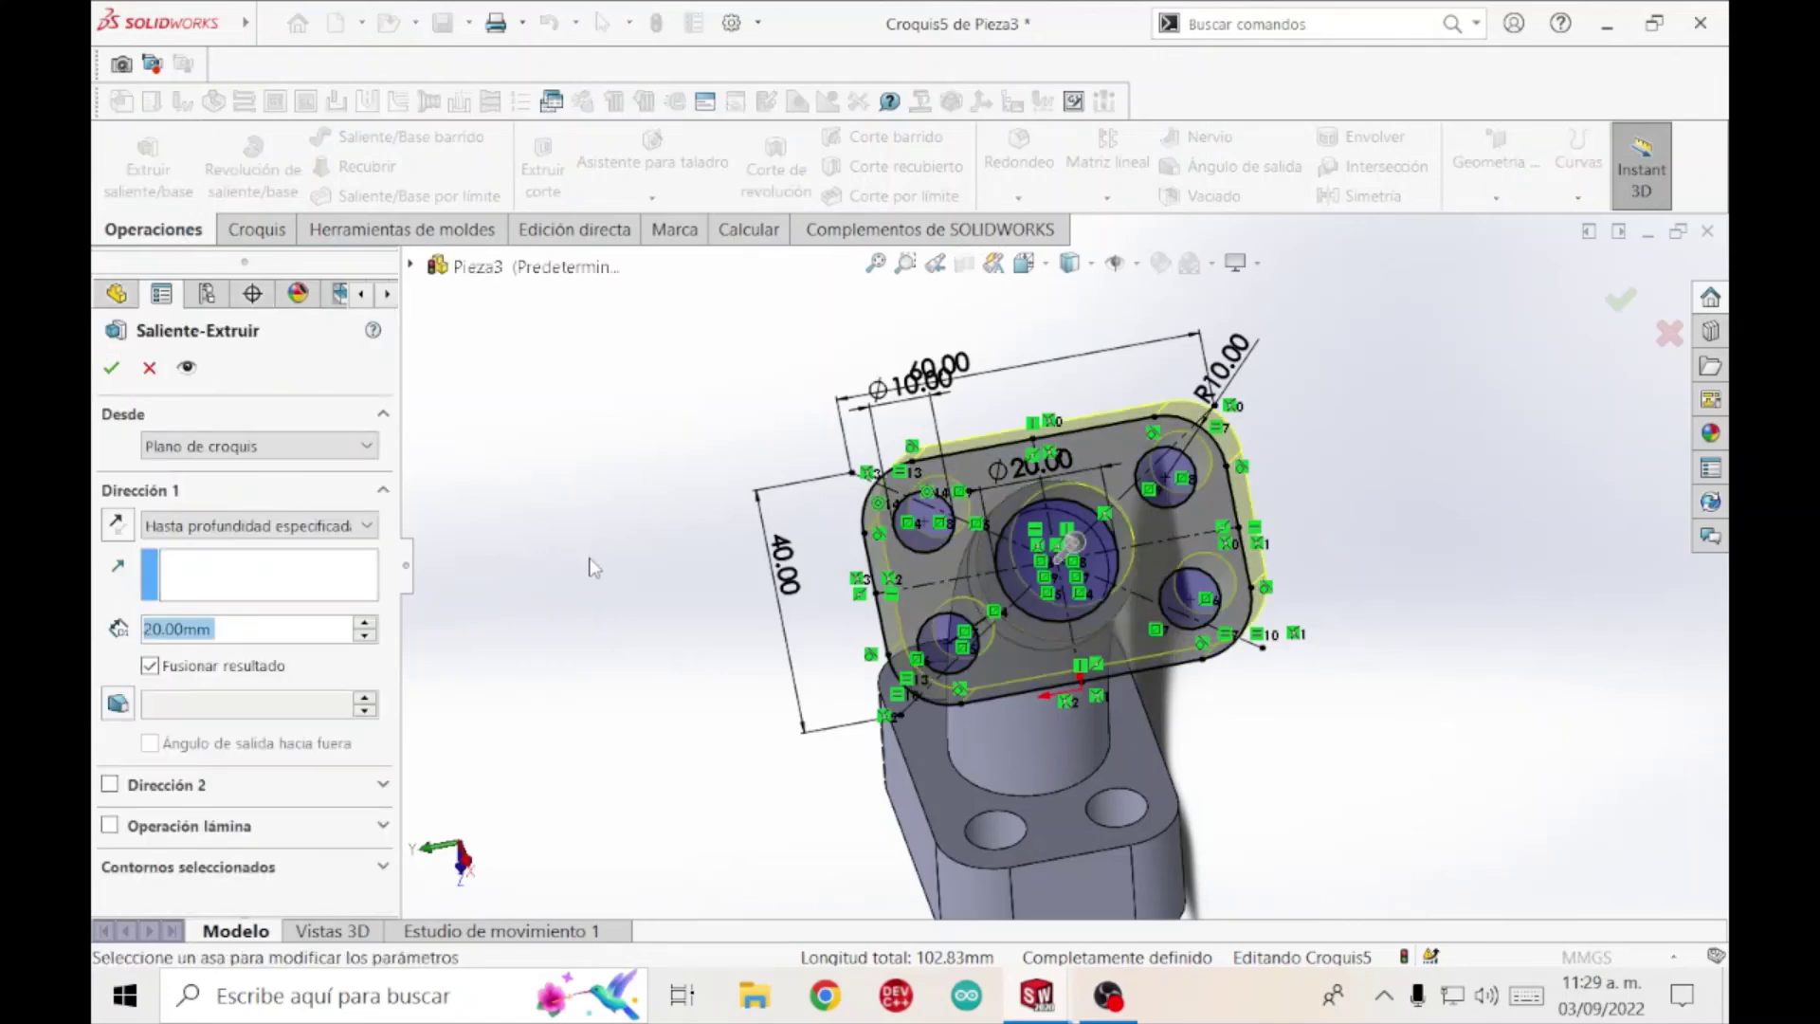
pyautogui.click(110, 366)
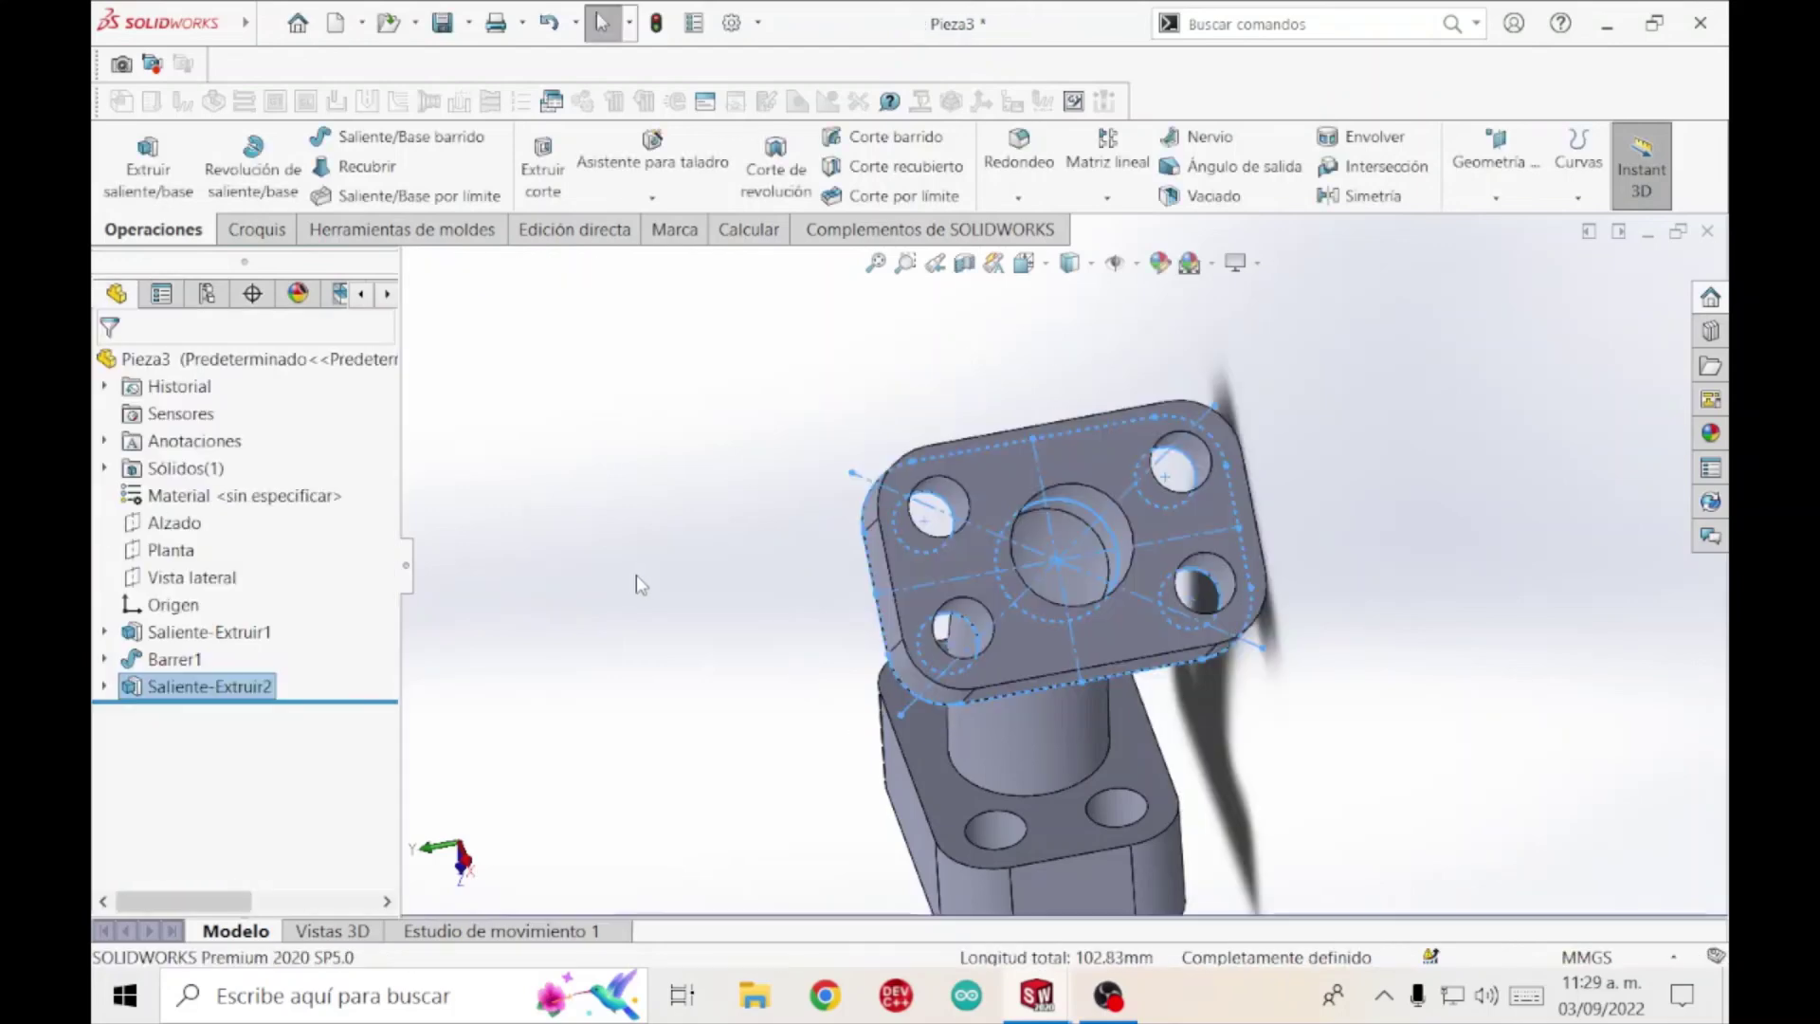
pyautogui.moveTo(635, 571); pyautogui.dragTo(633, 701, button='middle')
pyautogui.click(701, 566)
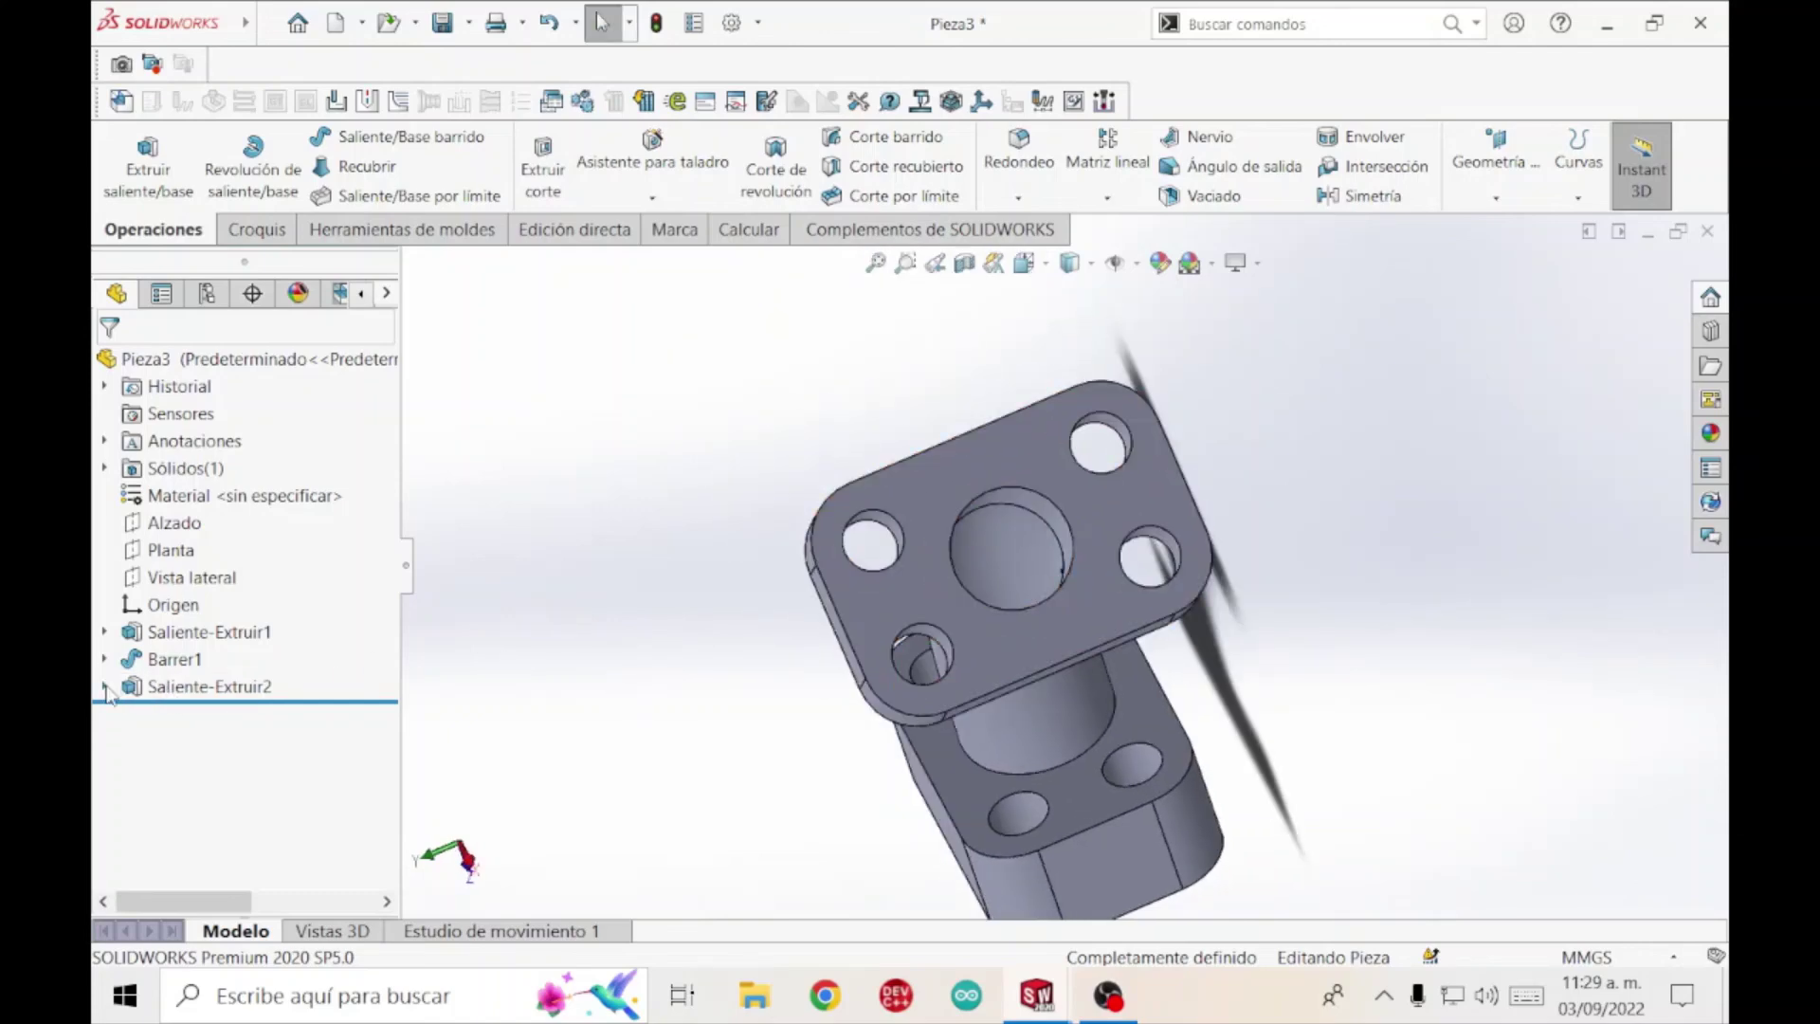
# Reopen the upper flange's sketch for editing and set its 40 mm side dimension to 60 mm.
pyautogui.click(105, 687)
pyautogui.click(201, 714)
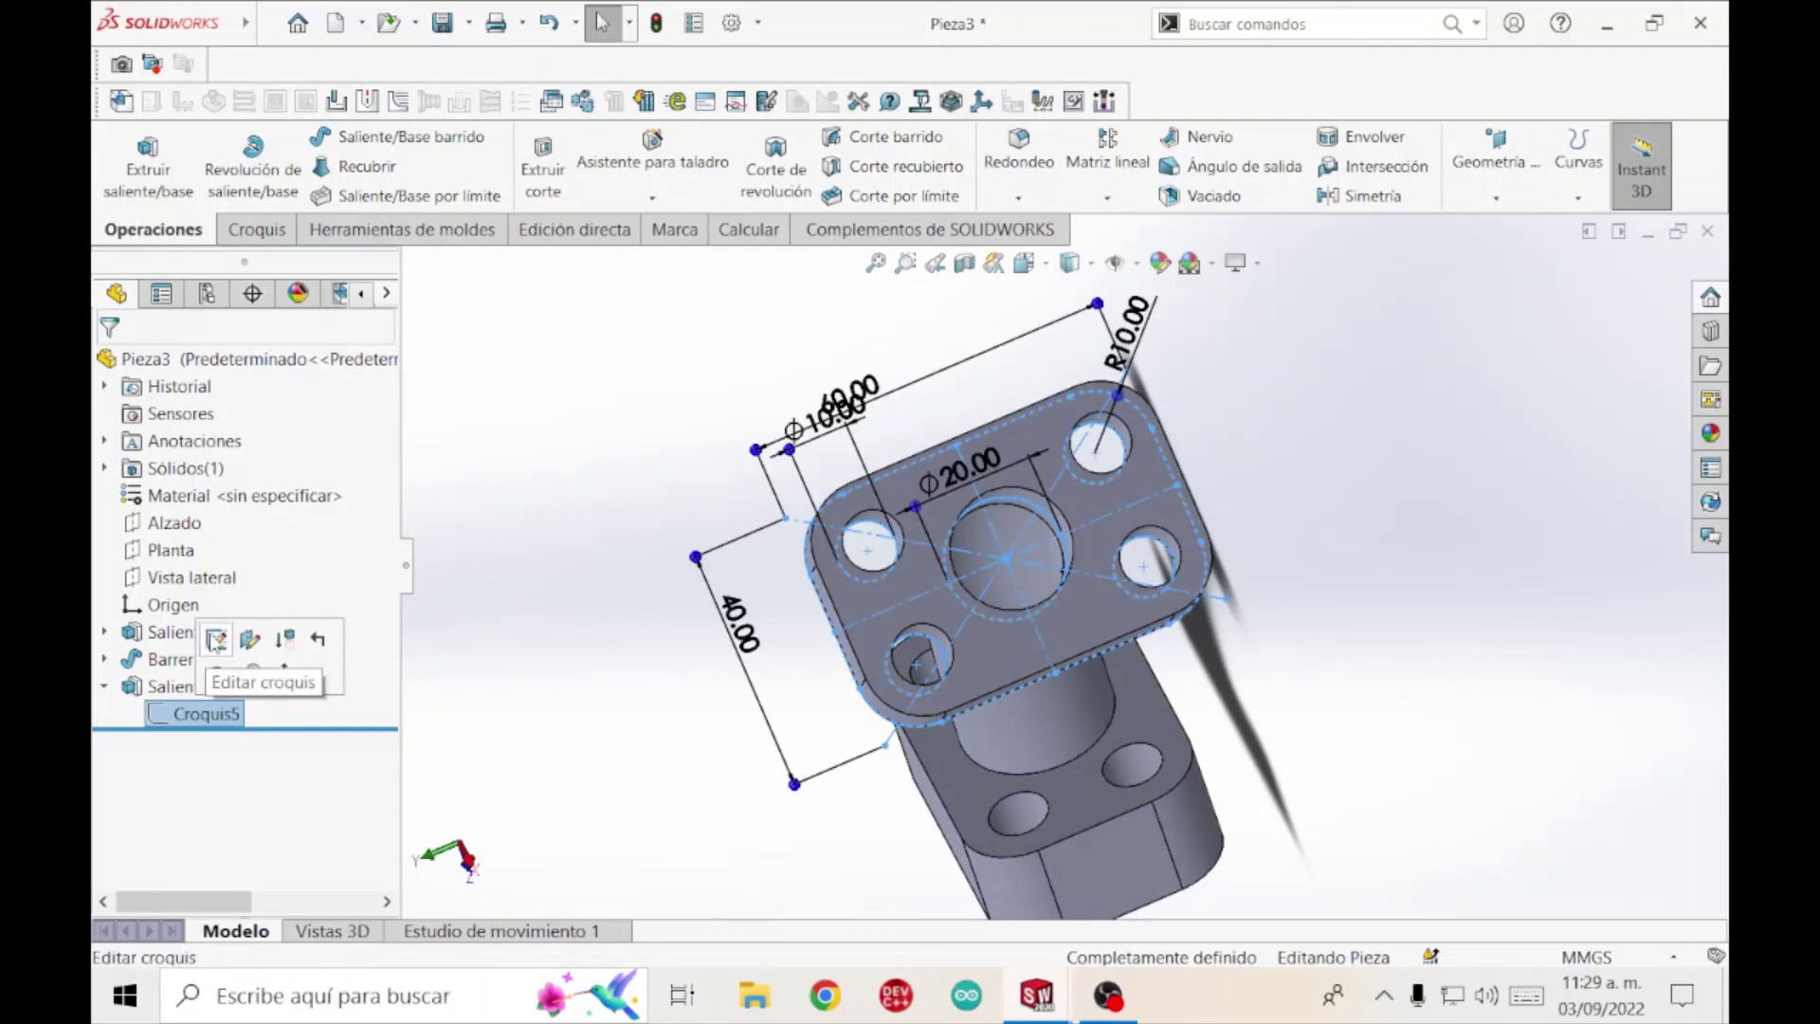
pyautogui.click(216, 640)
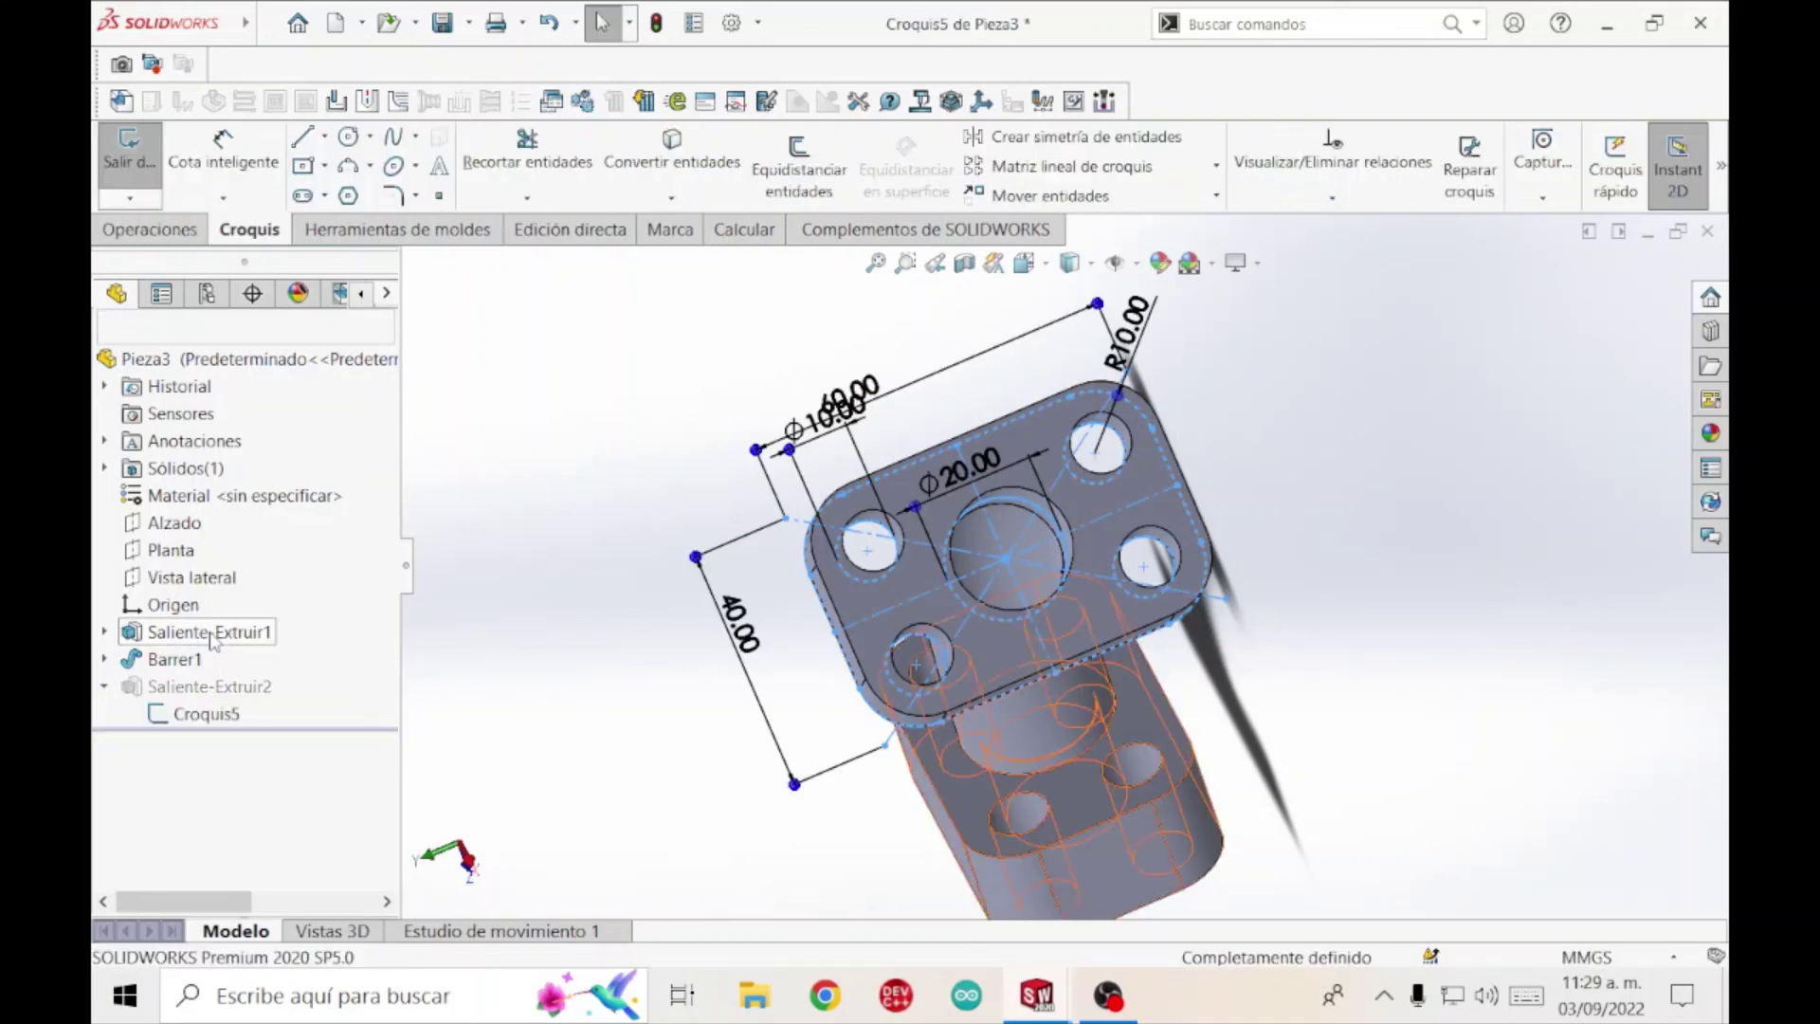
pyautogui.click(742, 633)
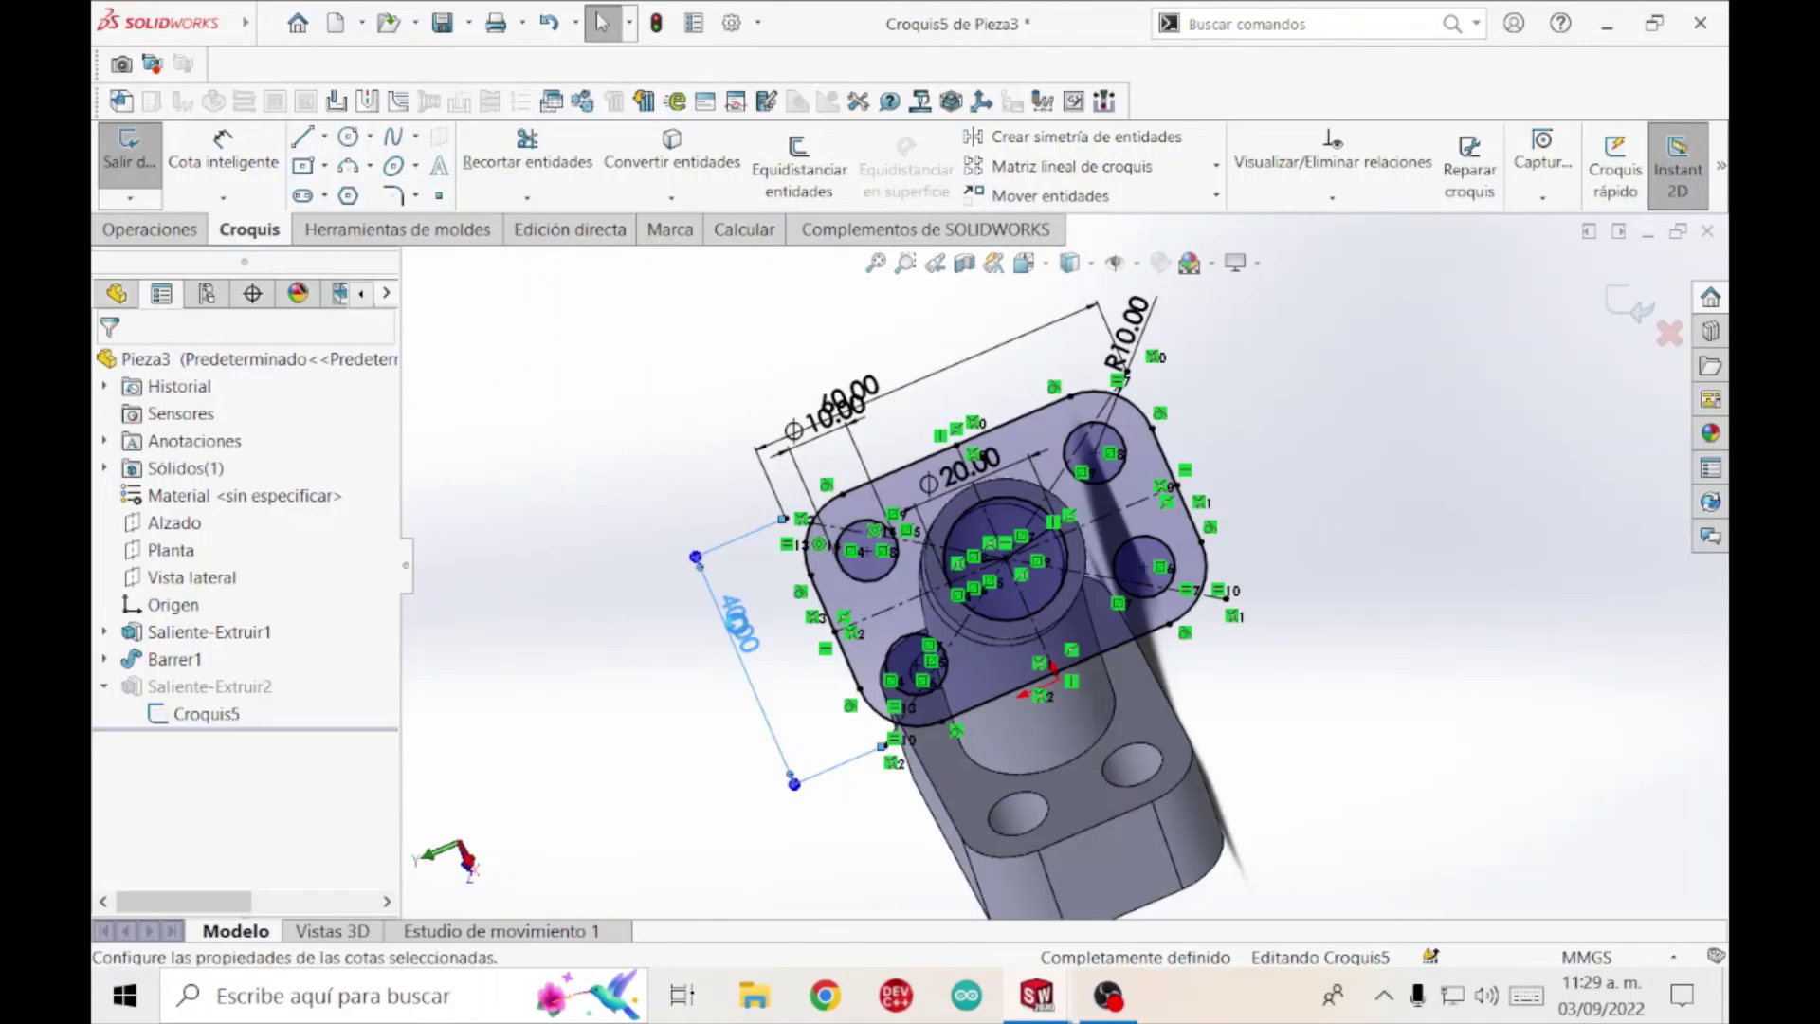
pyautogui.doubleClick(739, 628)
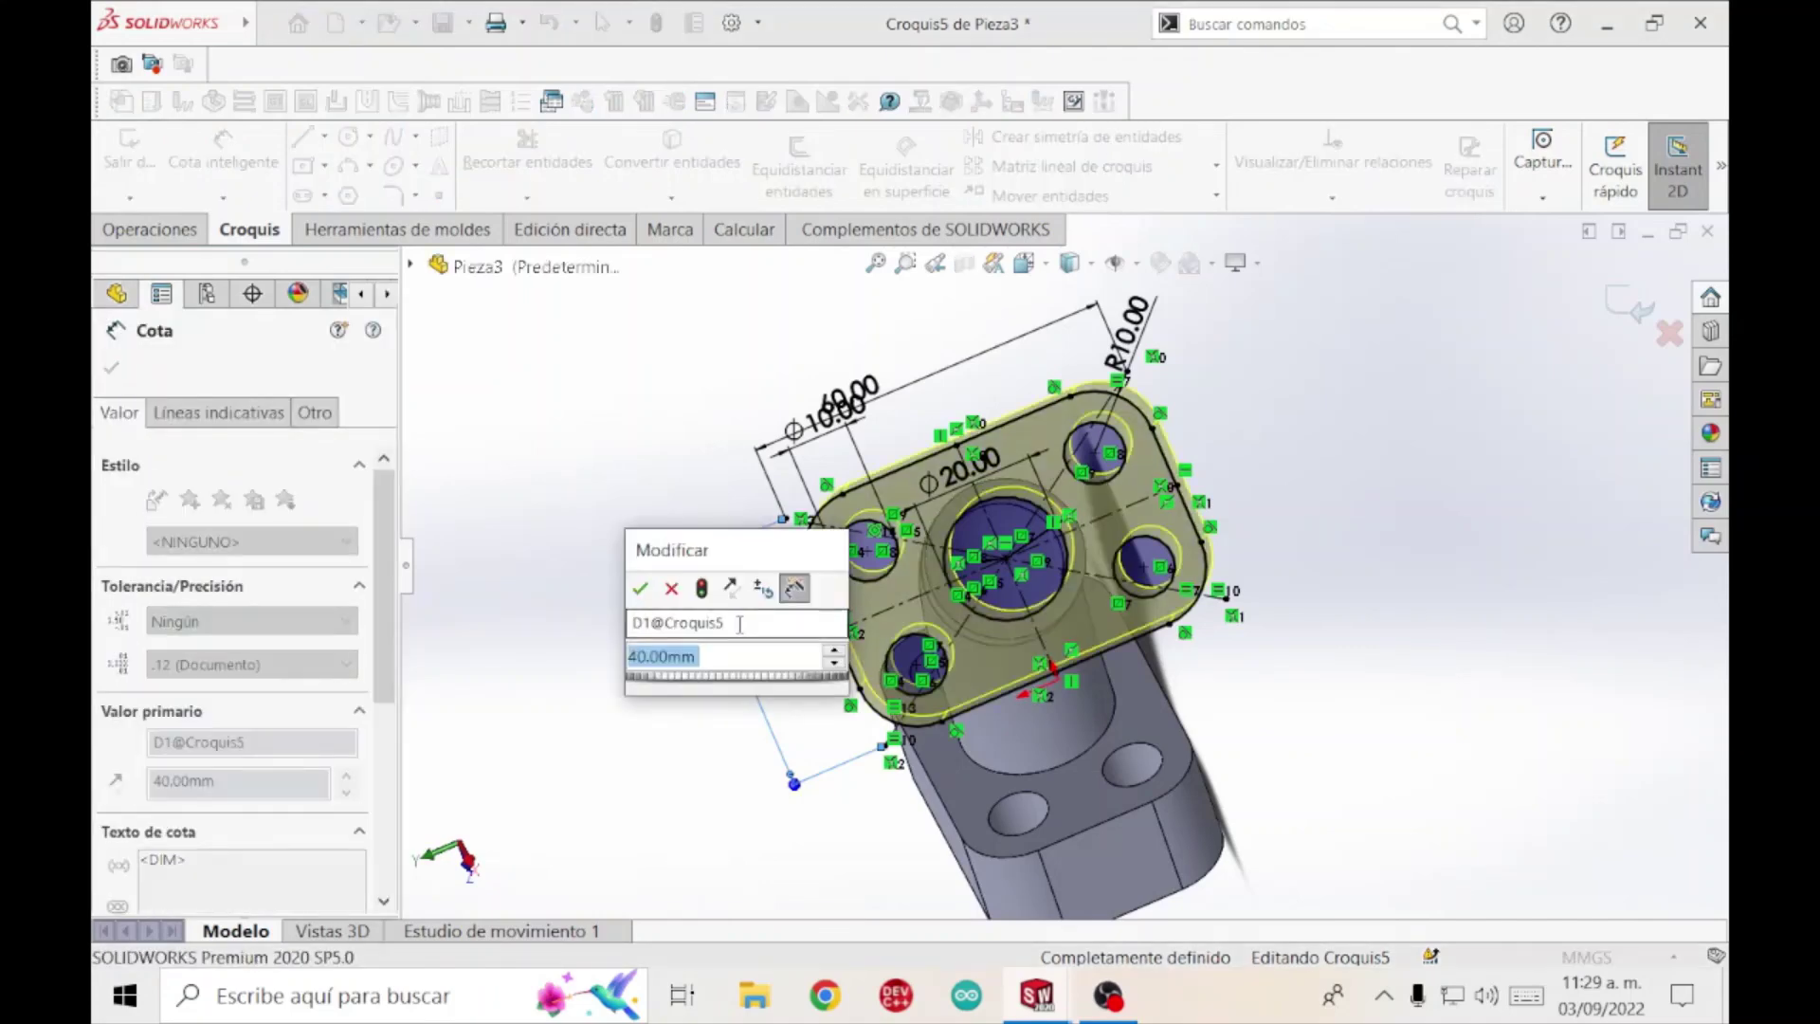
pyautogui.write('40')
pyautogui.press('Return')
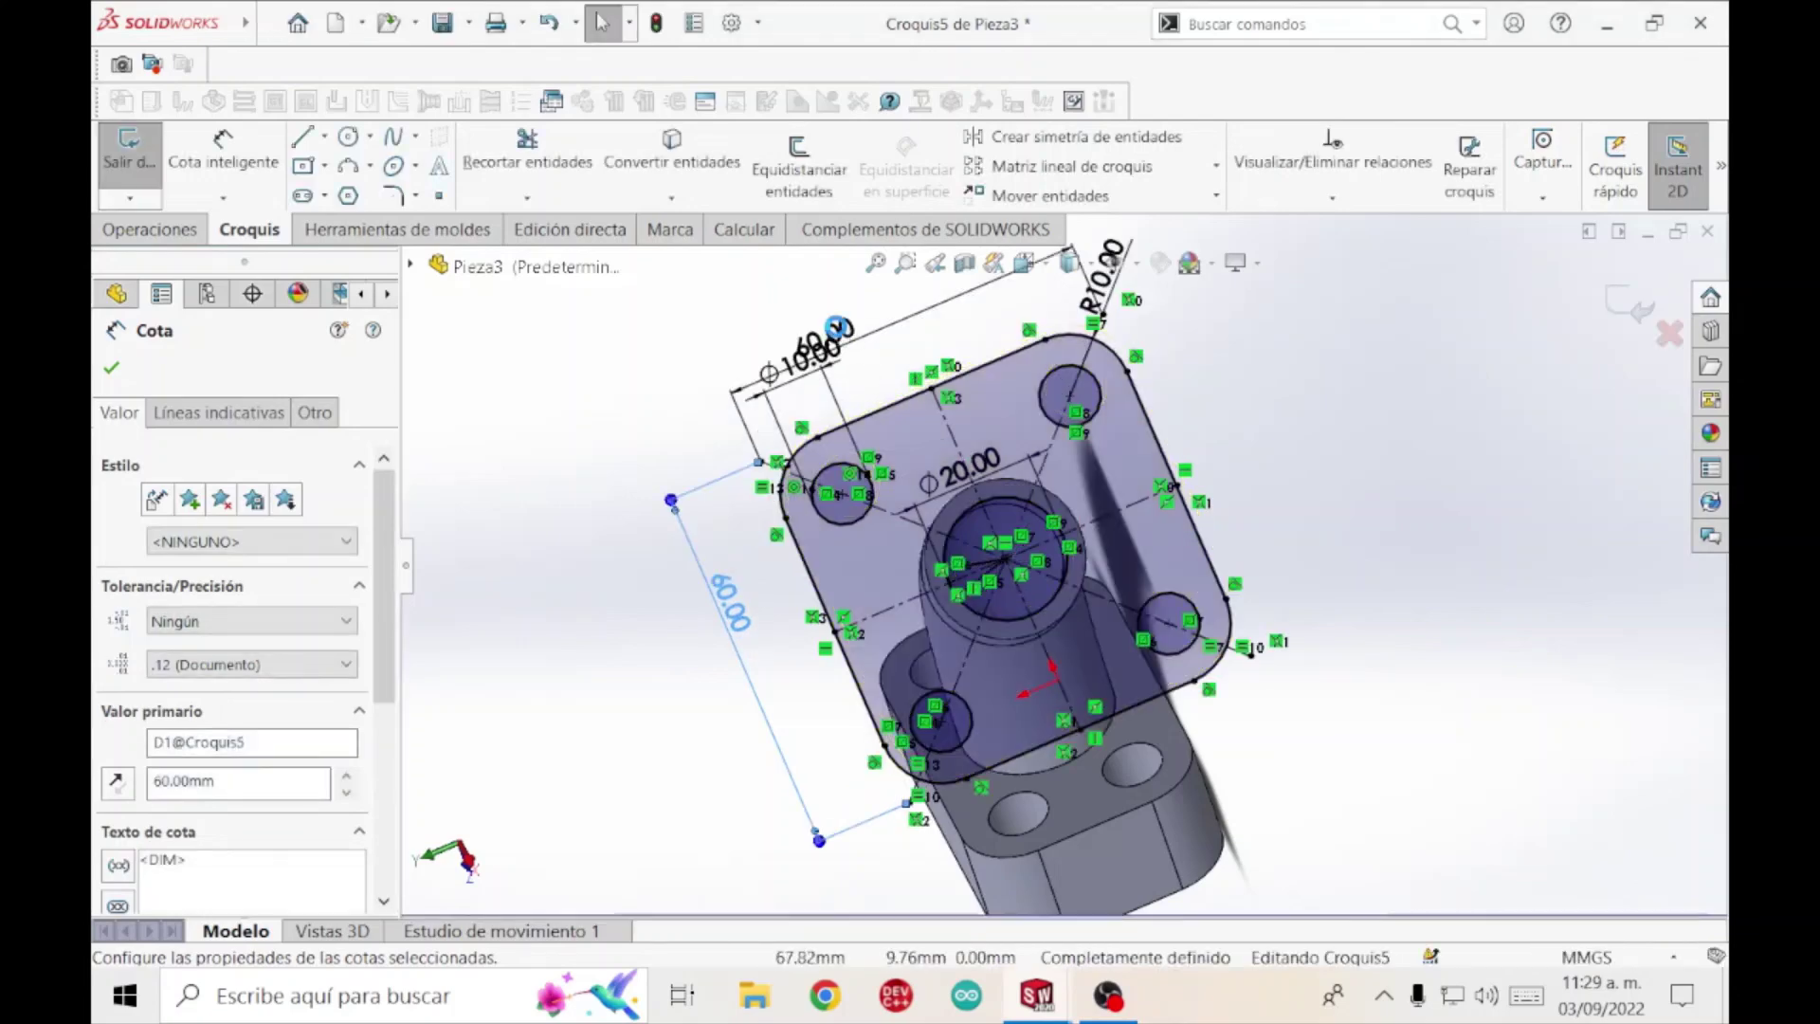
# Close the dimension edit and rebuild the part with the modified flange sketch.
pyautogui.press('Escape')
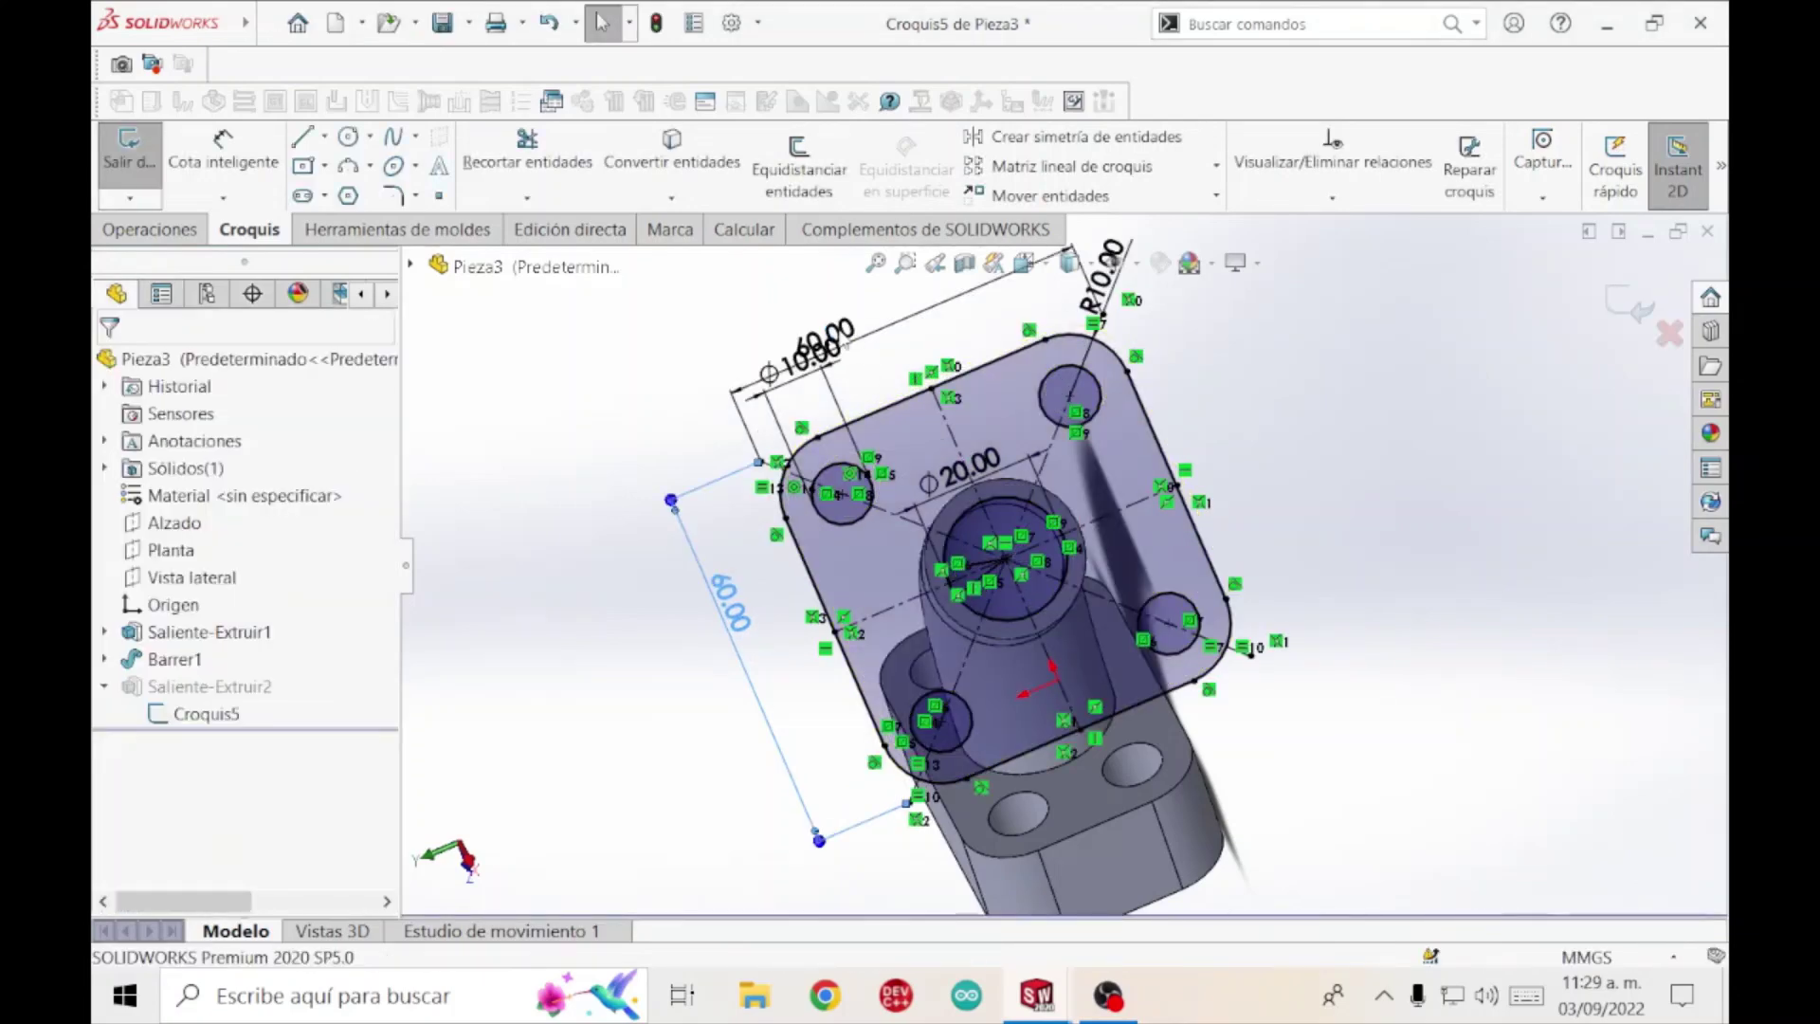
pyautogui.hotkey('ctrl', 'b')
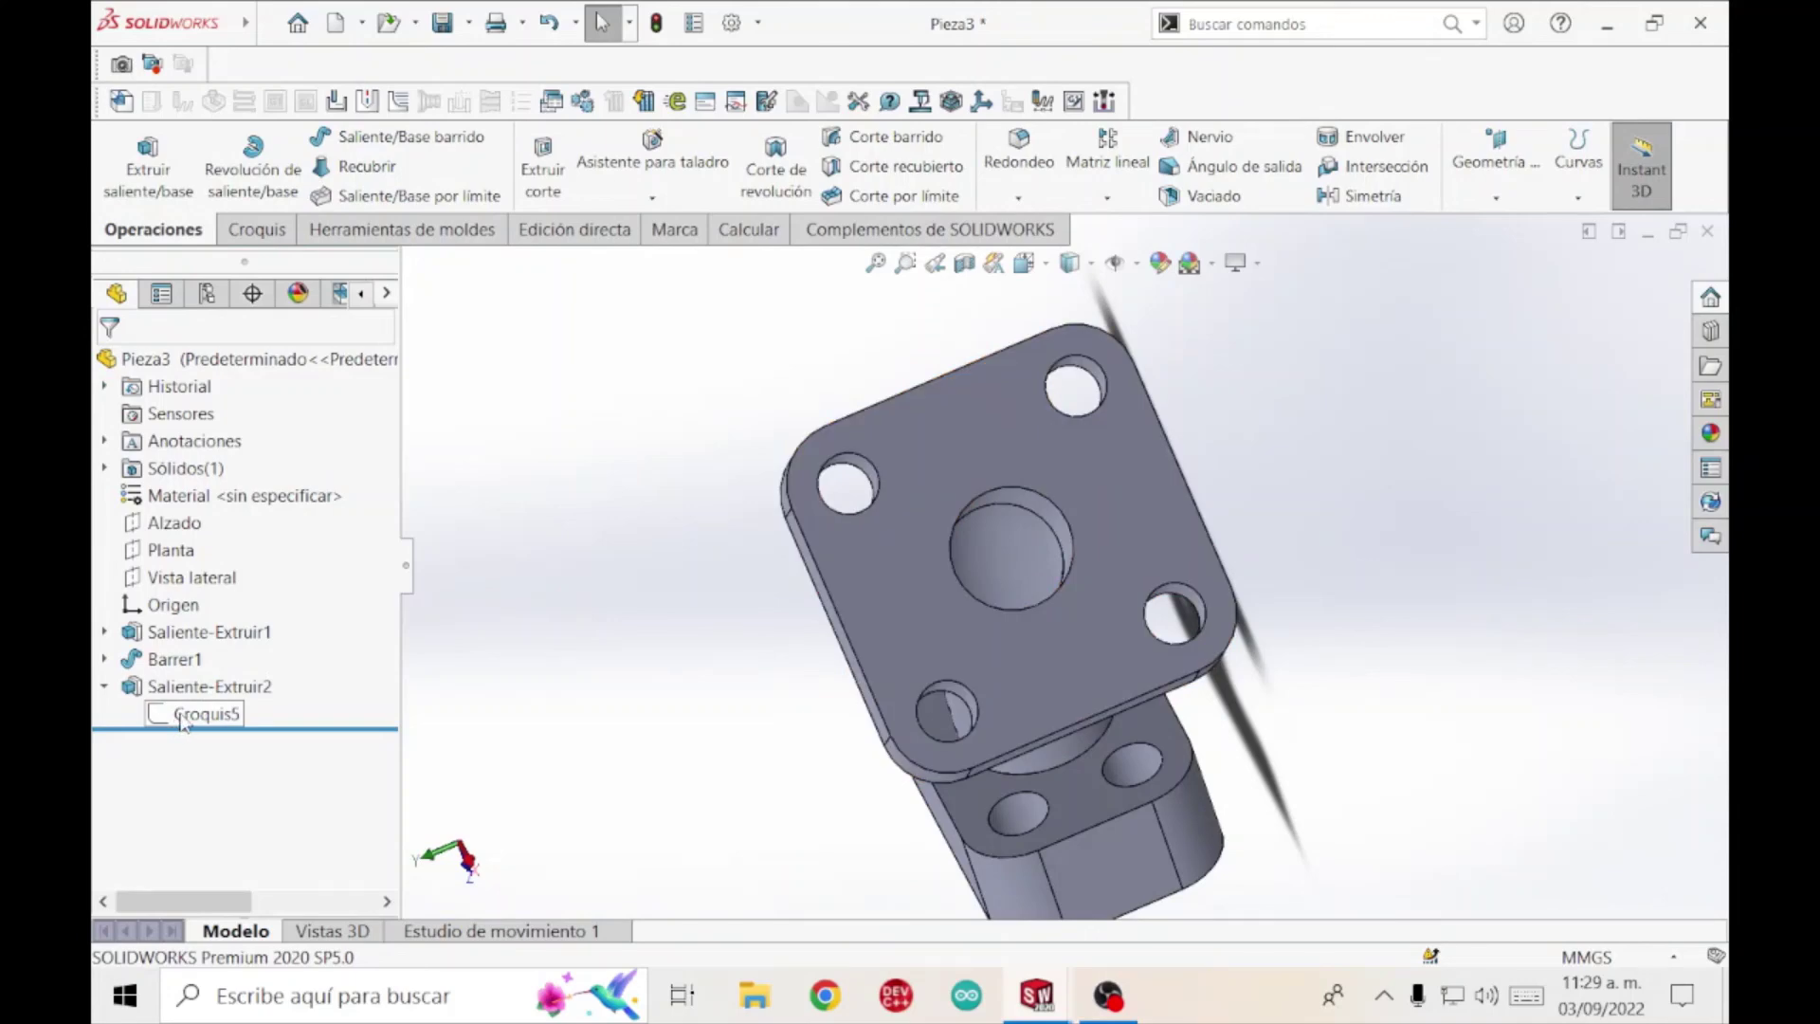
# Reopen the upper flange's sketch, set the side dimension above its upper edge to 40 mm, and exit the sketch.
pyautogui.click(182, 717)
pyautogui.click(203, 644)
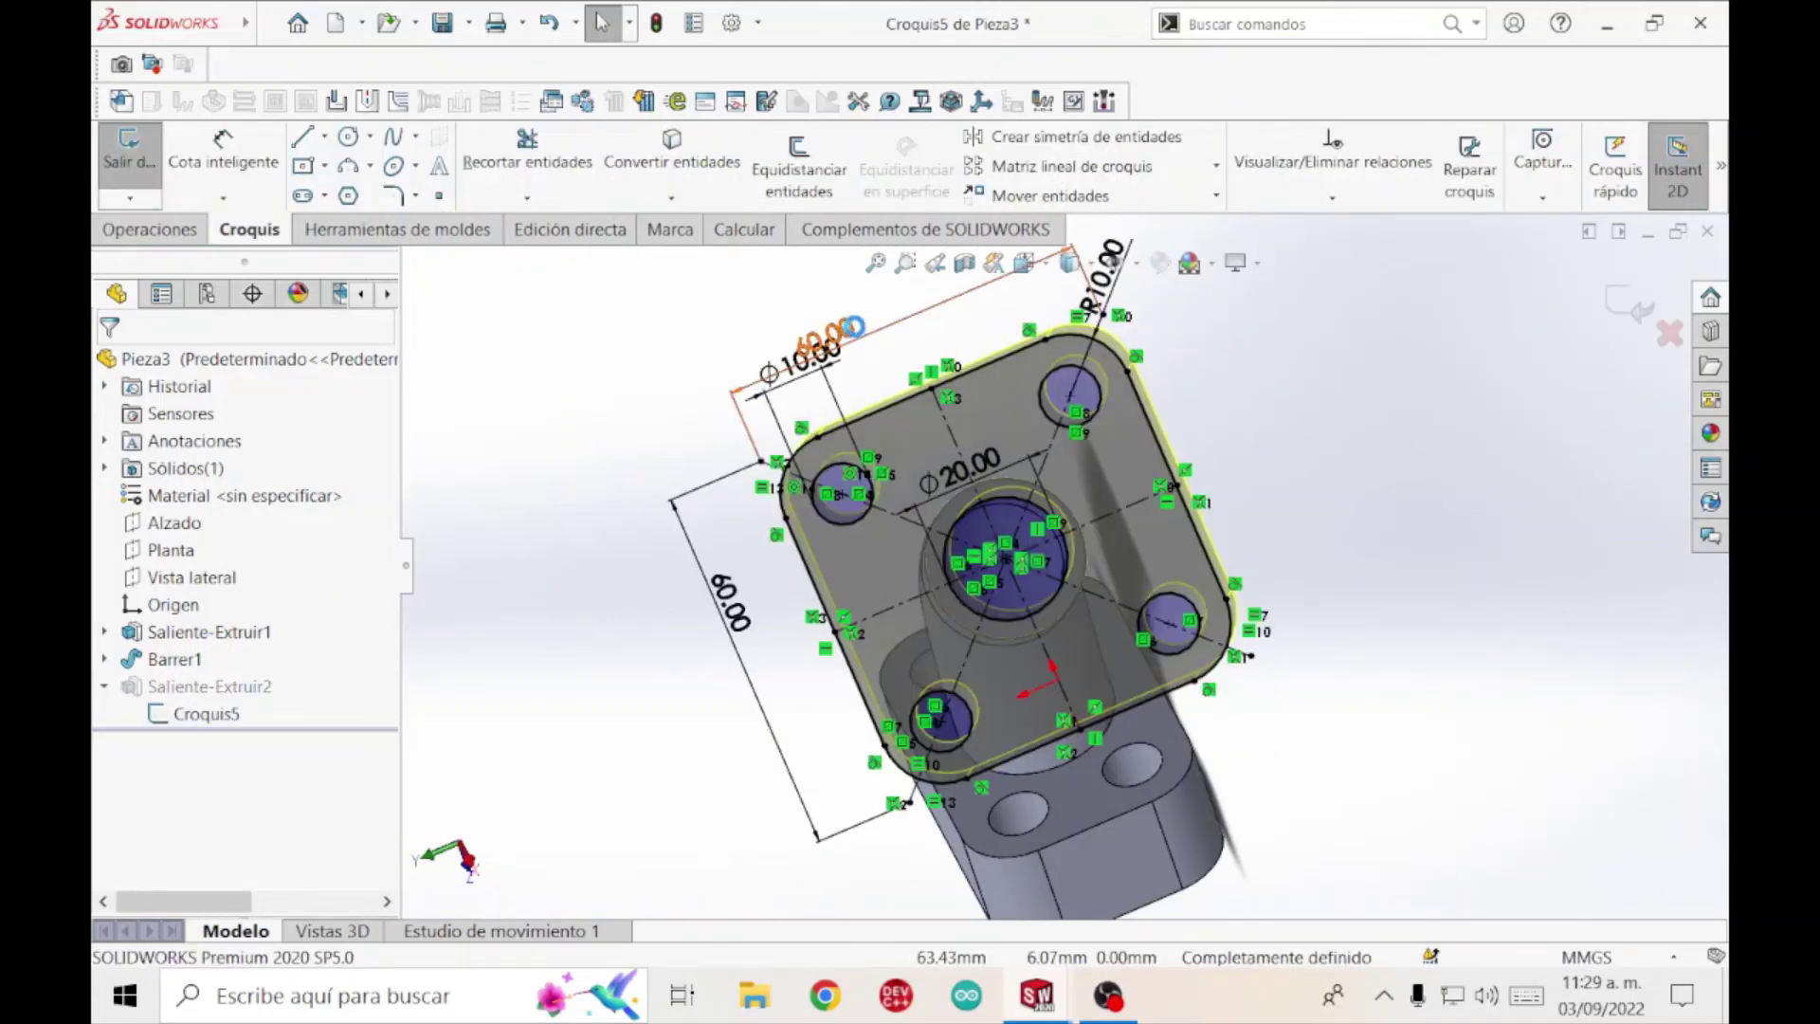
pyautogui.doubleClick(851, 329)
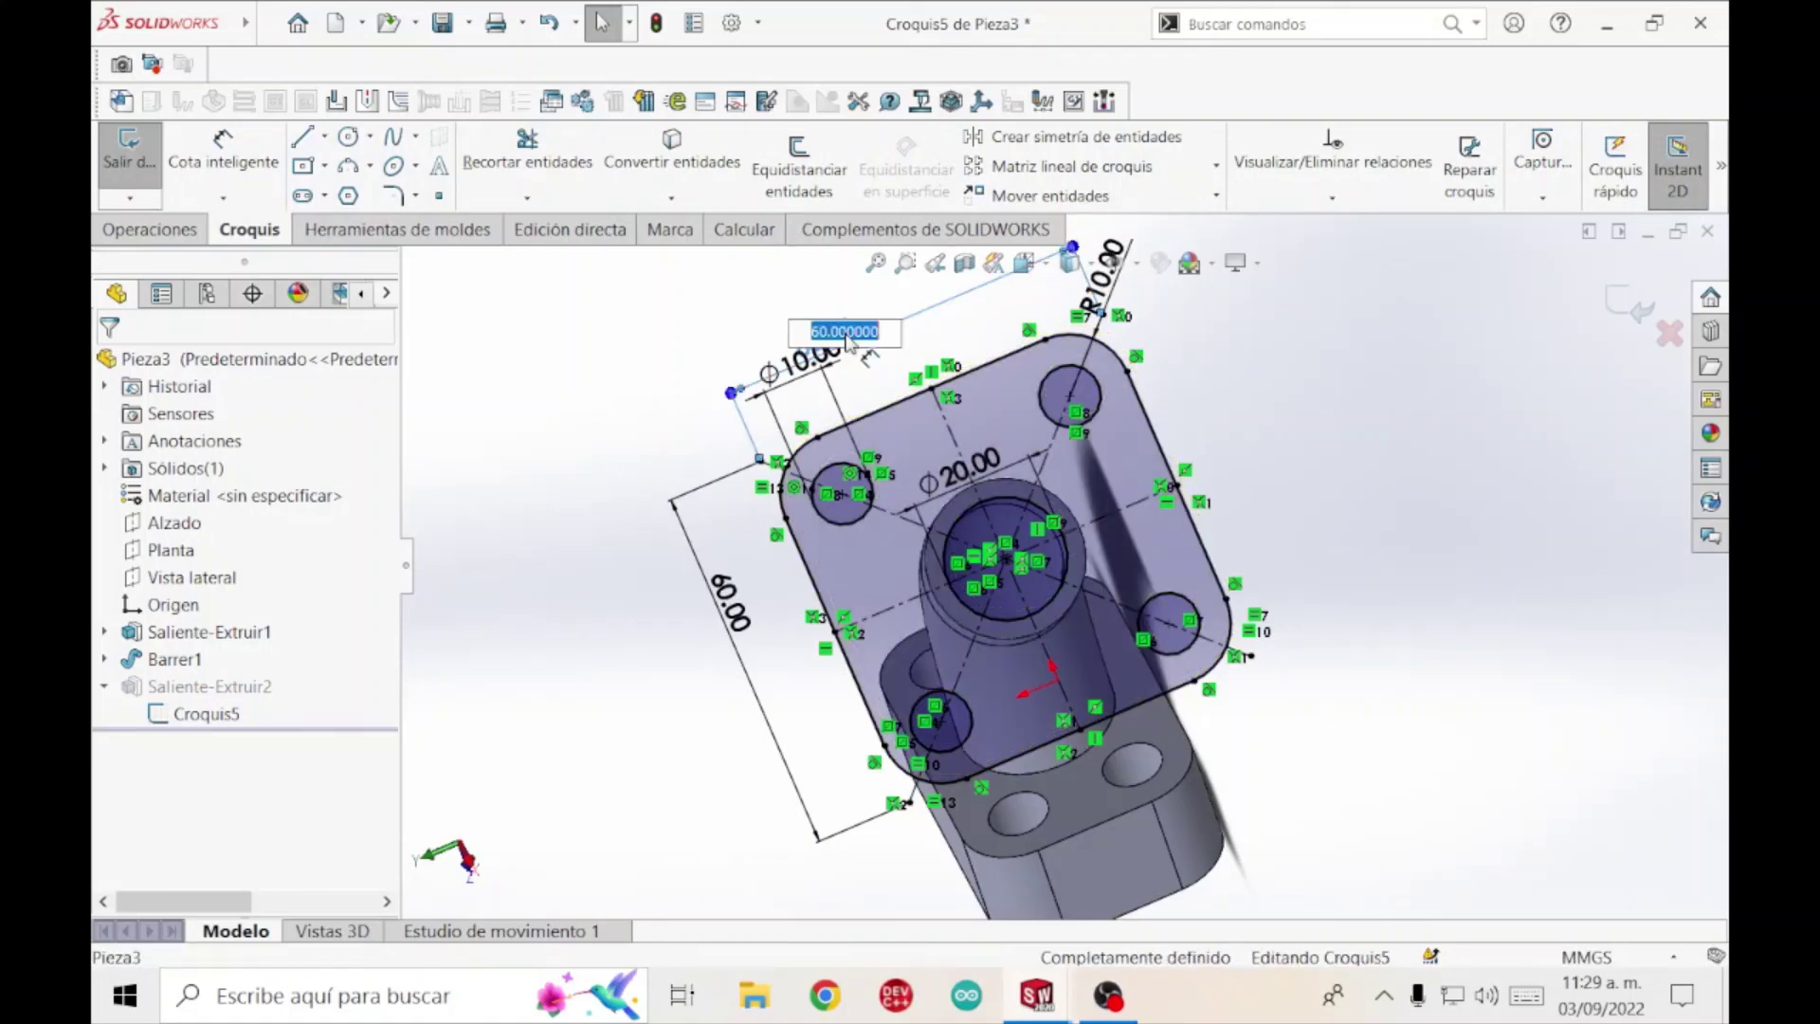
pyautogui.write('40')
pyautogui.press('Return')
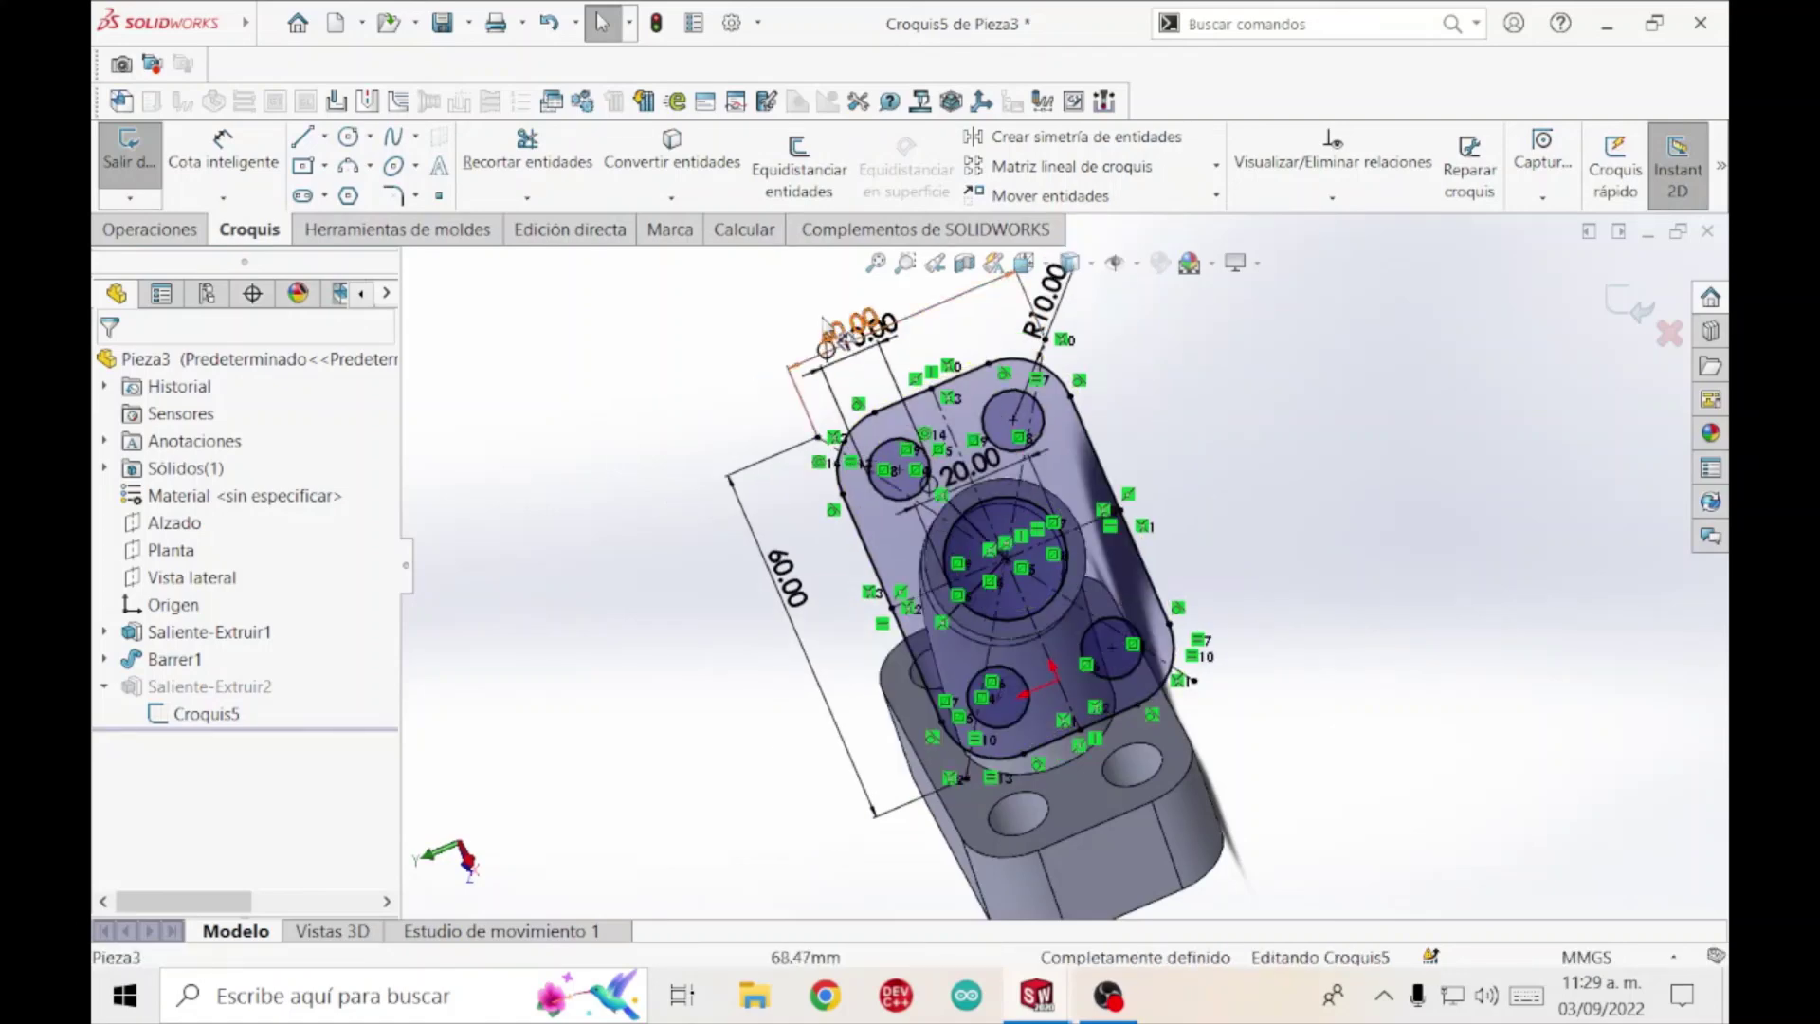
pyautogui.click(119, 161)
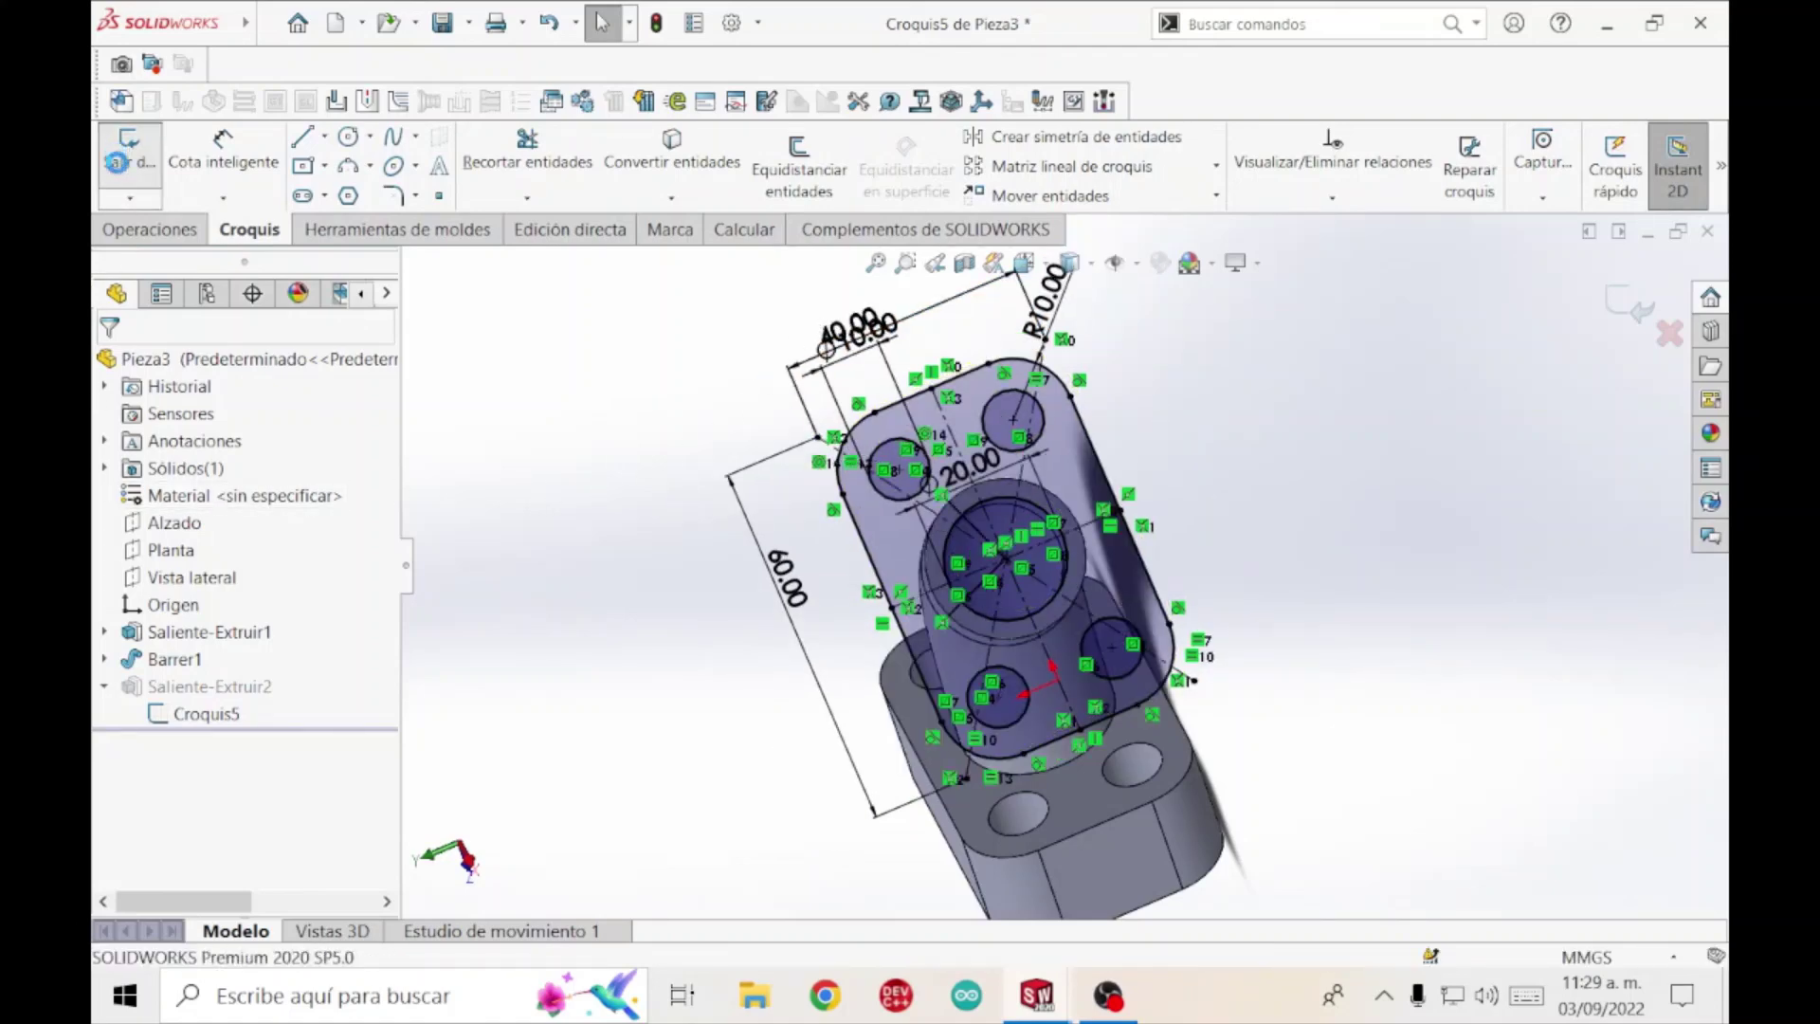
# View the whole part from the side in shaded style without edges, followed by the hidden lines removed style.
pyautogui.moveTo(526, 503); pyautogui.dragTo(667, 741, button='middle')
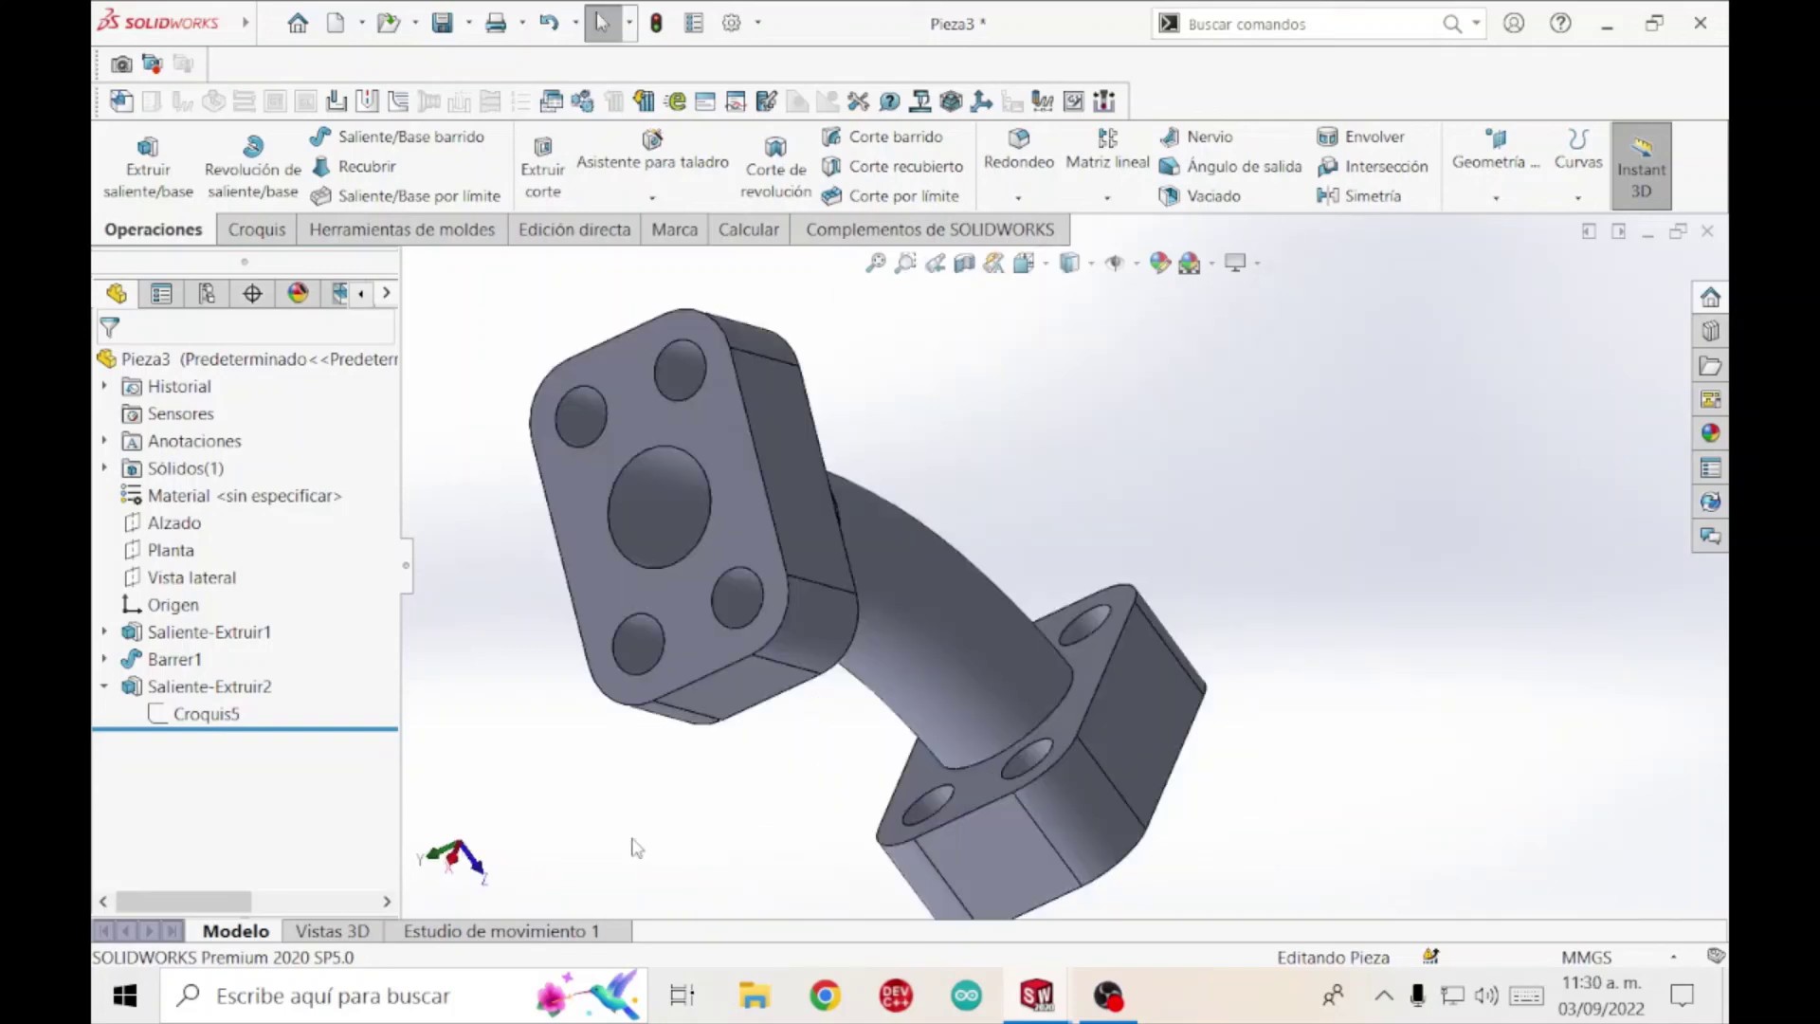
pyautogui.moveTo(636, 846); pyautogui.dragTo(755, 774, button='middle')
pyautogui.scroll(1, 786, 724)
pyautogui.scroll(-1, 786, 723)
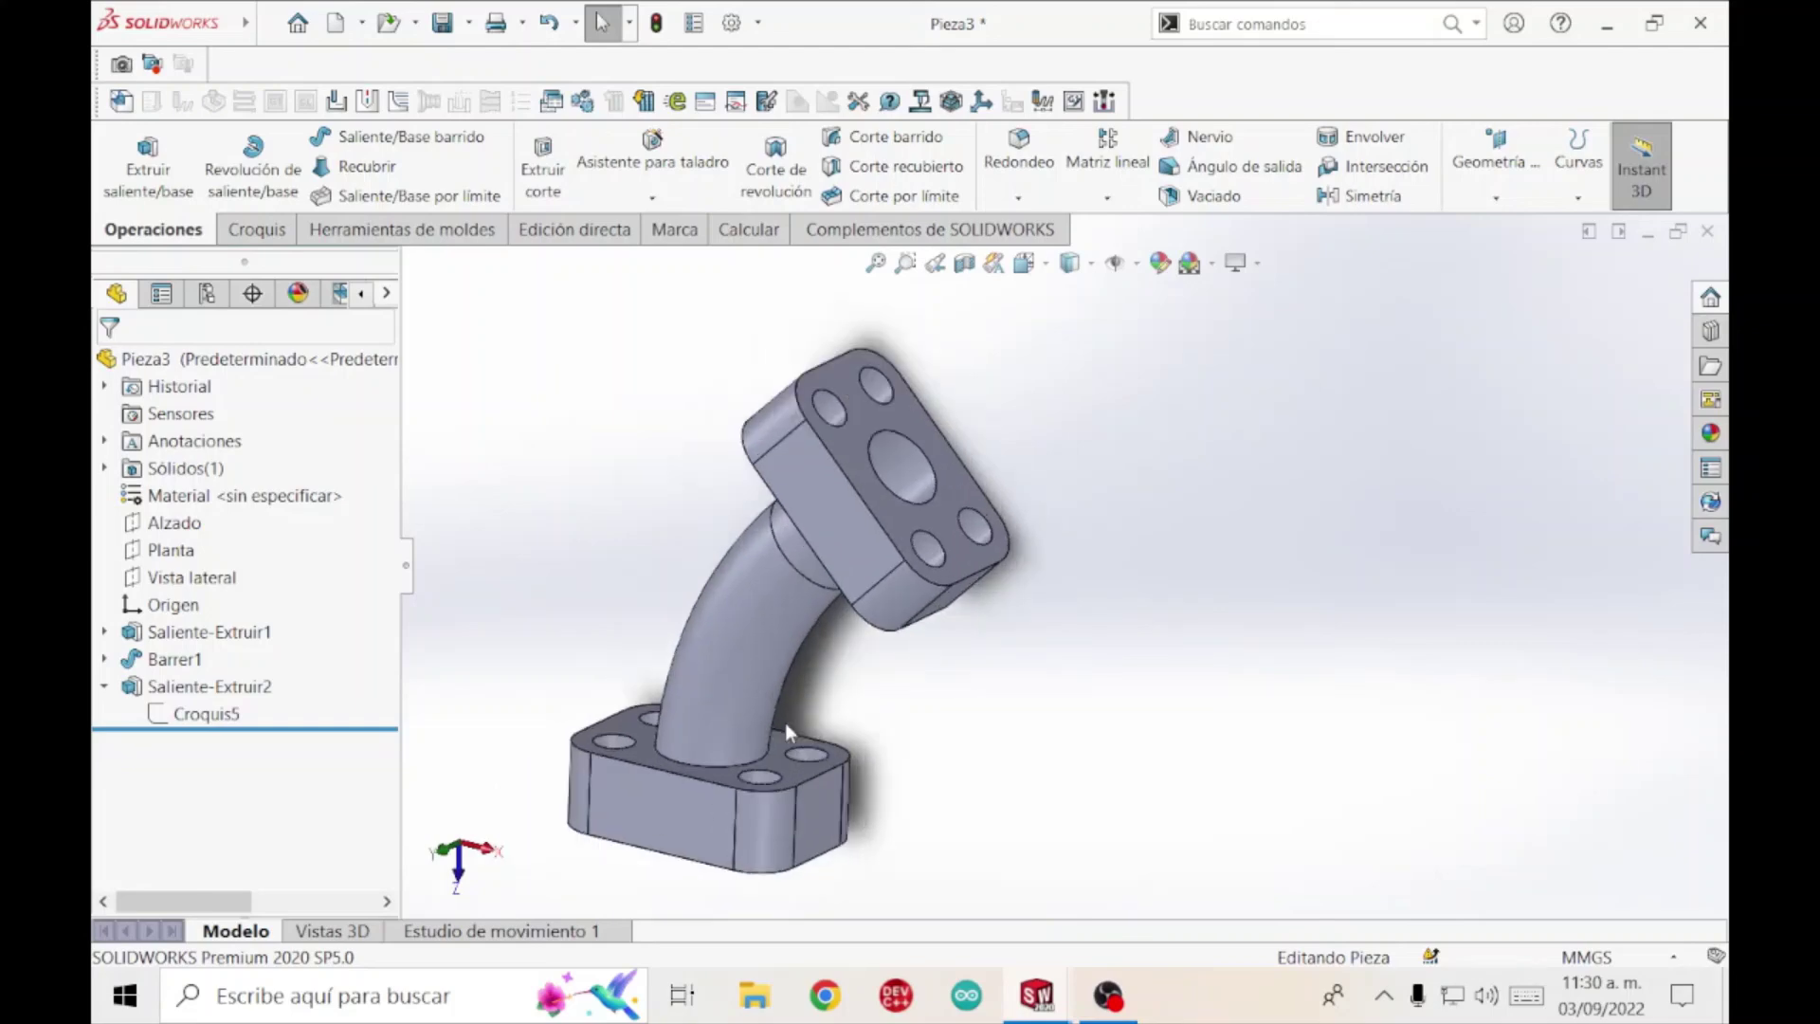
pyautogui.click(1092, 263)
pyautogui.click(1071, 322)
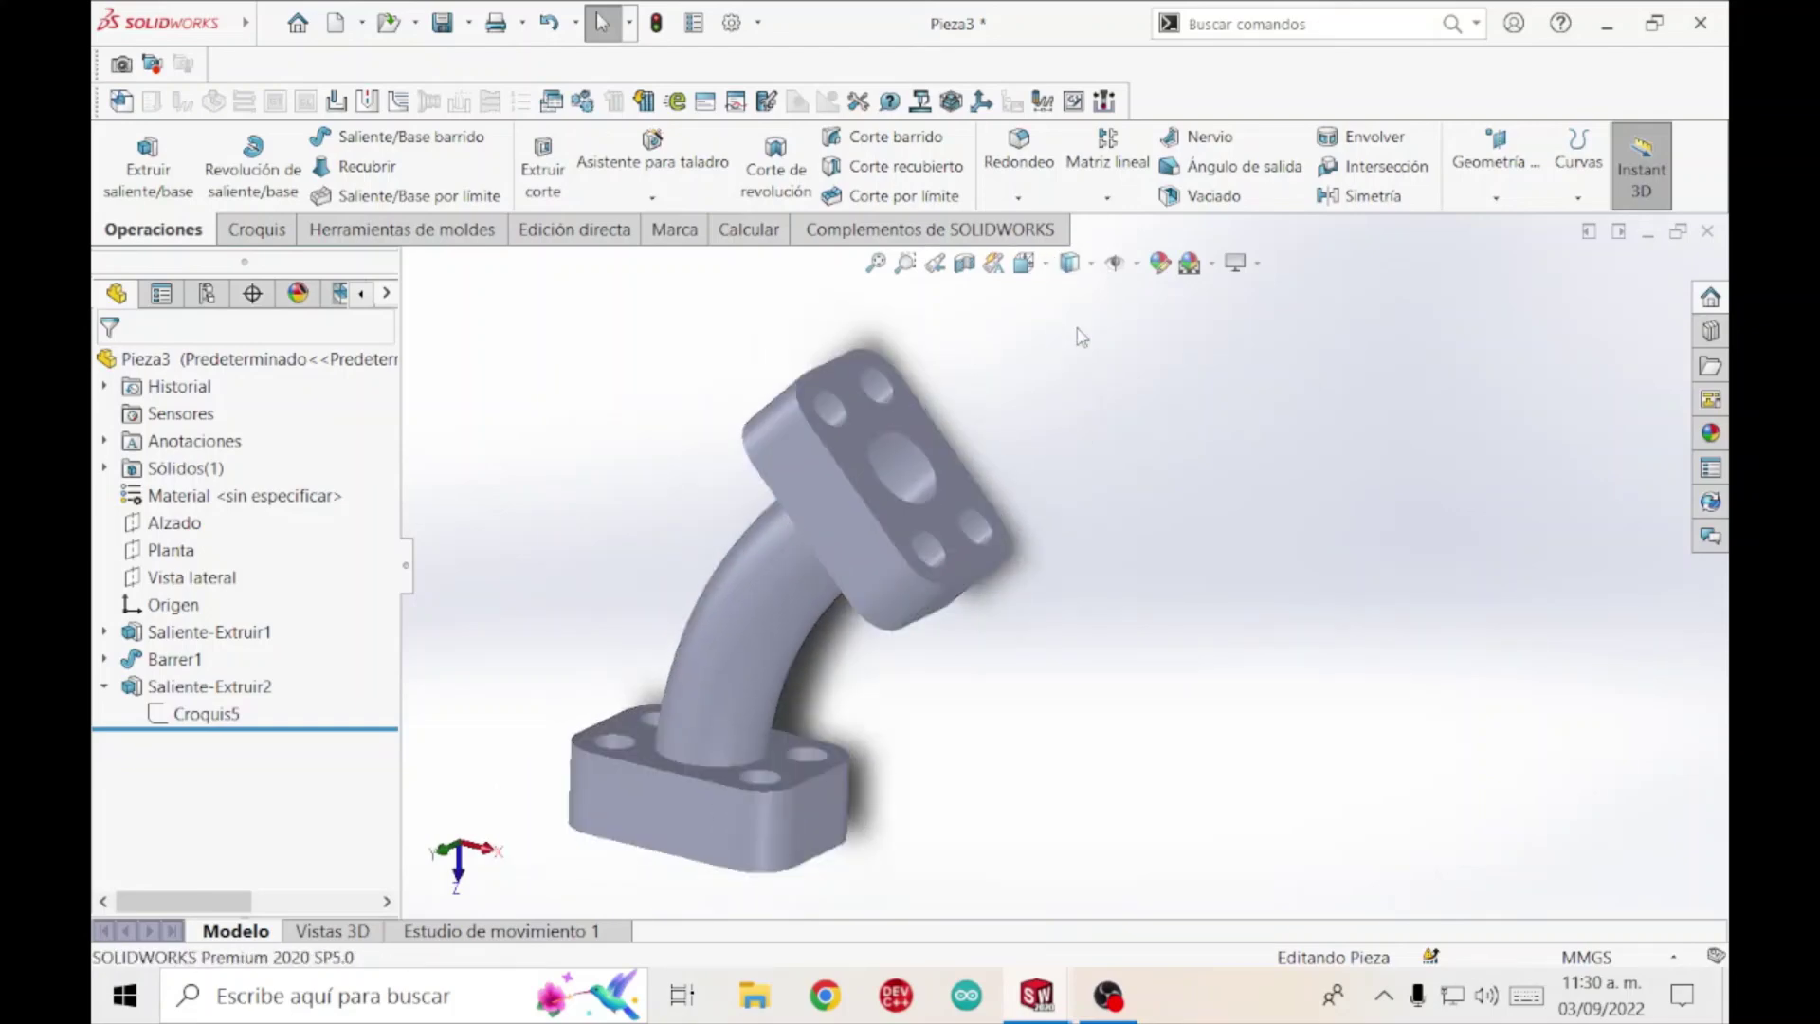
pyautogui.click(1076, 358)
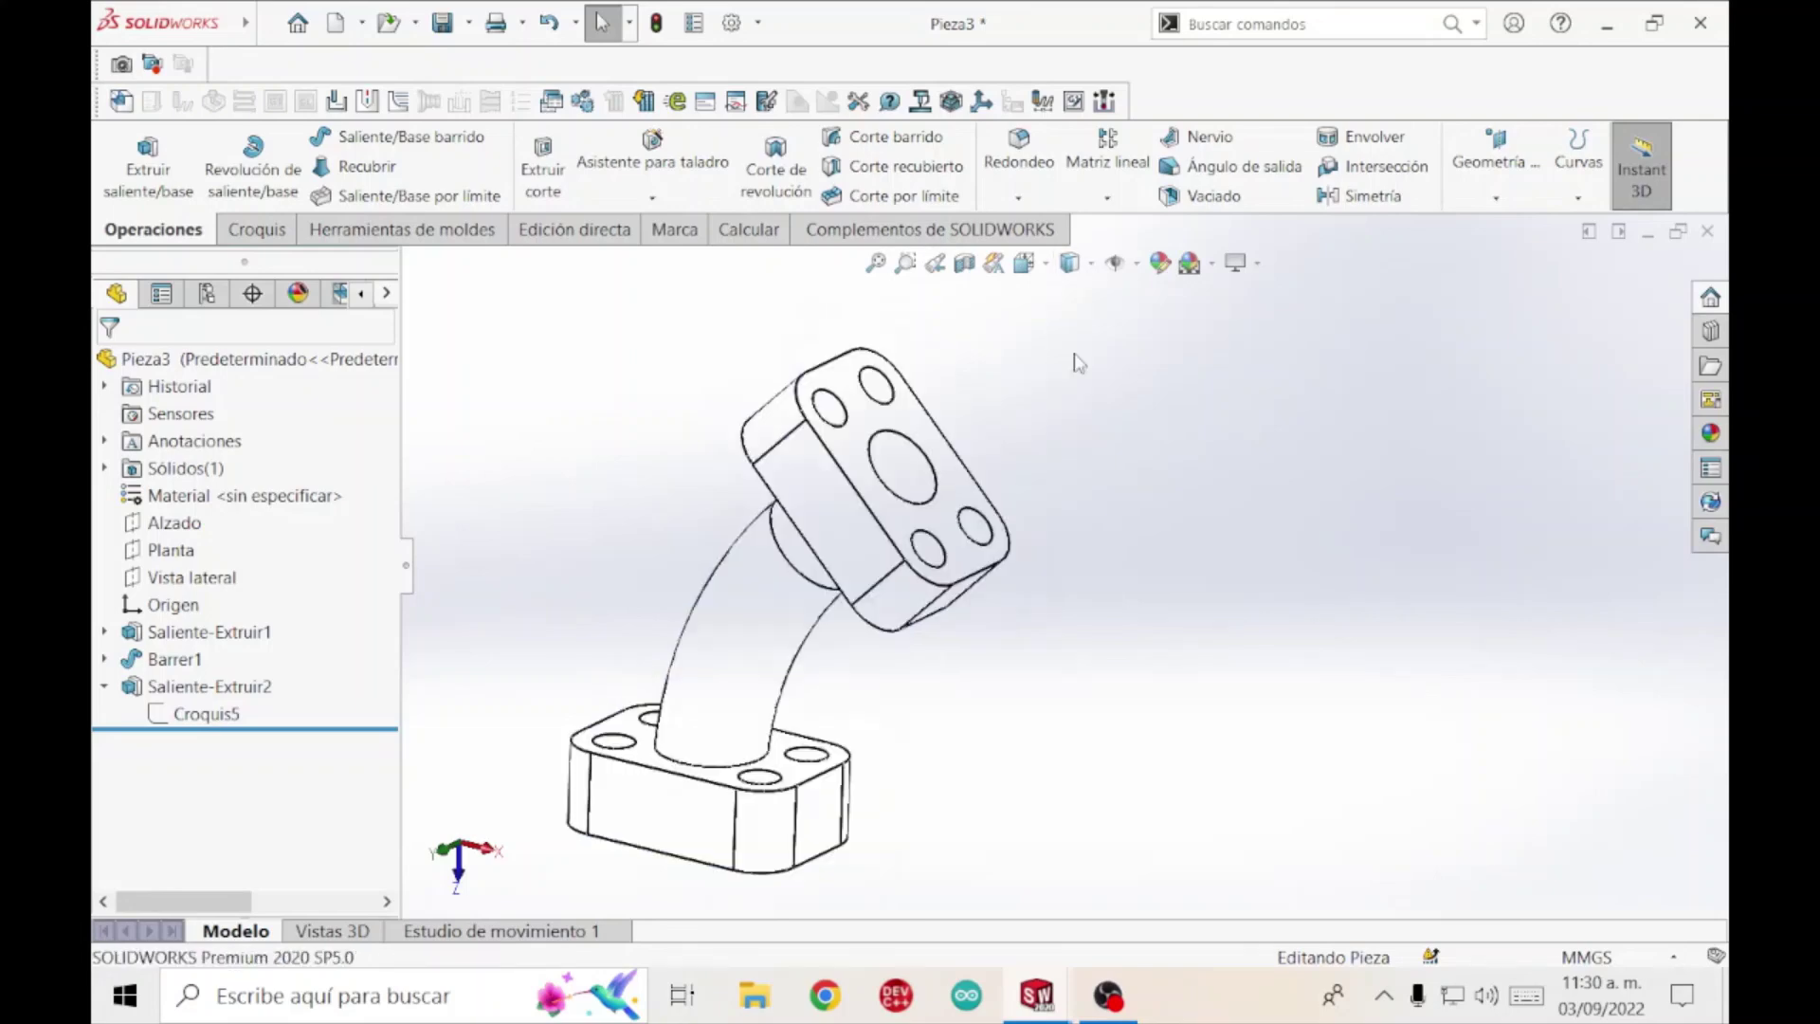
# Show the part's hidden lines as dashed edges and inspect its internal holes from another angle.
pyautogui.click(1093, 264)
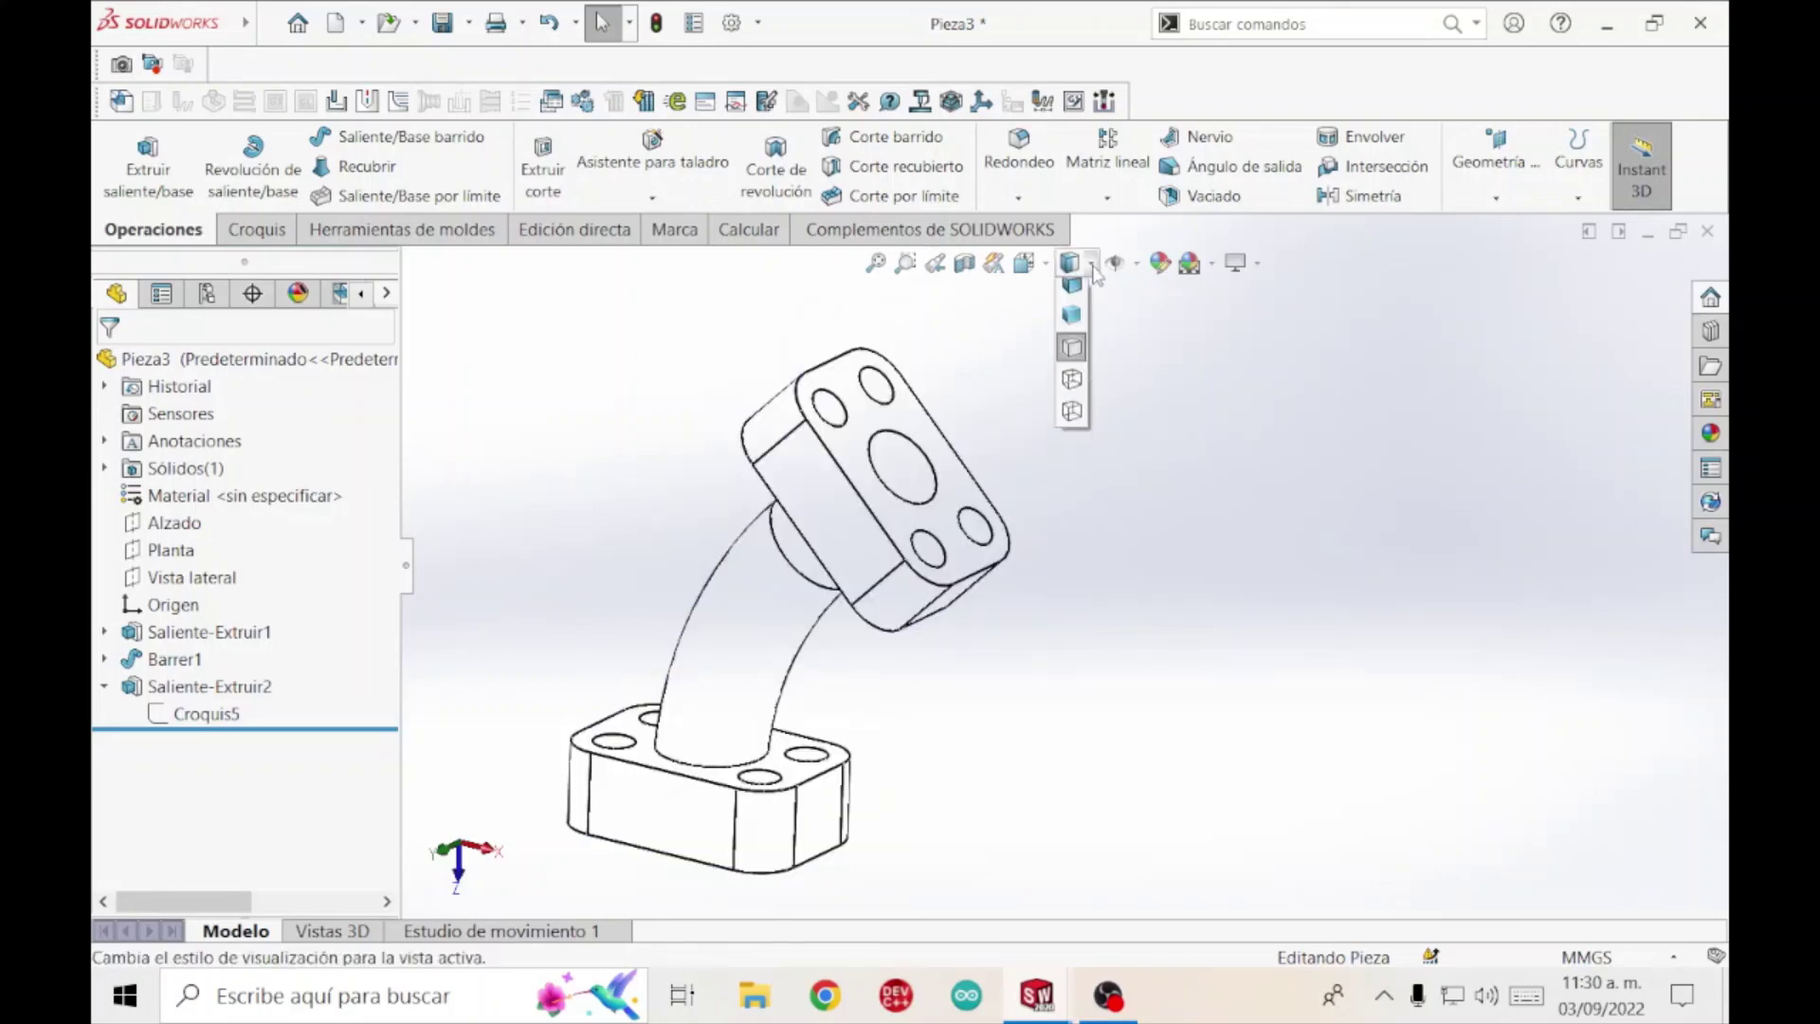
pyautogui.click(1073, 390)
pyautogui.rightClick(1068, 379)
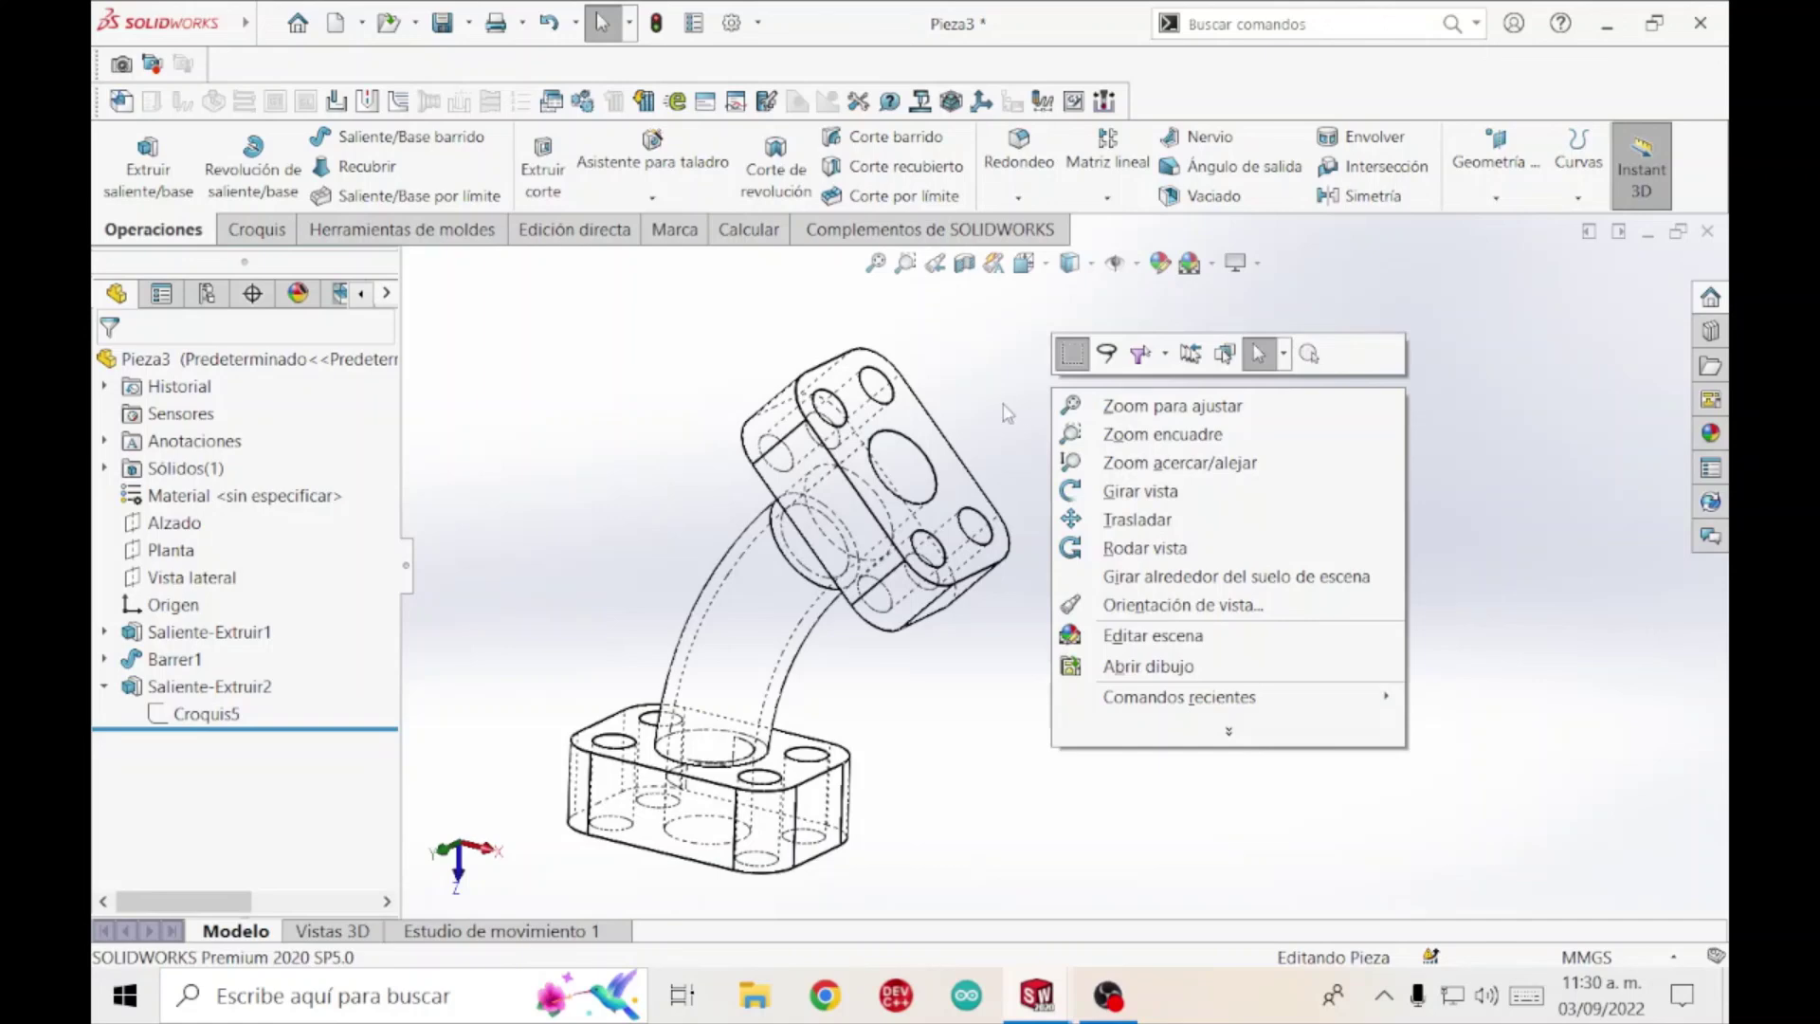
pyautogui.click(1007, 414)
pyautogui.moveTo(1007, 414); pyautogui.dragTo(976, 458, button='middle')
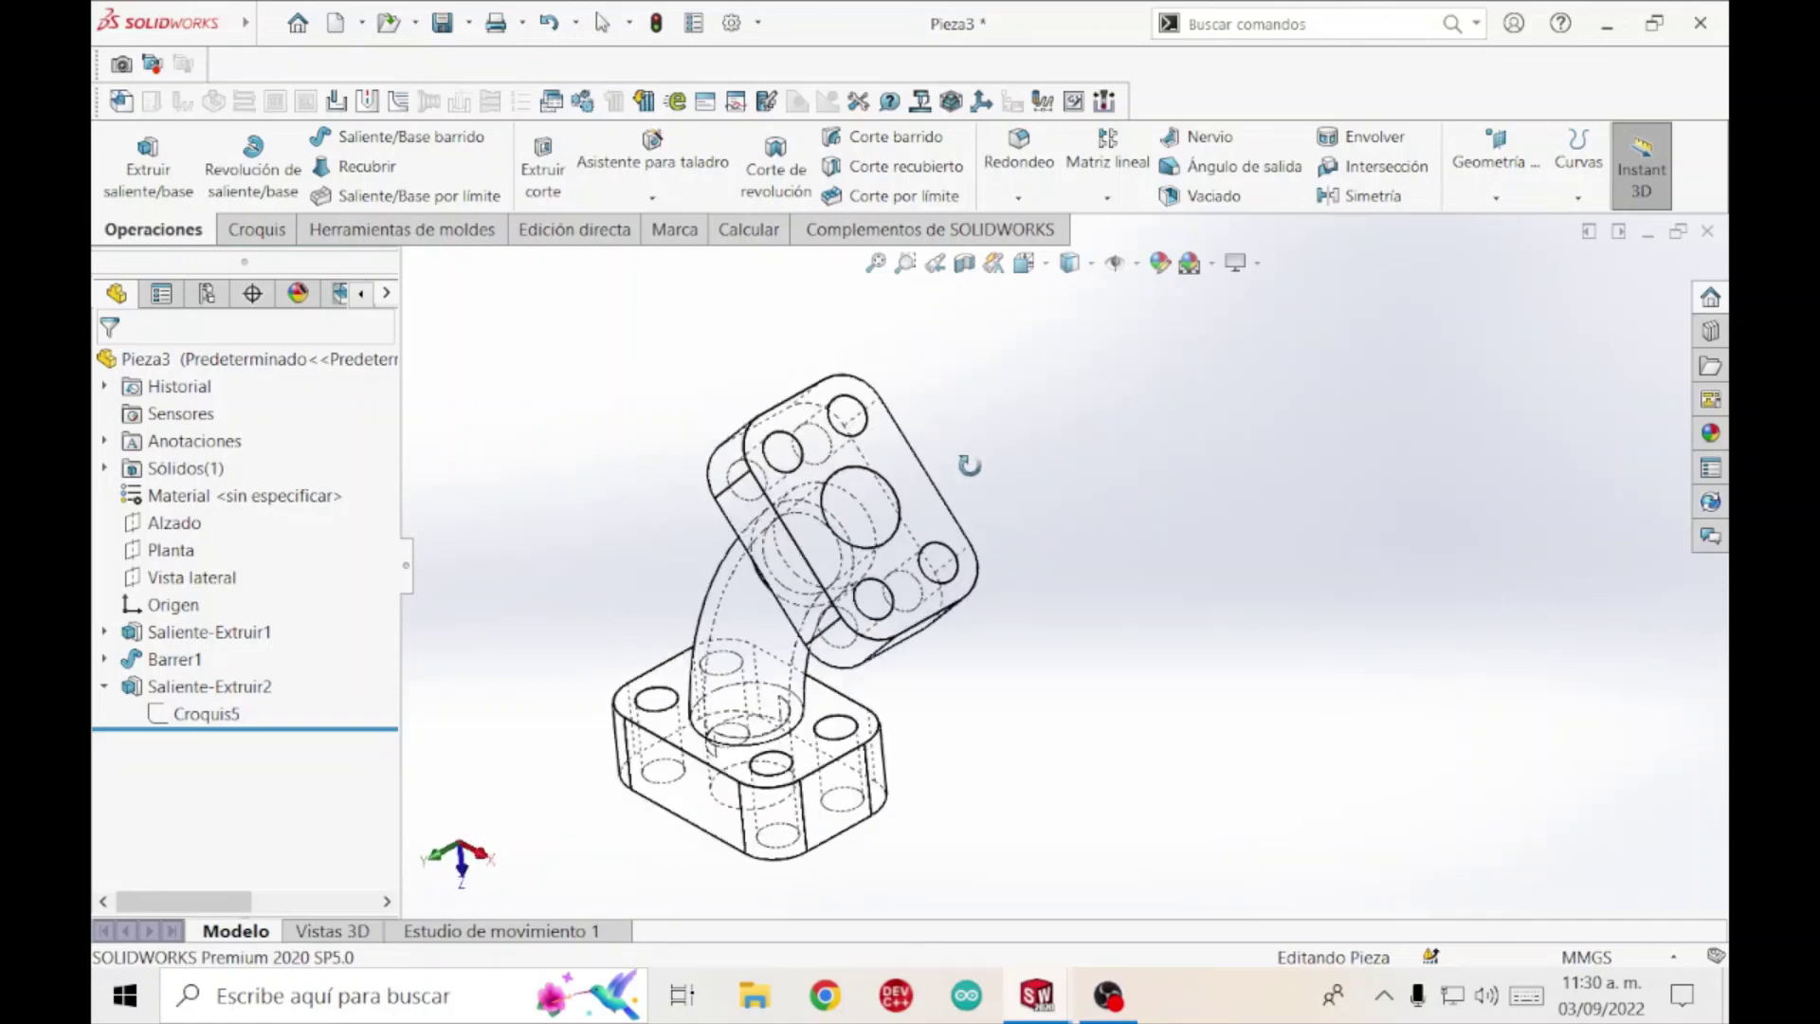
# Show the part in wireframe display style and bring up the display style choices again.
pyautogui.click(1093, 267)
pyautogui.click(1071, 426)
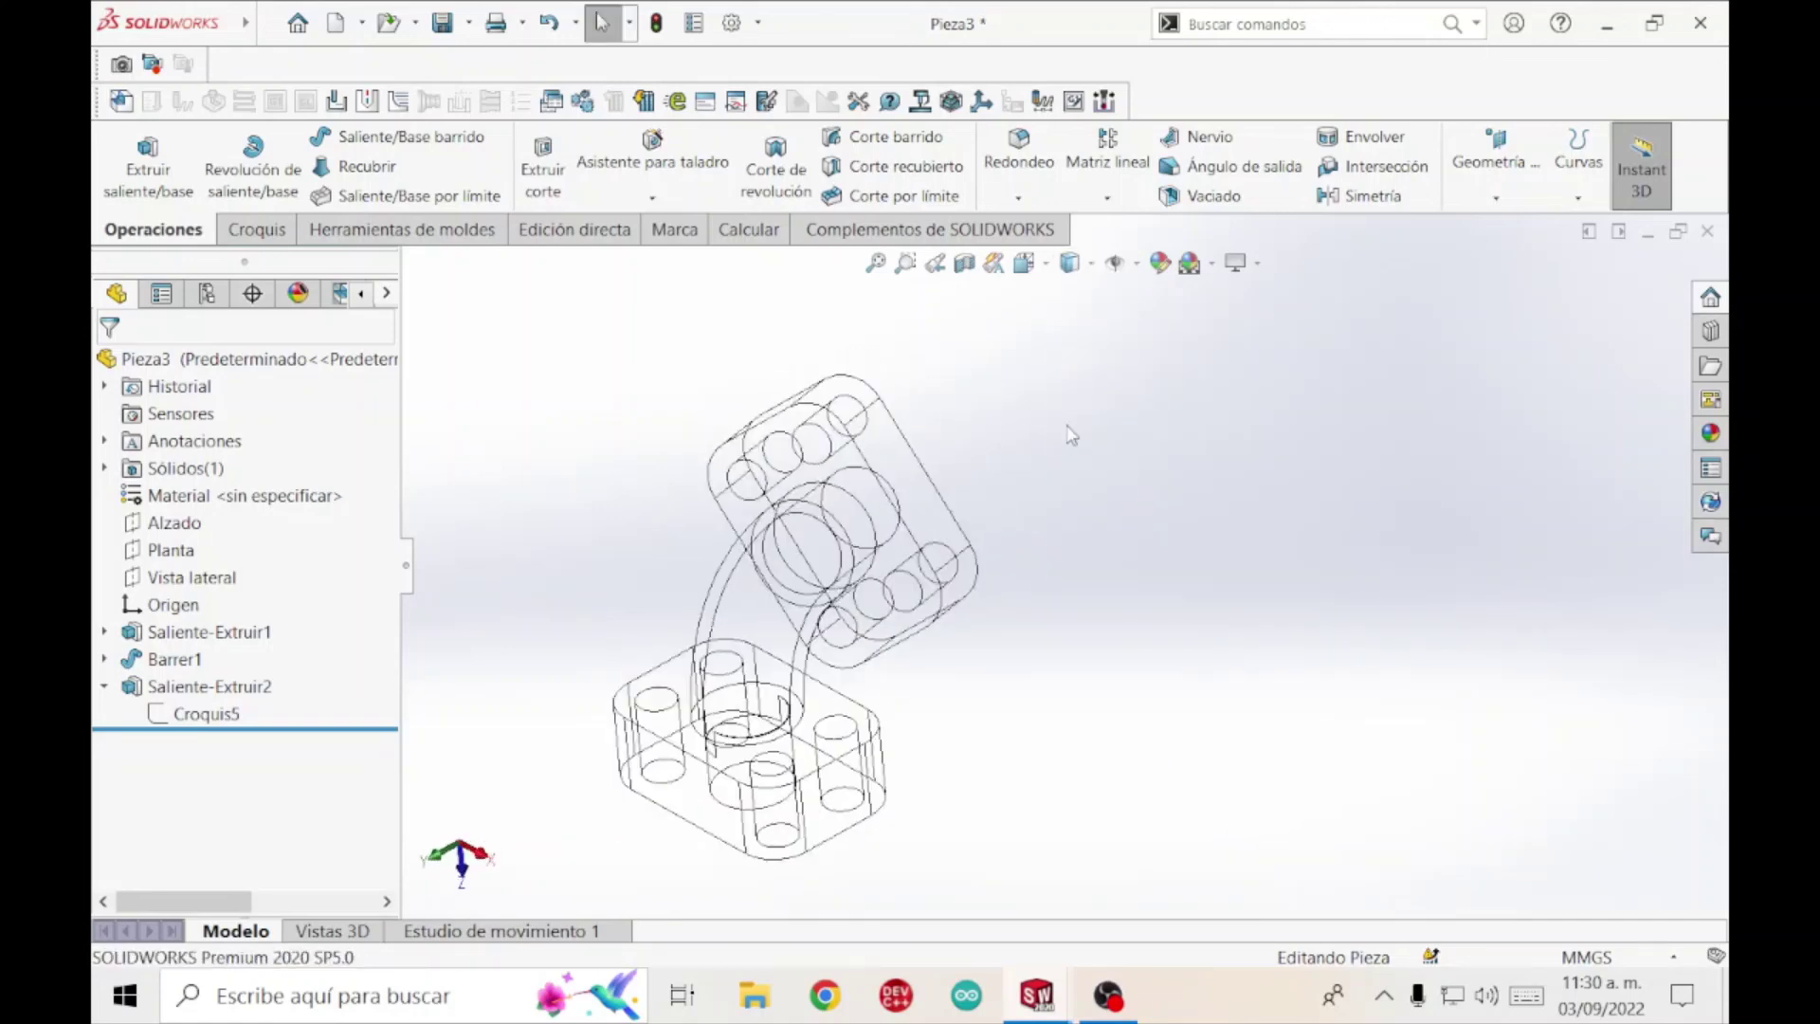
pyautogui.click(1091, 265)
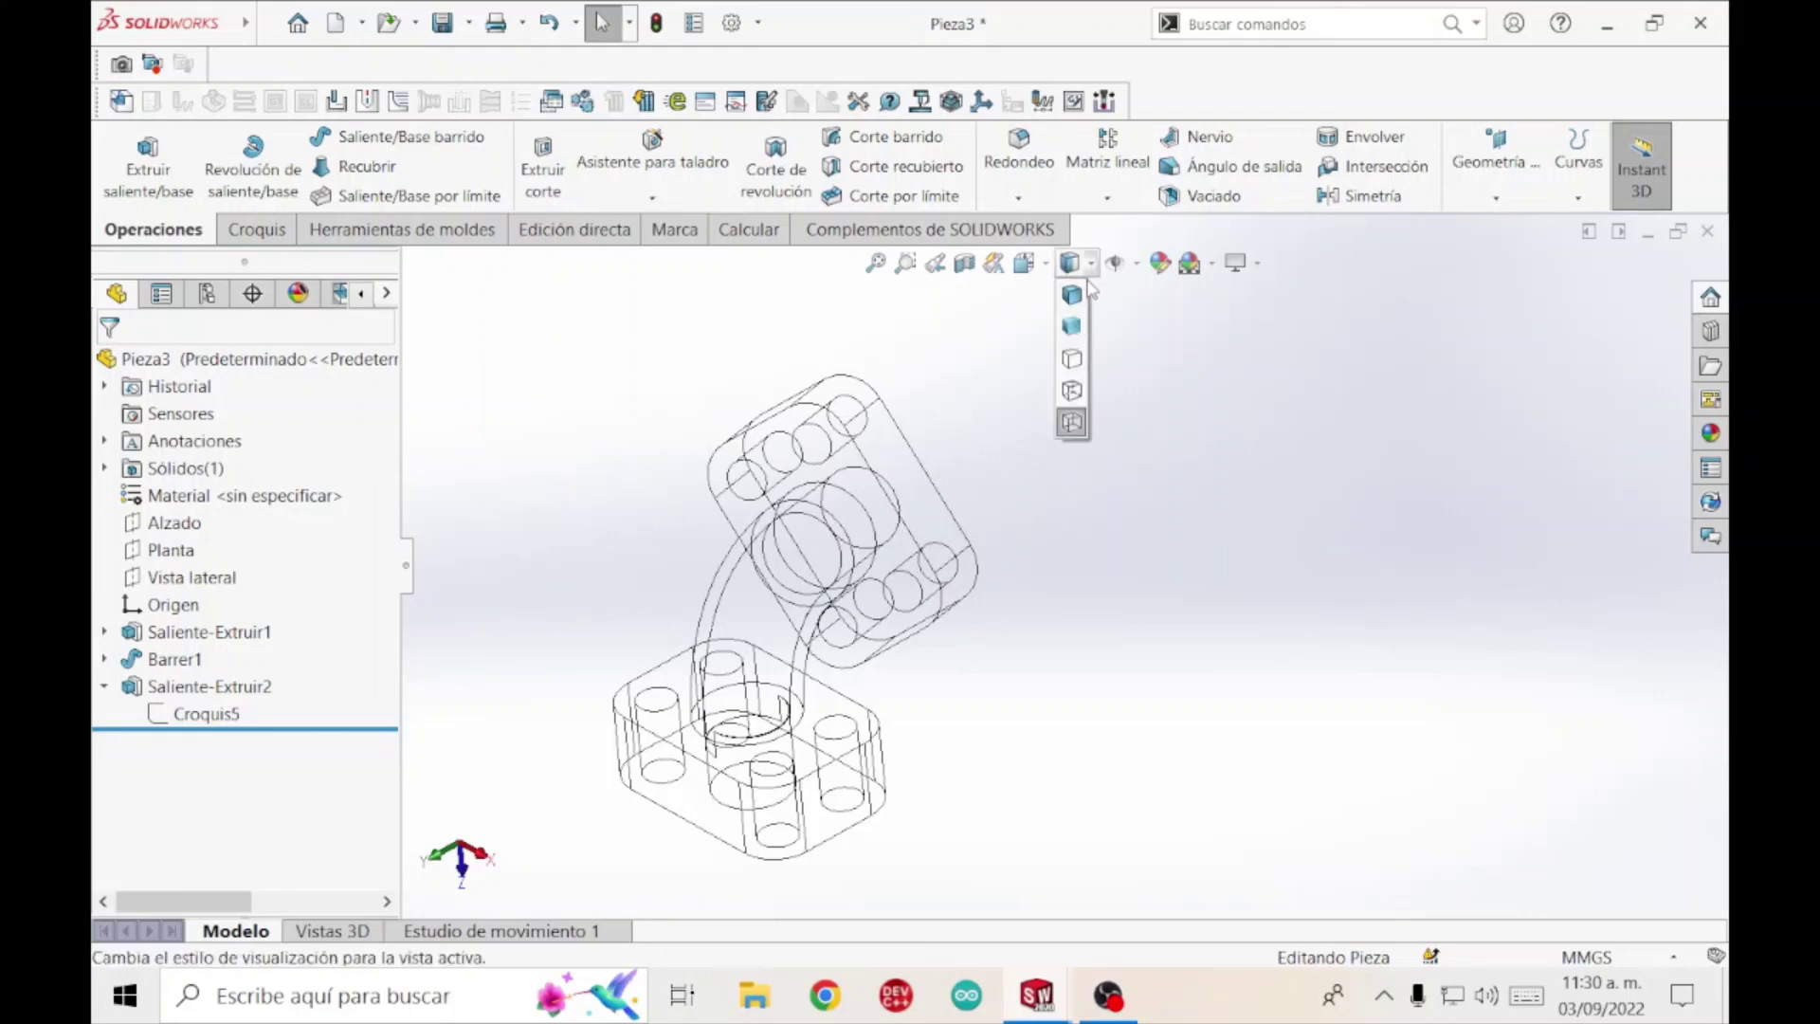